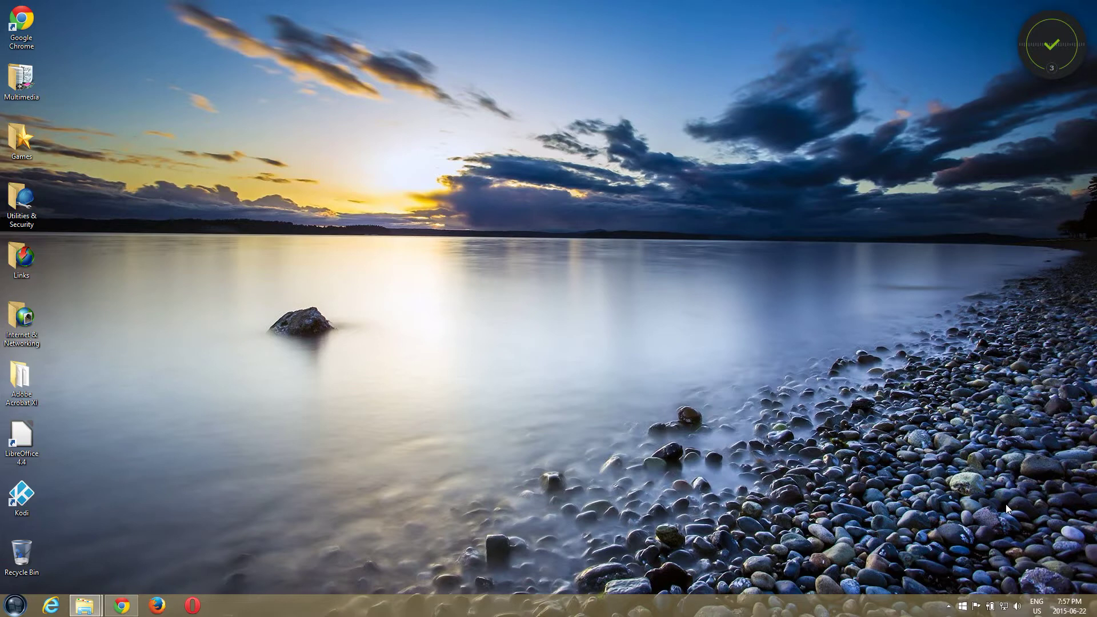
Launch Kodi from the desktop
{"action": "double_click", "coordinate": [37, 491]}
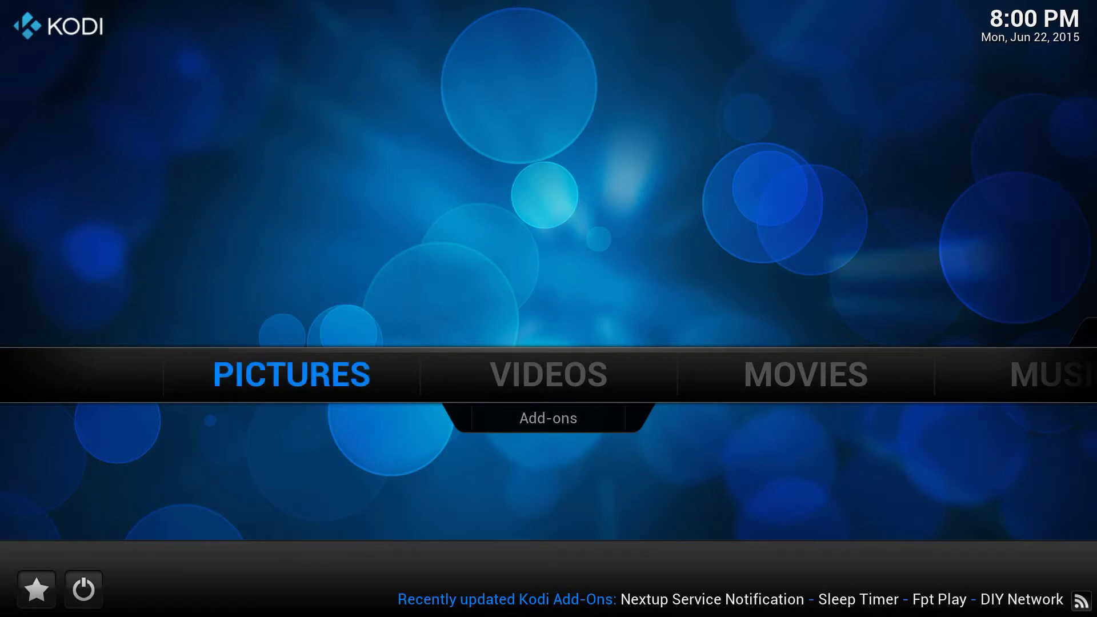
Look through the home sections from Pictures to System, including the System submenu, and return to Pictures
{"action": "key", "text": "Right"}
{"action": "key", "text": "Right"}
{"action": "key", "text": "Right"}
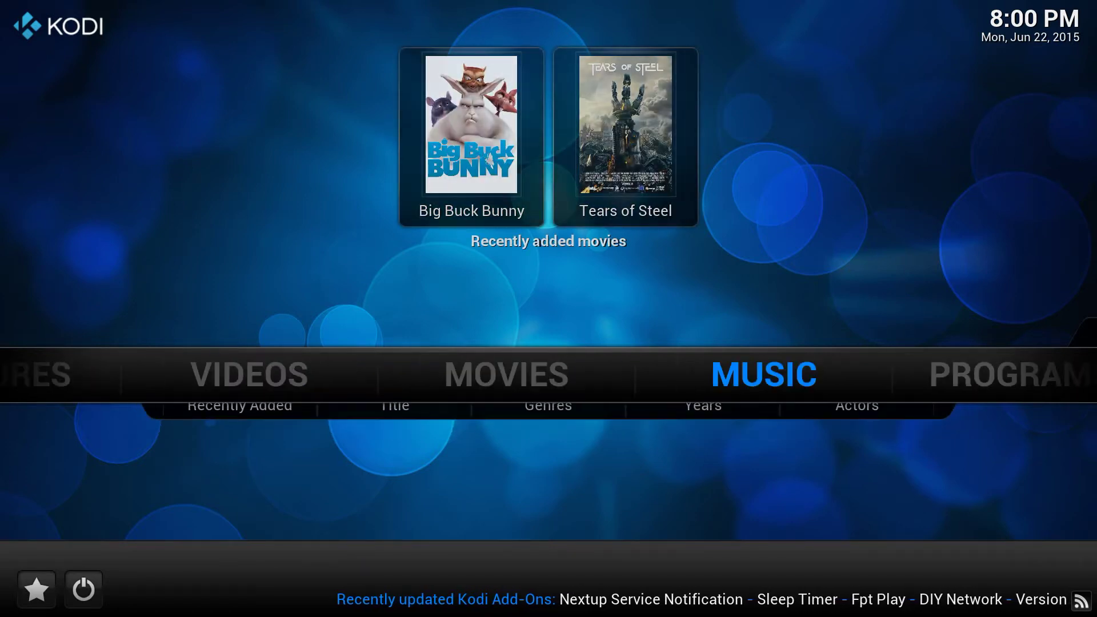
{"action": "key", "text": "Right"}
{"action": "key", "text": "Right"}
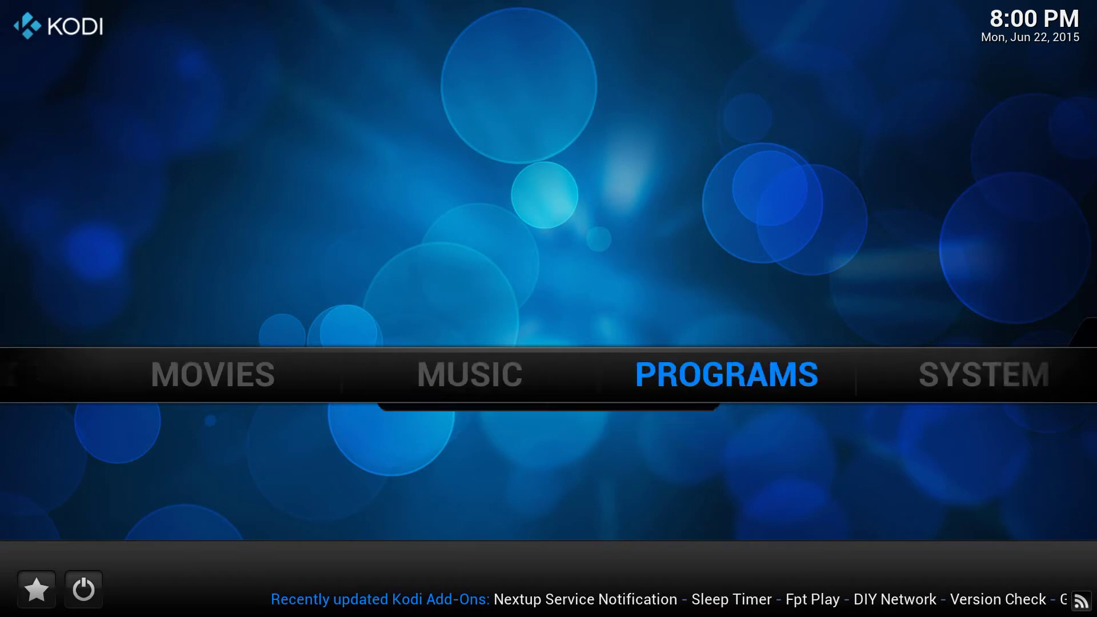
{"action": "key", "text": "Down"}
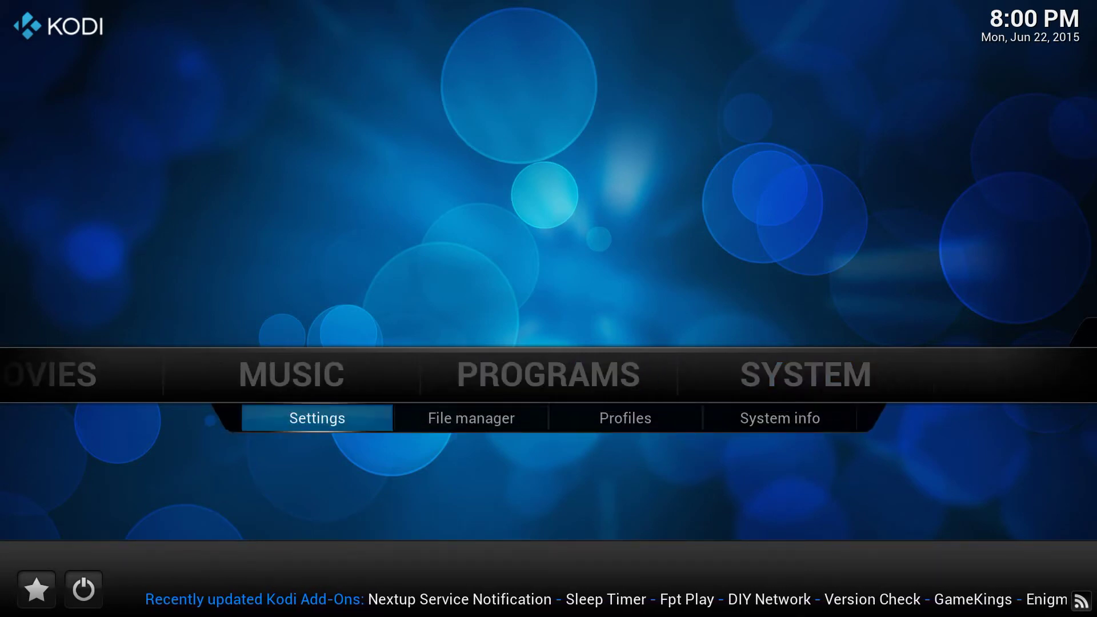
{"action": "key", "text": "Right"}
{"action": "key", "text": "Right"}
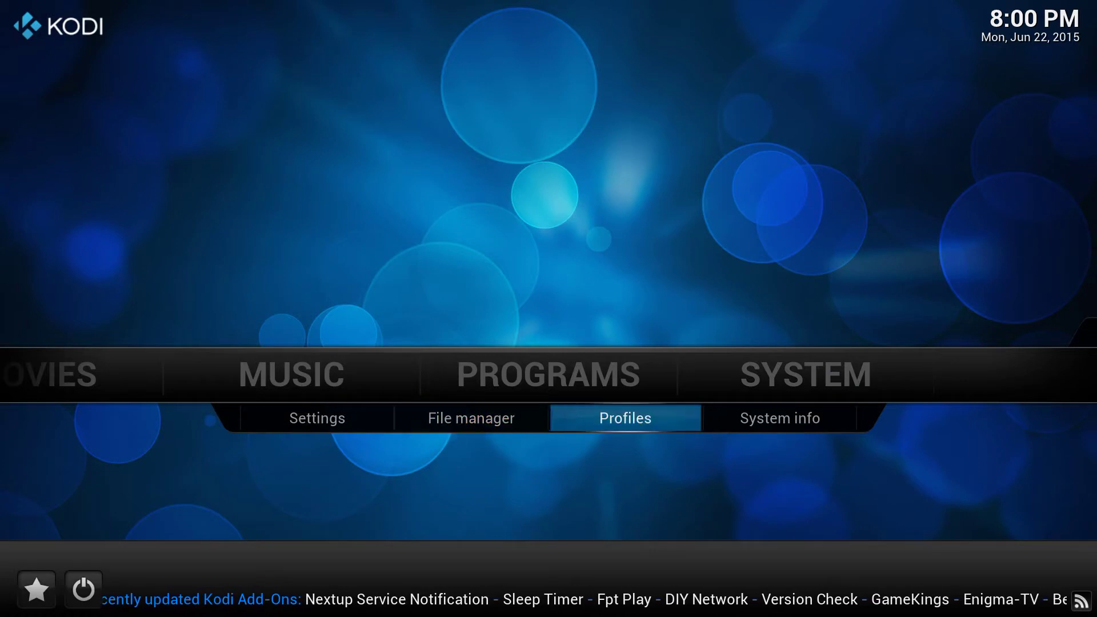
{"action": "key", "text": "Right"}
{"action": "key", "text": "Left"}
{"action": "key", "text": "Up"}
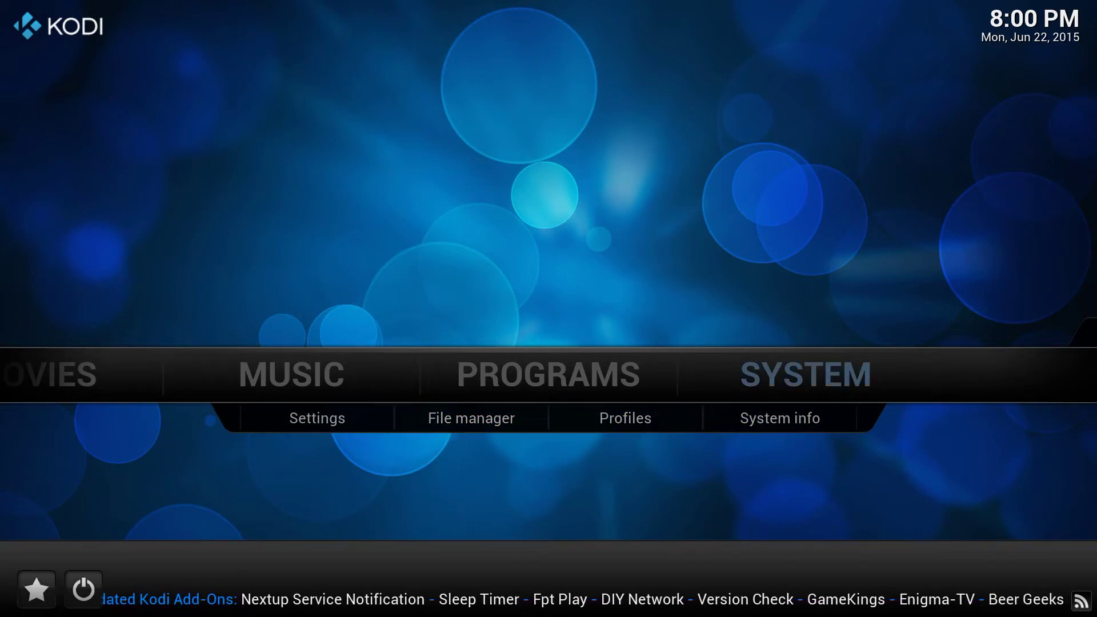
{"action": "key", "text": "Left"}
{"action": "key", "text": "Left"}
{"action": "key", "text": "Left"}
{"action": "key", "text": "Left"}
{"action": "key", "text": "Left"}
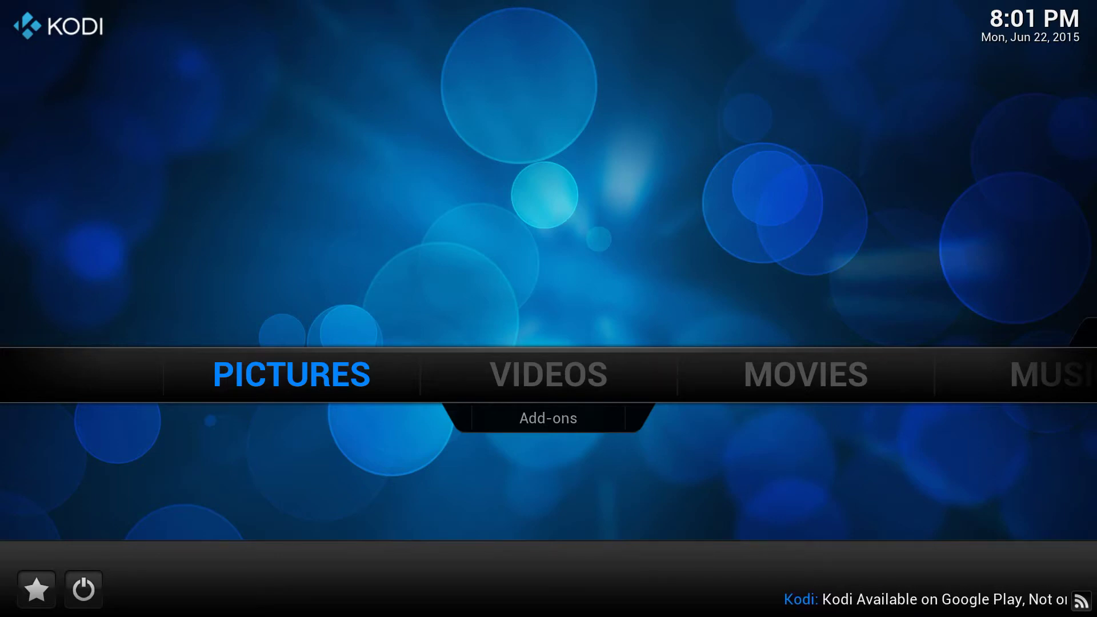
View the Videos and Movies sections on the home screen and go back to Pictures
{"action": "key", "text": "Right"}
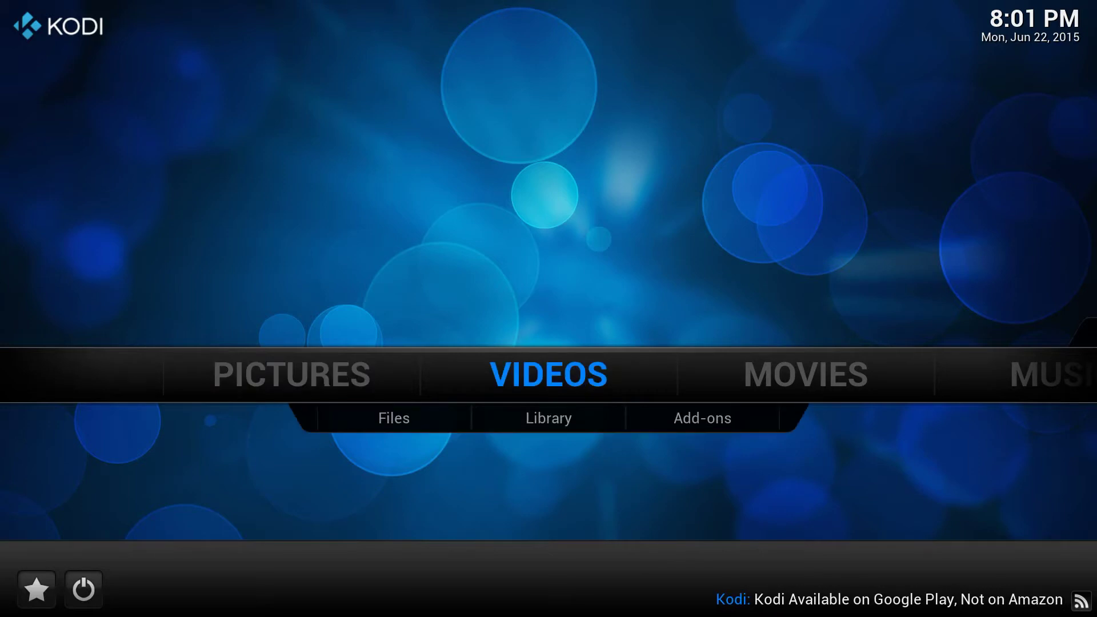
{"action": "key", "text": "Right"}
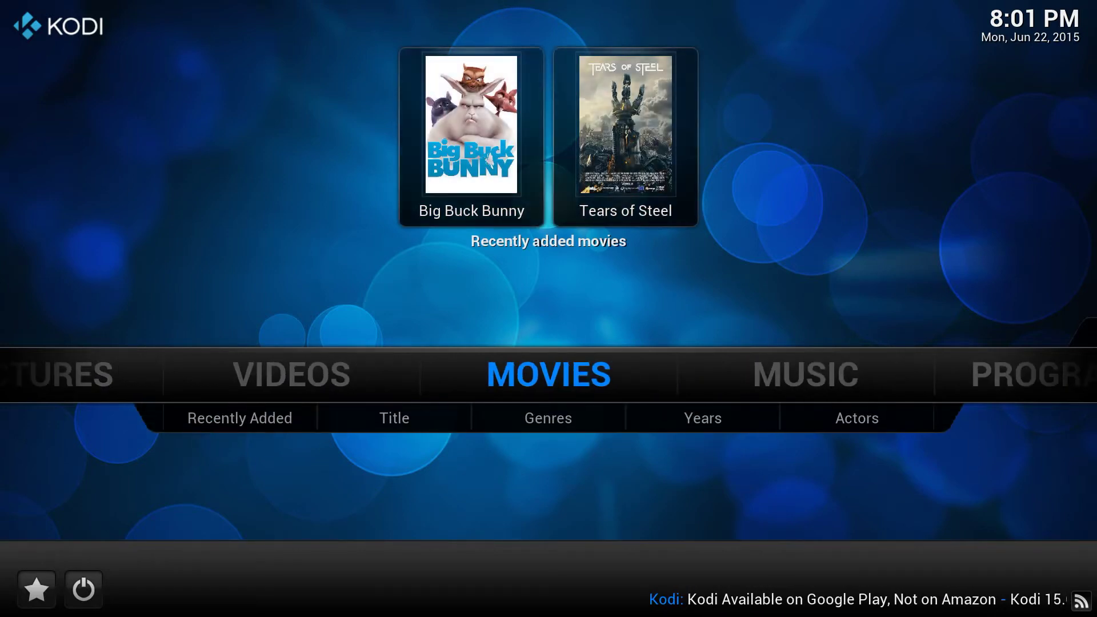
{"action": "key", "text": "Left"}
{"action": "key", "text": "Left"}
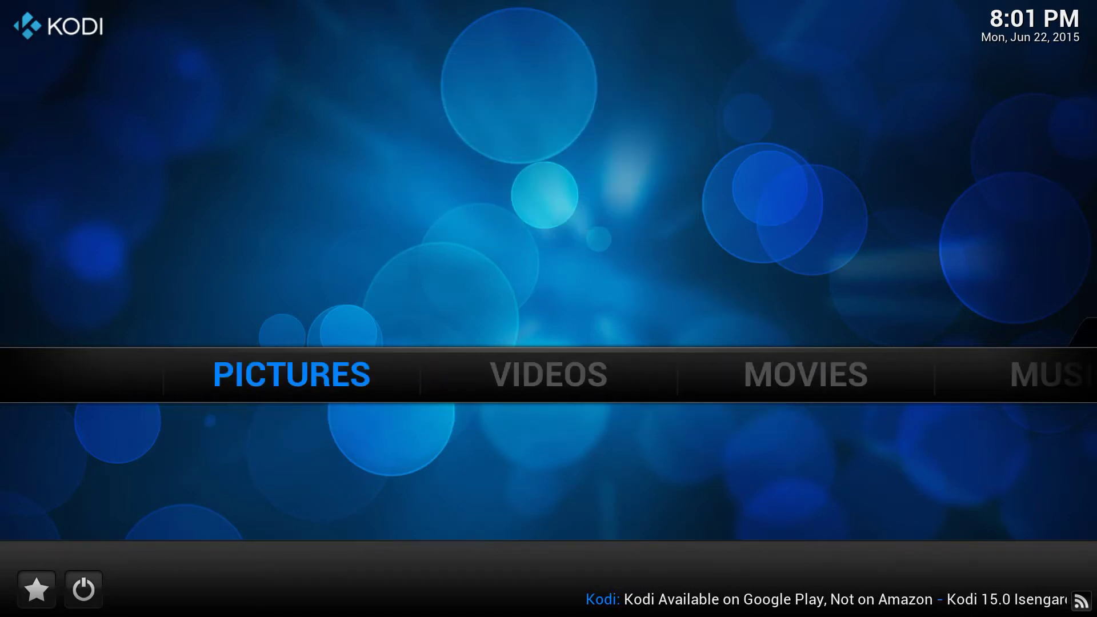
{"action": "key", "text": "Left"}
{"action": "key", "text": "Right"}
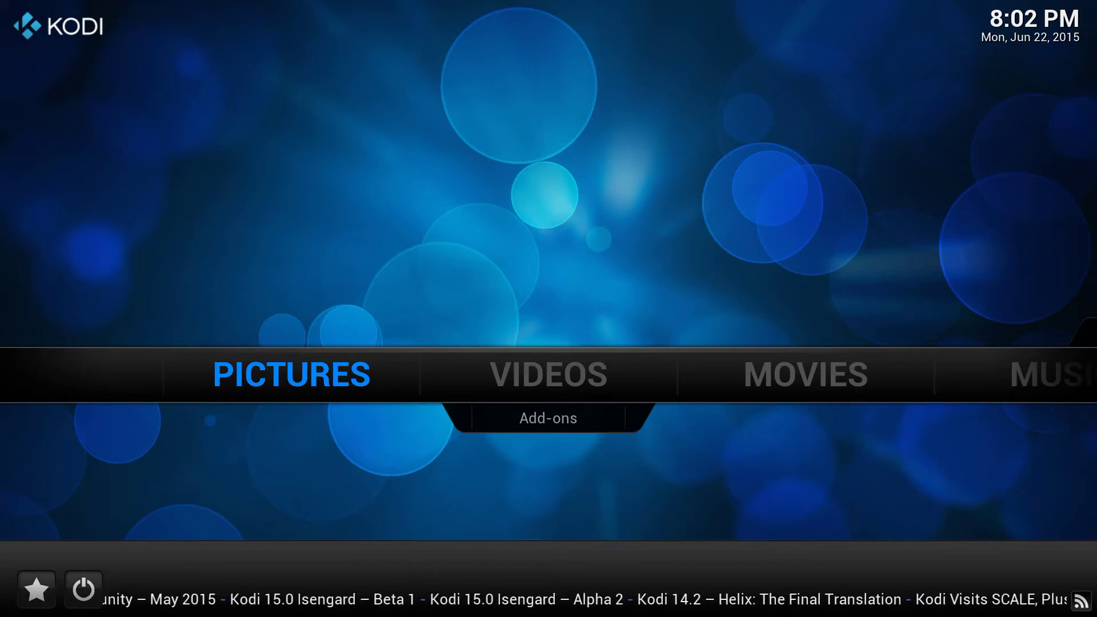
Open the Pictures section and start adding a new pictures source
{"action": "key", "text": "Return"}
{"action": "key", "text": "Down"}
{"action": "key", "text": "Down"}
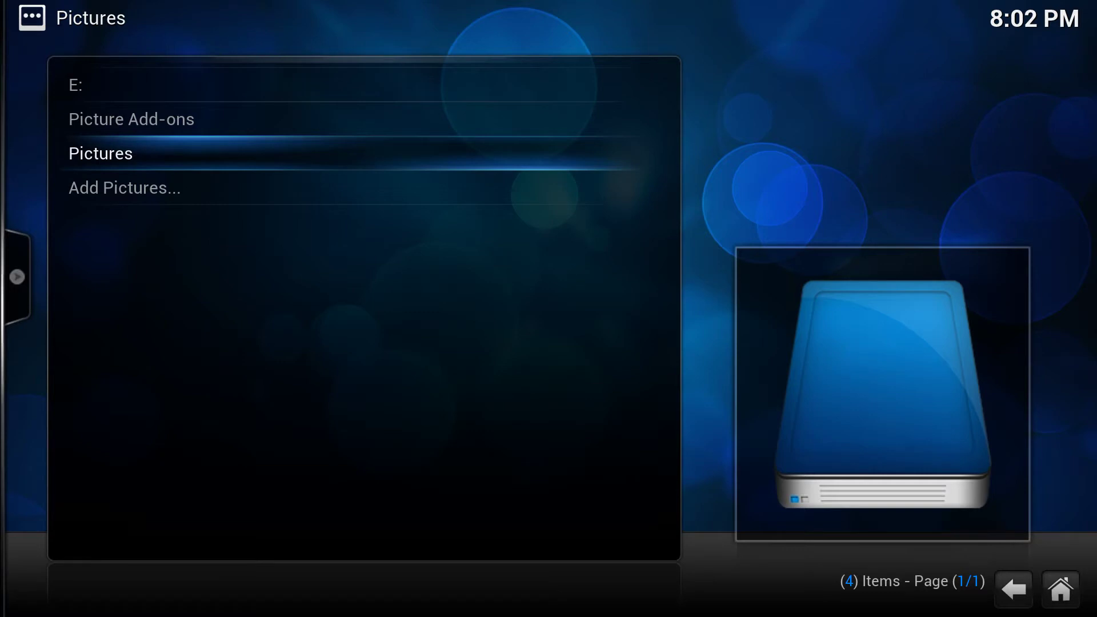
{"action": "key", "text": "Down"}
{"action": "key", "text": "Return"}
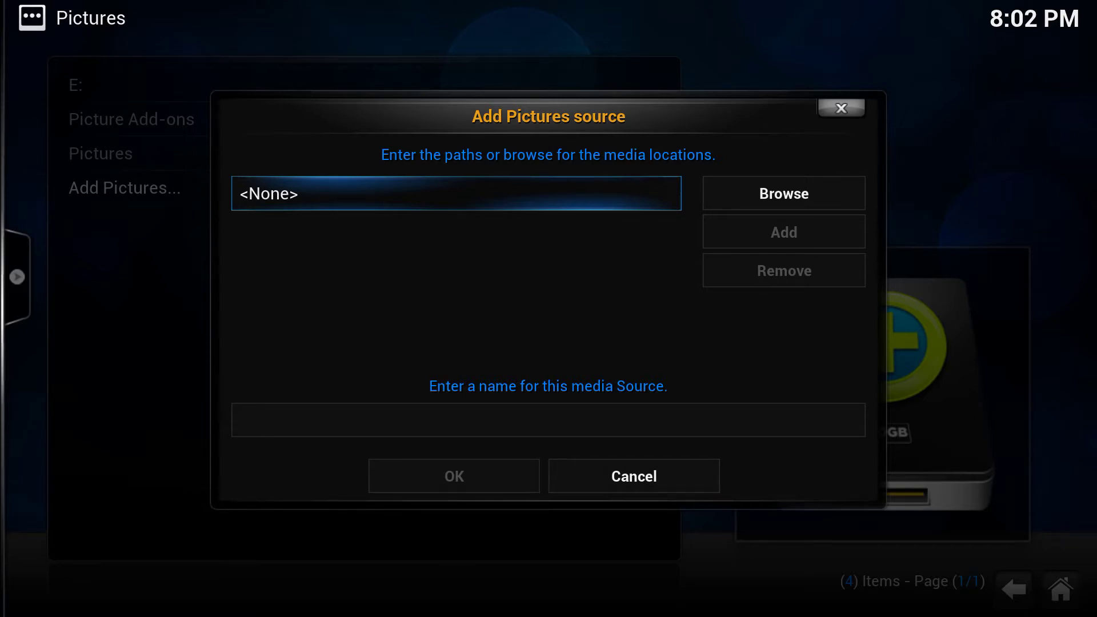
Browse for the new source's location and open the C: drive
{"action": "key", "text": "Right"}
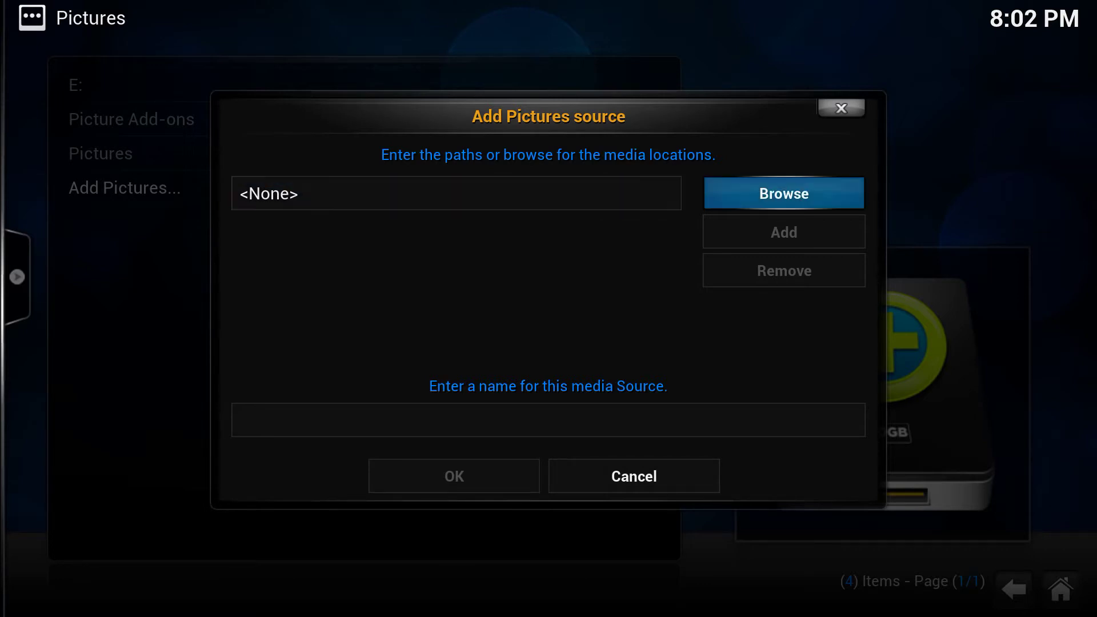
{"action": "key", "text": "Return"}
{"action": "key", "text": "Down"}
{"action": "key", "text": "Down"}
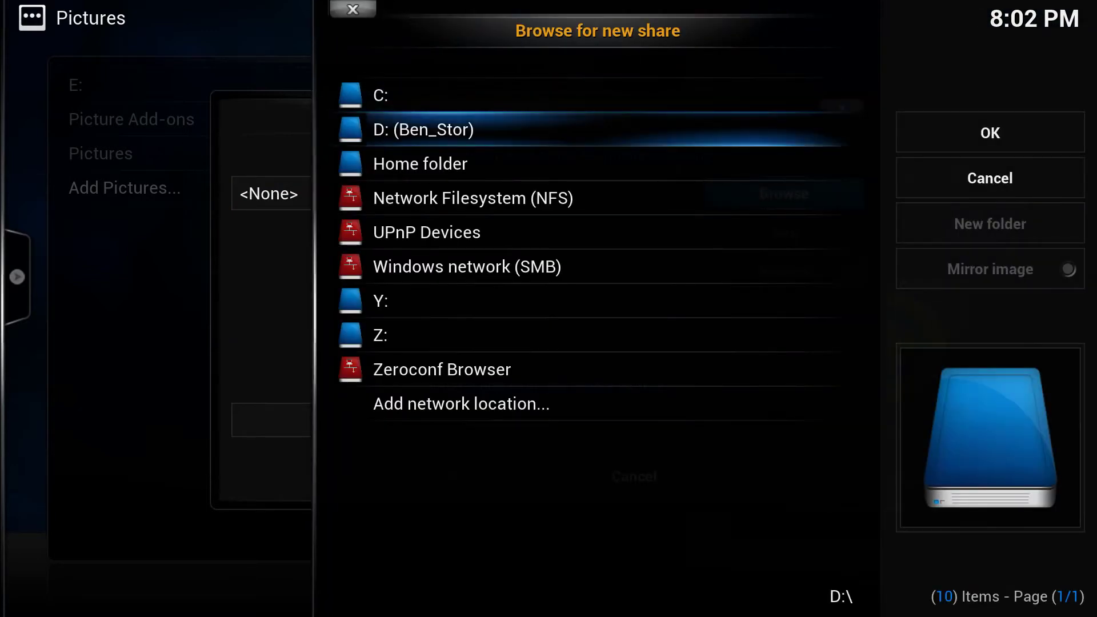
{"action": "key", "text": "Up"}
{"action": "key", "text": "Up"}
{"action": "key", "text": "Return"}
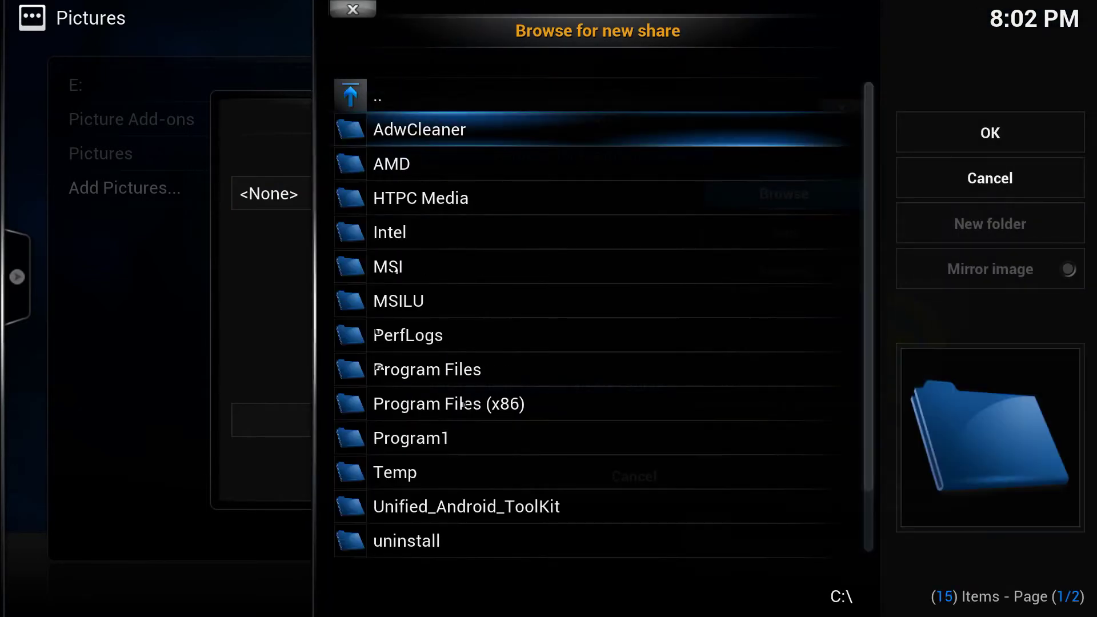
Look inside the HTPC Media folder and return to the C: drive's folder list
{"action": "key", "text": "Down"}
{"action": "key", "text": "Down"}
{"action": "key", "text": "Return"}
{"action": "key", "text": "Down"}
{"action": "key", "text": "Down"}
{"action": "key", "text": "Down"}
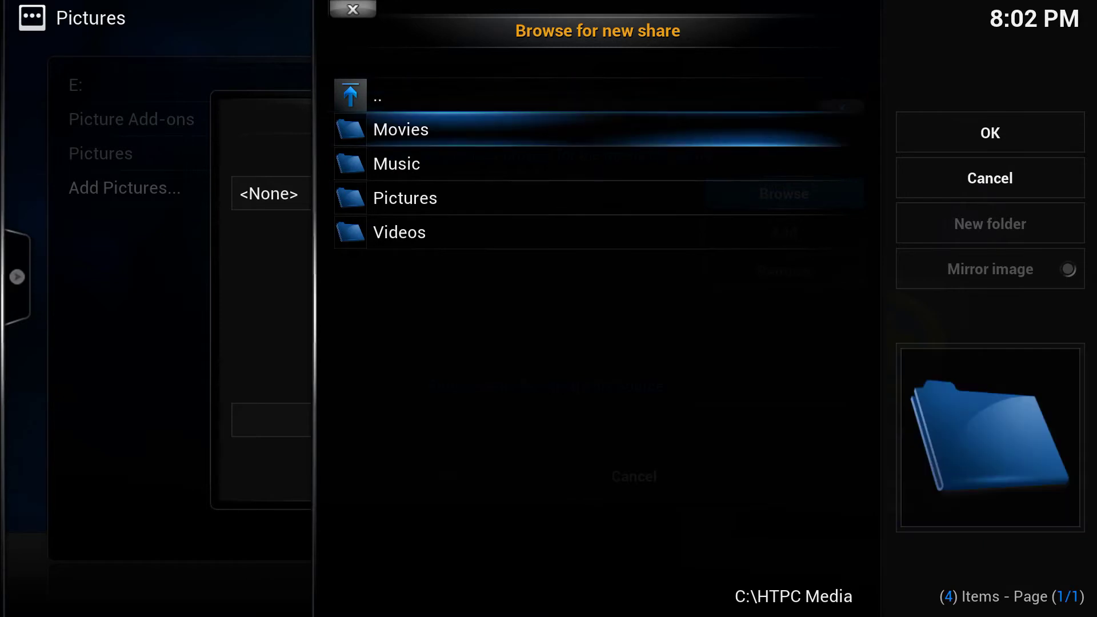
{"action": "key", "text": "Up"}
{"action": "key", "text": "Up"}
{"action": "key", "text": "Down"}
{"action": "key", "text": "Up"}
{"action": "key", "text": "Up"}
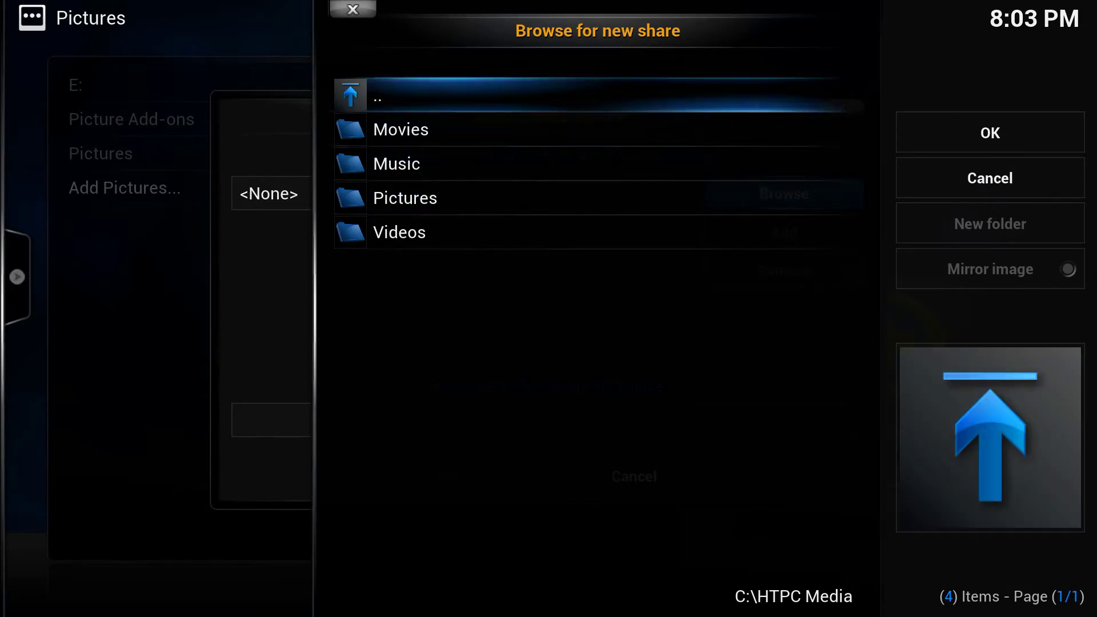
{"action": "key", "text": "Return"}
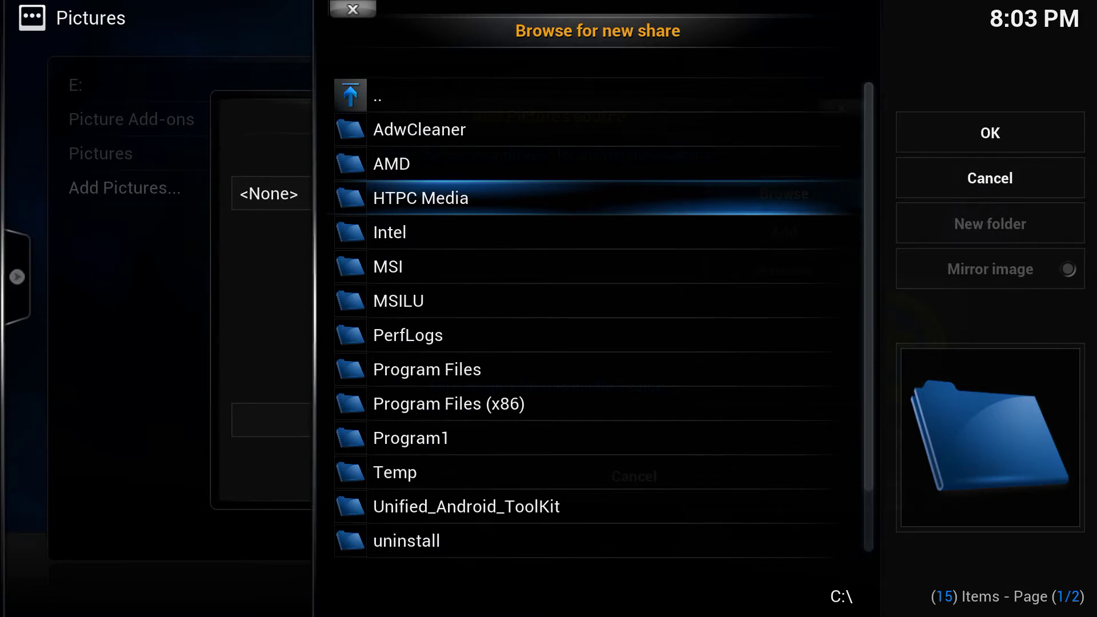
Reopen the HTPC Media folder on the C: drive and set it as the source location
{"action": "key", "text": "Right"}
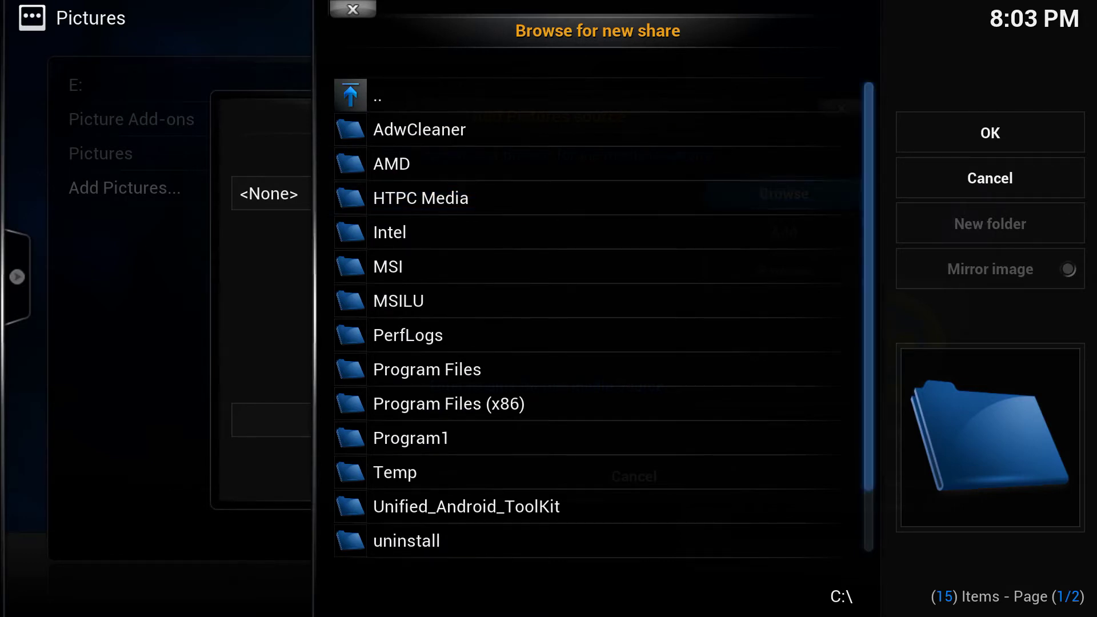
{"action": "key", "text": "Down"}
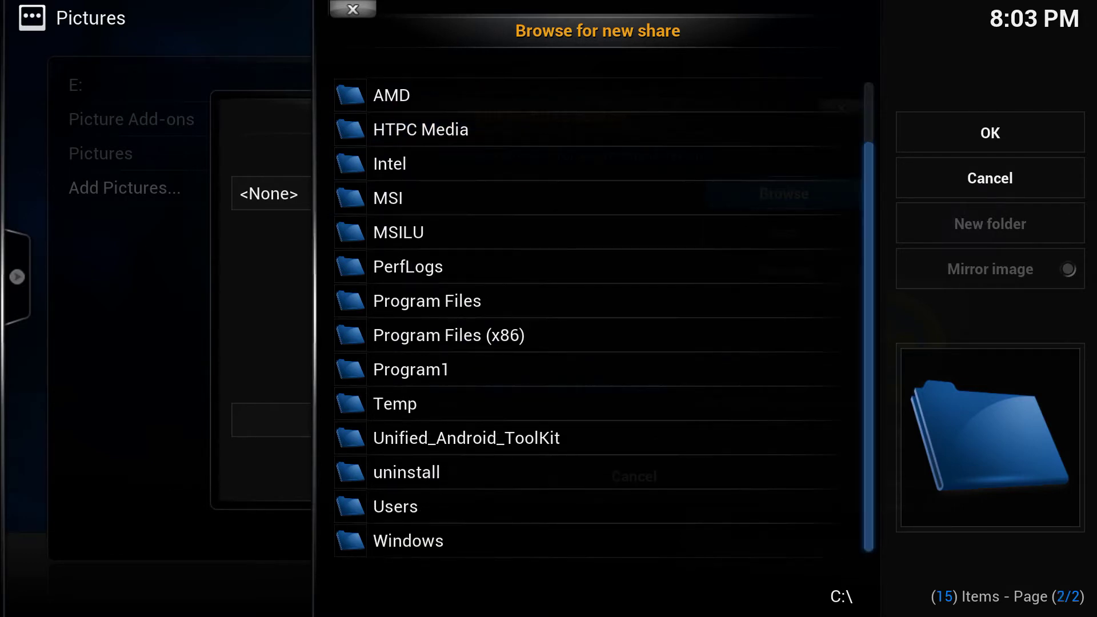
{"action": "key", "text": "Left"}
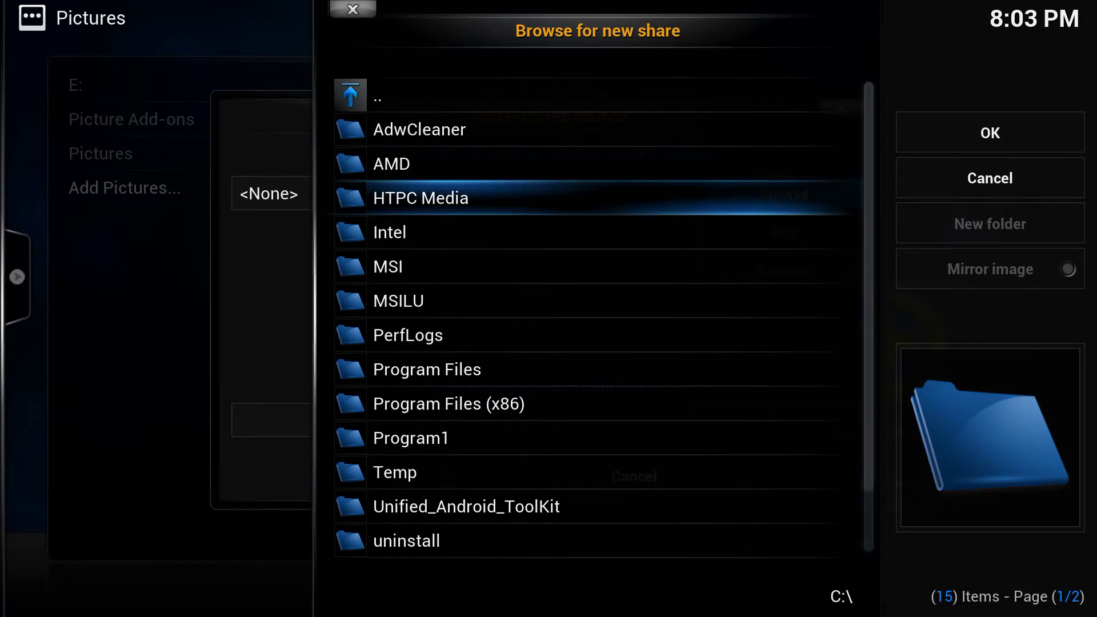
{"action": "key", "text": "Right"}
{"action": "key", "text": "Left"}
{"action": "key", "text": "Return"}
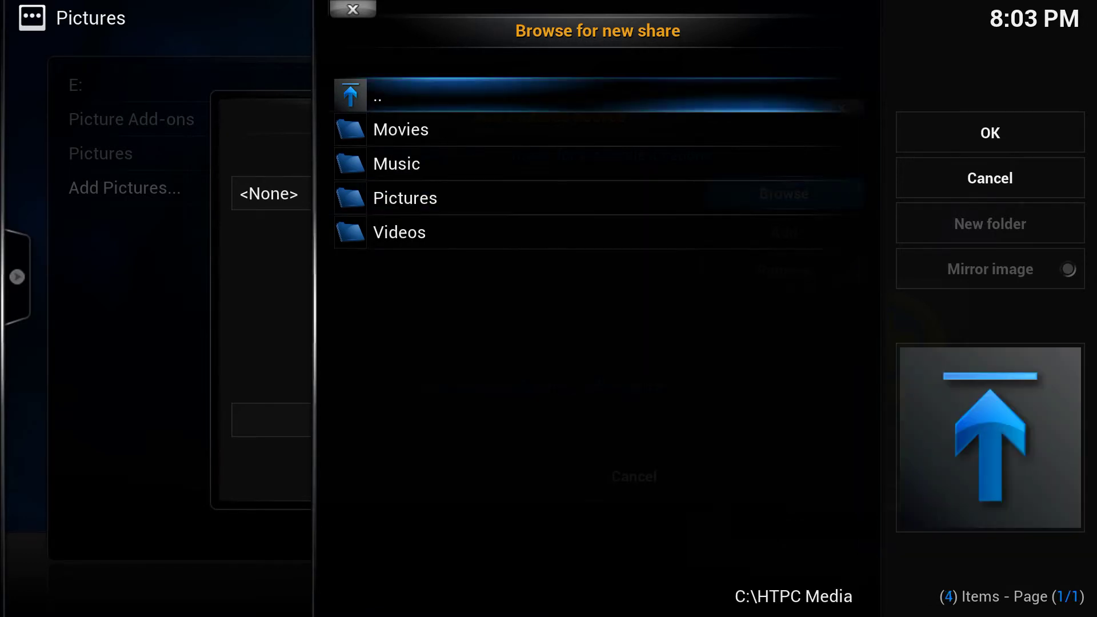
{"action": "key", "text": "Right"}
{"action": "key", "text": "Return"}
{"action": "key", "text": "Down"}
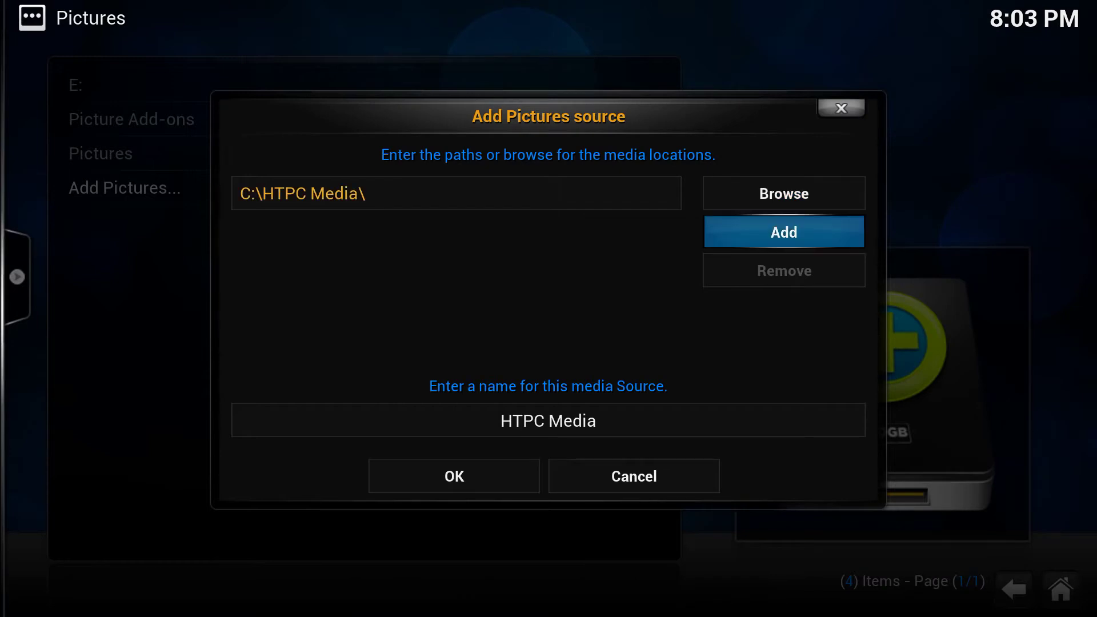
Replace the media source's name with "Memories" and save the source
{"action": "key", "text": "Down"}
{"action": "key", "text": "BackSpace"}
{"action": "key", "text": "BackSpace"}
{"action": "key", "text": "BackSpace"}
{"action": "key", "text": "BackSpace"}
{"action": "key", "text": "BackSpace"}
{"action": "key", "text": "BackSpace"}
{"action": "key", "text": "BackSpace"}
{"action": "key", "text": "BackSpace"}
{"action": "key", "text": "BackSpace"}
{"action": "key", "text": "BackSpace"}
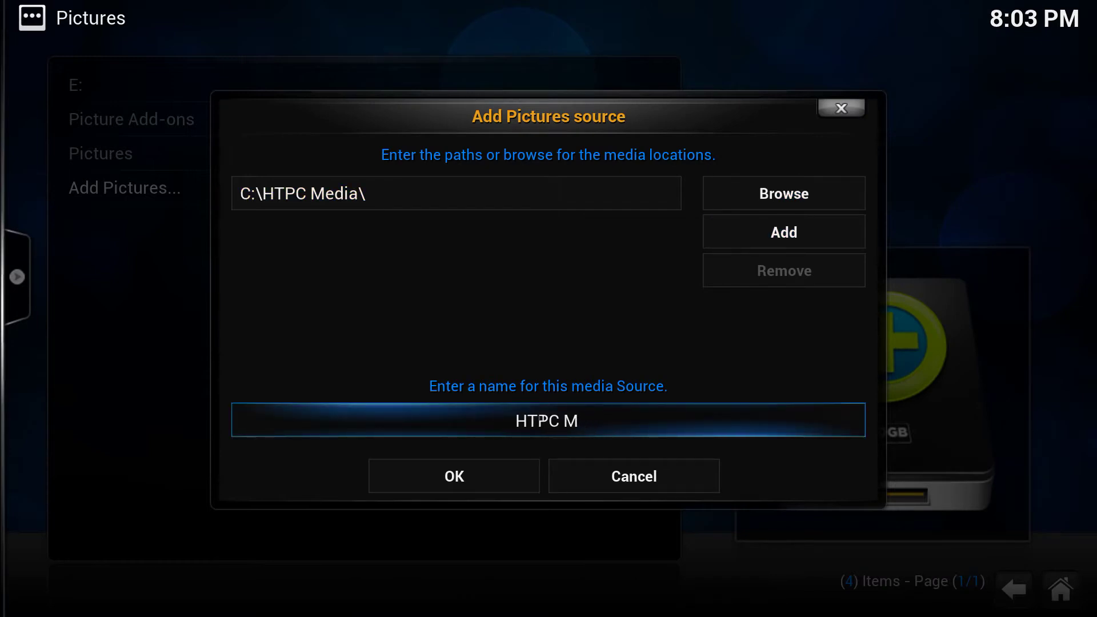
{"action": "type", "text": "memories"}
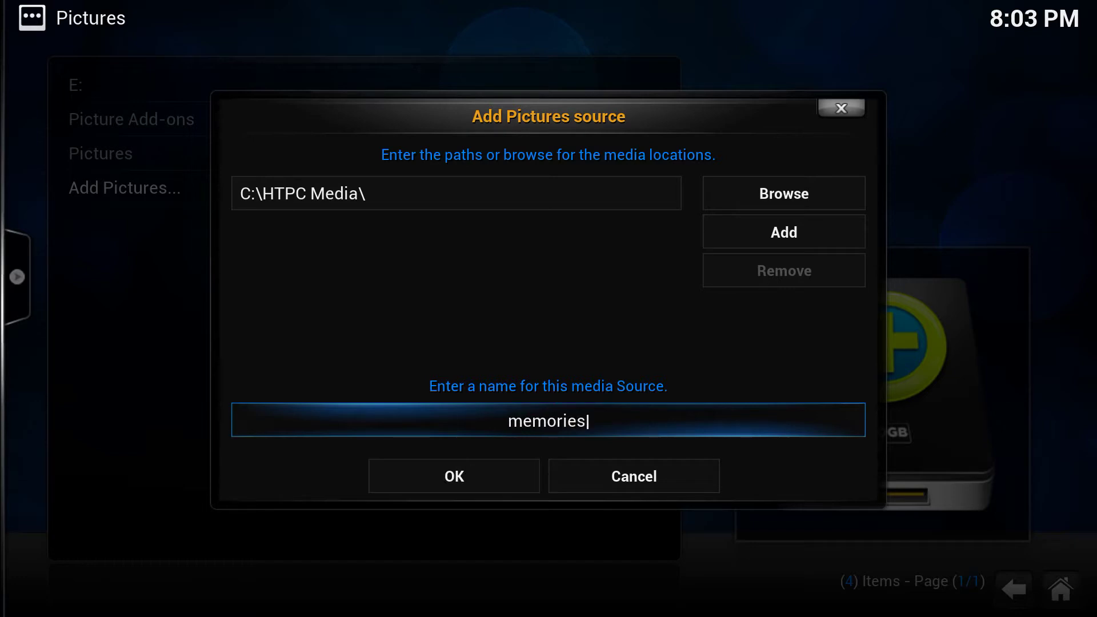
{"action": "key", "text": "BackSpace"}
{"action": "key", "text": "BackSpace"}
{"action": "key", "text": "BackSpace"}
{"action": "key", "text": "BackSpace"}
{"action": "key", "text": "BackSpace"}
{"action": "key", "text": "BackSpace"}
{"action": "key", "text": "BackSpace"}
{"action": "key", "text": "BackSpace"}
{"action": "type", "text": "Memories"}
{"action": "key", "text": "Down"}
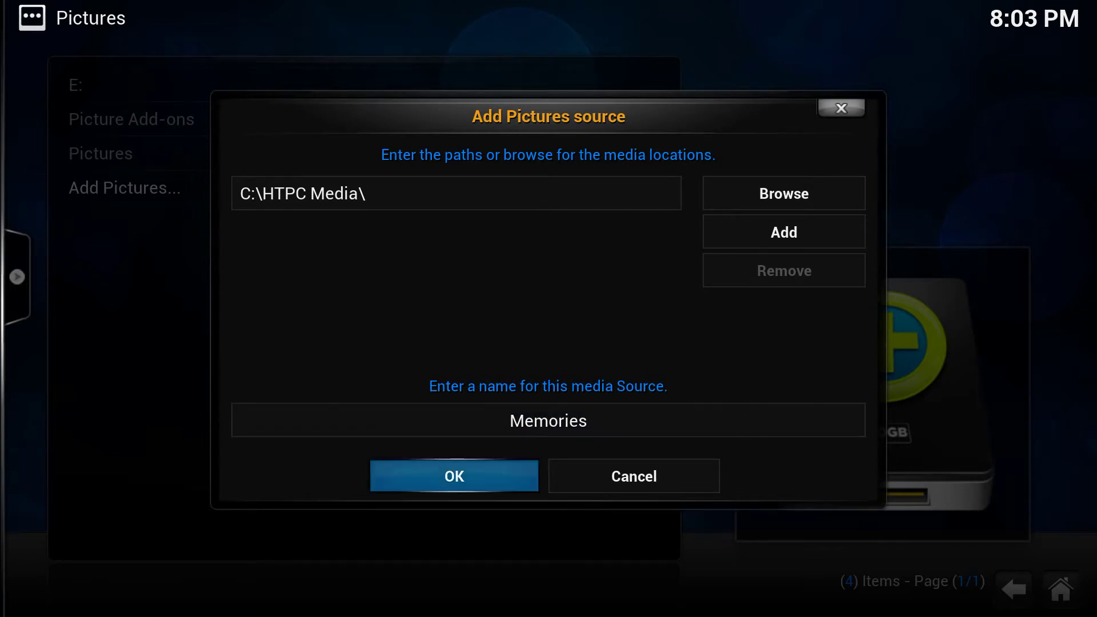
{"action": "key", "text": "Return"}
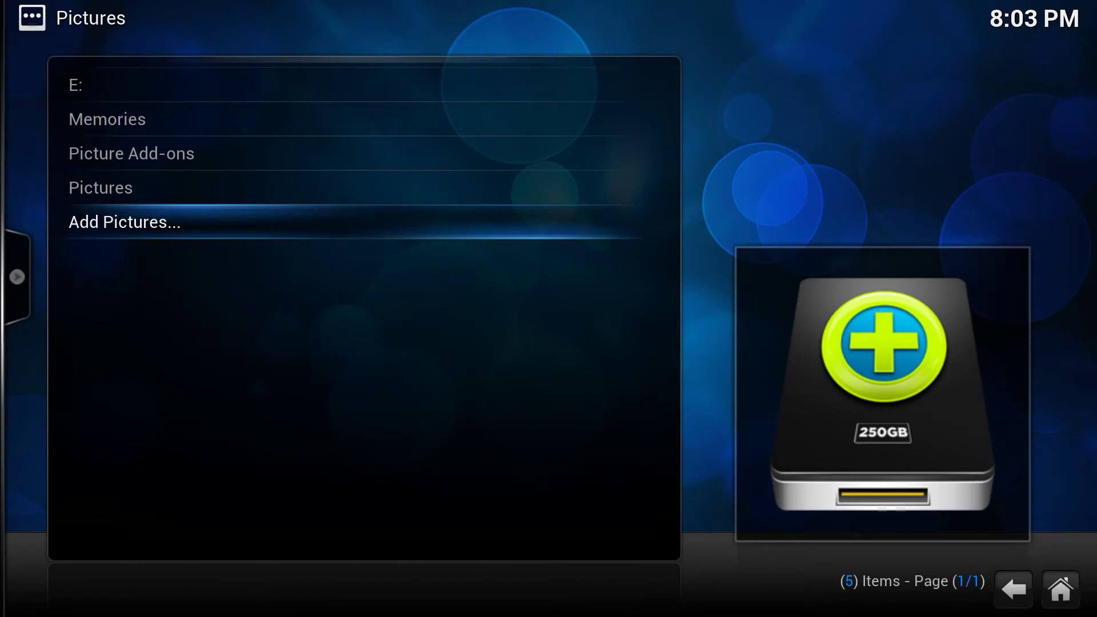
View the contents of the Memories source and return to the Pictures source list
{"action": "key", "text": "Up"}
{"action": "key", "text": "Up"}
{"action": "key", "text": "Return"}
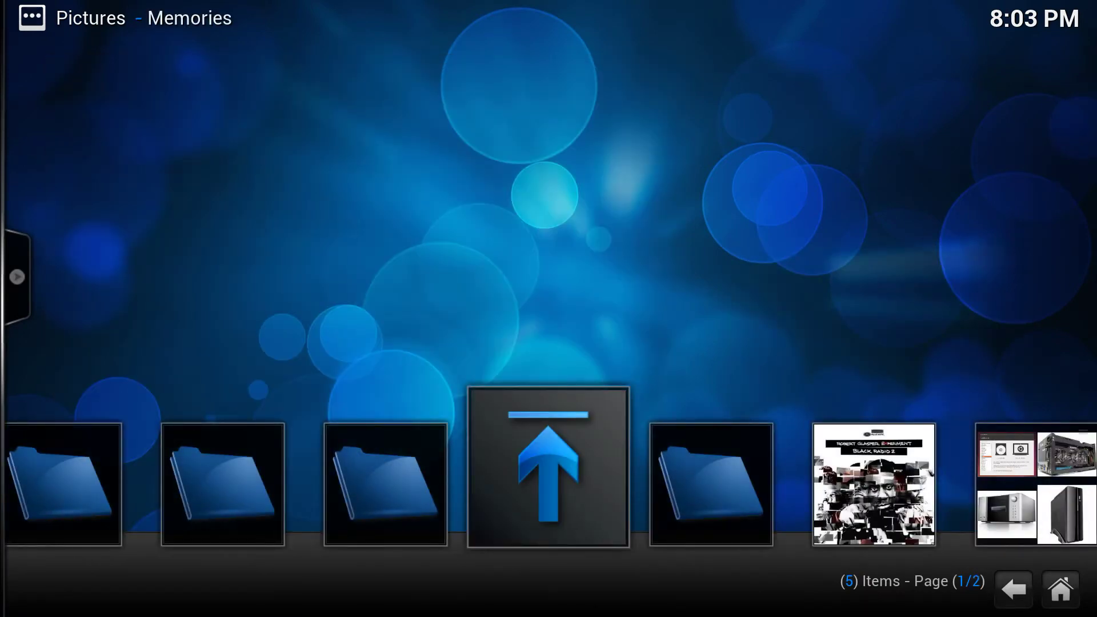
{"action": "key", "text": "Return"}
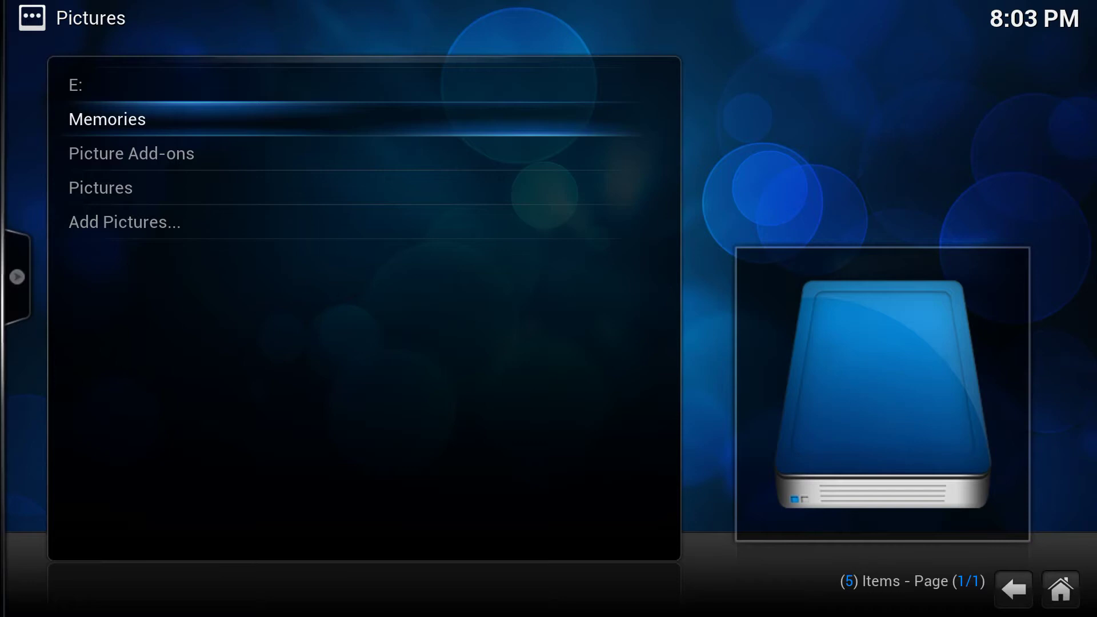
Start adding another pictures source
{"action": "key", "text": "Down"}
{"action": "key", "text": "Down"}
{"action": "key", "text": "Down"}
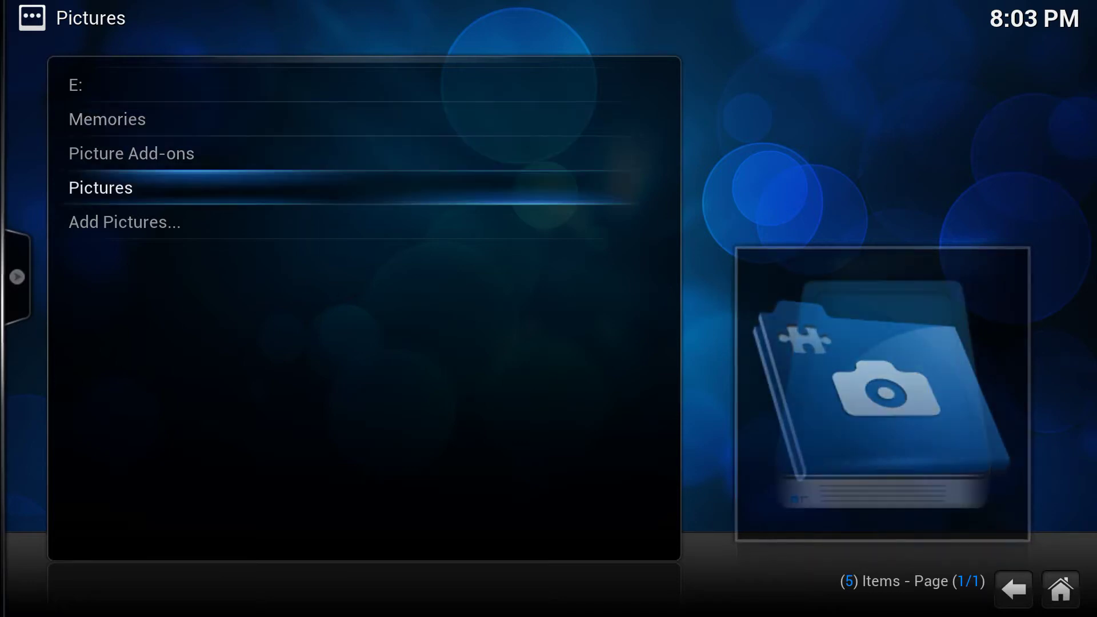
{"action": "key", "text": "Up"}
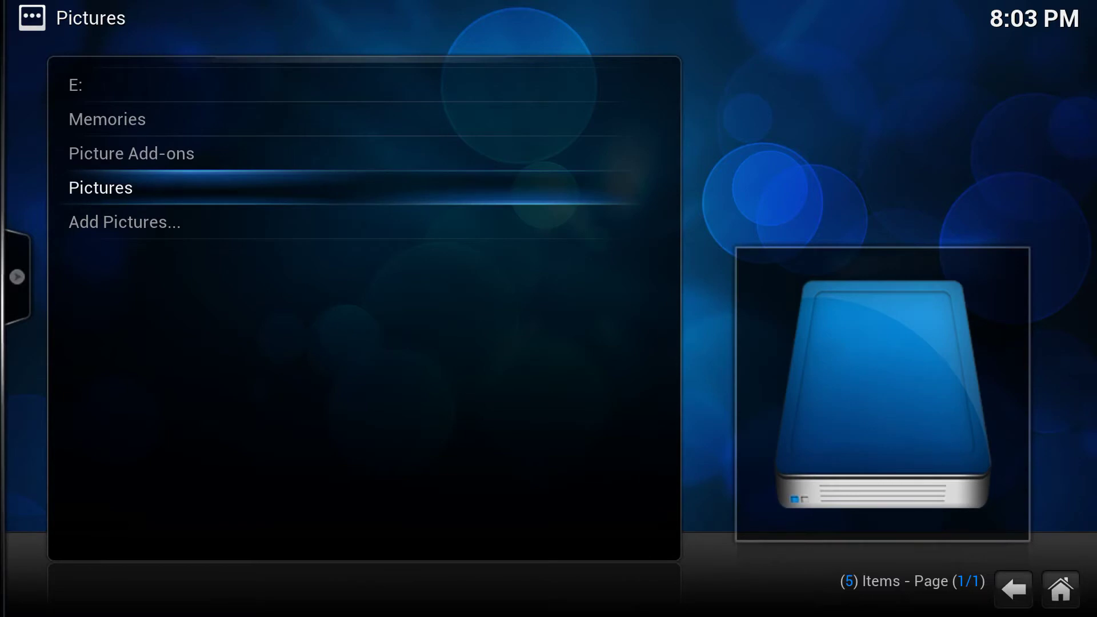
{"action": "key", "text": "Down"}
{"action": "key", "text": "Return"}
{"action": "key", "text": "Right"}
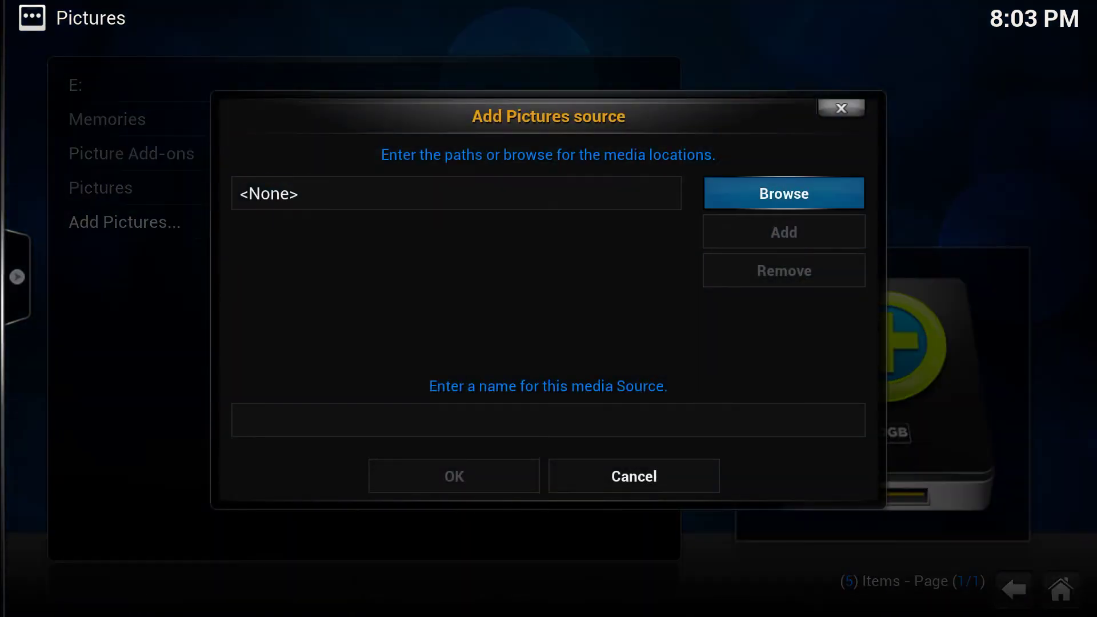
Examine the local drives and network protocols offered as locations for a new pictures source, and return to the home menu without adding one
{"action": "key", "text": "Return"}
{"action": "key", "text": "Down"}
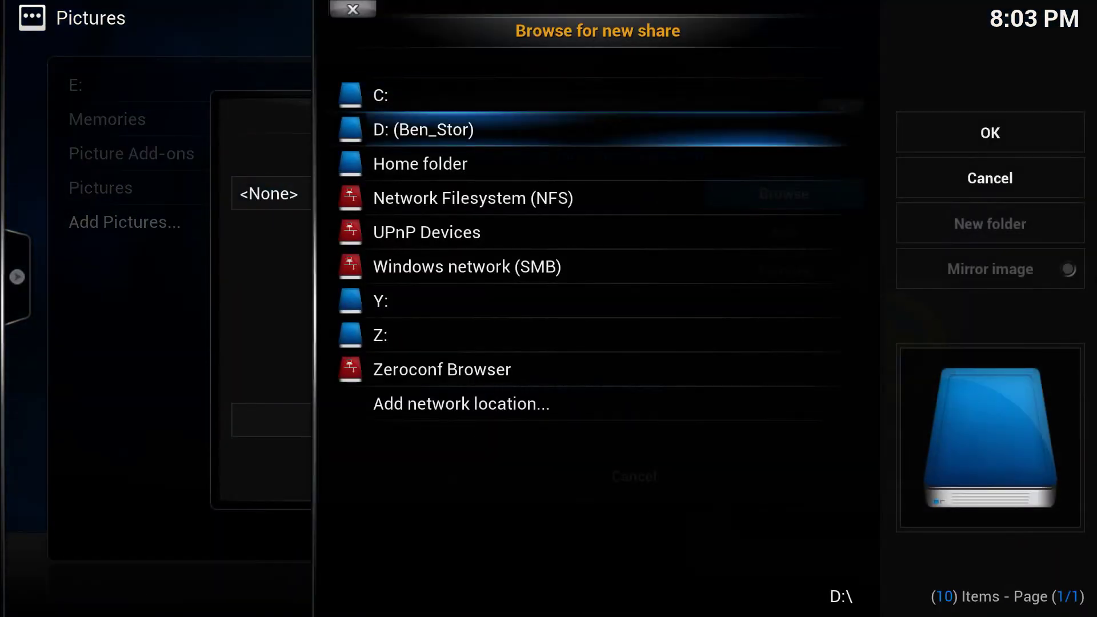
{"action": "key", "text": "Up"}
{"action": "key", "text": "Down"}
{"action": "key", "text": "Down"}
{"action": "key", "text": "Down"}
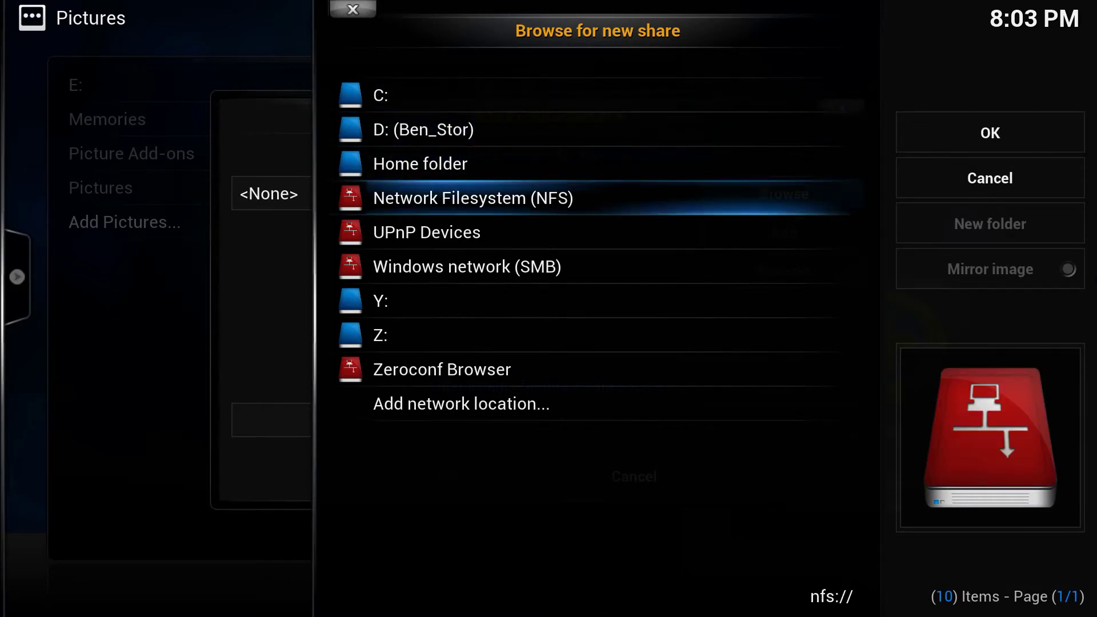
{"action": "key", "text": "Down"}
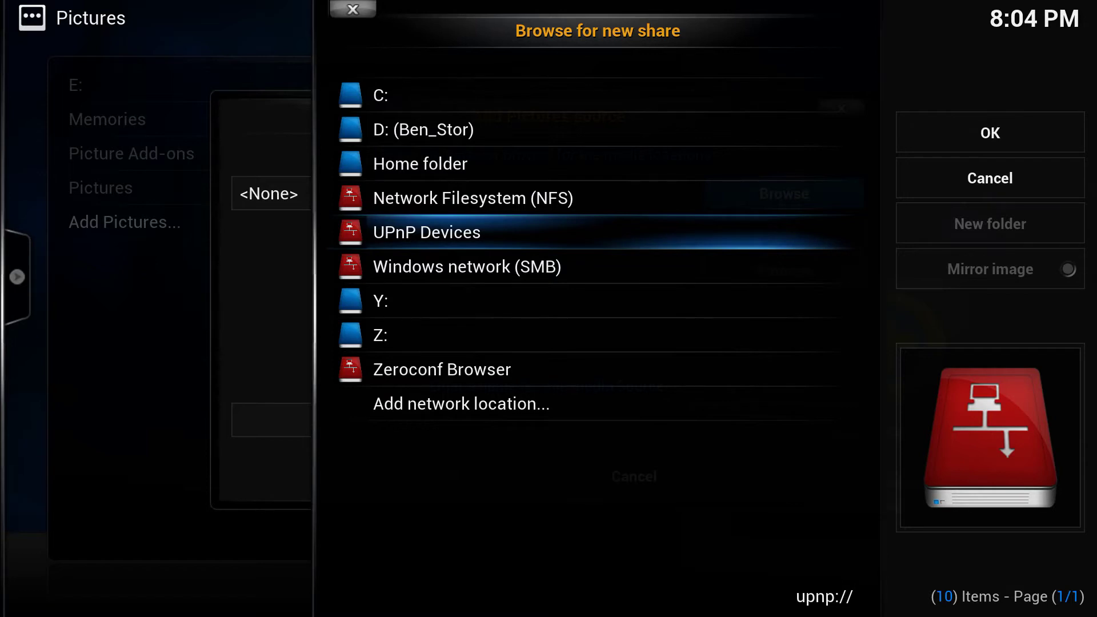
{"action": "key", "text": "Down"}
{"action": "key", "text": "Down"}
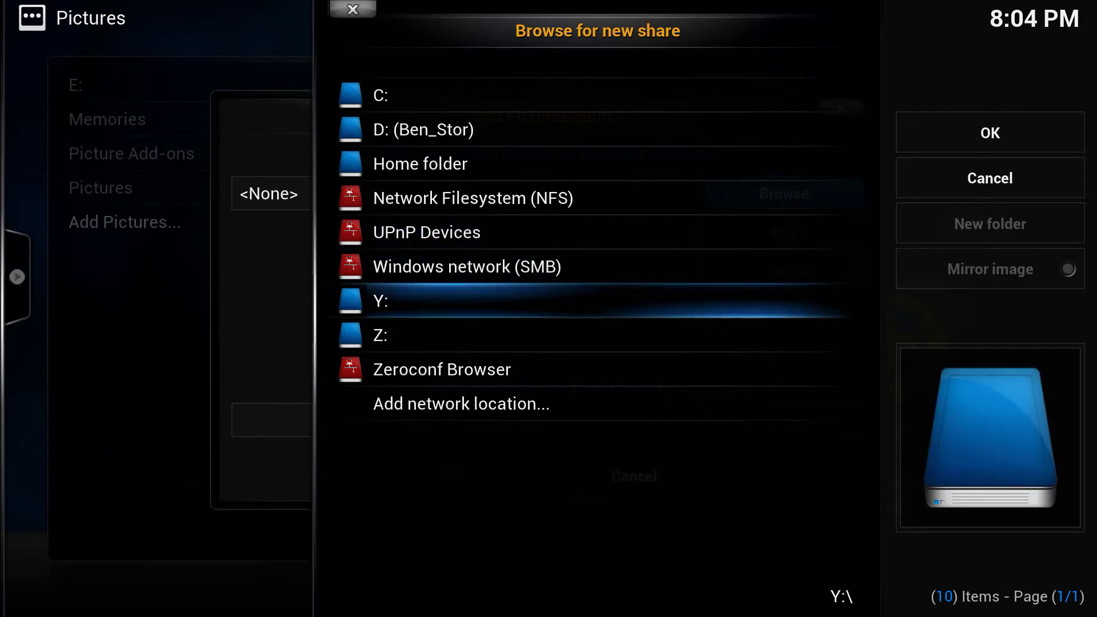
{"action": "key", "text": "Down"}
{"action": "key", "text": "Down"}
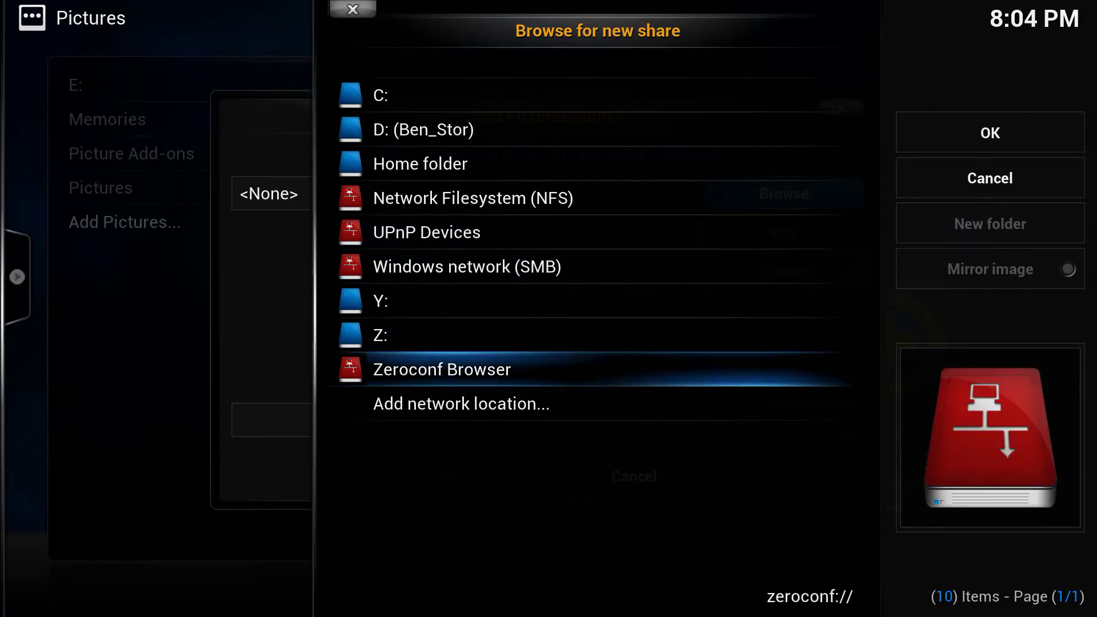
{"action": "key", "text": "Up"}
{"action": "key", "text": "Up"}
{"action": "key", "text": "Up"}
{"action": "key", "text": "Up"}
{"action": "key", "text": "Up"}
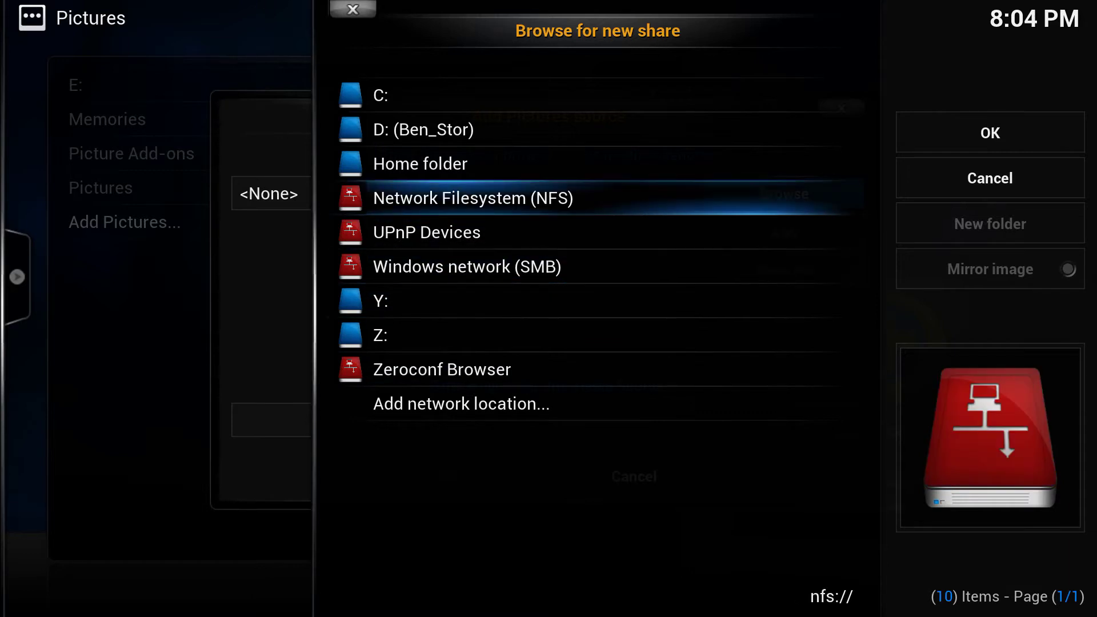
{"action": "key", "text": "Escape"}
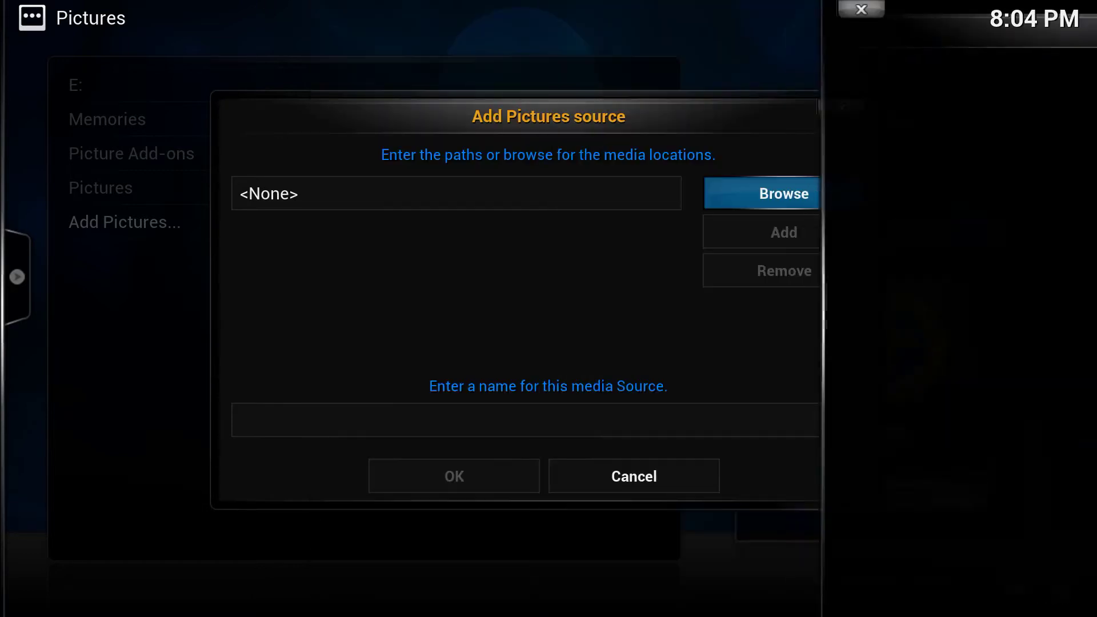
{"action": "key", "text": "Escape"}
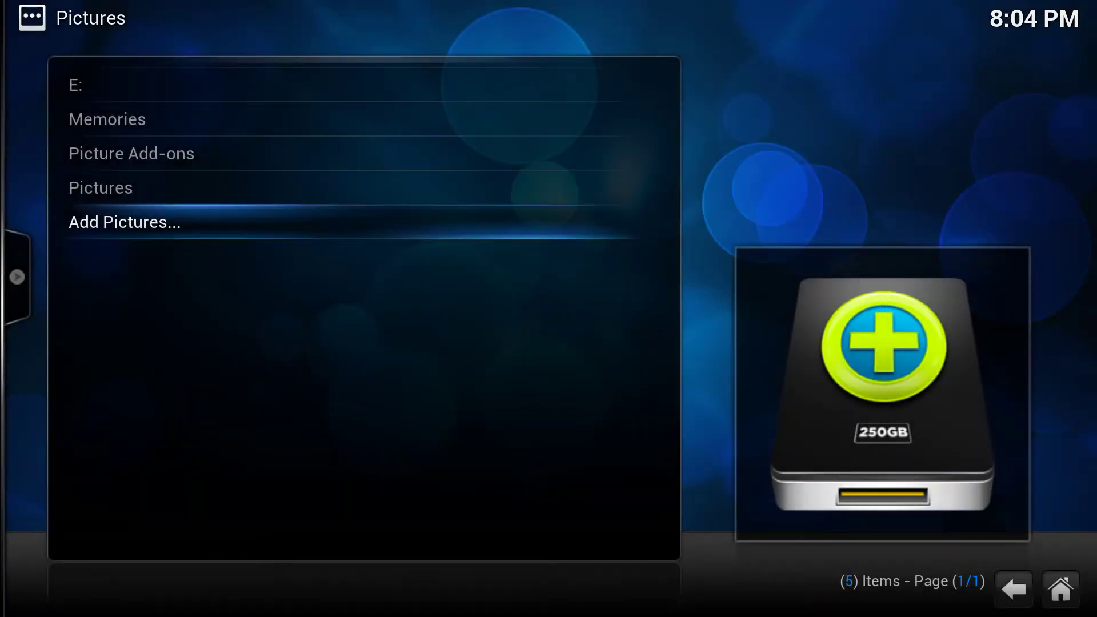
{"action": "key", "text": "Escape"}
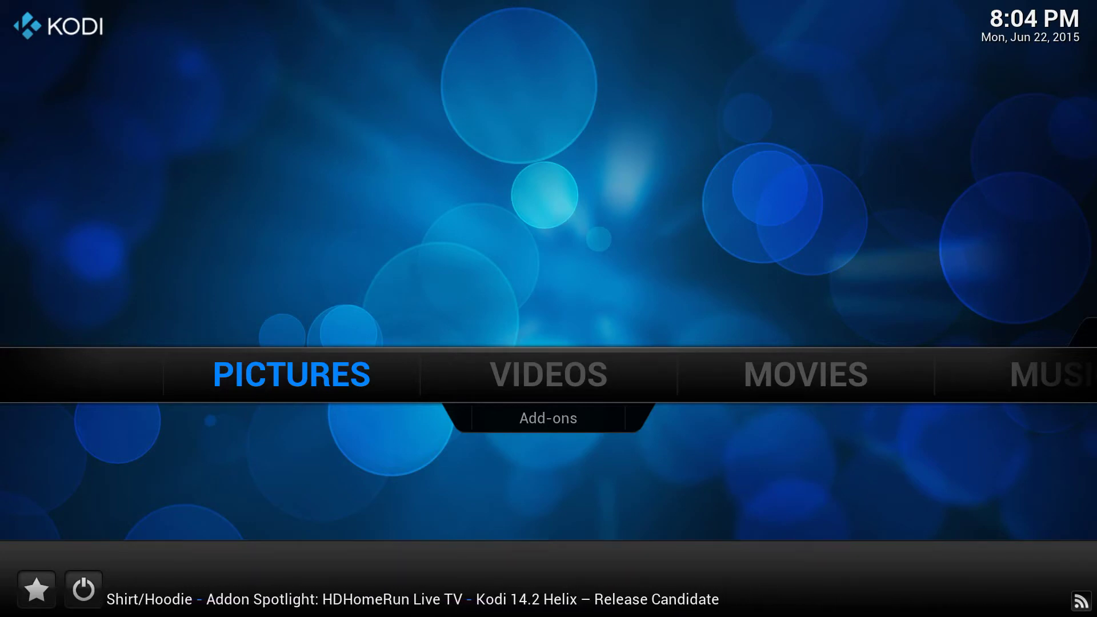
Browse the subfolders of HTPC Media on the C: drive from a new pictures source, and return to the home menu without adding it
{"action": "key", "text": "Return"}
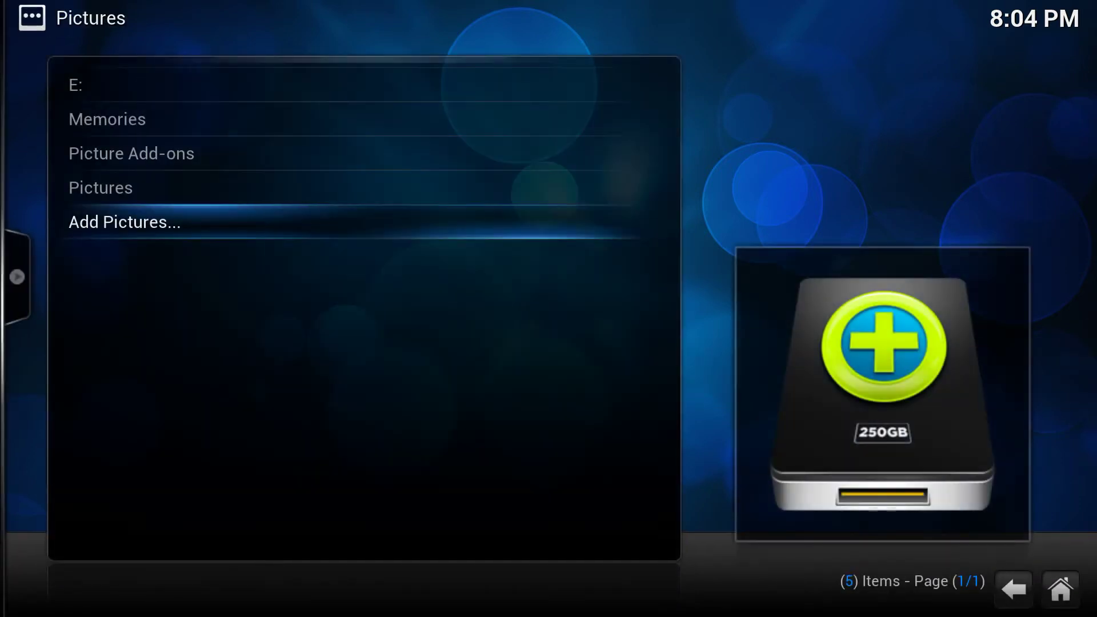
{"action": "key", "text": "Return"}
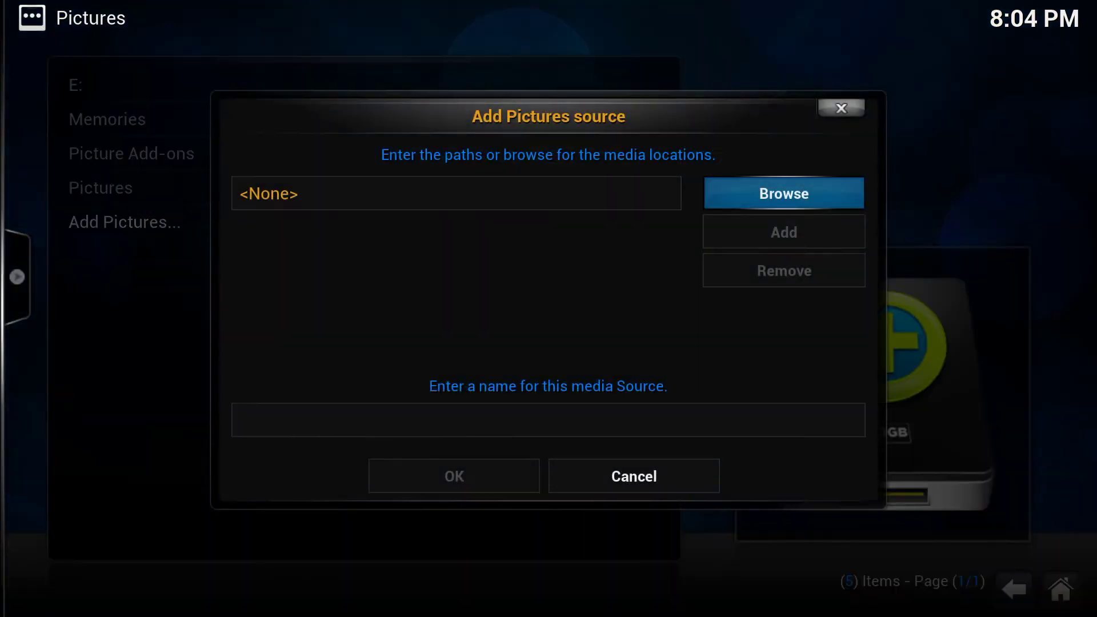
{"action": "key", "text": "Return"}
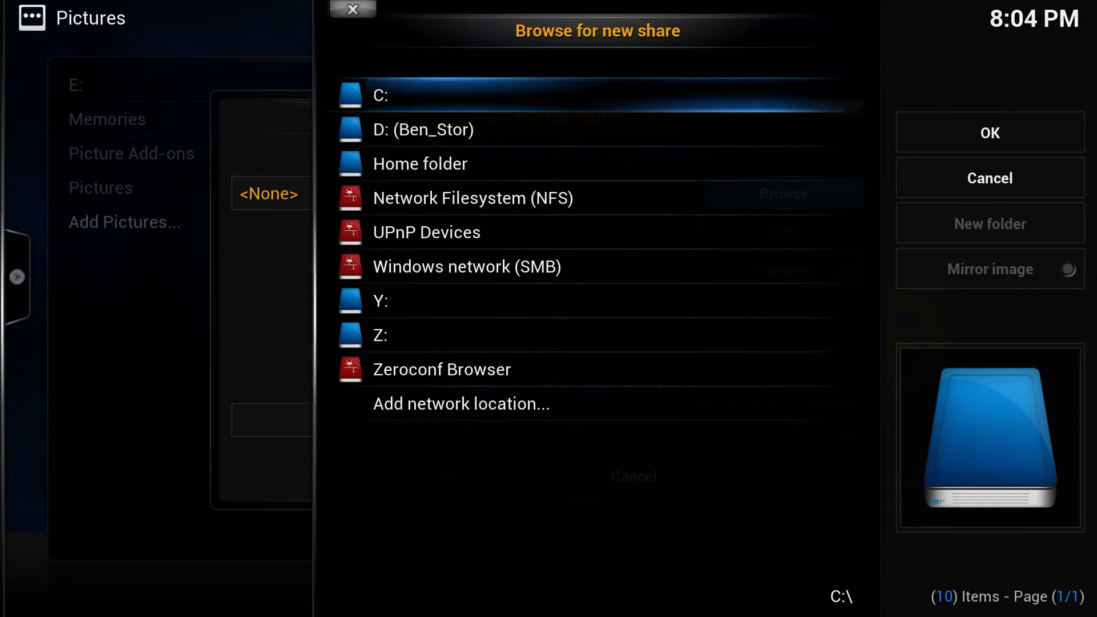
{"action": "key", "text": "Return"}
{"action": "key", "text": "Down"}
{"action": "key", "text": "Down"}
{"action": "key", "text": "Down"}
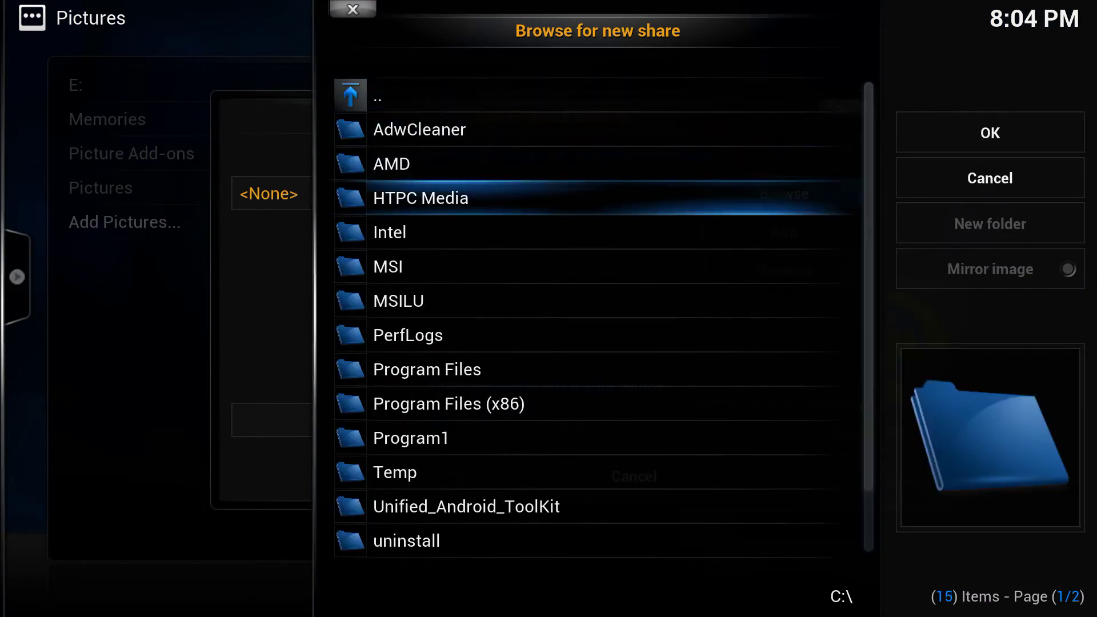
{"action": "key", "text": "Return"}
{"action": "key", "text": "Down"}
{"action": "key", "text": "Down"}
{"action": "key", "text": "Down"}
{"action": "key", "text": "Down"}
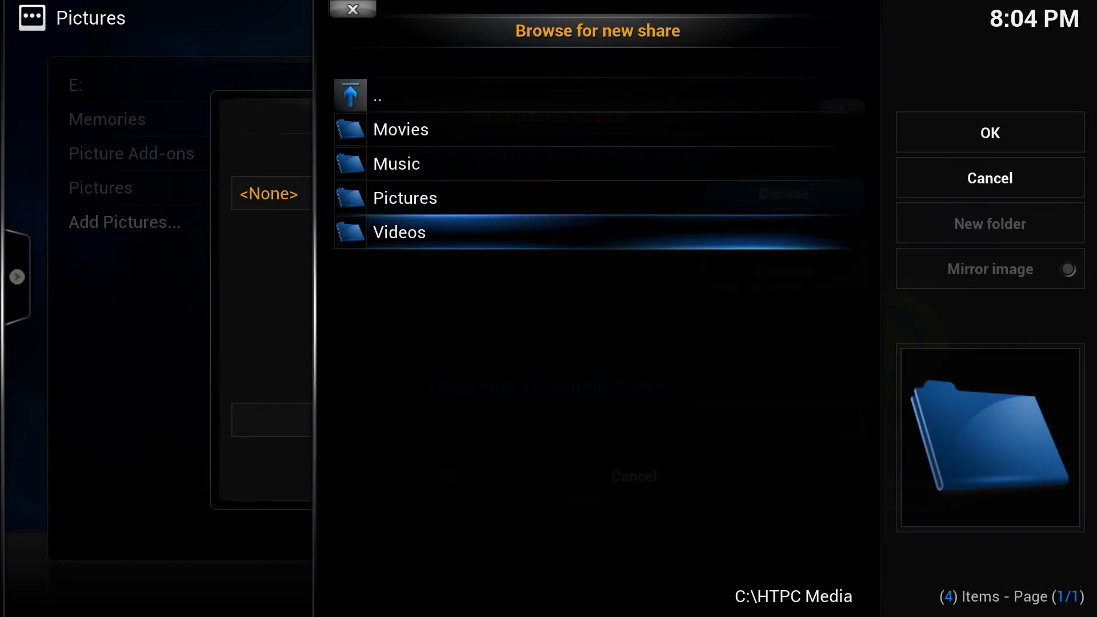
{"action": "key", "text": "Up"}
{"action": "key", "text": "Up"}
{"action": "key", "text": "Escape"}
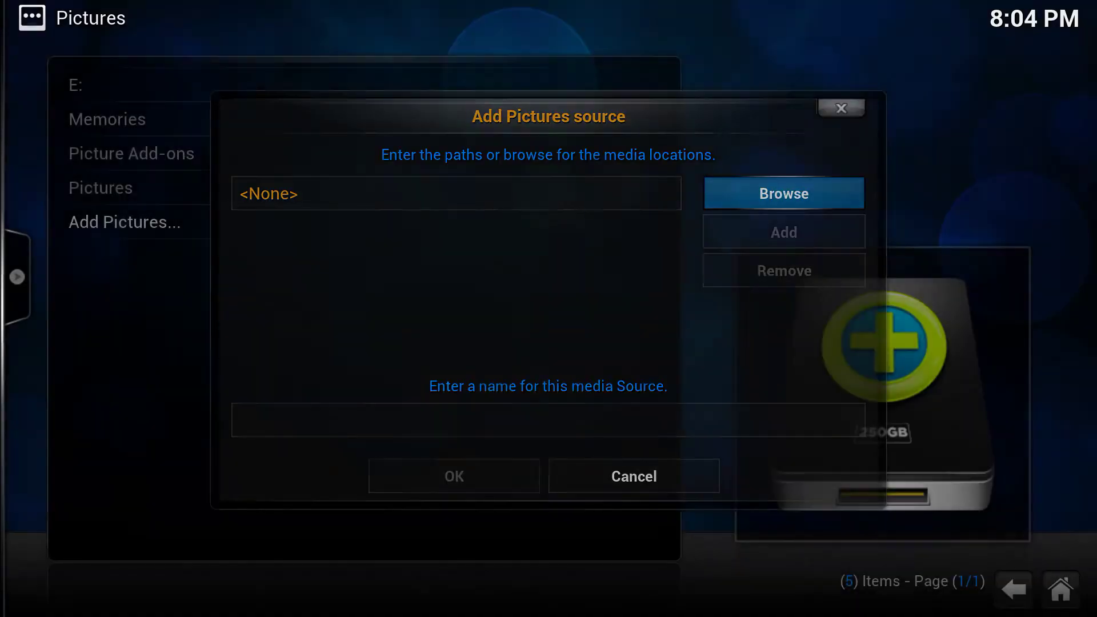
{"action": "key", "text": "Escape"}
{"action": "key", "text": "Escape"}
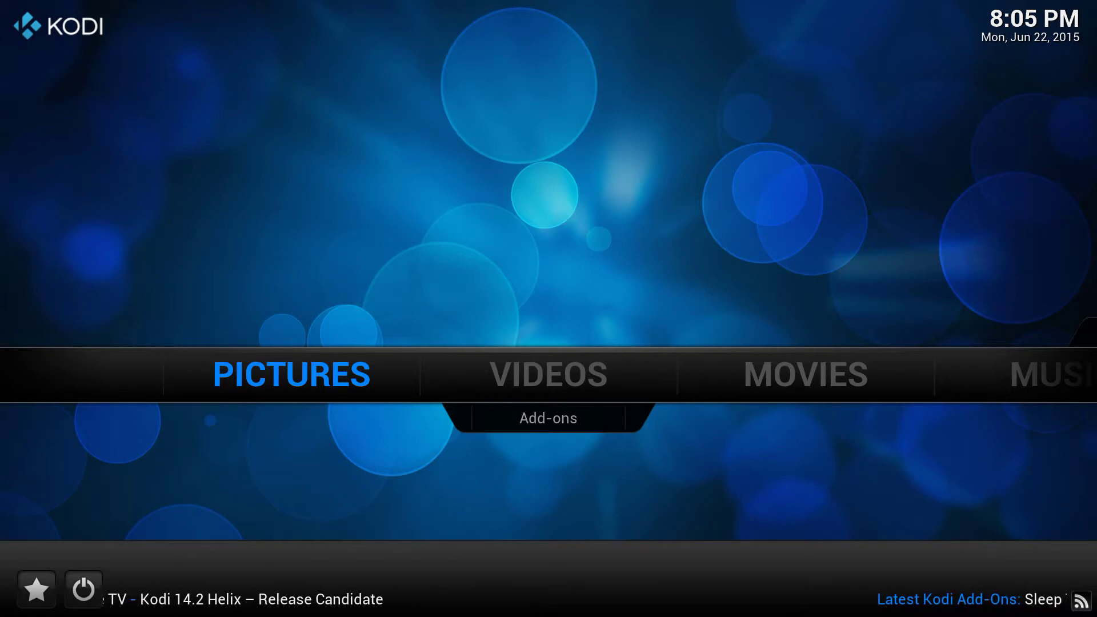
Open the Videos file sources and start adding a new video source
{"action": "key", "text": "Right"}
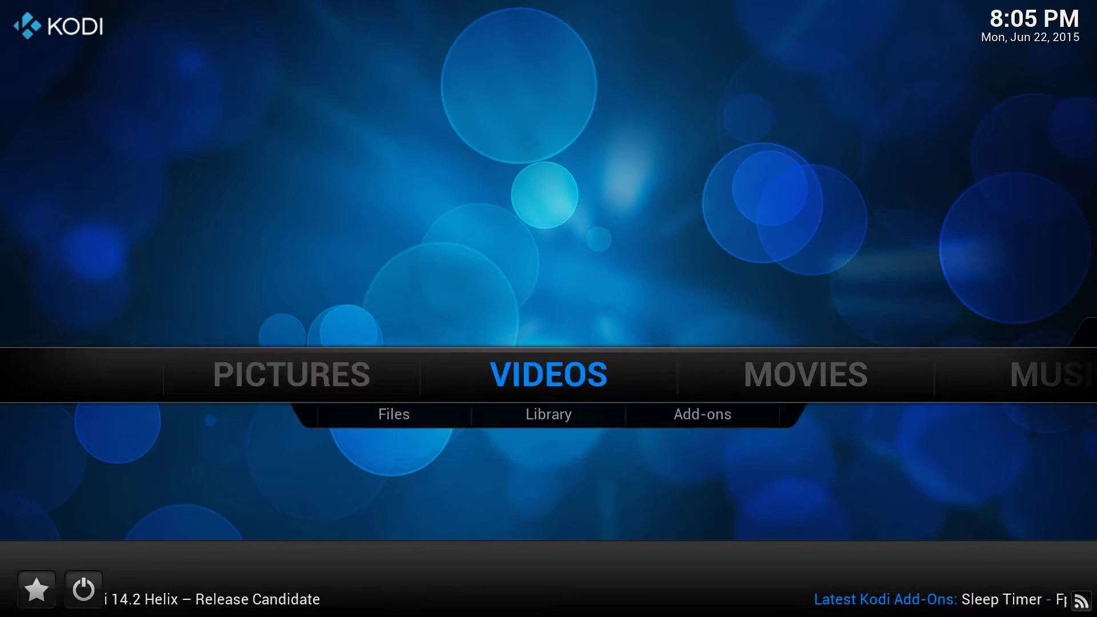
{"action": "key", "text": "Down"}
{"action": "key", "text": "Return"}
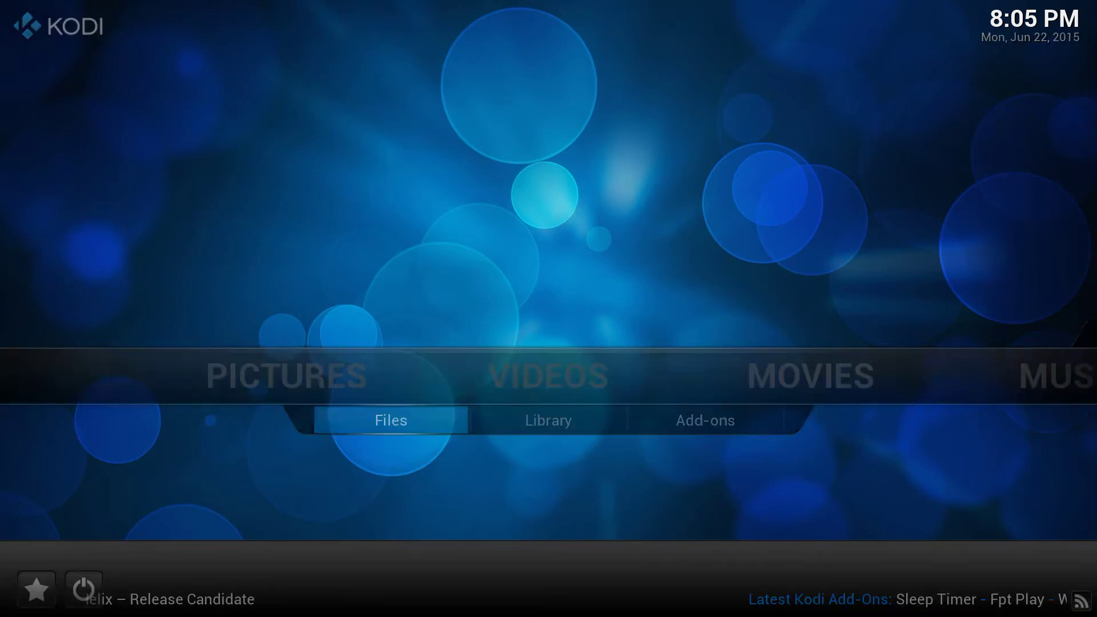
{"action": "key", "text": "Down"}
{"action": "key", "text": "Down"}
{"action": "key", "text": "Down"}
{"action": "key", "text": "Down"}
{"action": "key", "text": "Down"}
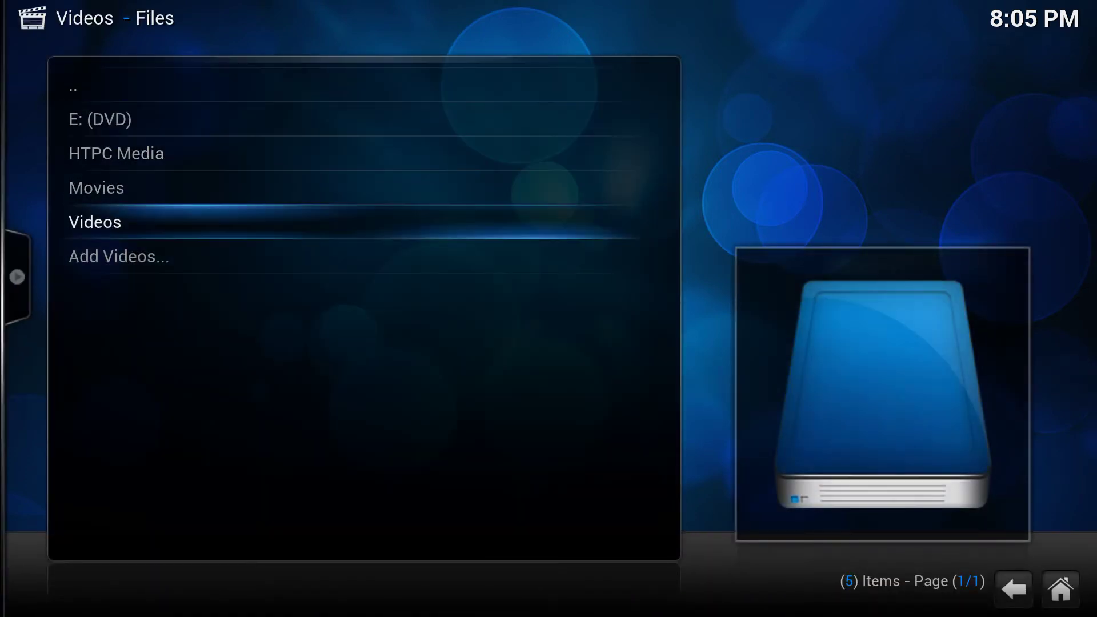
{"action": "key", "text": "Return"}
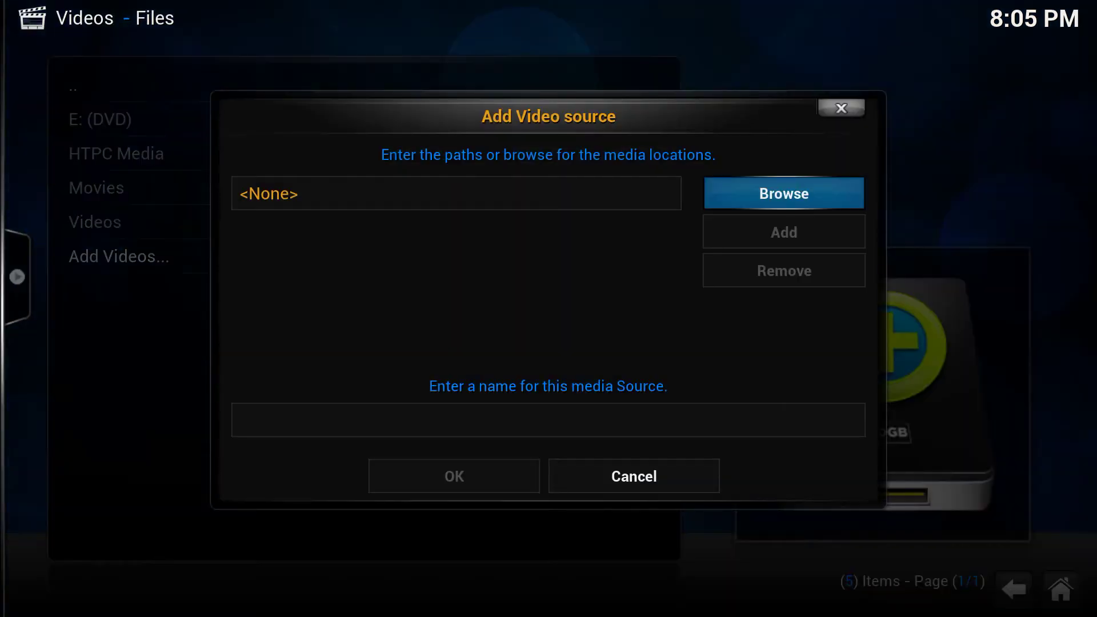
Set the HTPC Media folder on the C: drive as the video source location
{"action": "key", "text": "Left"}
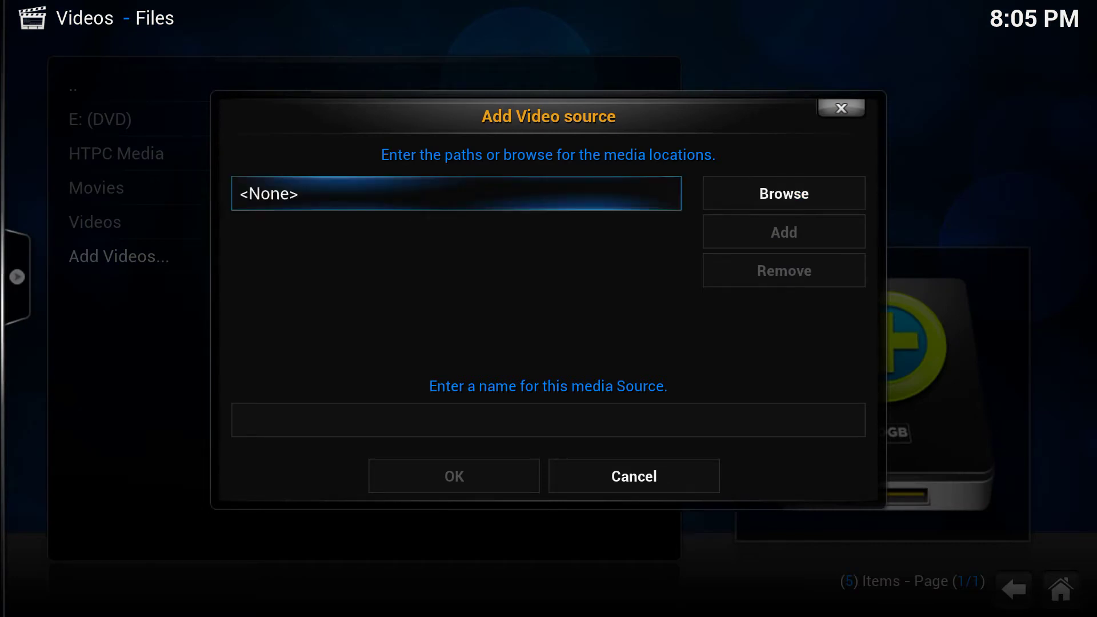
{"action": "key", "text": "Right"}
{"action": "key", "text": "Return"}
{"action": "key", "text": "Down"}
{"action": "key", "text": "Up"}
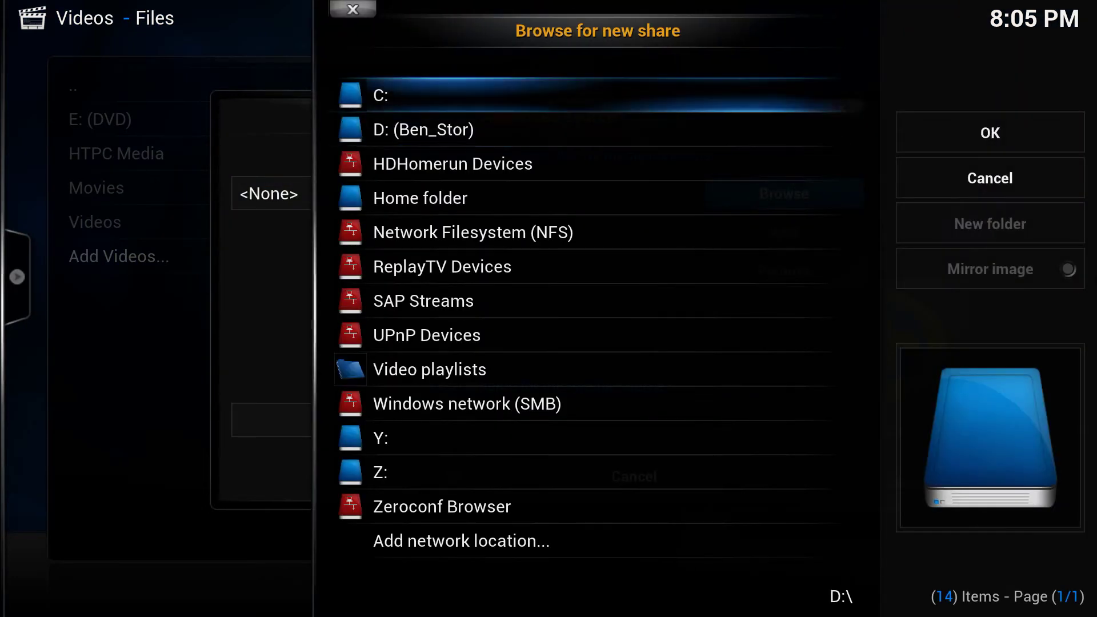
{"action": "key", "text": "Return"}
{"action": "key", "text": "Down"}
{"action": "key", "text": "Down"}
{"action": "key", "text": "Down"}
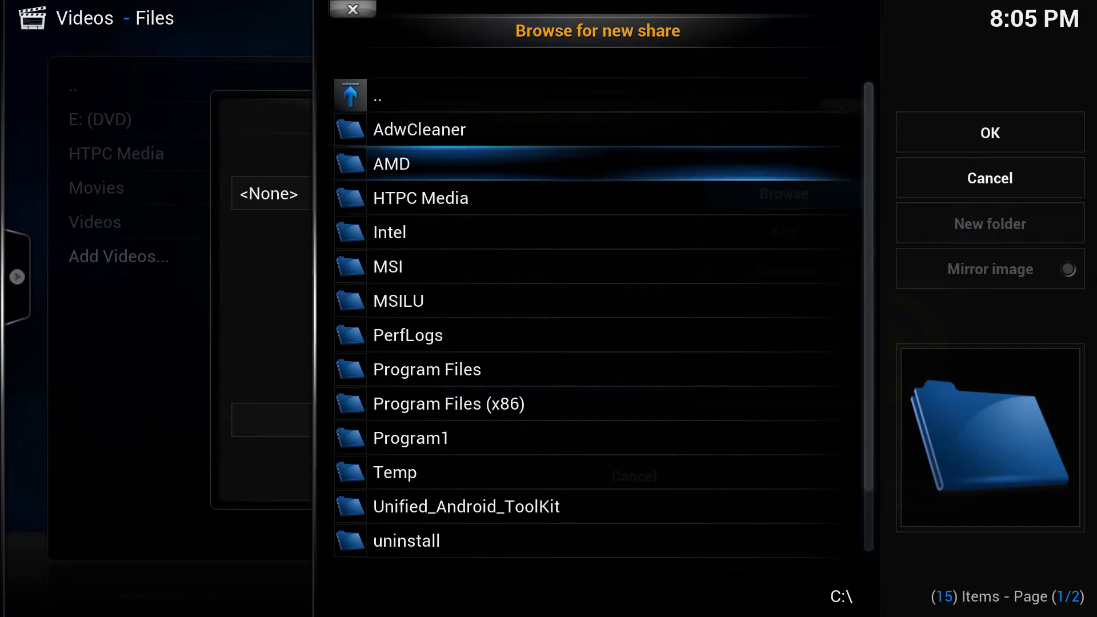
{"action": "key", "text": "Return"}
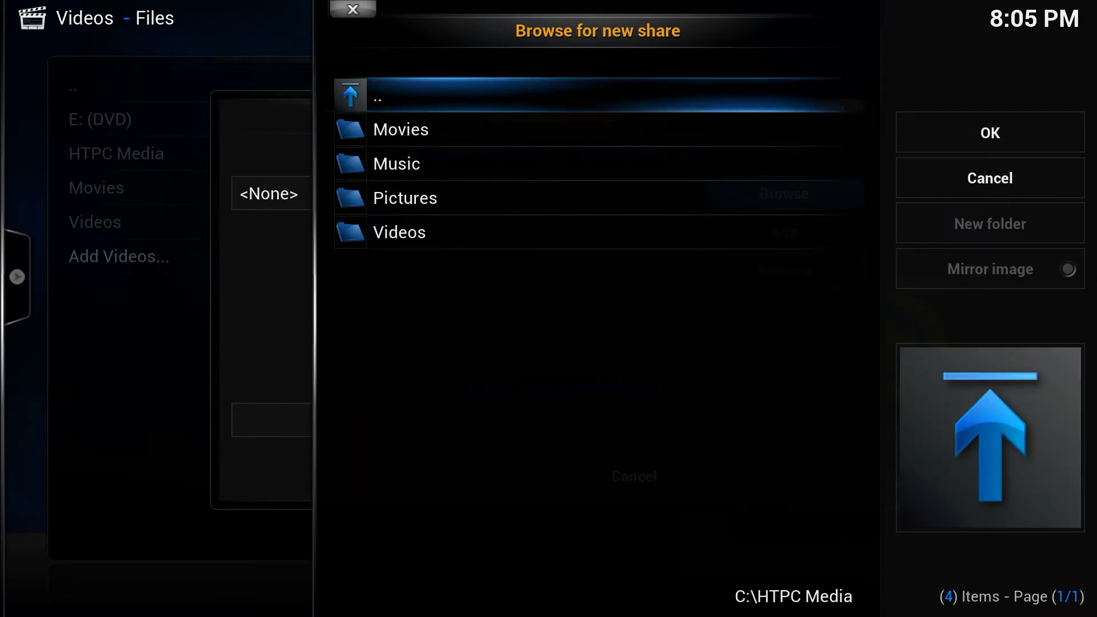
{"action": "key", "text": "Right"}
{"action": "key", "text": "Return"}
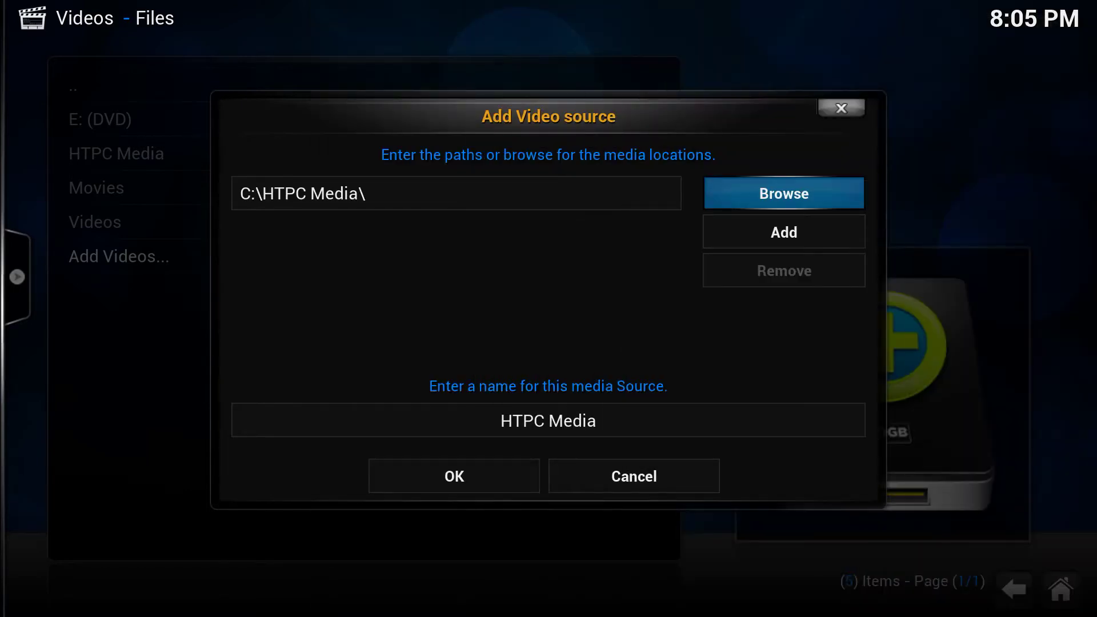
Name the video source "HTPC Media2" and confirm it to reach its content settings
{"action": "key", "text": "Down"}
{"action": "key", "text": "Down"}
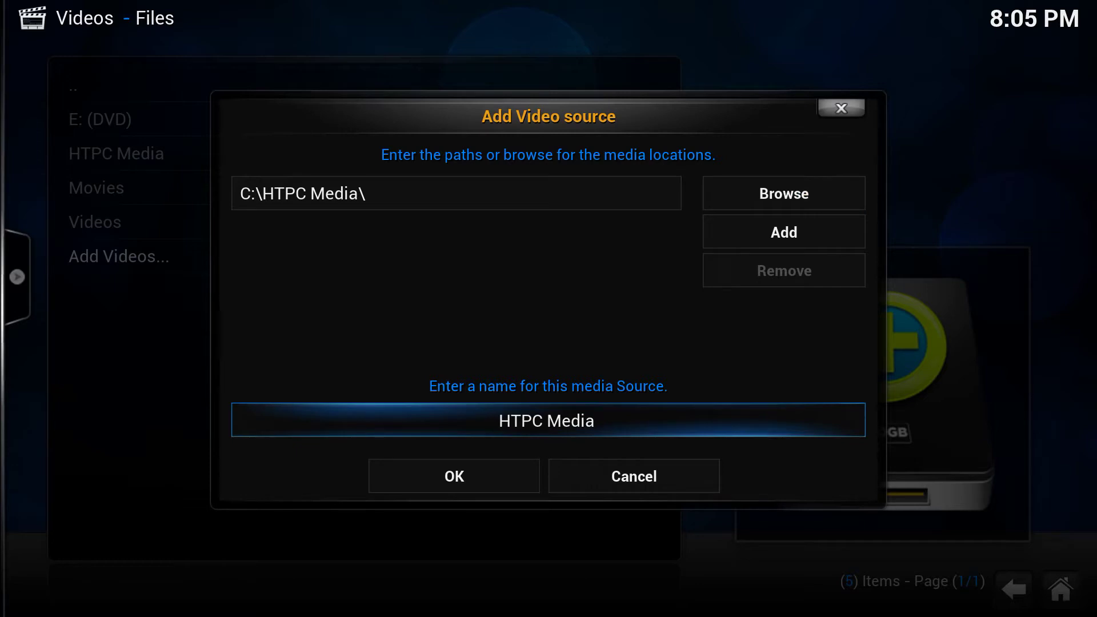
{"action": "type", "text": "2"}
{"action": "key", "text": "Down"}
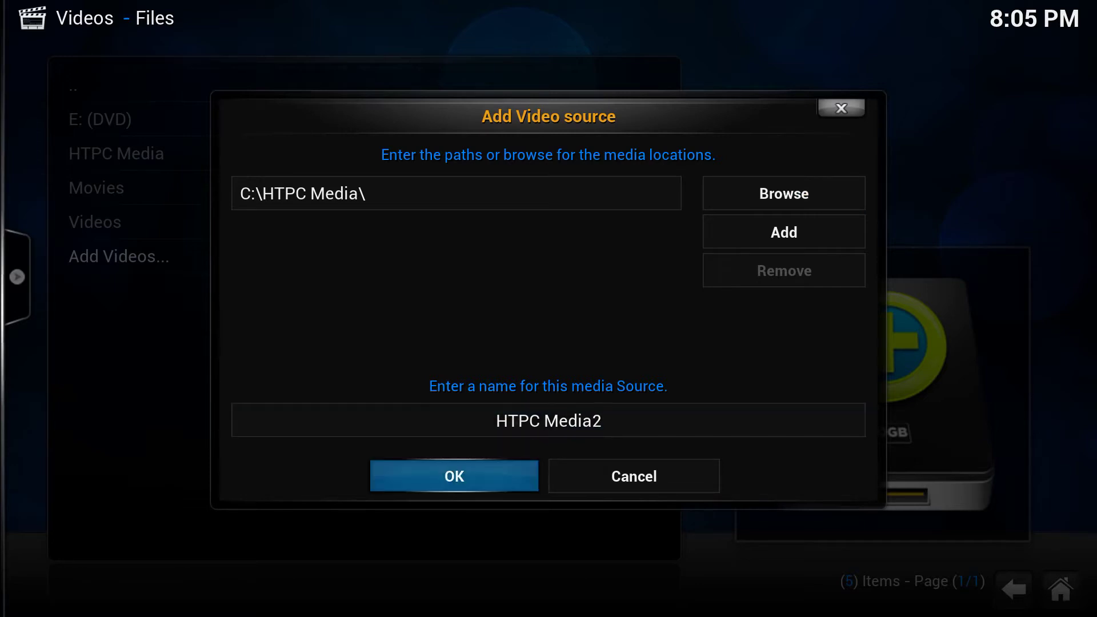
{"action": "key", "text": "Return"}
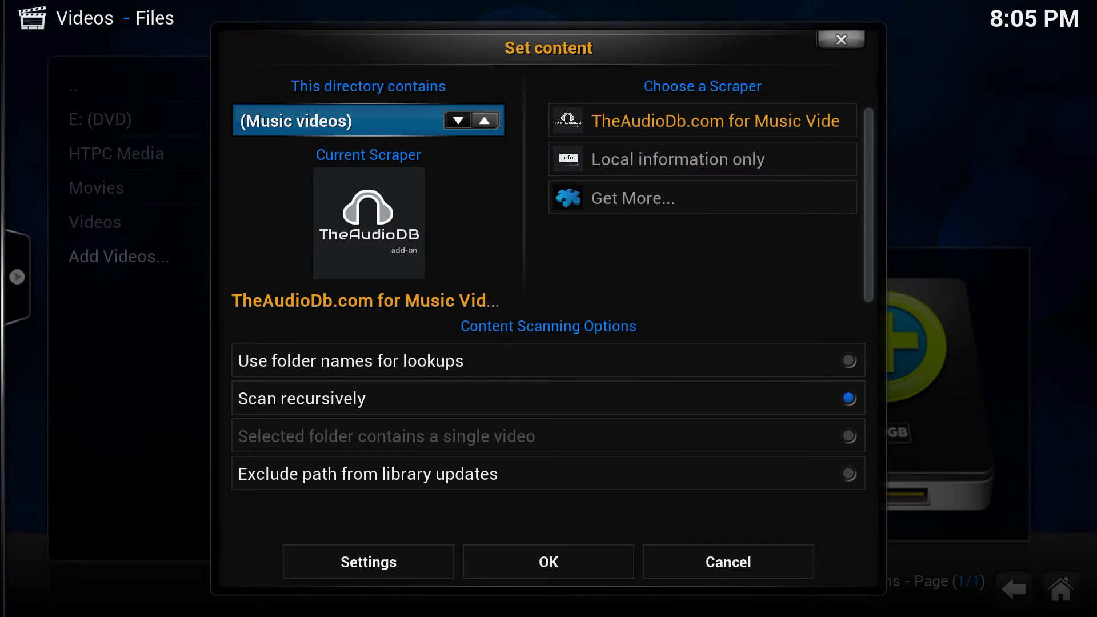
Review the content types the directory can contain and the scrapers for each, ending on Music videos
{"action": "key", "text": "Left"}
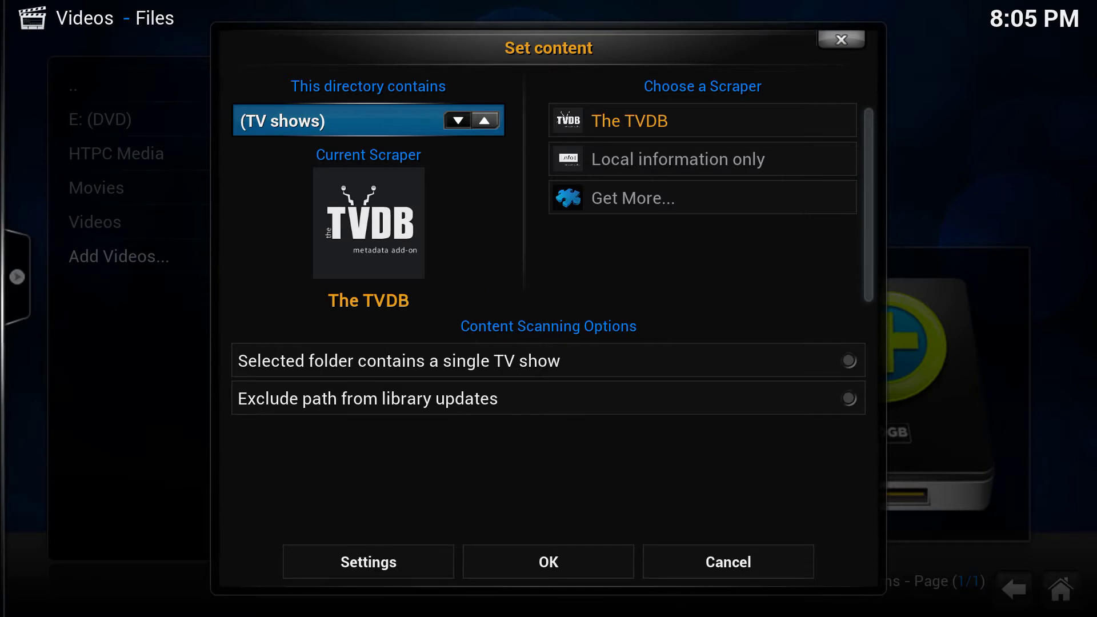
{"action": "key", "text": "Left"}
{"action": "key", "text": "Left"}
{"action": "key", "text": "Left"}
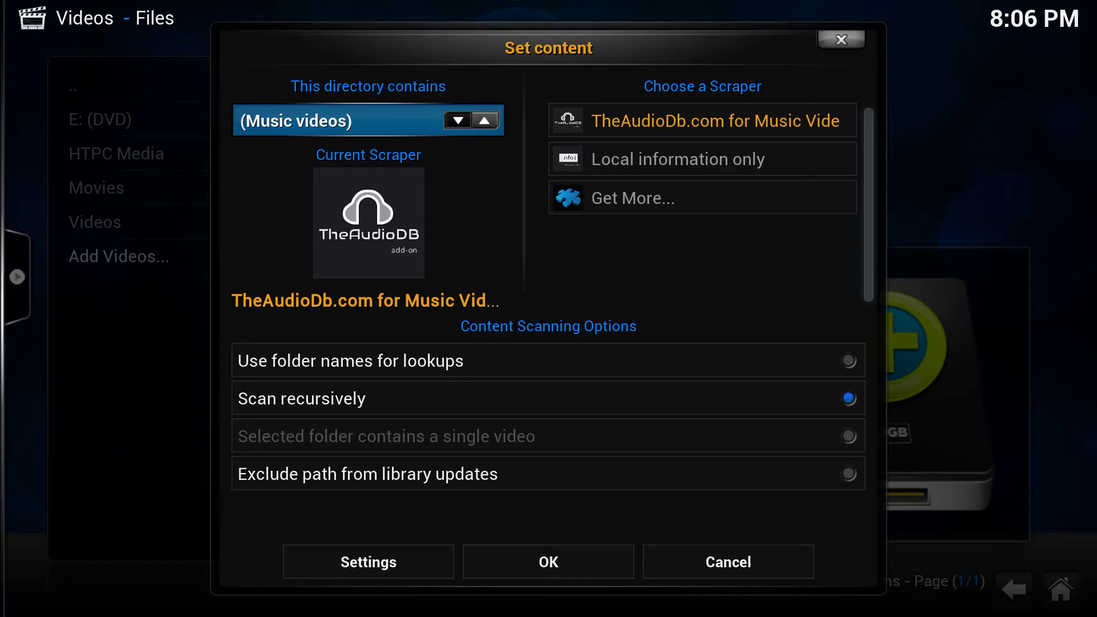
{"action": "key", "text": "Left"}
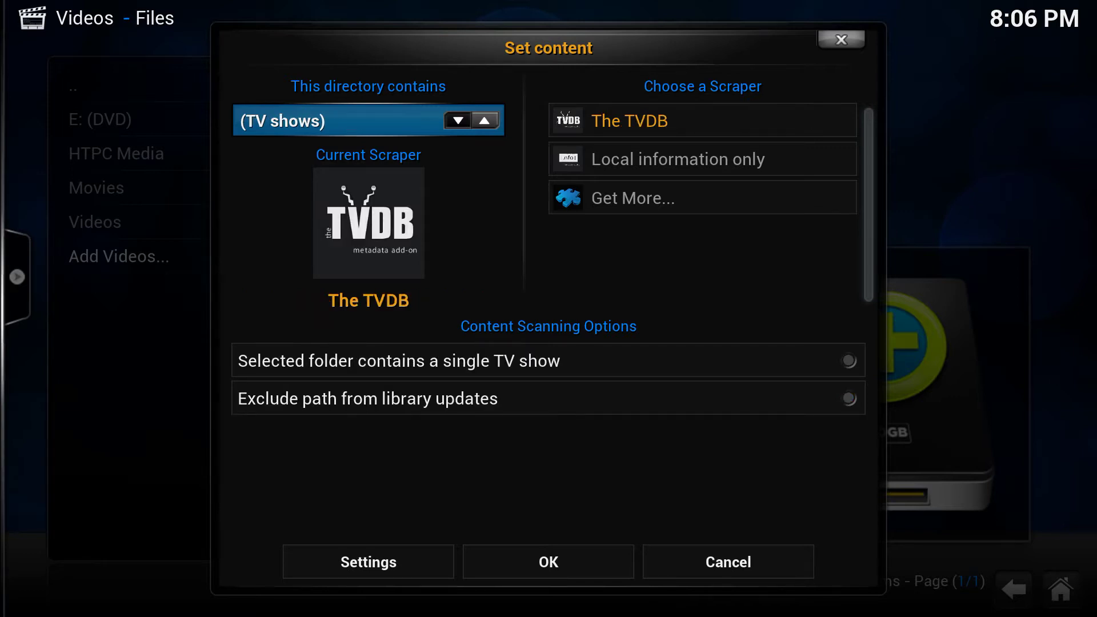
{"action": "key", "text": "Left"}
{"action": "key", "text": "Left"}
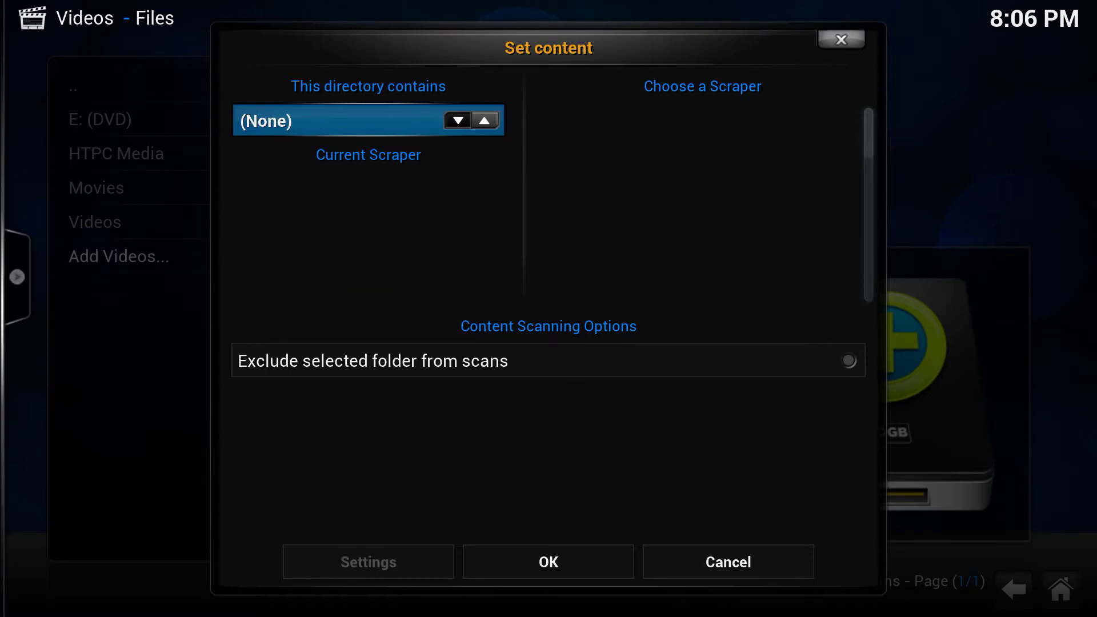
{"action": "key", "text": "Left"}
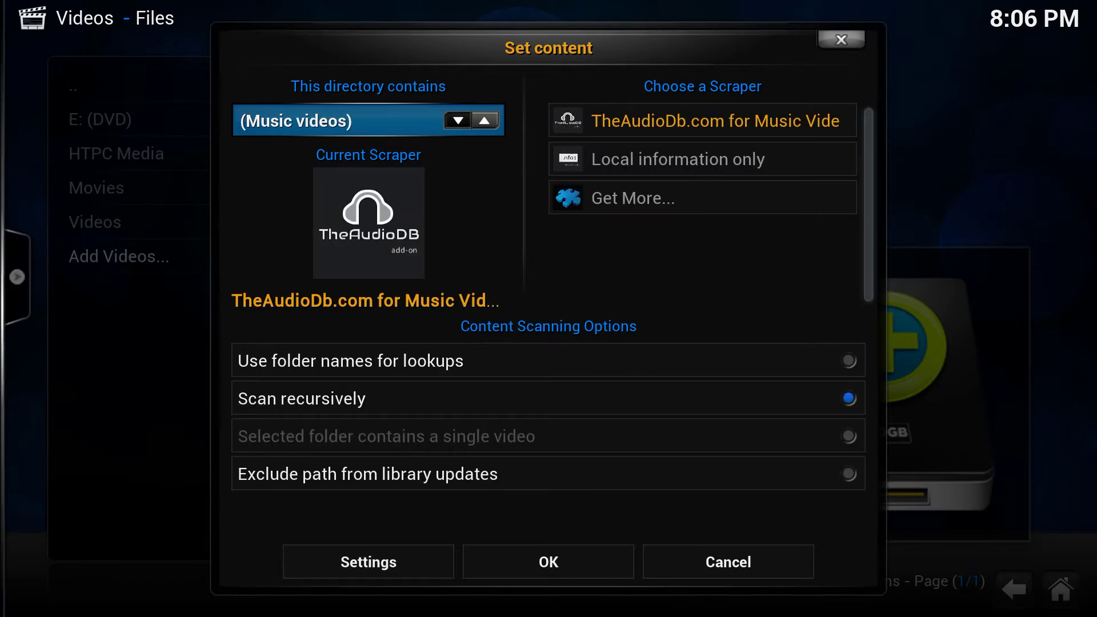
Examine the scrapers offered for Music videos and the content scanning options for the directory
{"action": "key", "text": "Right"}
{"action": "key", "text": "Right"}
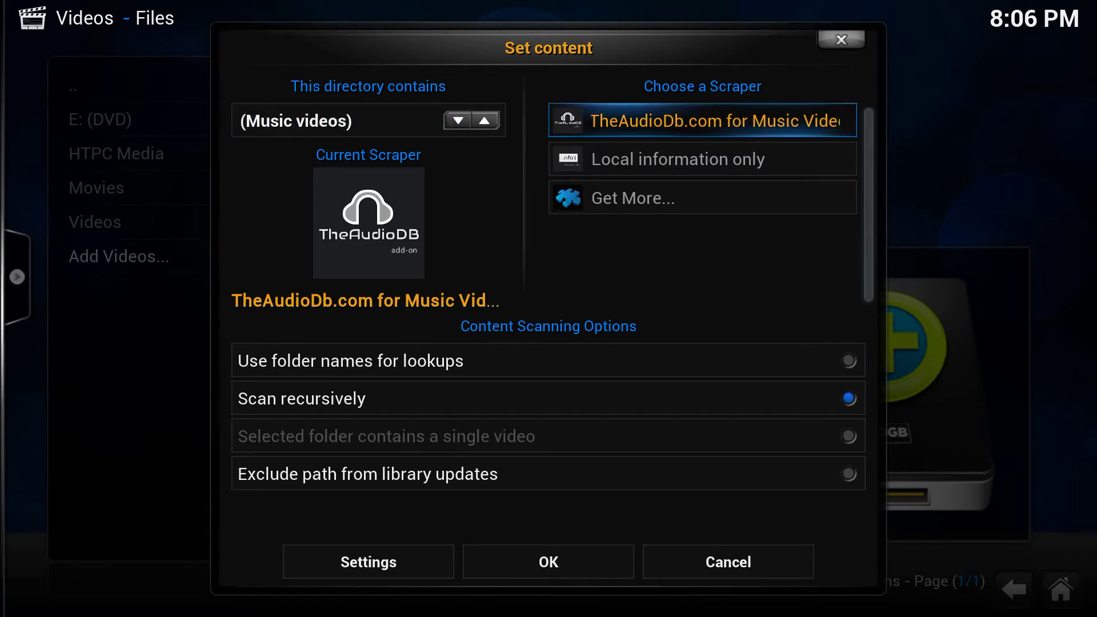
{"action": "key", "text": "Down"}
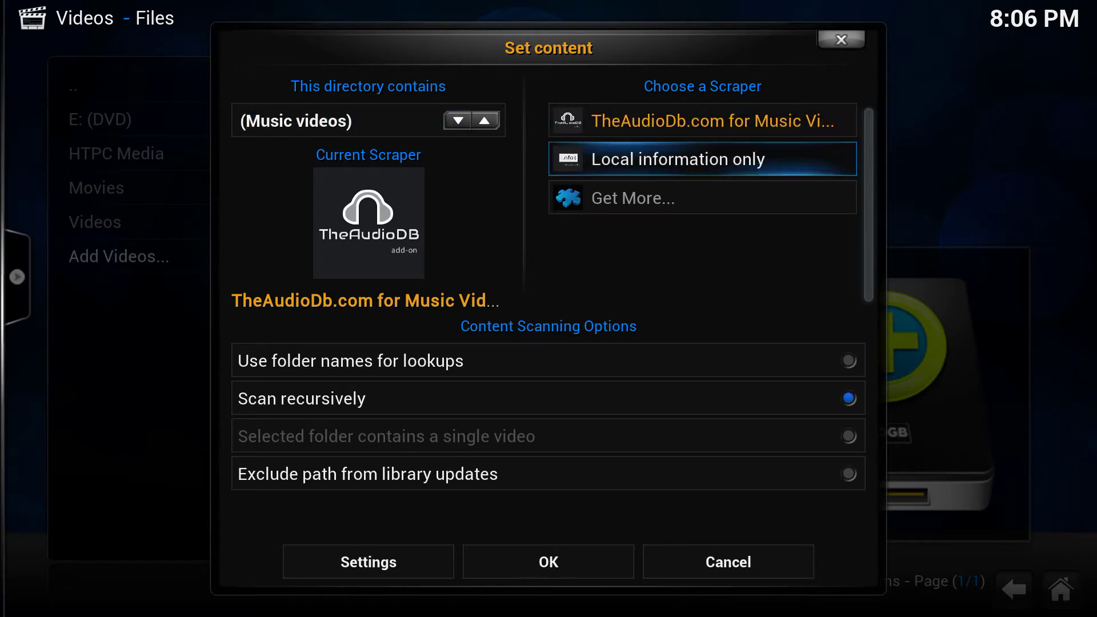
{"action": "key", "text": "Down"}
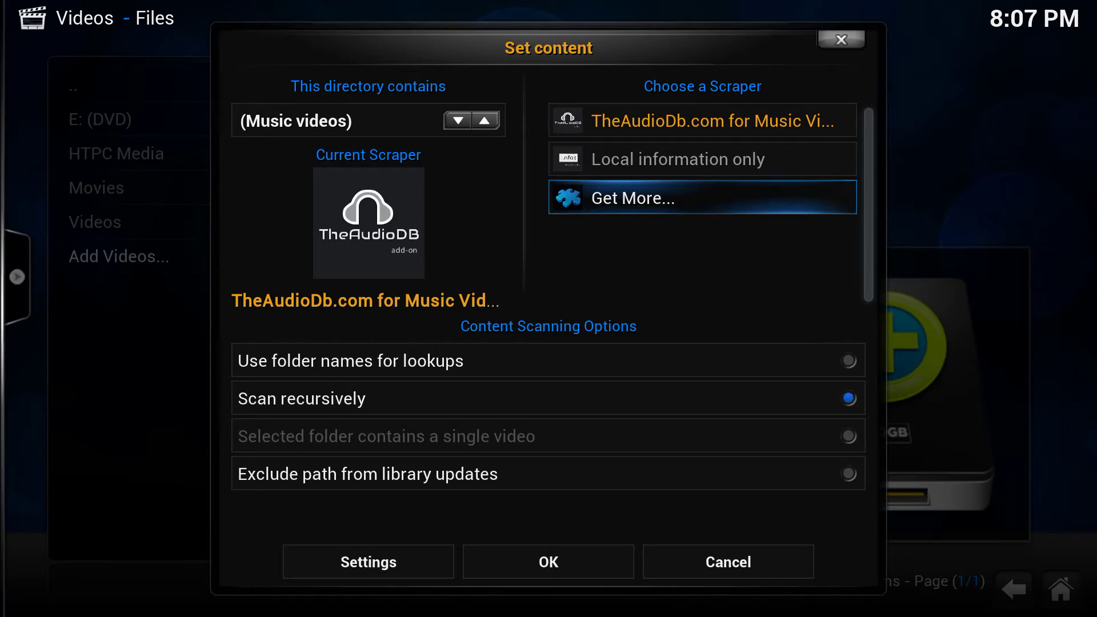
{"action": "key", "text": "Up"}
{"action": "key", "text": "Up"}
{"action": "key", "text": "Left"}
{"action": "key", "text": "Down"}
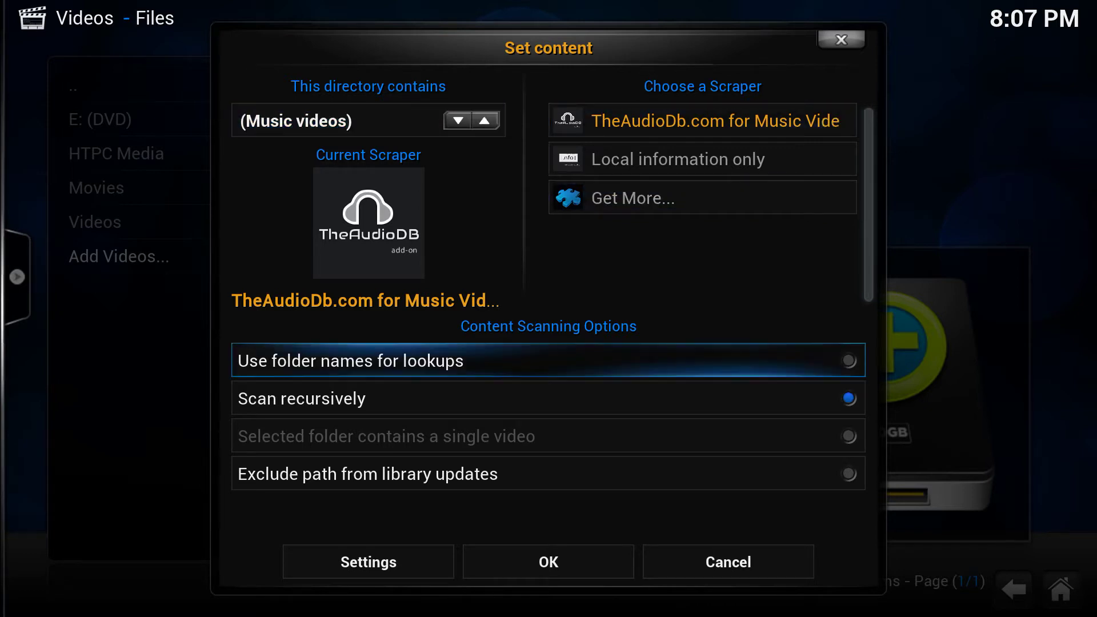
{"action": "key", "text": "Down"}
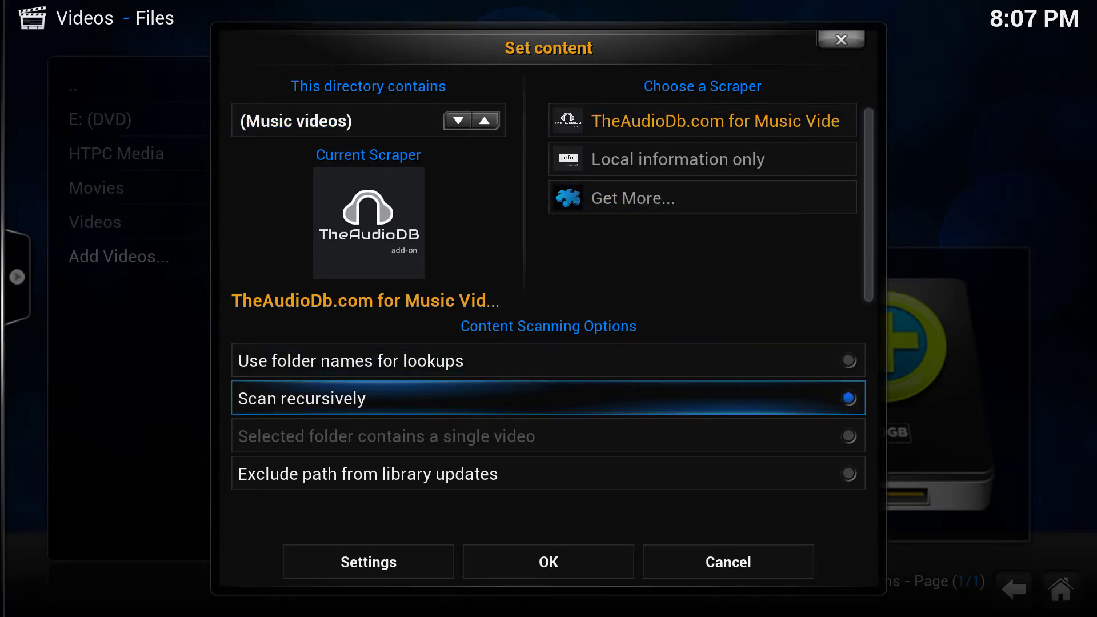
{"action": "key", "text": "Up"}
{"action": "key", "text": "Down"}
{"action": "key", "text": "Down"}
{"action": "key", "text": "Down"}
View the settings of the TheAudioDb.com scraper and leave the content setup without confirming a content type
{"action": "key", "text": "Left"}
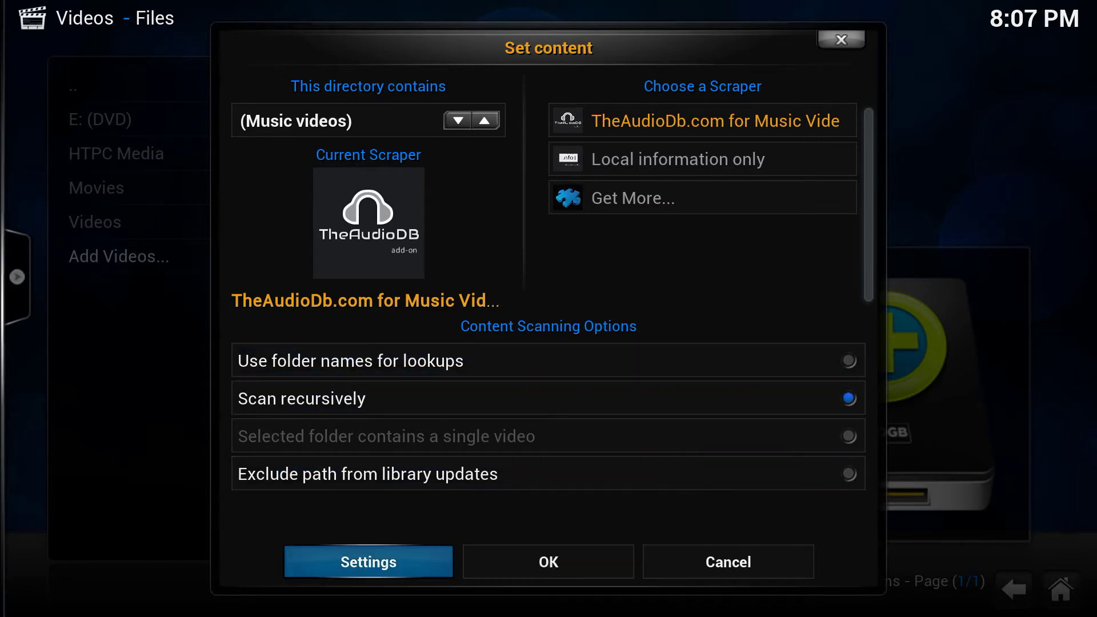
{"action": "key", "text": "Return"}
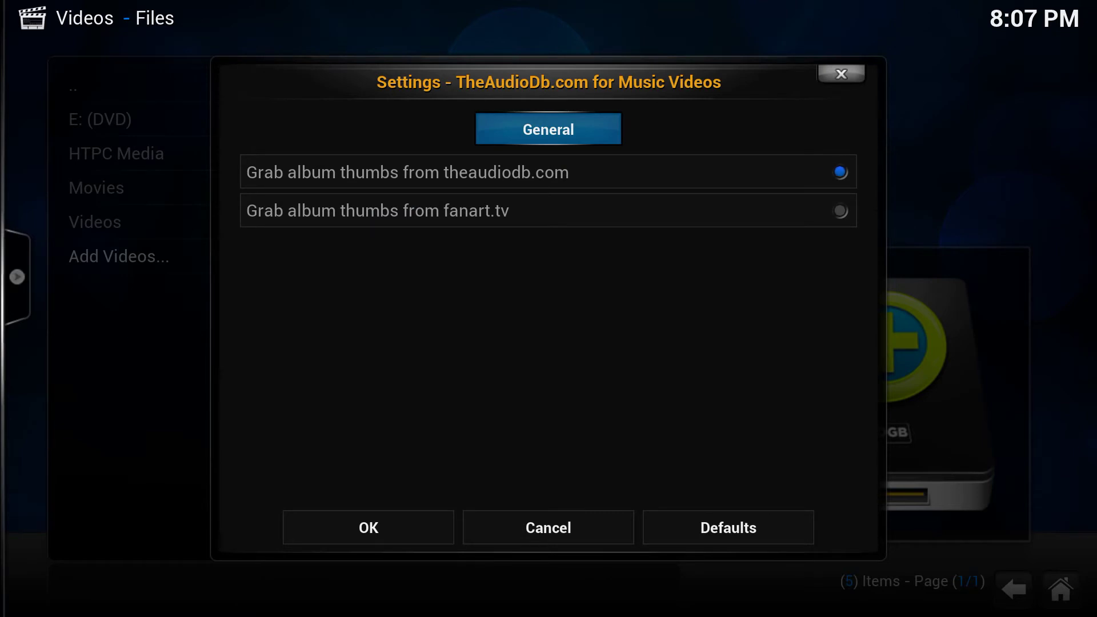
{"action": "key", "text": "Escape"}
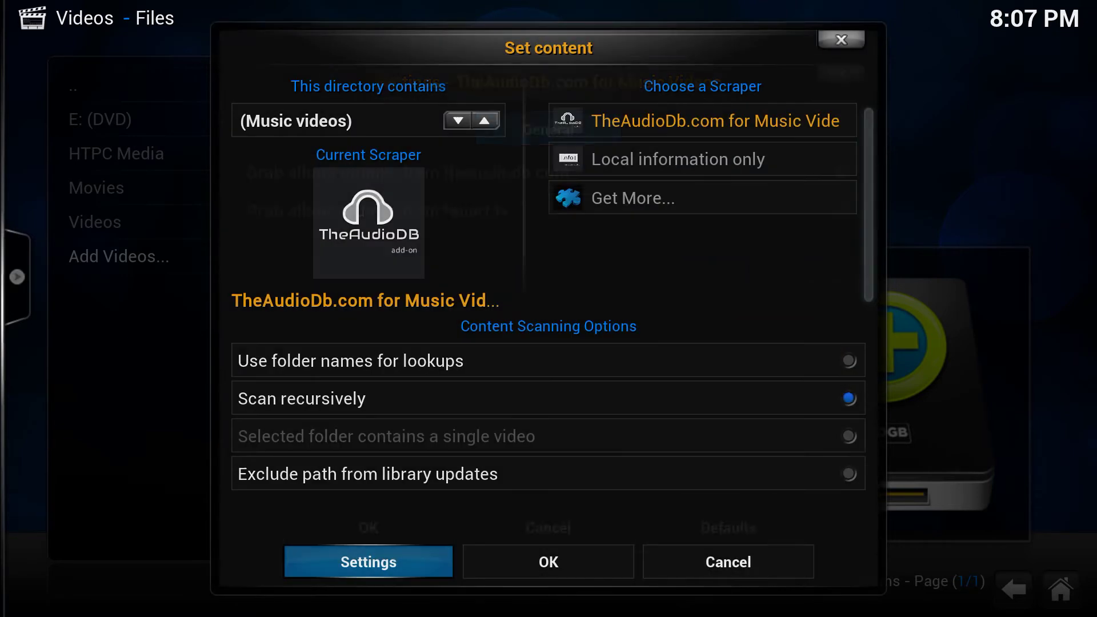
{"action": "key", "text": "Escape"}
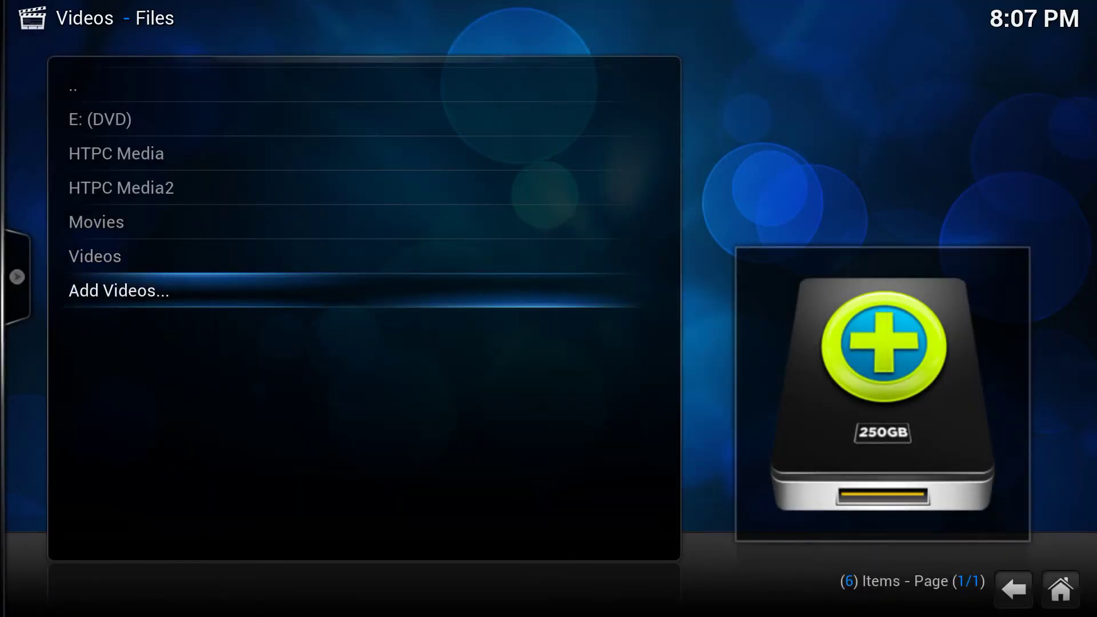
Leave the video file sources and return to the Videos entry of the home screen
{"action": "key", "text": "Up"}
{"action": "key", "text": "Up"}
{"action": "key", "text": "Up"}
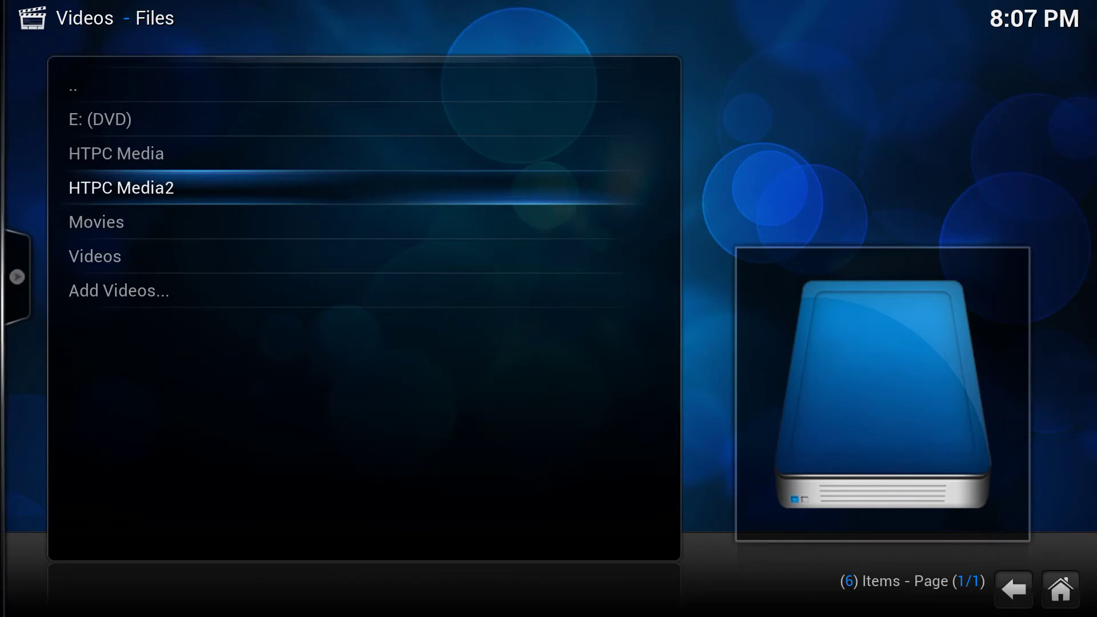
{"action": "key", "text": "Up"}
{"action": "key", "text": "Up"}
{"action": "key", "text": "Up"}
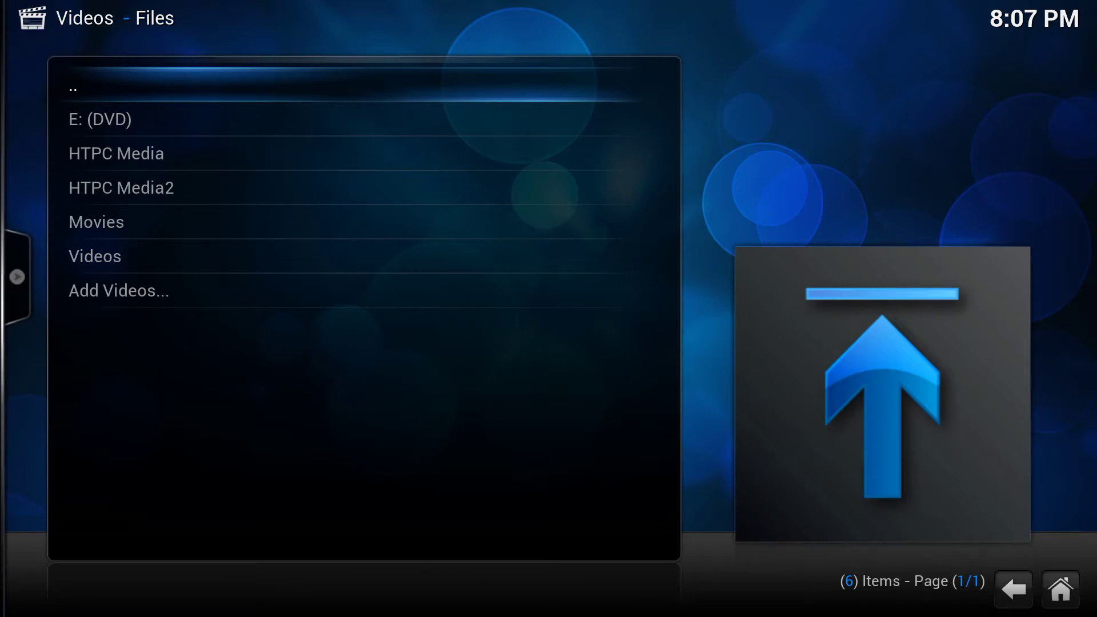
{"action": "key", "text": "Return"}
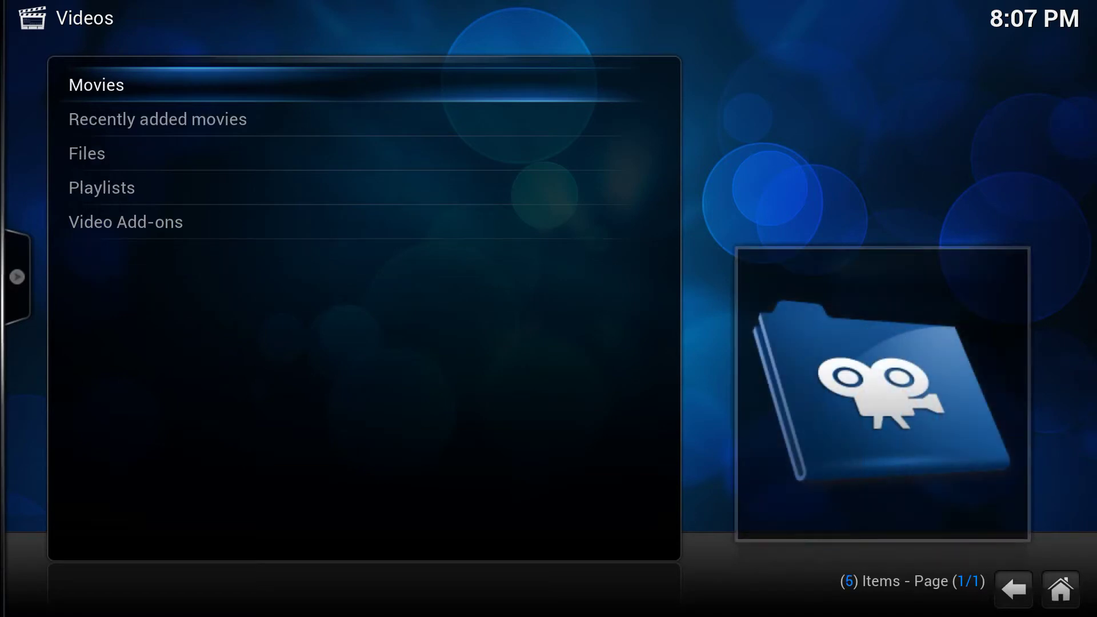
{"action": "key", "text": "BackSpace"}
{"action": "key", "text": "Left"}
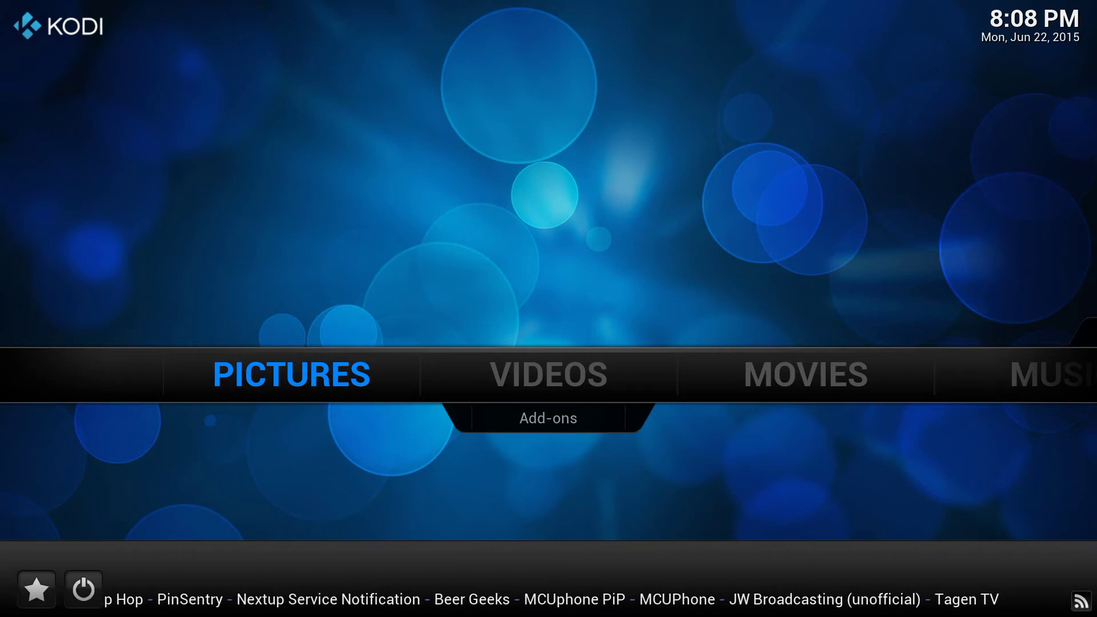
{"action": "key", "text": "Right"}
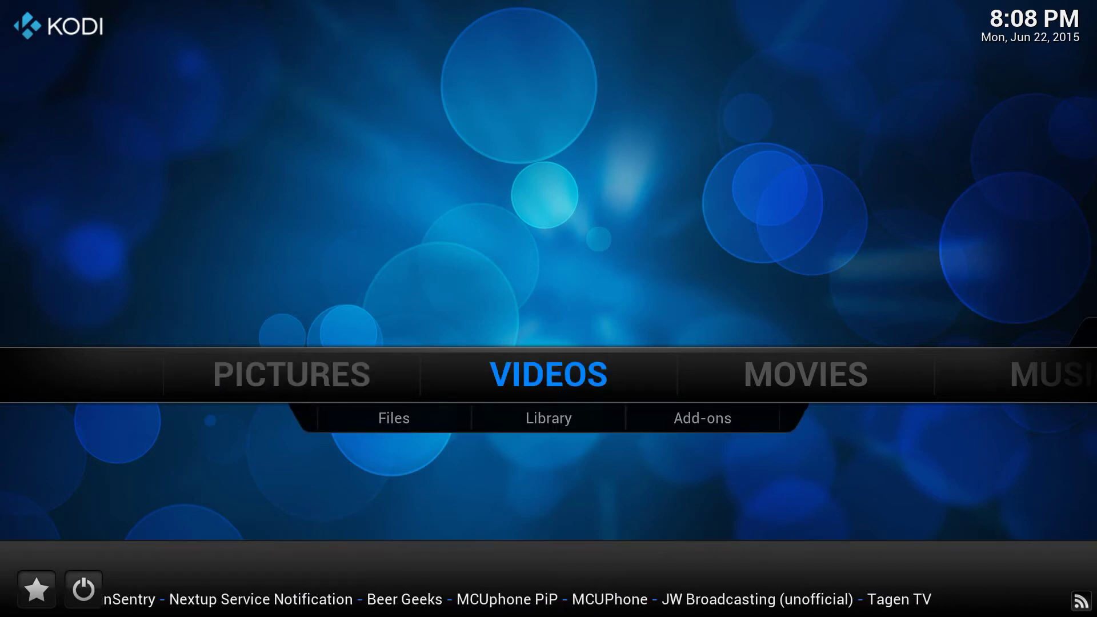
Open the Movies section of the video library
{"action": "key", "text": "Return"}
{"action": "key", "text": "Down"}
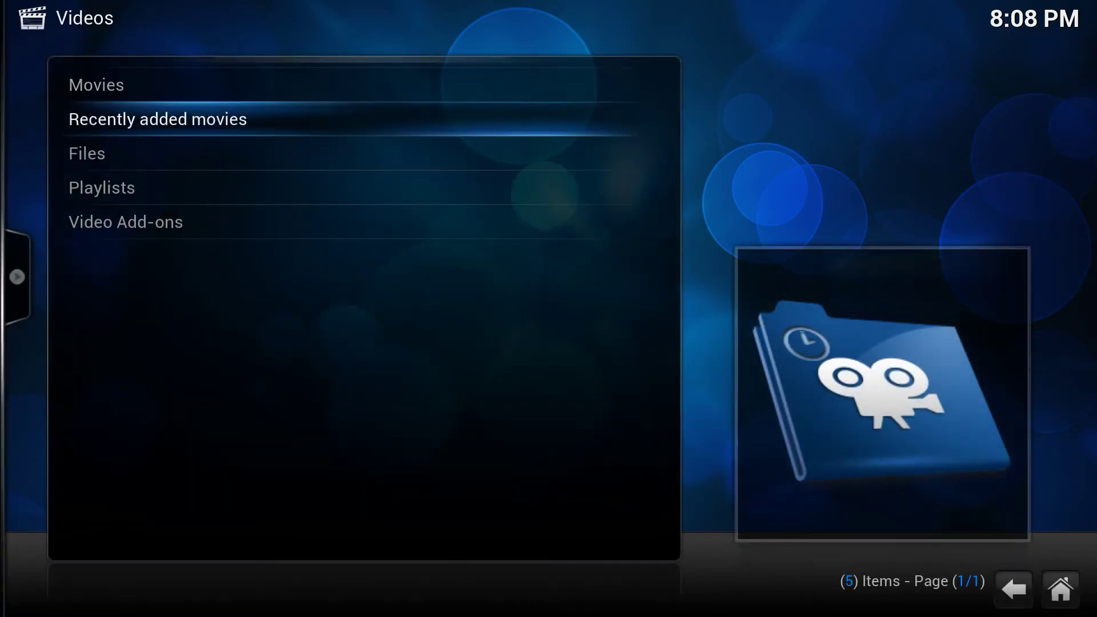
{"action": "key", "text": "Down"}
{"action": "key", "text": "Up"}
{"action": "key", "text": "Up"}
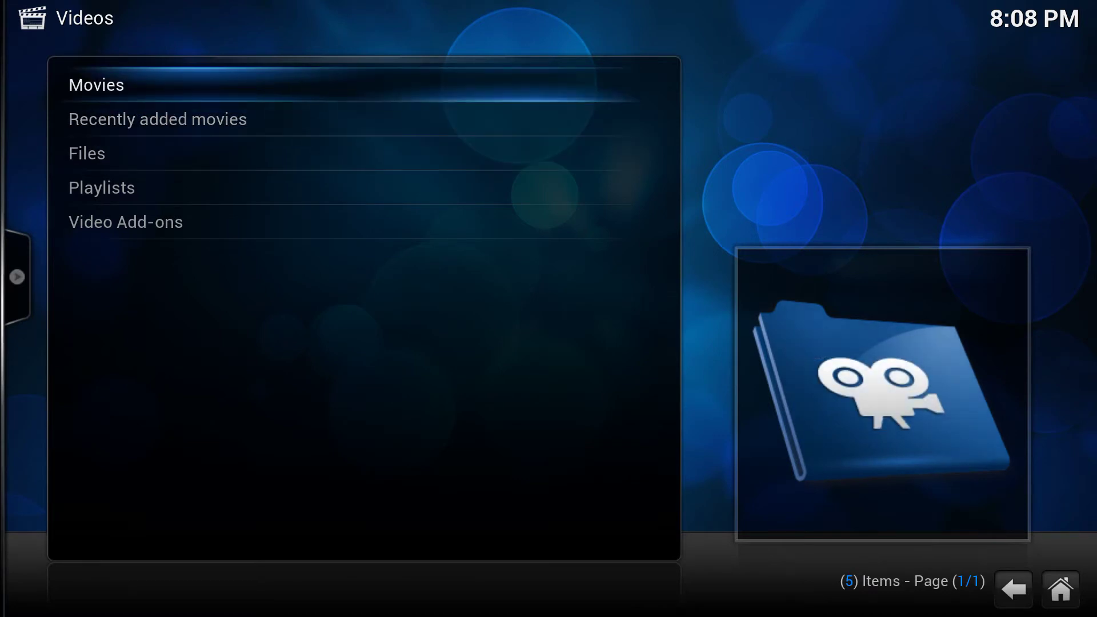
{"action": "key", "text": "Return"}
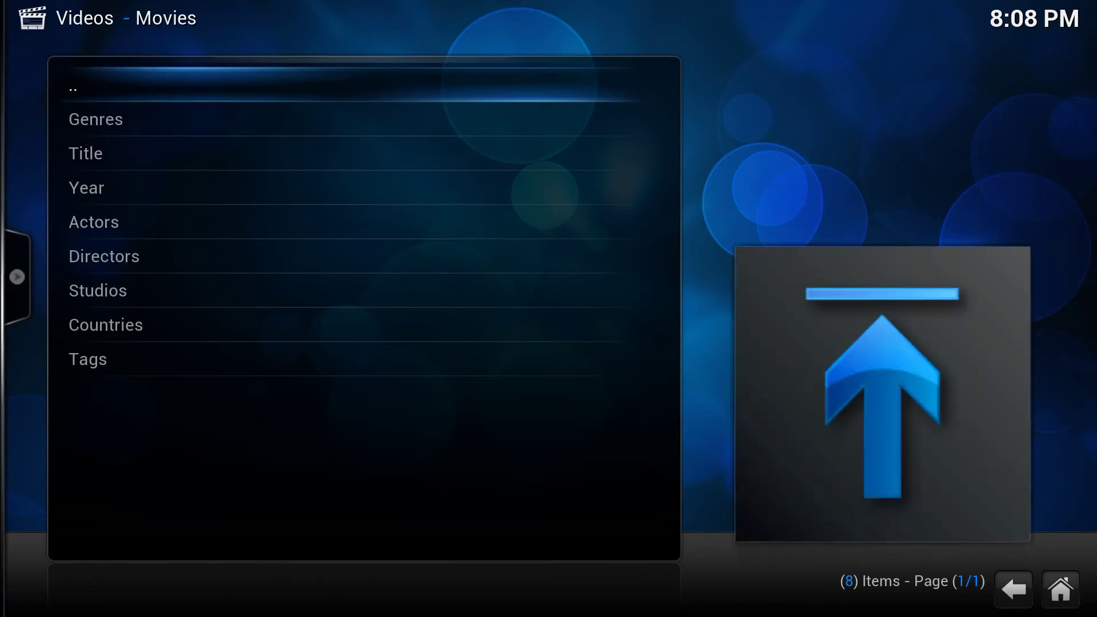
Examine the categories by which the library's movies can be browsed, from Genres to Tags
{"action": "key", "text": "Down"}
{"action": "key", "text": "Down"}
{"action": "key", "text": "Down"}
{"action": "key", "text": "Down"}
{"action": "key", "text": "Down"}
{"action": "key", "text": "Down"}
{"action": "key", "text": "Down"}
{"action": "key", "text": "Down"}
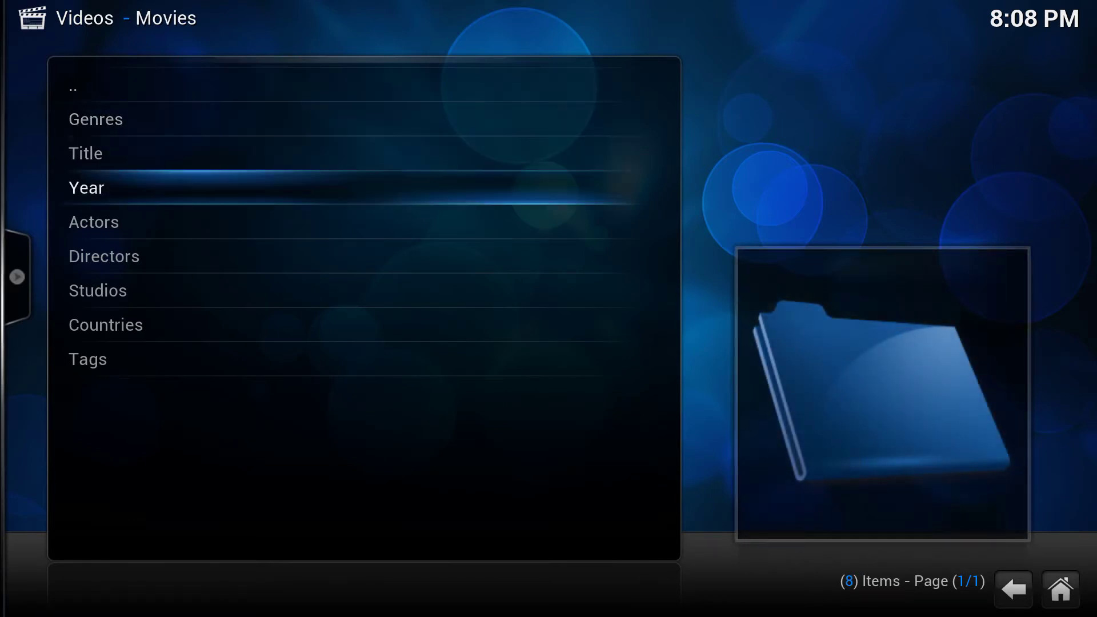
{"action": "key", "text": "Up"}
{"action": "key", "text": "Up"}
{"action": "key", "text": "Up"}
{"action": "key", "text": "Up"}
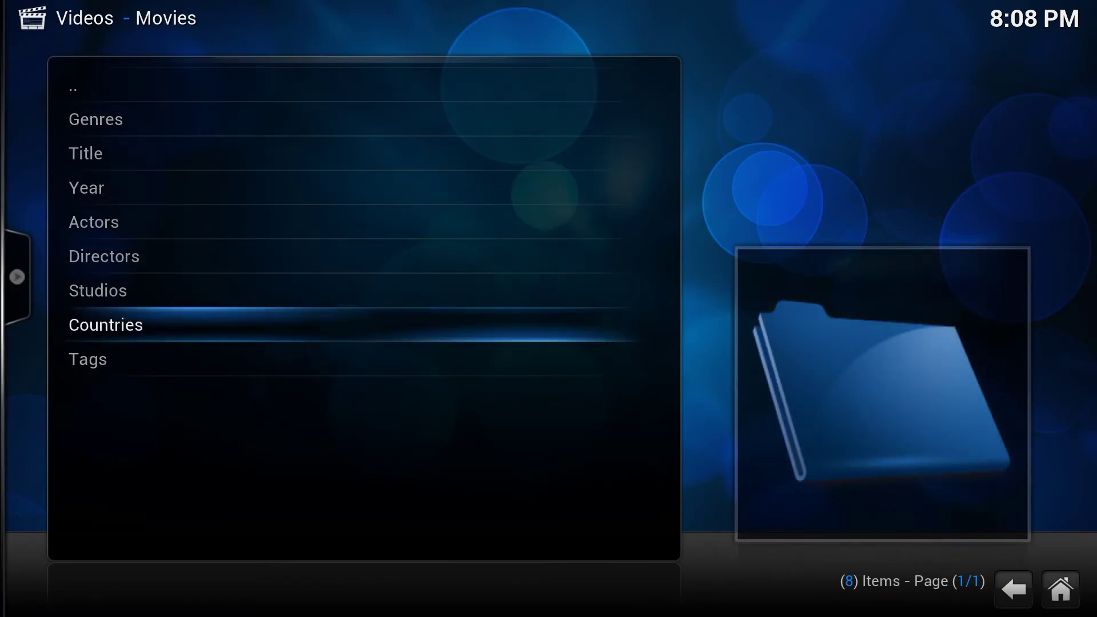
{"action": "key", "text": "Up"}
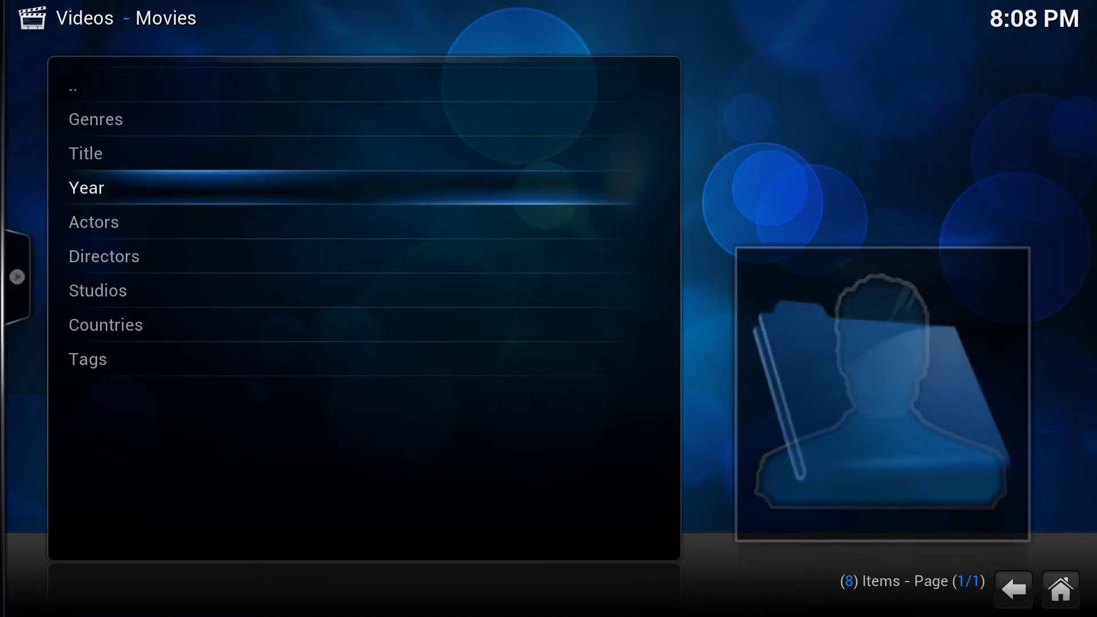
{"action": "key", "text": "Up"}
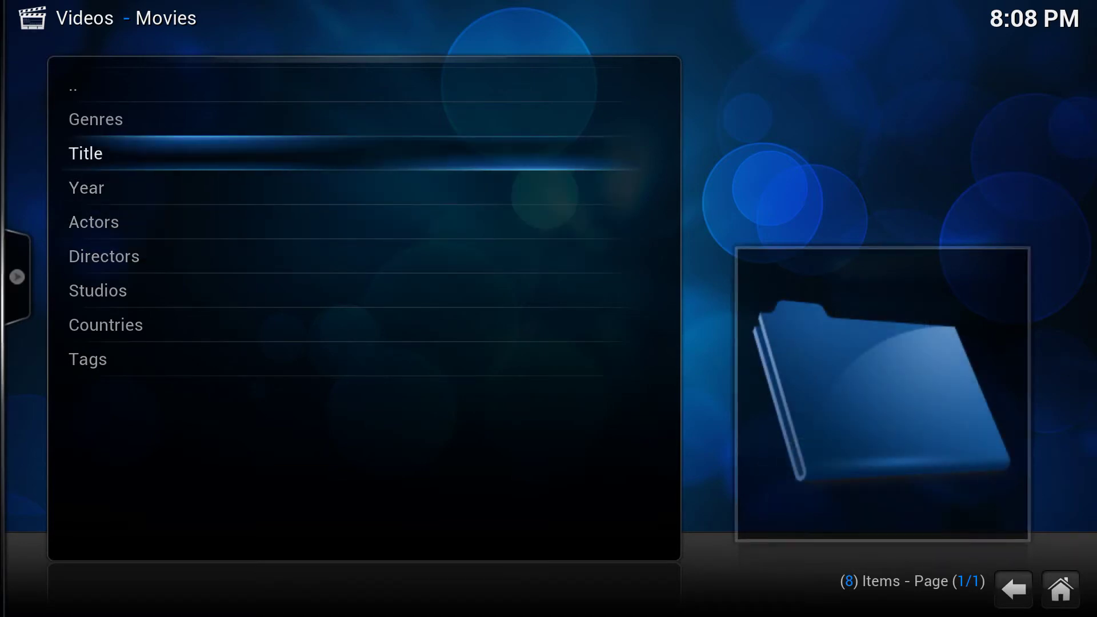
Open the list of movies by Title
{"action": "key", "text": "Down"}
{"action": "key", "text": "Down"}
{"action": "key", "text": "Up"}
{"action": "key", "text": "Up"}
{"action": "key", "text": "Return"}
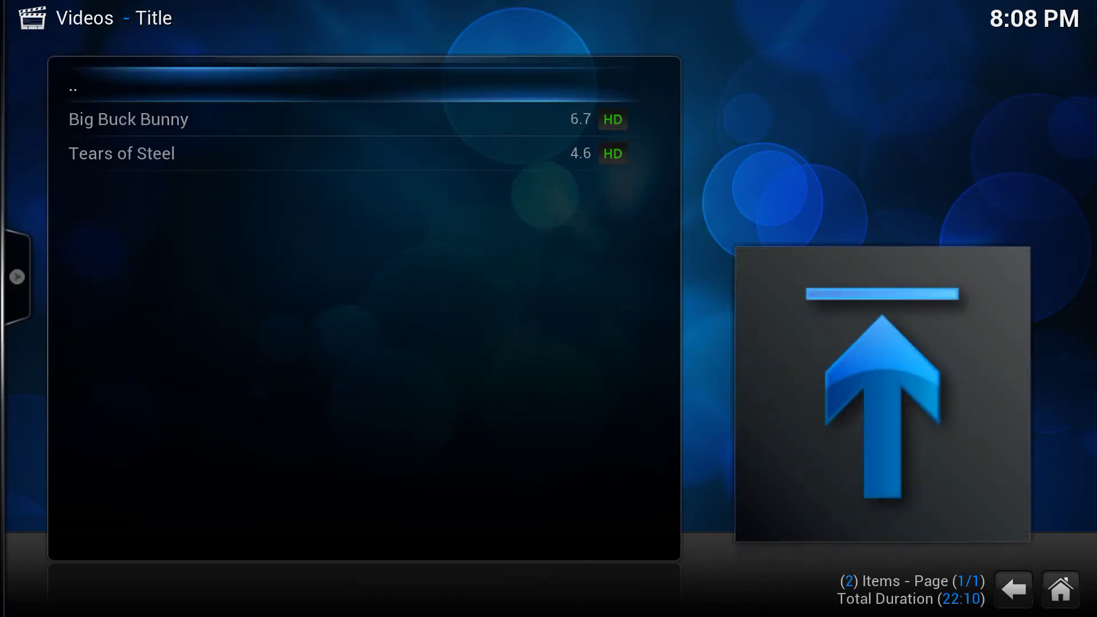
Change the view of the movie title list to Poster Wrap
{"action": "key", "text": "Down"}
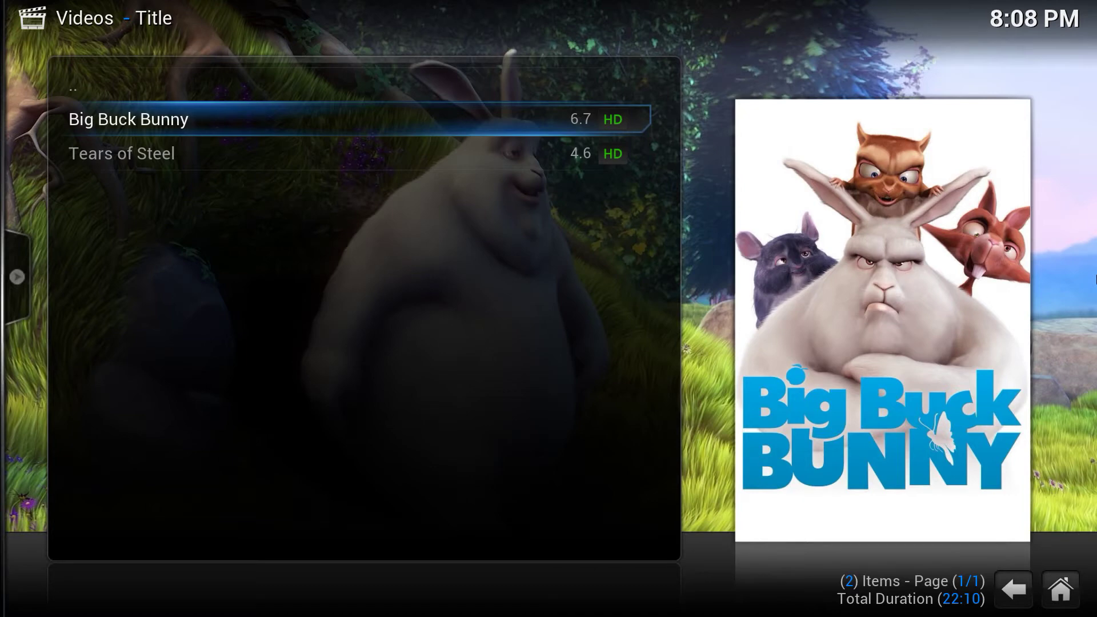
{"action": "key", "text": "Left"}
{"action": "key", "text": "Return"}
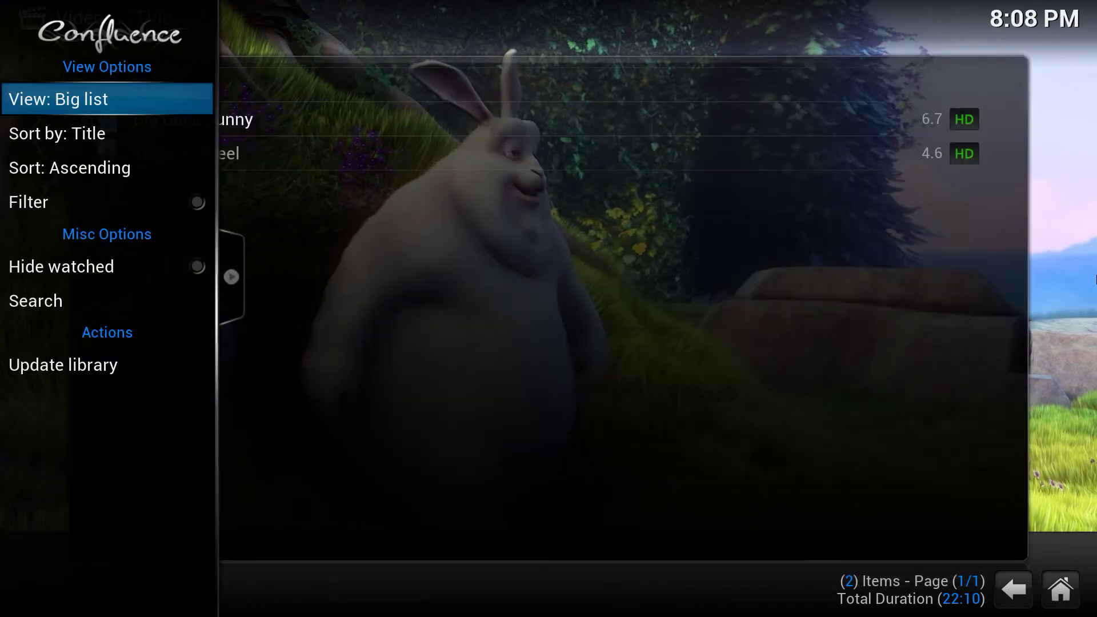
{"action": "key", "text": "Return"}
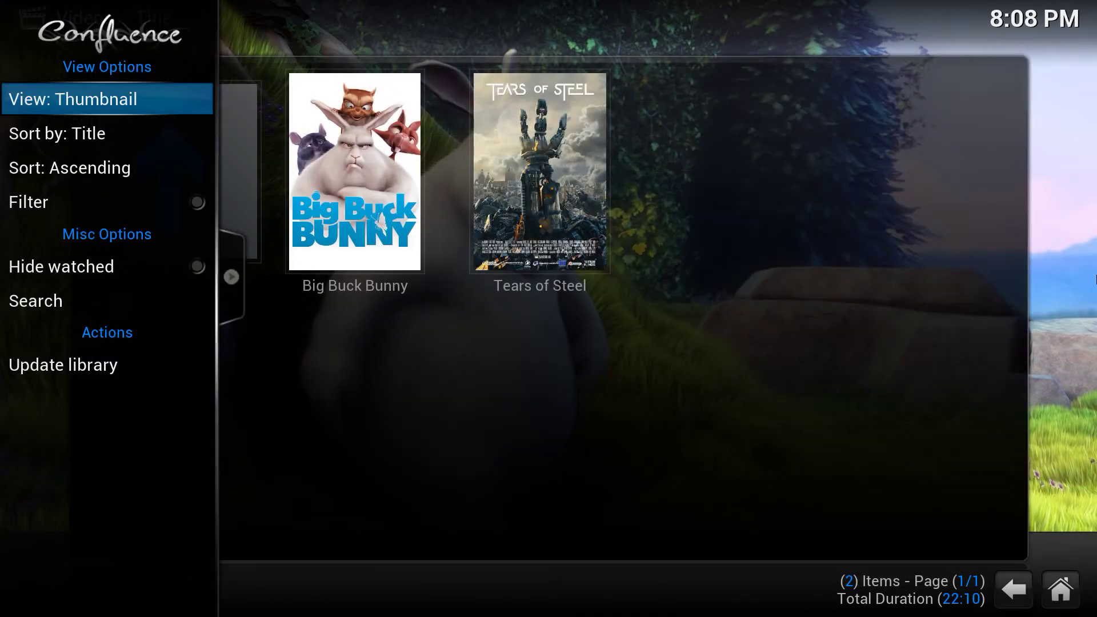
{"action": "key", "text": "Return"}
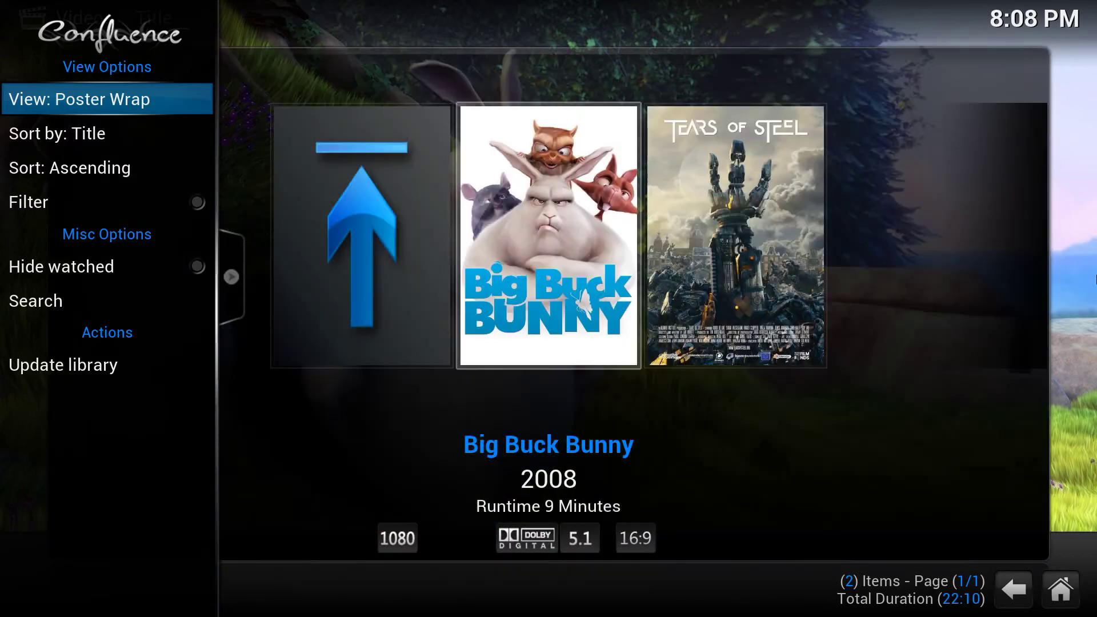
Browse the movie posters in the Poster Wrap view, ending on Tears of Steel
{"action": "key", "text": "Right"}
{"action": "key", "text": "Right"}
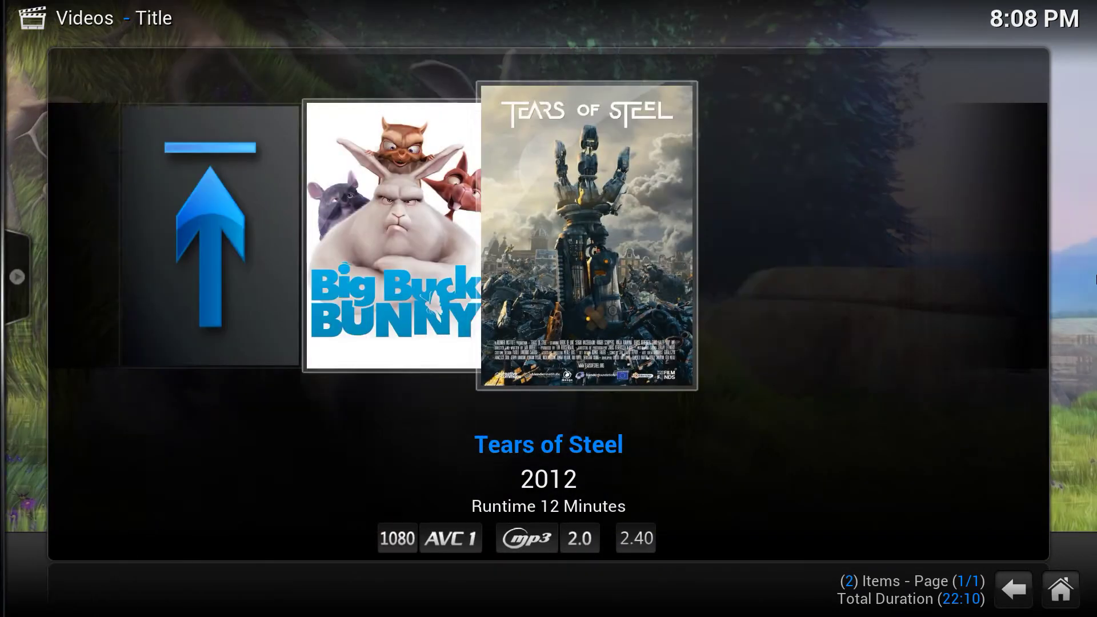
{"action": "key", "text": "Left"}
{"action": "key", "text": "Left"}
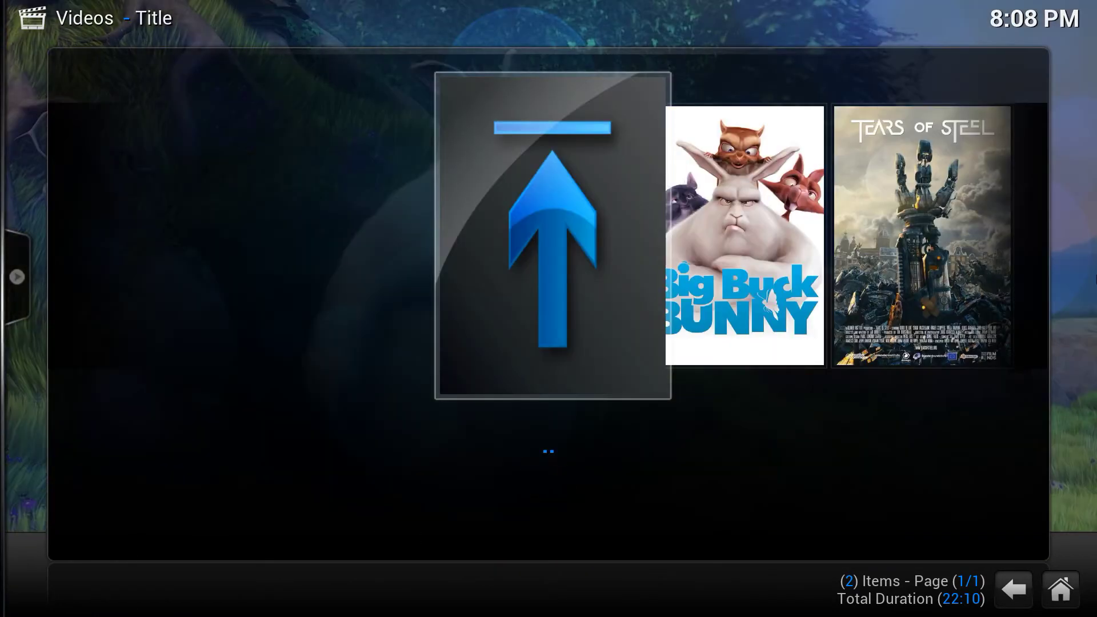
{"action": "key", "text": "Right"}
{"action": "key", "text": "Right"}
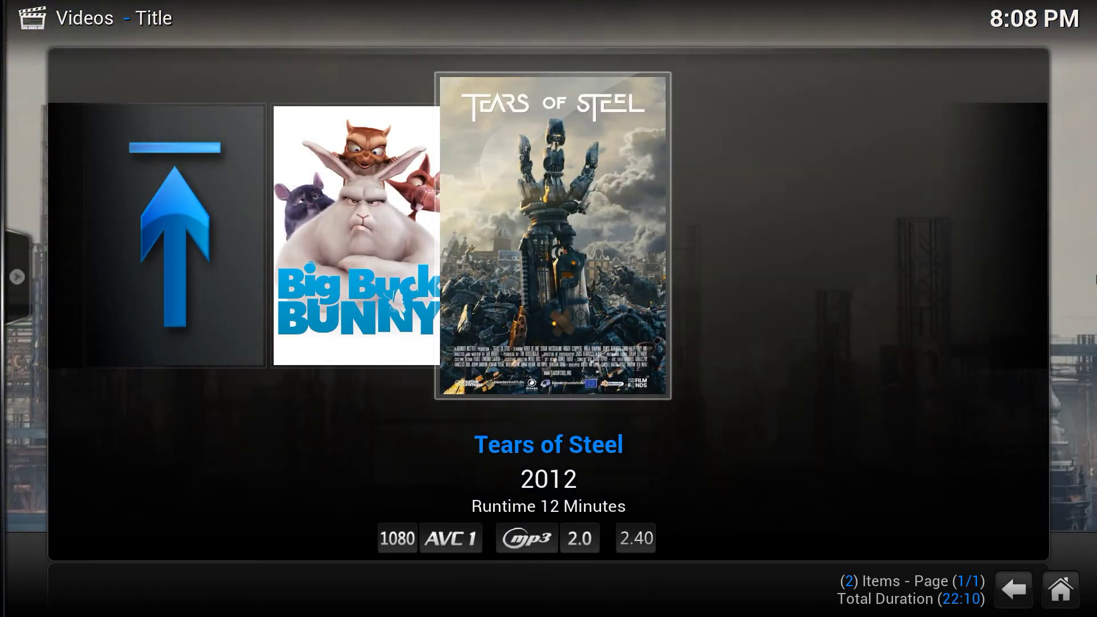
{"action": "key", "text": "Left"}
{"action": "key", "text": "Left"}
{"action": "key", "text": "Right"}
{"action": "key", "text": "Right"}
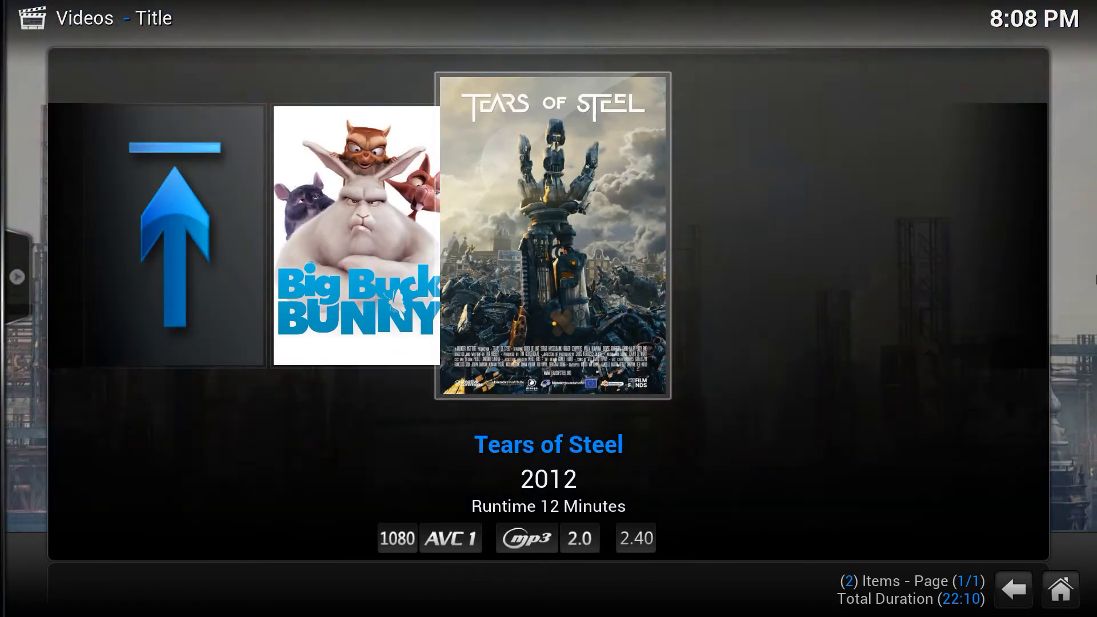
Switch the movie title list to the Fanart view and look through the details of both movies
{"action": "key", "text": "Left"}
{"action": "key", "text": "Return"}
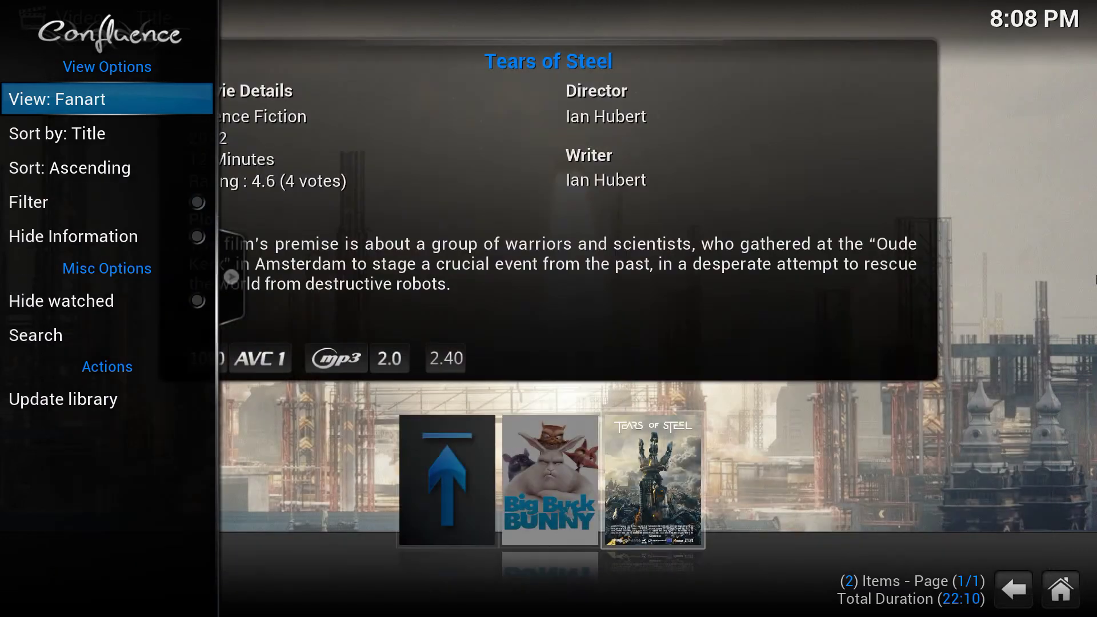
{"action": "key", "text": "Right"}
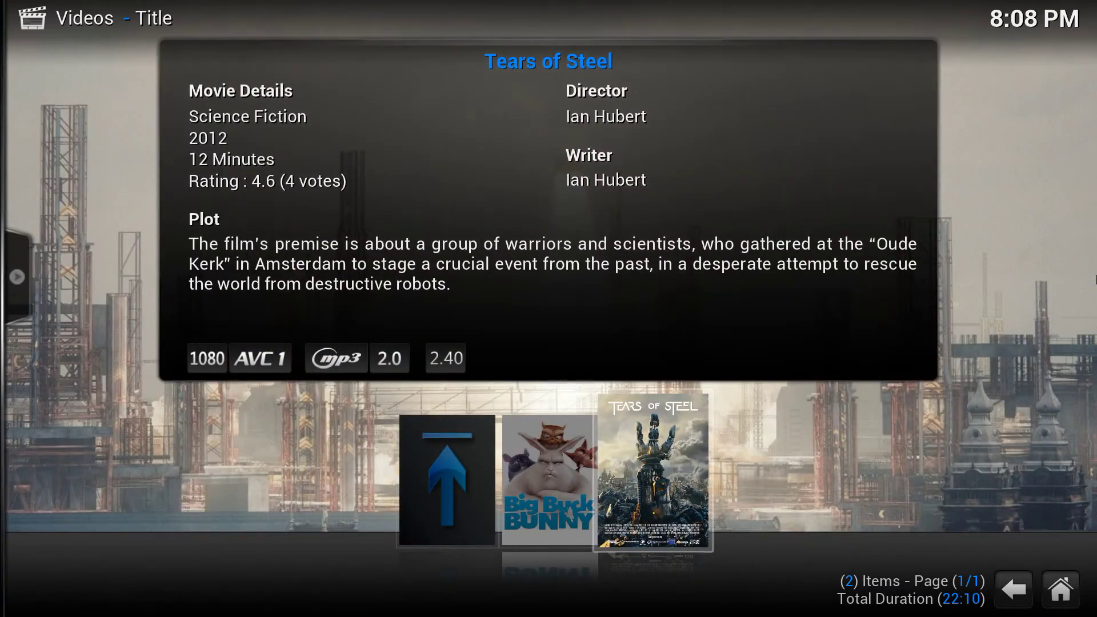
{"action": "key", "text": "Left"}
{"action": "key", "text": "Right"}
{"action": "key", "text": "Left"}
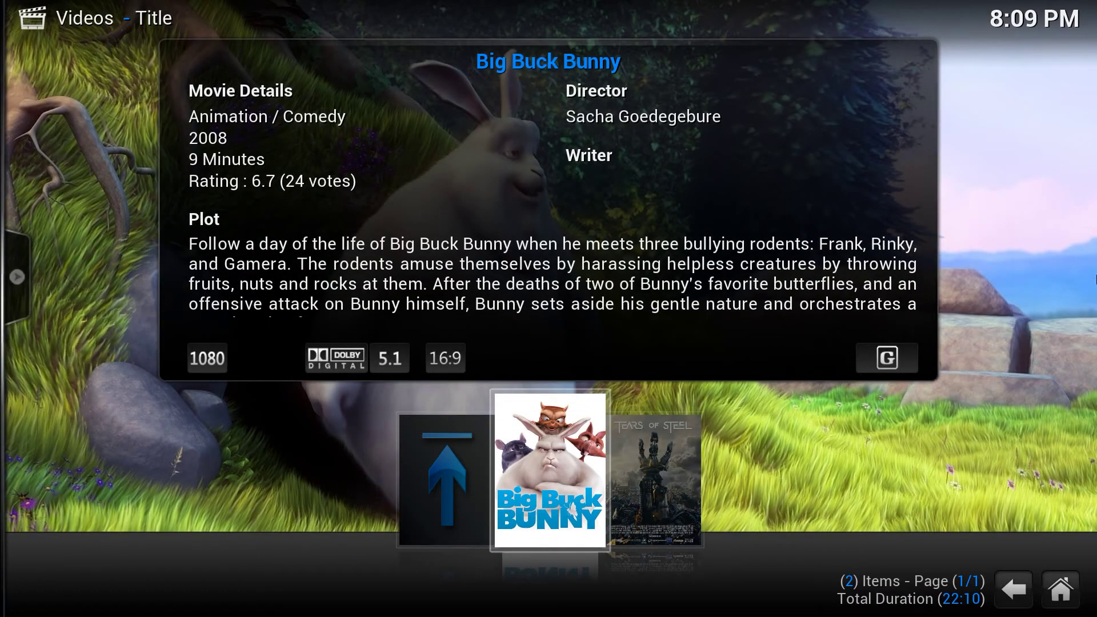
Play the movie Tears of Steel and skip forward in it
{"action": "key", "text": "Right"}
{"action": "key", "text": "Return"}
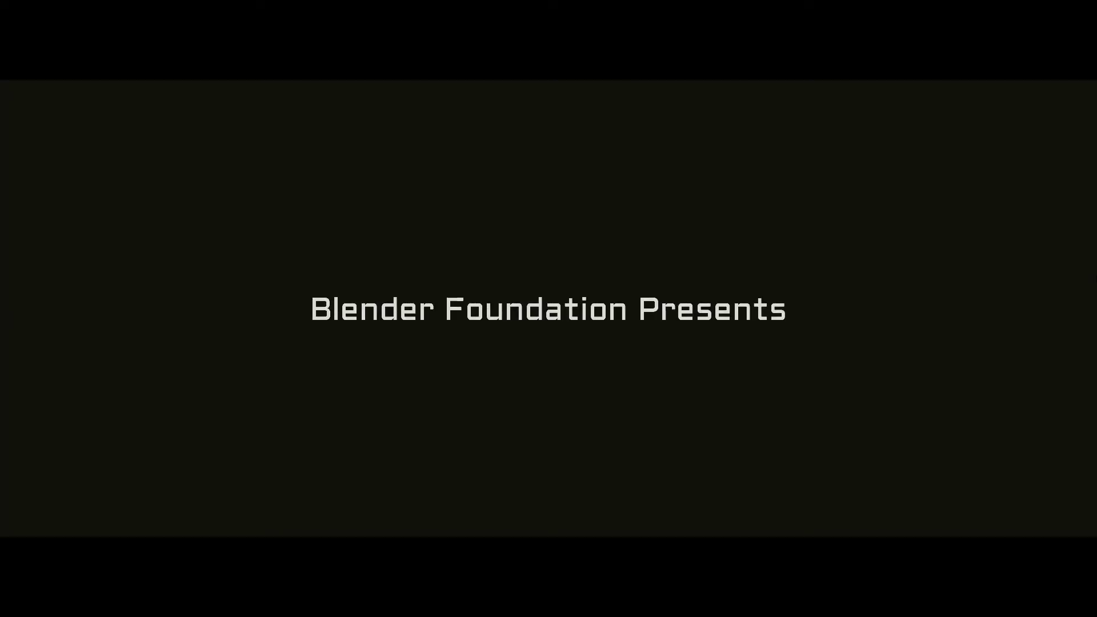
{"action": "key", "text": "Right"}
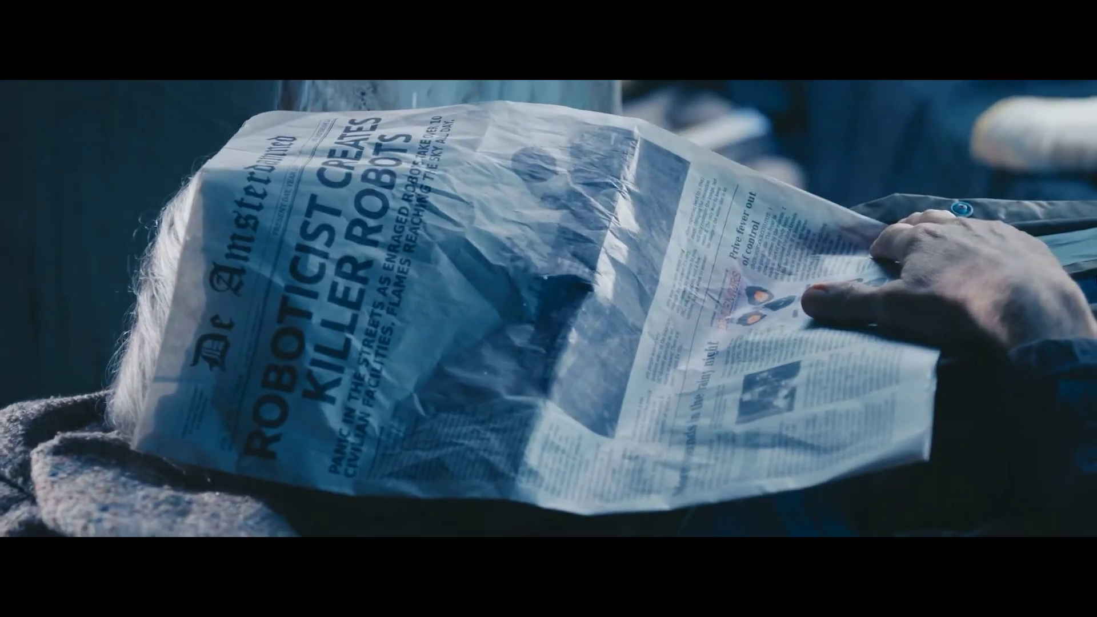
Skip further ahead in Tears of Steel and return to the movie title list while it plays
{"action": "key", "text": "Right"}
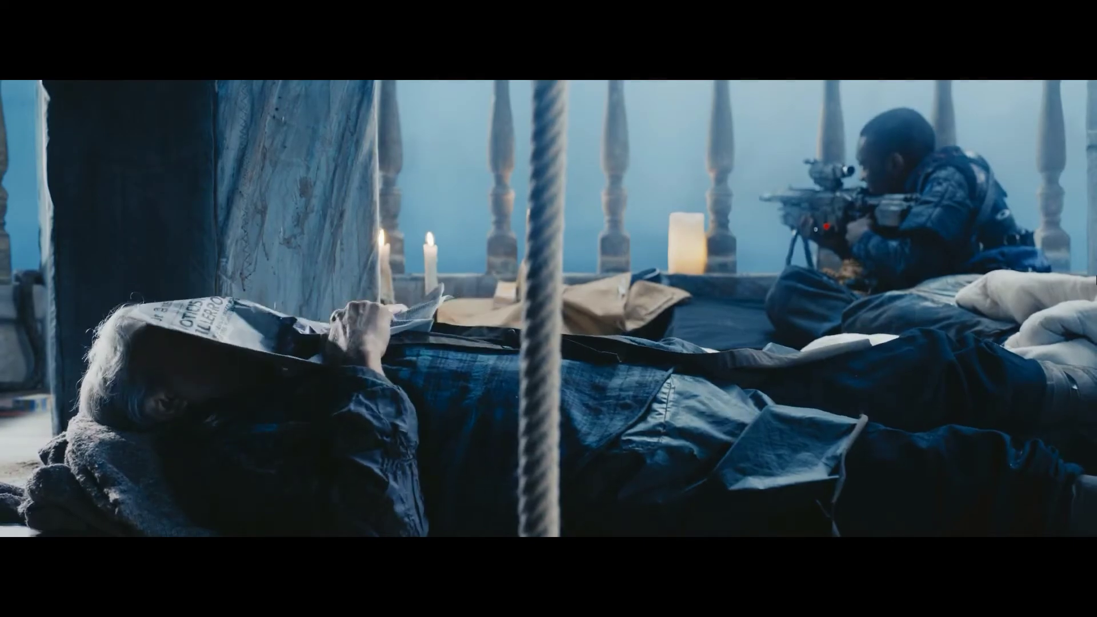
{"action": "key", "text": "Right"}
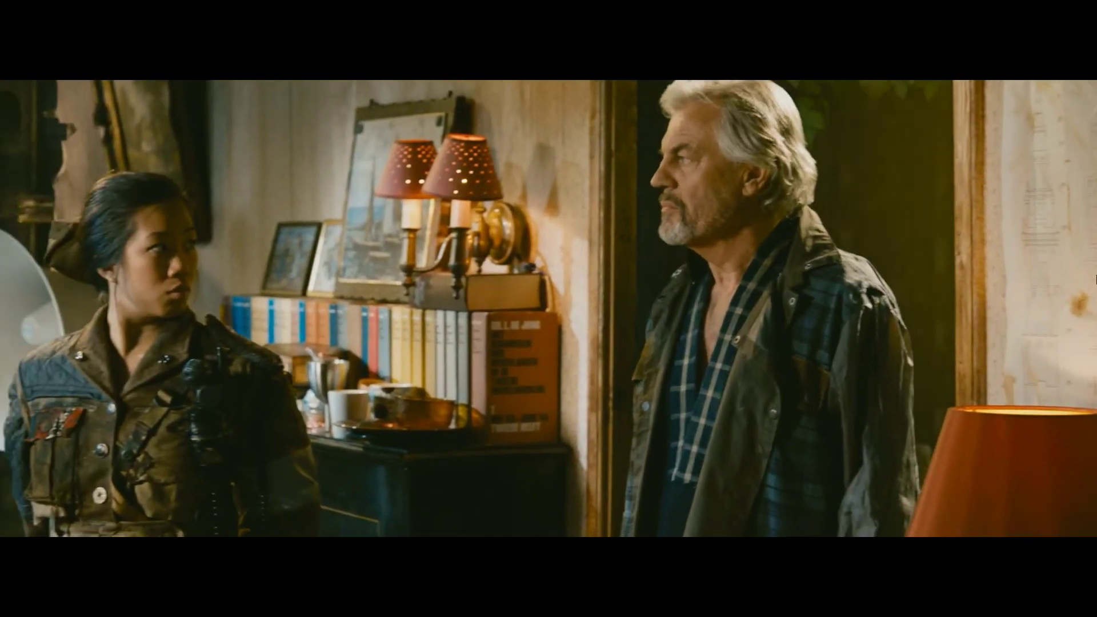
{"action": "key", "text": "Tab"}
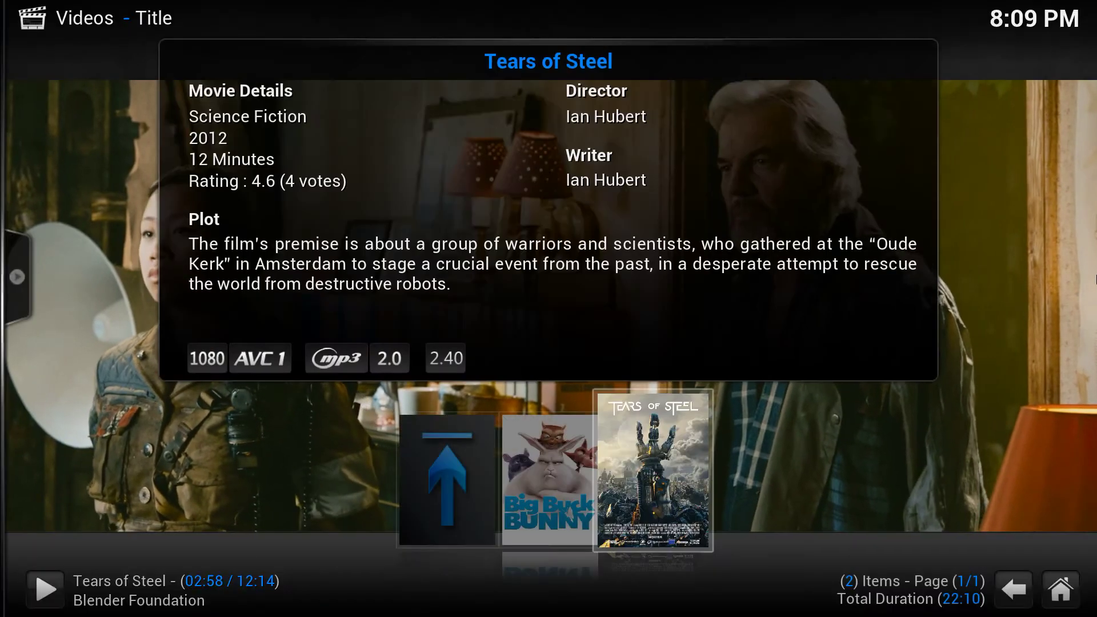
Return to the home screen, move to the Movies section and stop the movie playback
{"action": "key", "text": "Escape"}
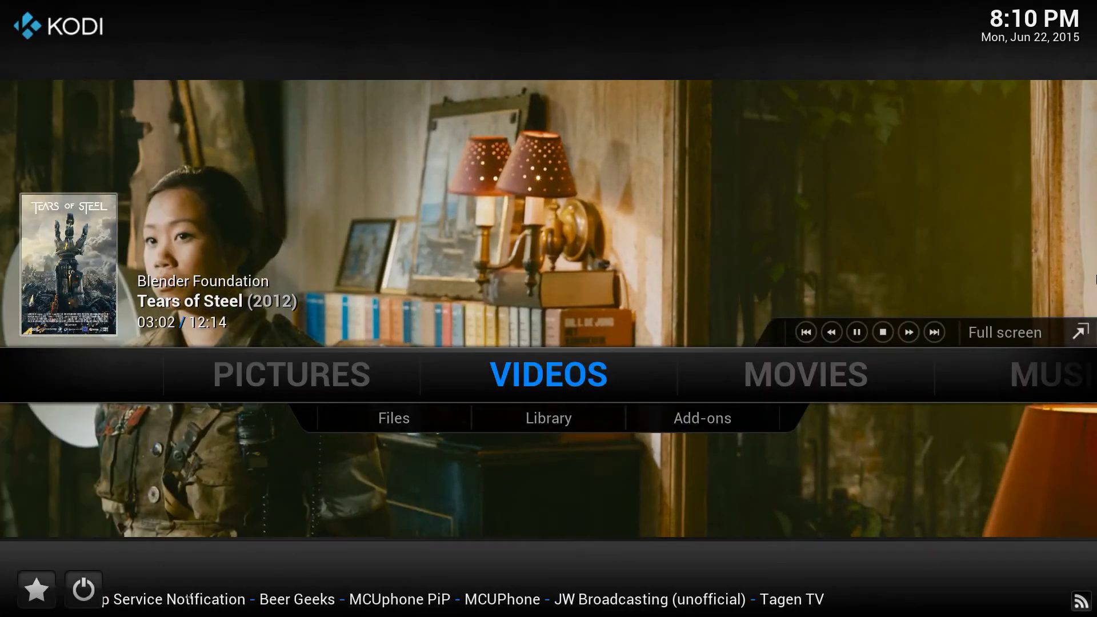
{"action": "key", "text": "Right"}
{"action": "key", "text": "Up"}
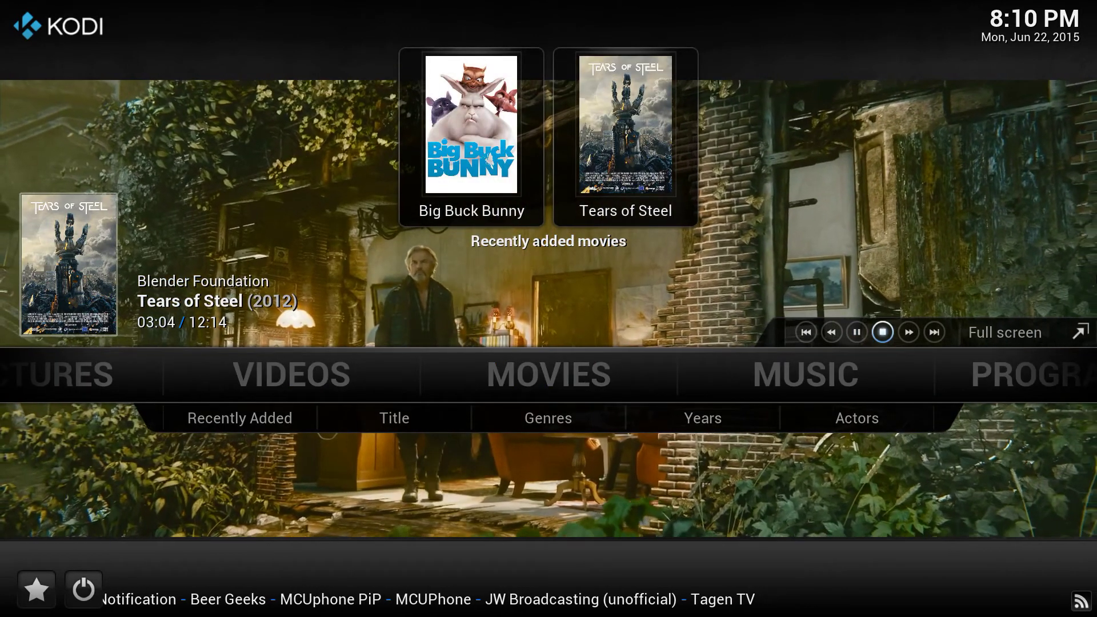
{"action": "key", "text": "Return"}
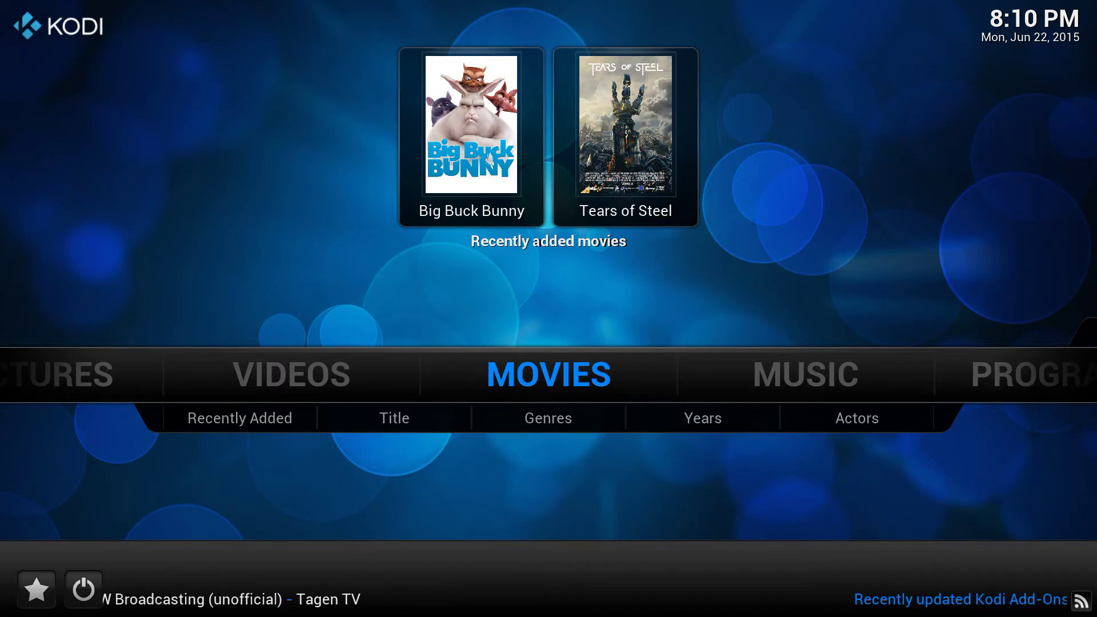
Open the music file sources from the home screen and highlight the Music source
{"action": "key", "text": "Right"}
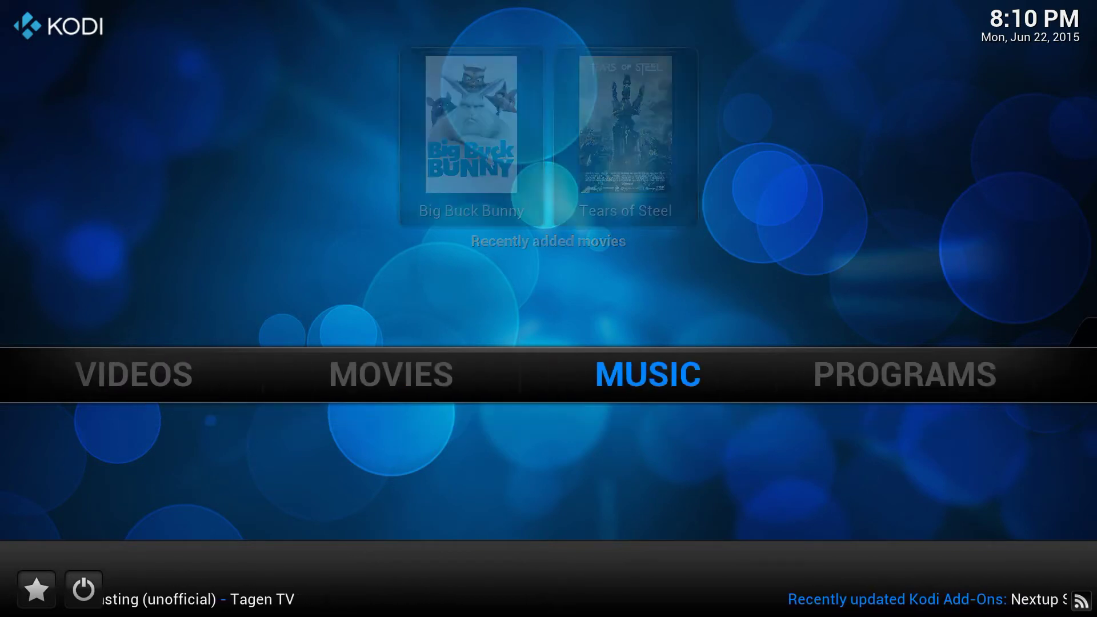
{"action": "key", "text": "Return"}
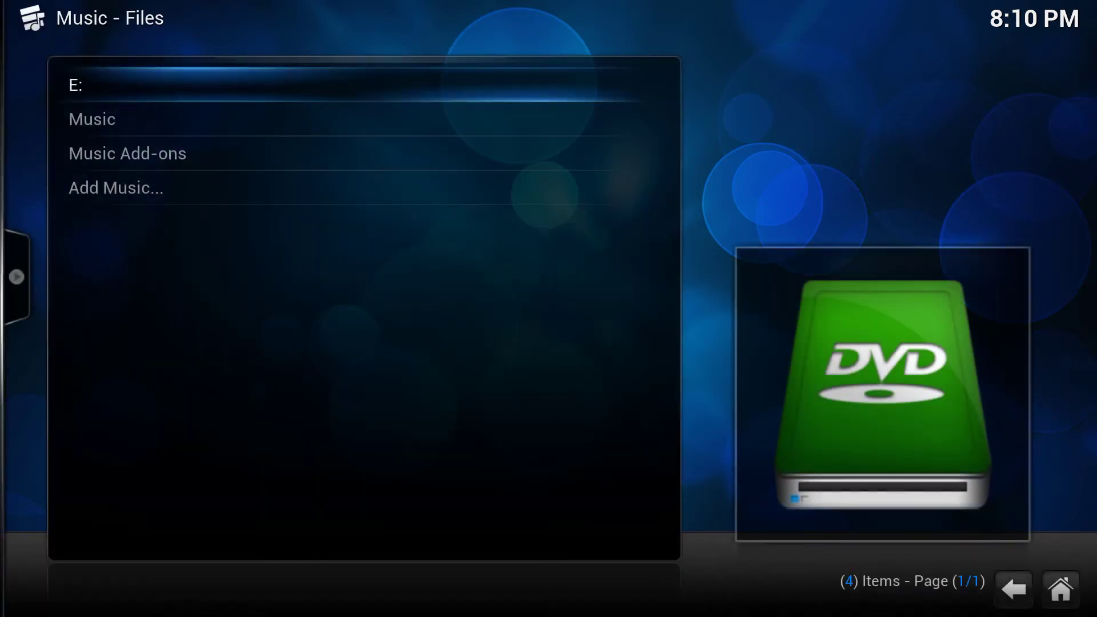
{"action": "key", "text": "Down"}
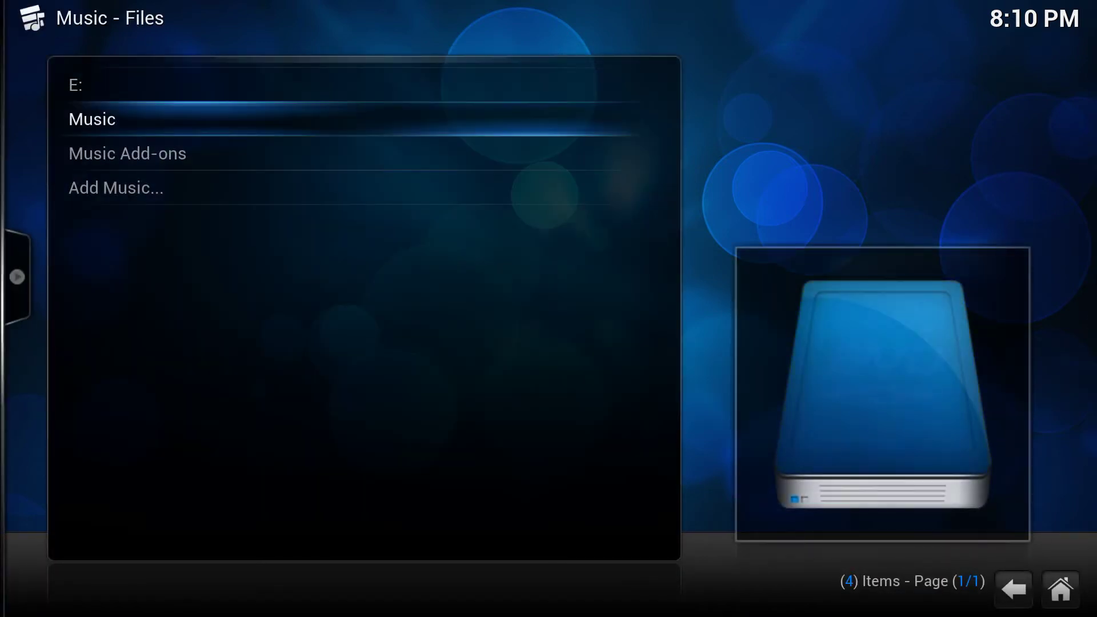
Review the context options available for the Music source and dismiss them without choosing one
{"action": "key", "text": "c"}
{"action": "key", "text": "Down"}
{"action": "key", "text": "Down"}
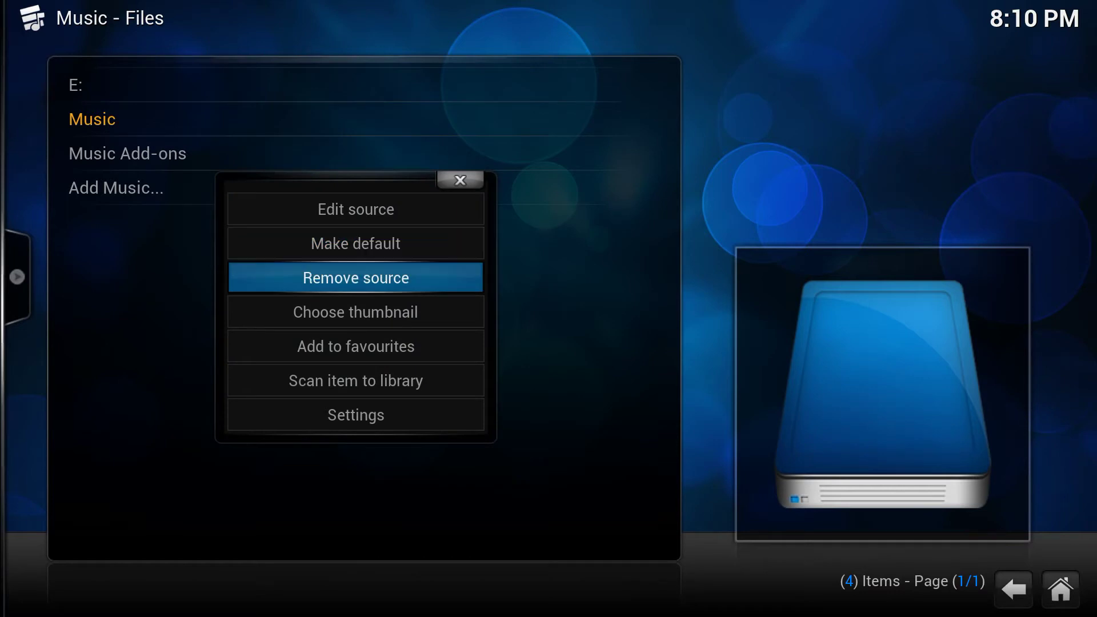
{"action": "key", "text": "Down"}
{"action": "key", "text": "Down"}
{"action": "key", "text": "Down"}
{"action": "key", "text": "Up"}
{"action": "key", "text": "Up"}
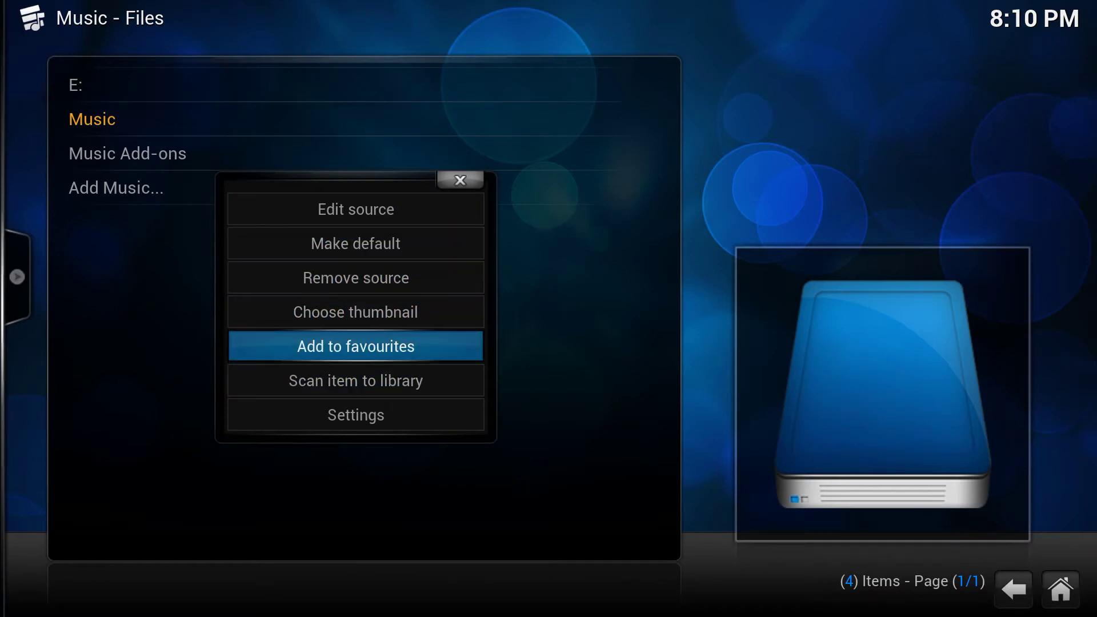
{"action": "key", "text": "Escape"}
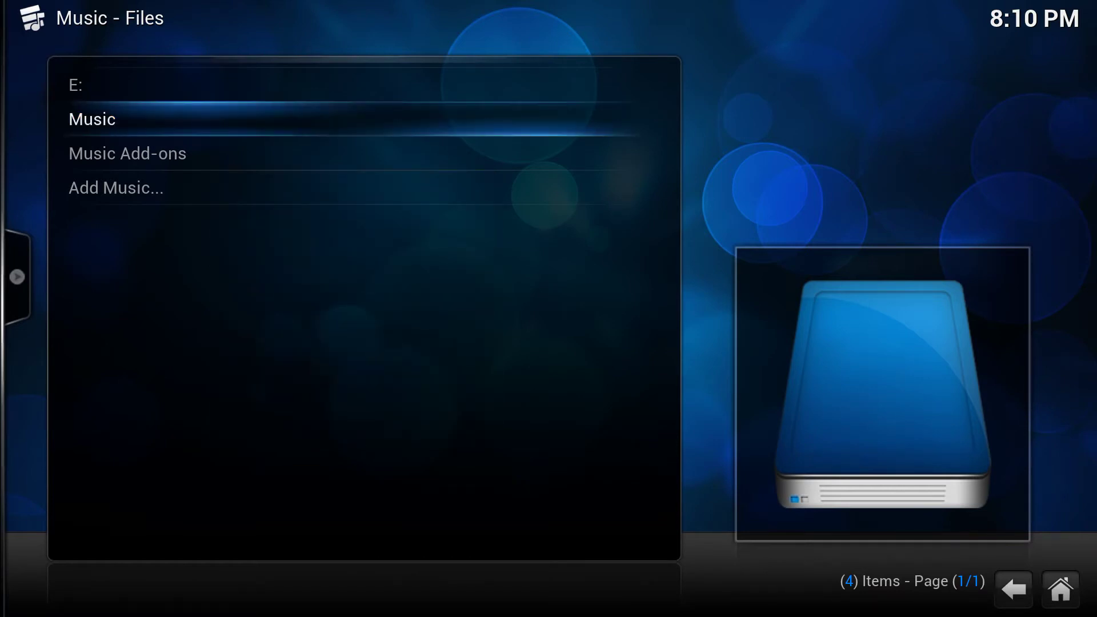
Open the Music source and cycle its track list through the List and Thumbnail views back to Media info
{"action": "key", "text": "Return"}
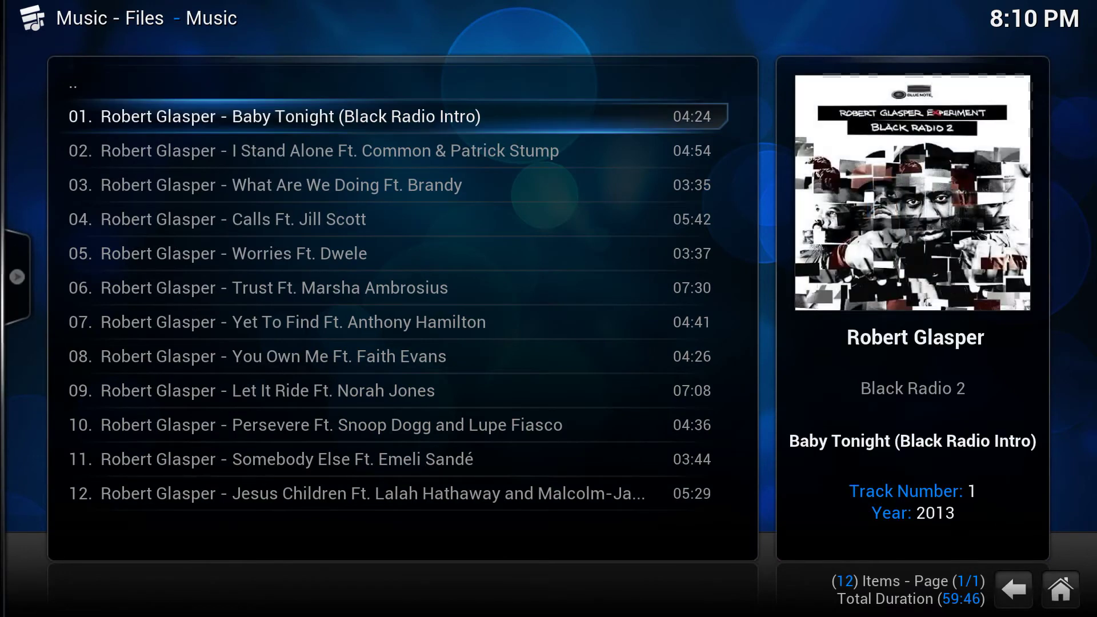
{"action": "key", "text": "Left"}
{"action": "key", "text": "Return"}
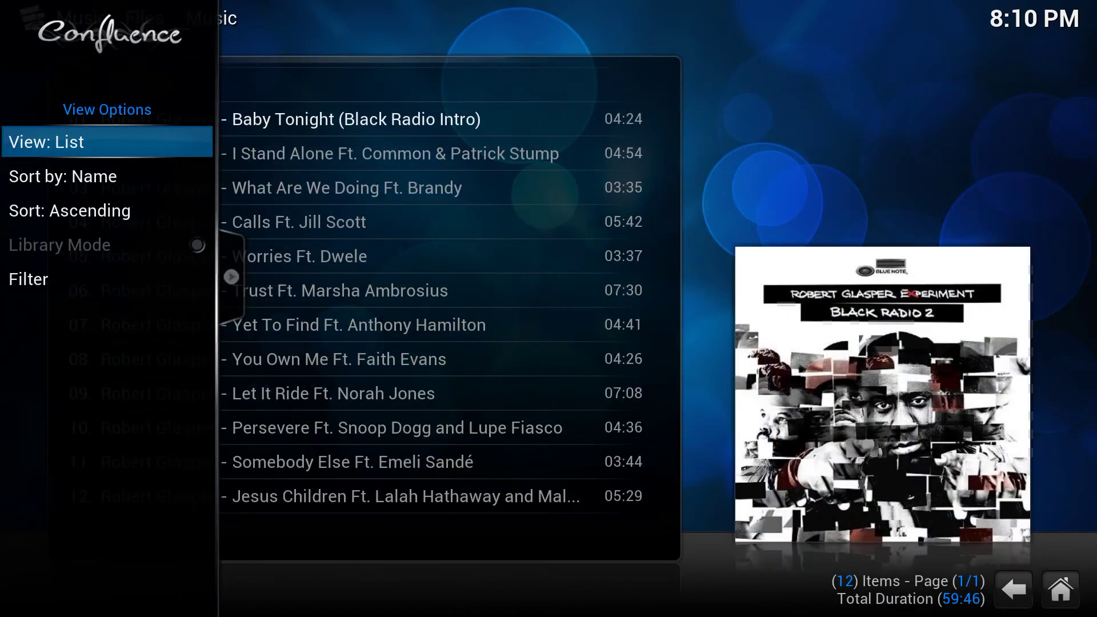
{"action": "key", "text": "Return"}
{"action": "key", "text": "Return"}
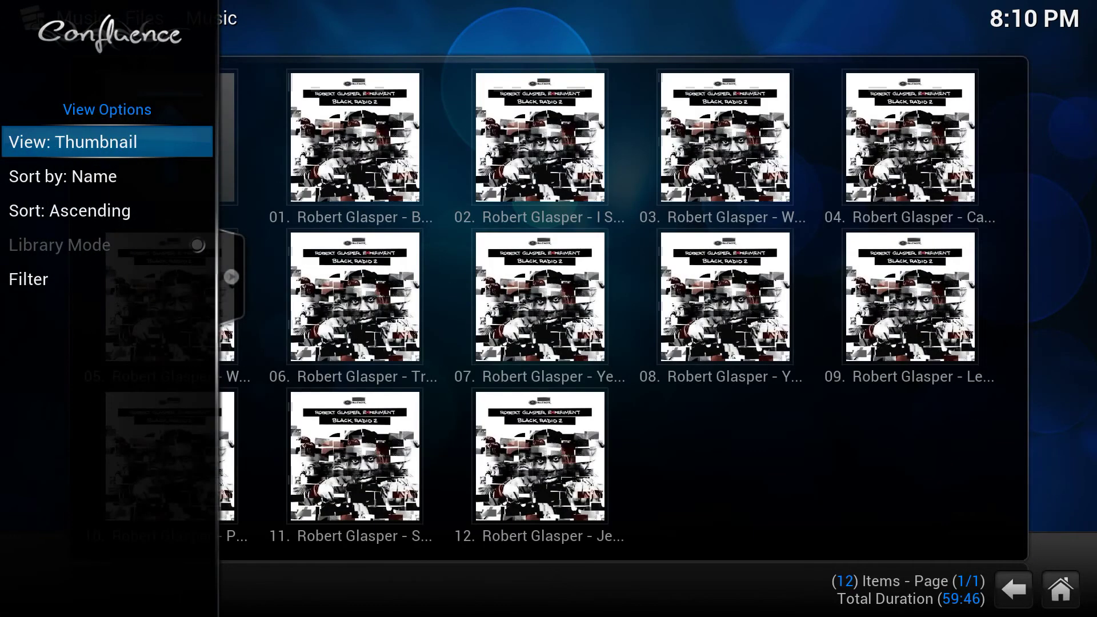
{"action": "key", "text": "Return"}
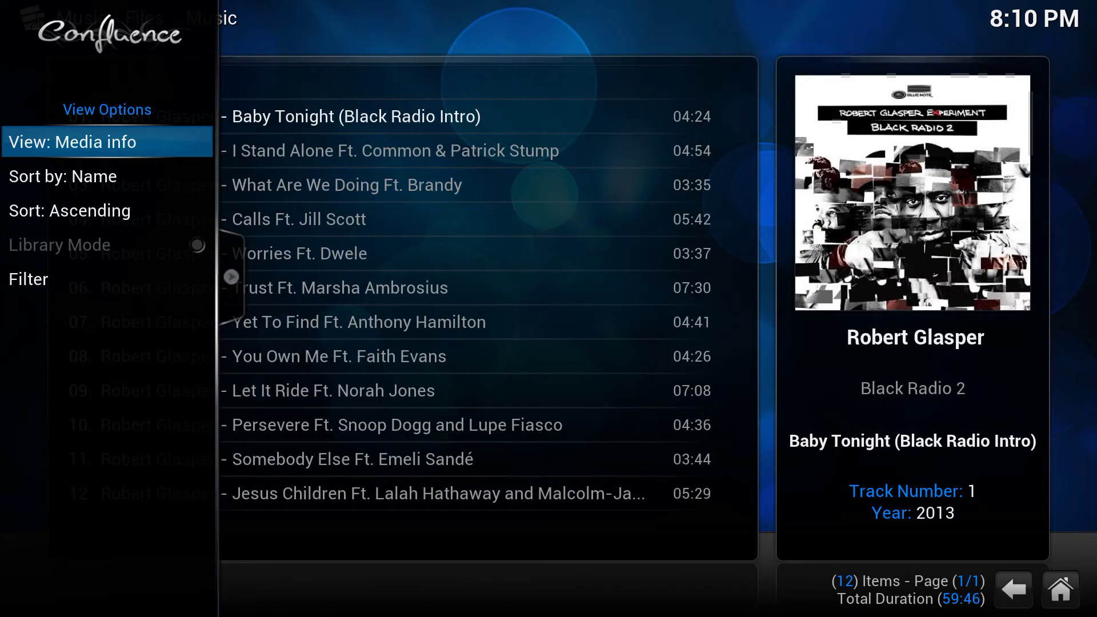
Play the first track, Baby Tonight (Black Radio Intro), and stop it from the home screen's Programs section
{"action": "key", "text": "Right"}
{"action": "key", "text": "Return"}
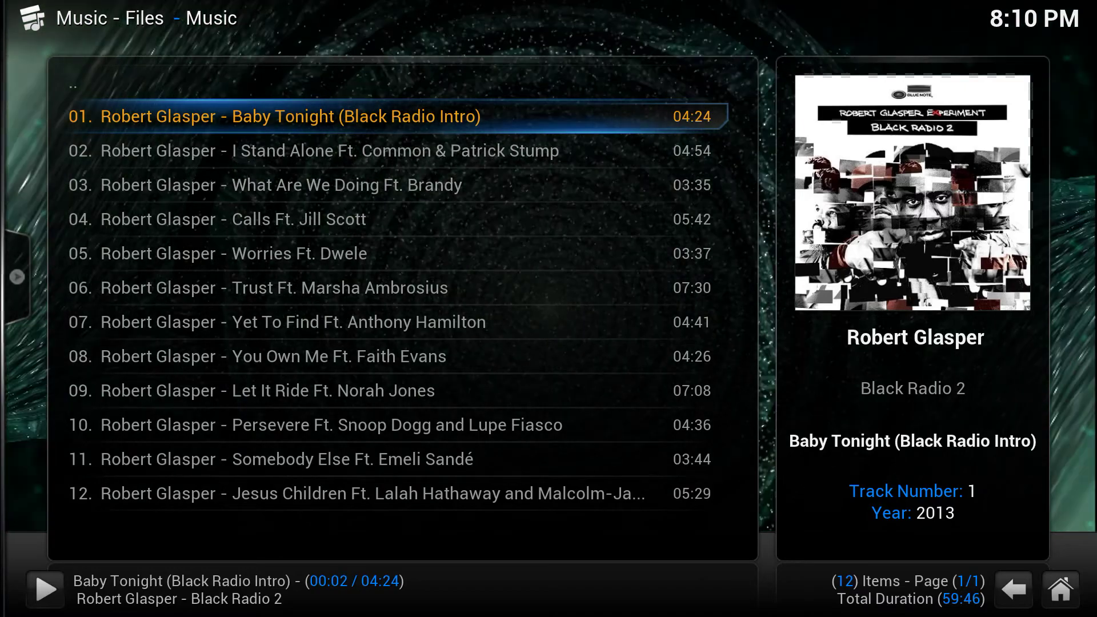
{"action": "key", "text": "Escape"}
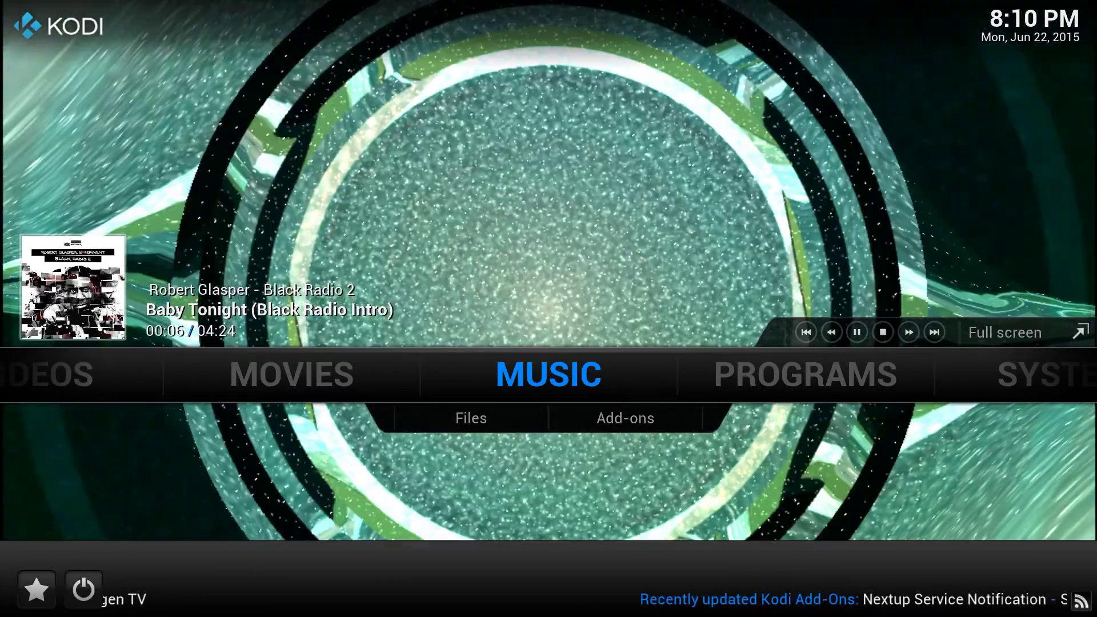
{"action": "key", "text": "Right"}
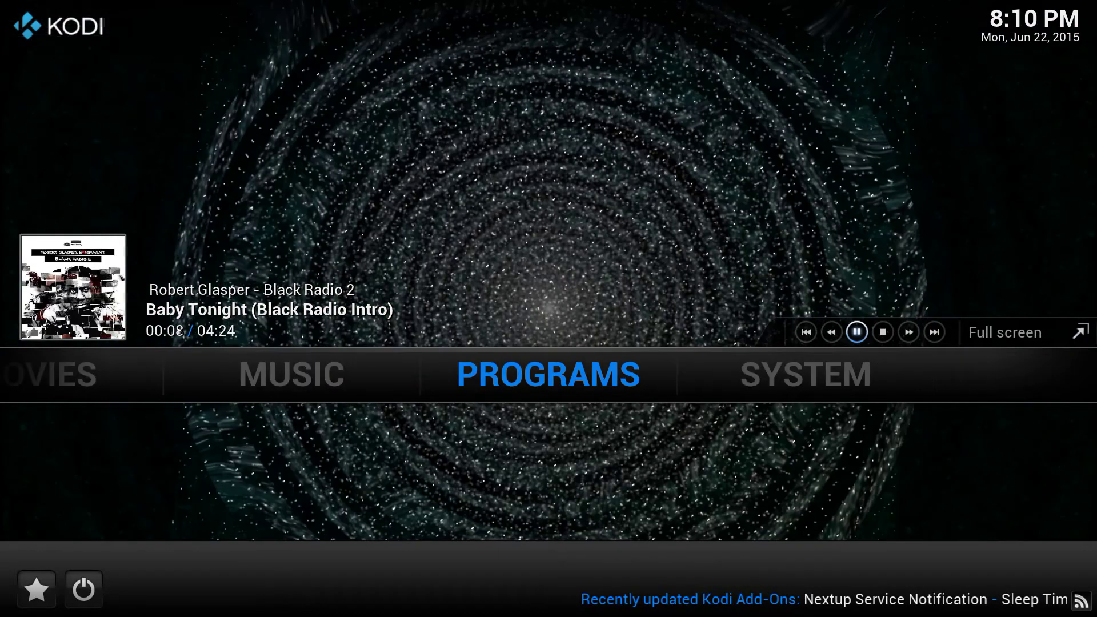
{"action": "key", "text": "x"}
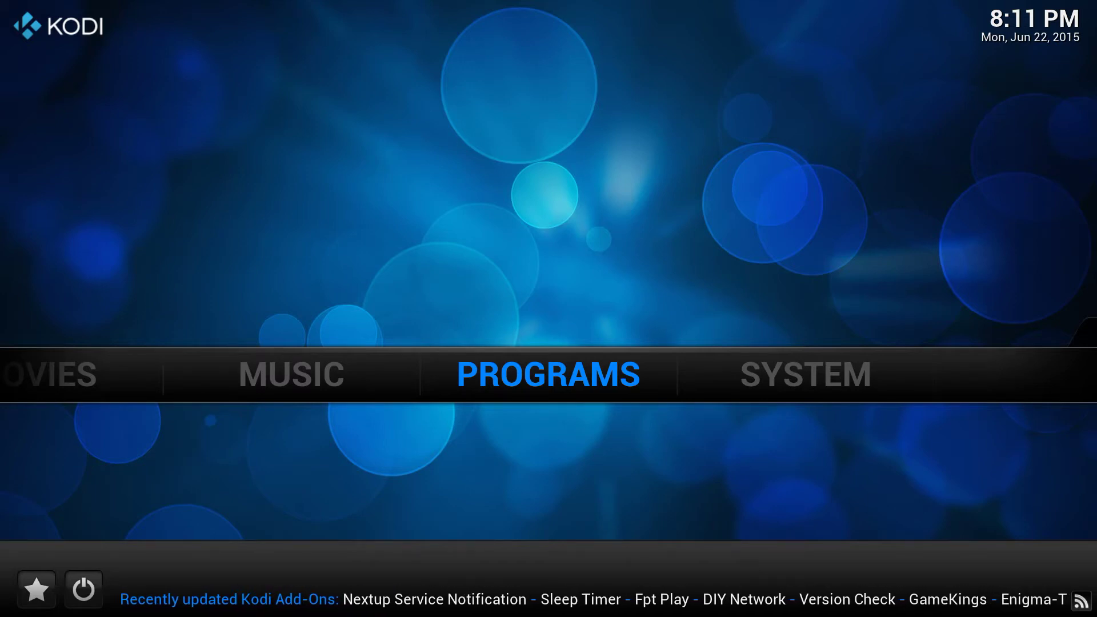
Look through the home screen sections and open the settings from the System section
{"action": "key", "text": "Left"}
{"action": "key", "text": "Left"}
{"action": "key", "text": "Left"}
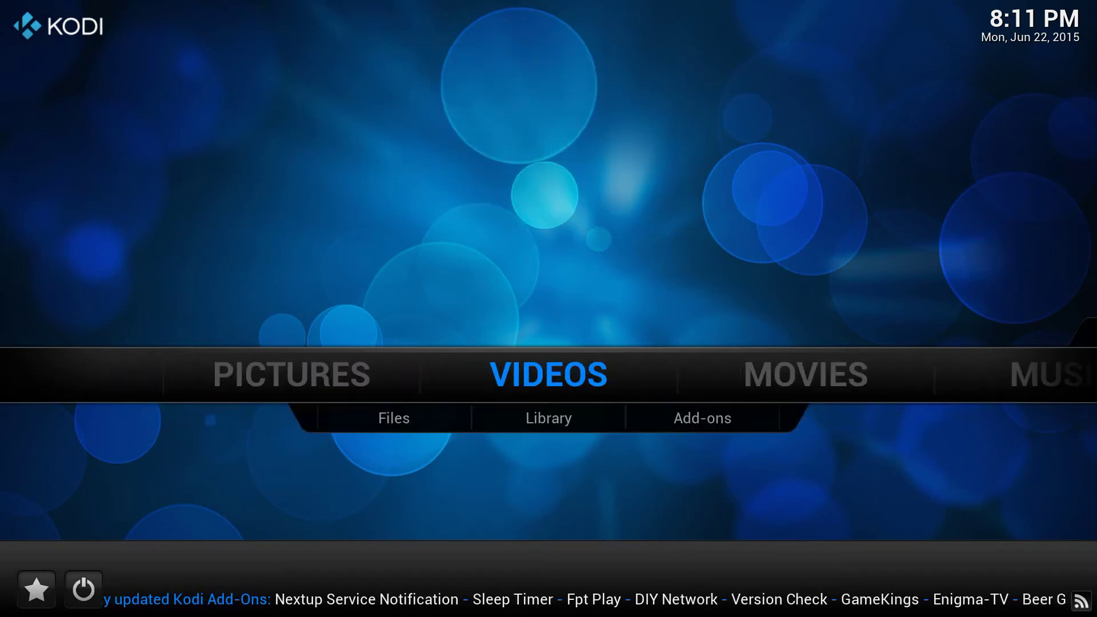
{"action": "key", "text": "Left"}
{"action": "key", "text": "Right"}
{"action": "key", "text": "Right"}
{"action": "key", "text": "Right"}
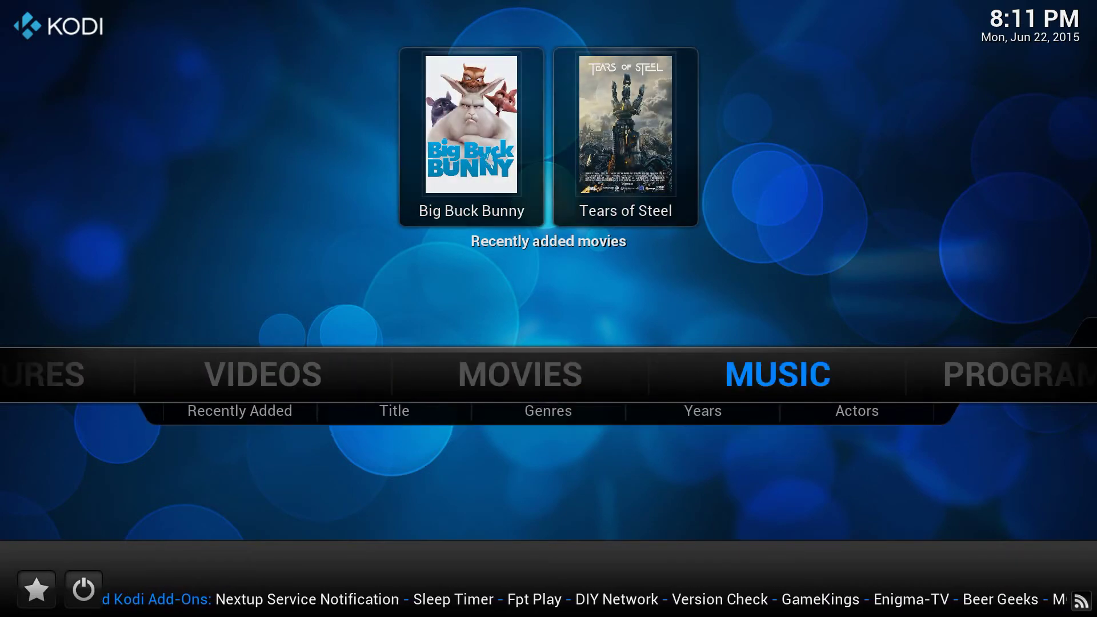
{"action": "key", "text": "Right"}
{"action": "key", "text": "Right"}
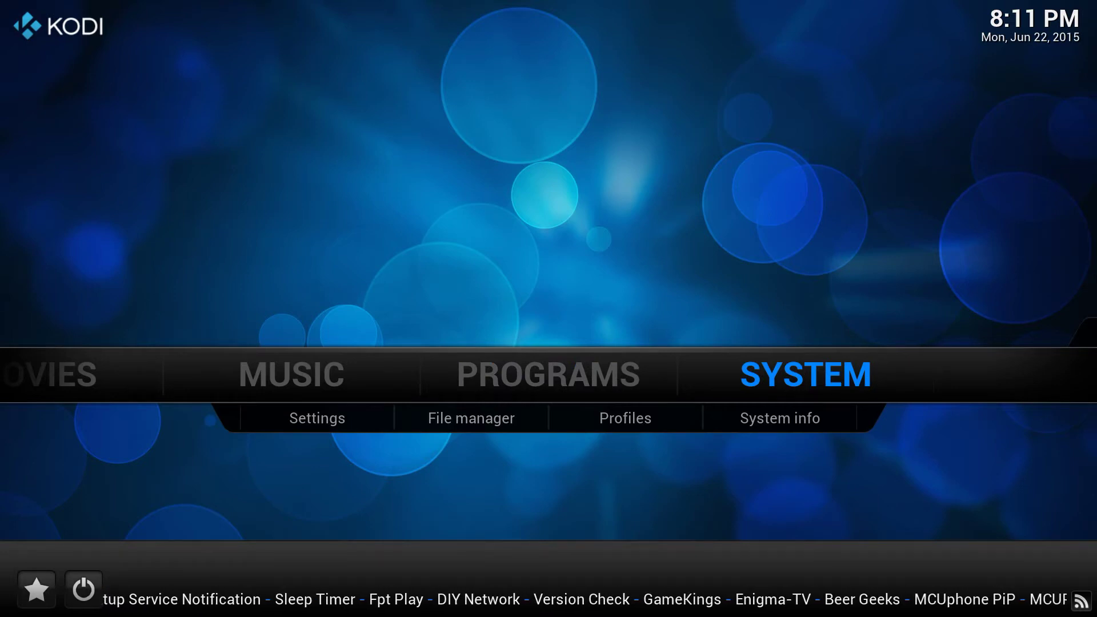
{"action": "key", "text": "Return"}
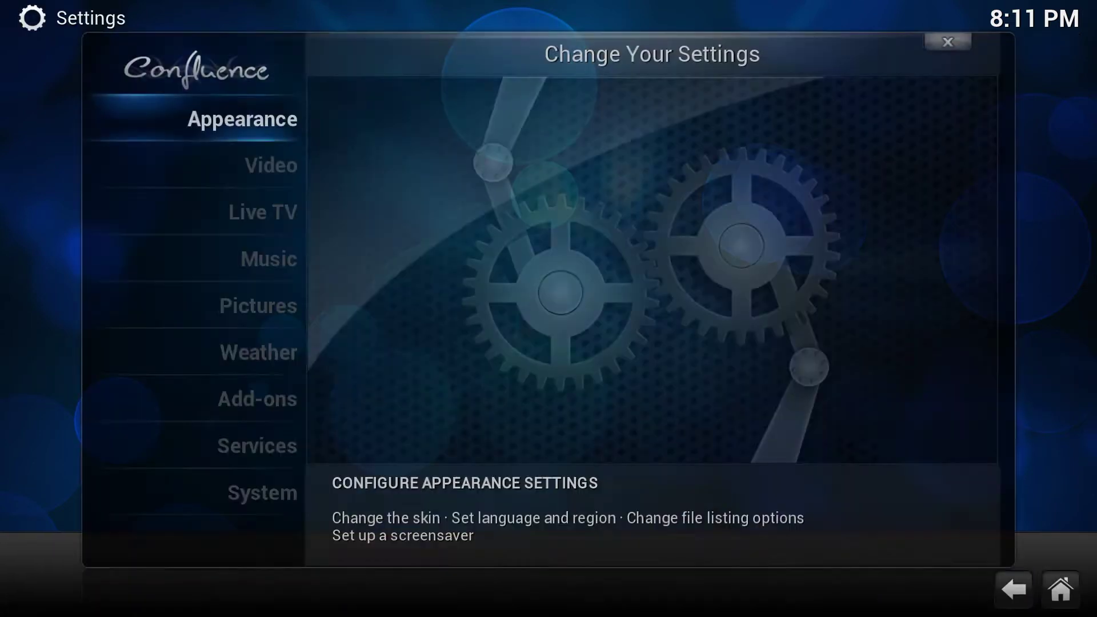
Look through the settings categories and open the Weather settings
{"action": "key", "text": "Down"}
{"action": "key", "text": "Down"}
{"action": "key", "text": "Down"}
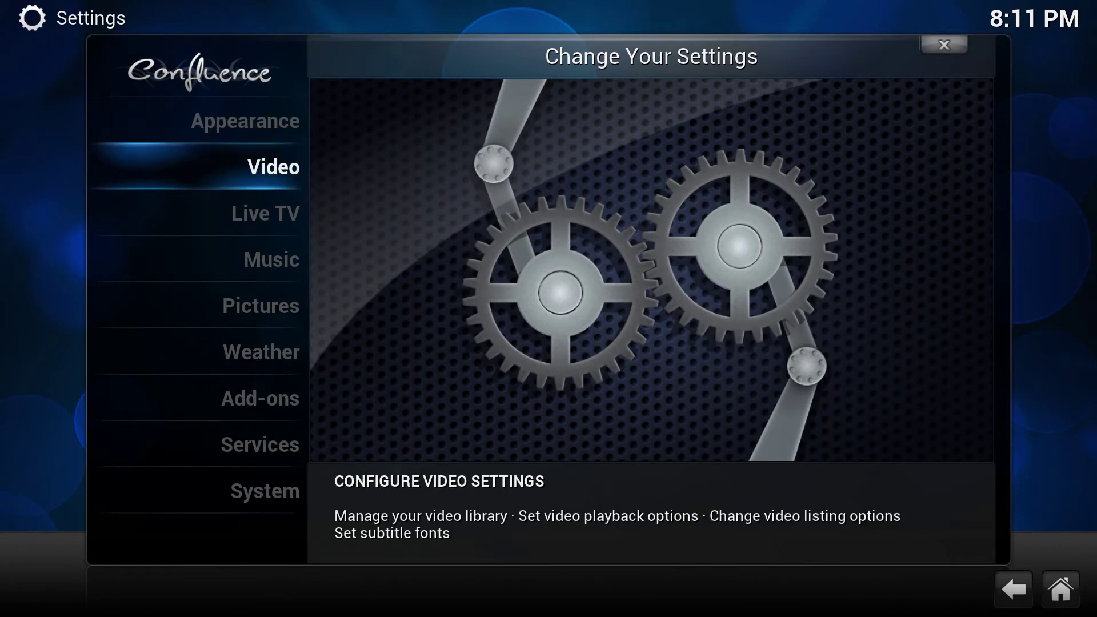
{"action": "key", "text": "Up"}
{"action": "key", "text": "Up"}
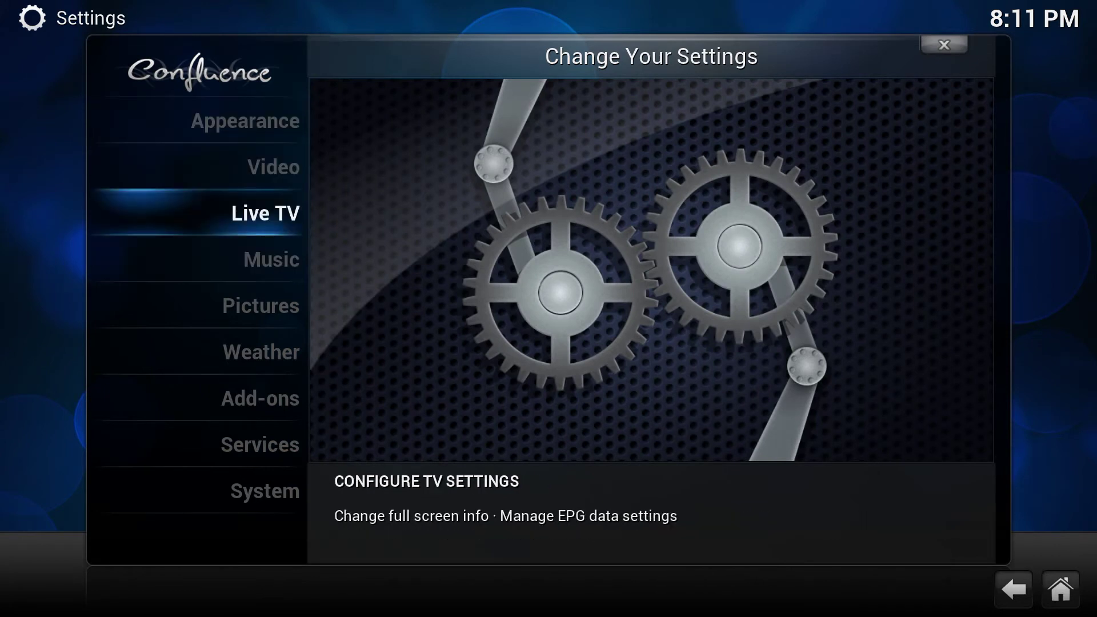
{"action": "key", "text": "Down"}
{"action": "key", "text": "Down"}
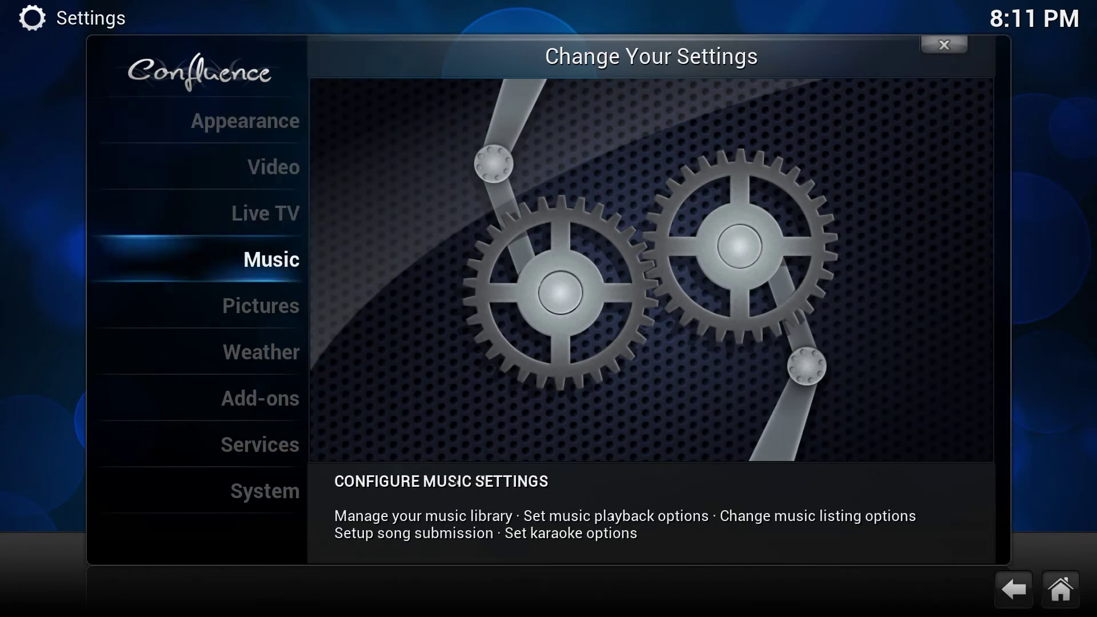
{"action": "key", "text": "Down"}
{"action": "key", "text": "Down"}
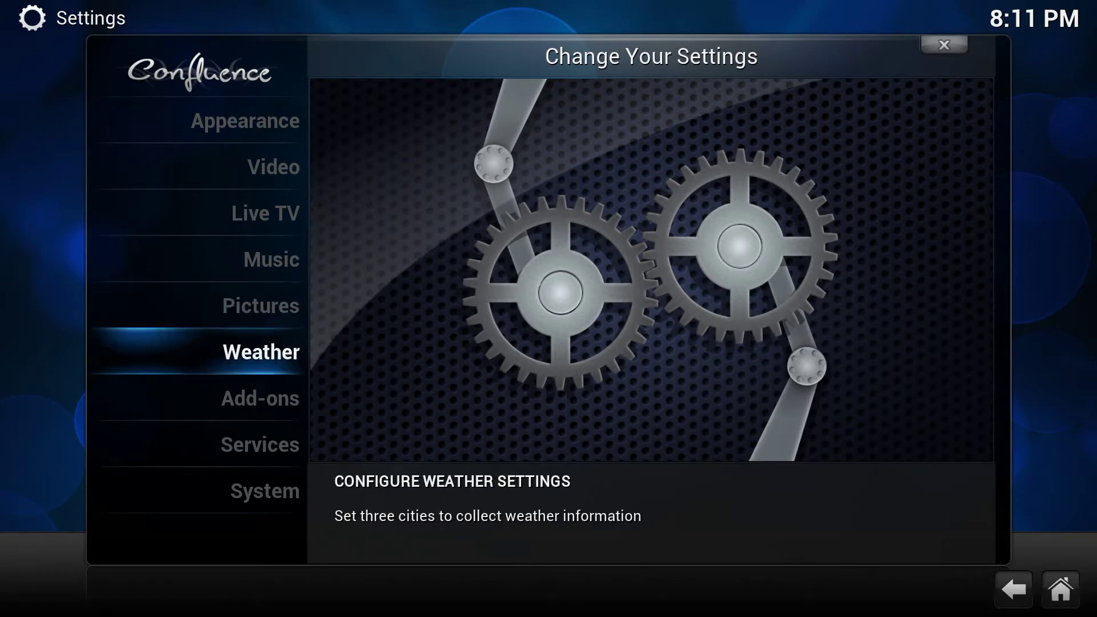
{"action": "key", "text": "Return"}
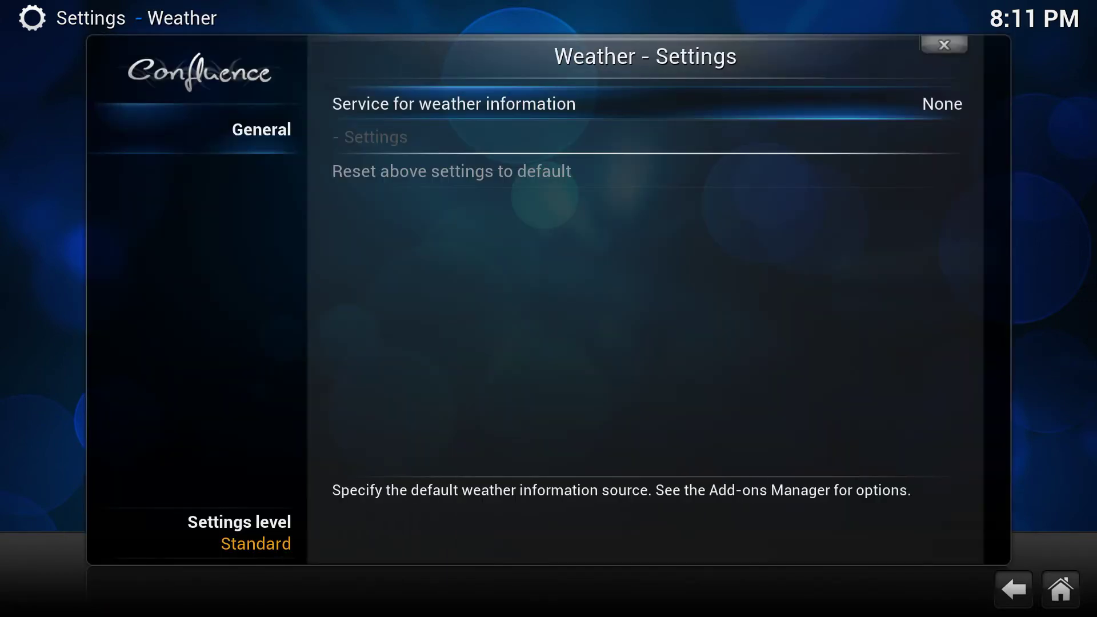
Review the offered weather information services and open the catalogue for getting more weather add-ons
{"action": "key", "text": "Return"}
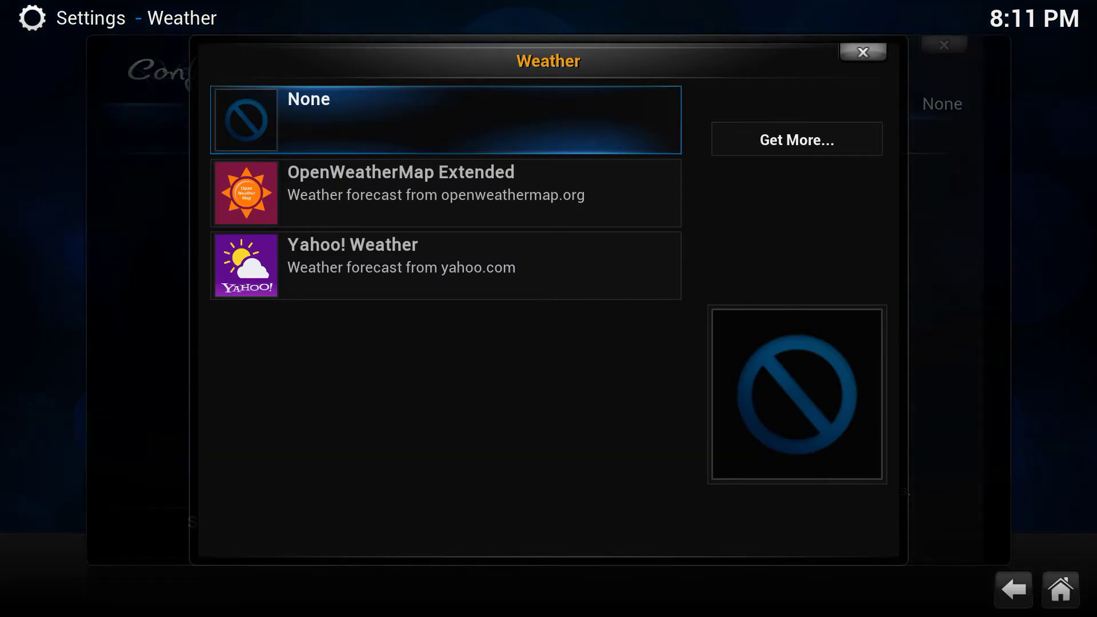
{"action": "key", "text": "Down"}
{"action": "key", "text": "Down"}
{"action": "key", "text": "Up"}
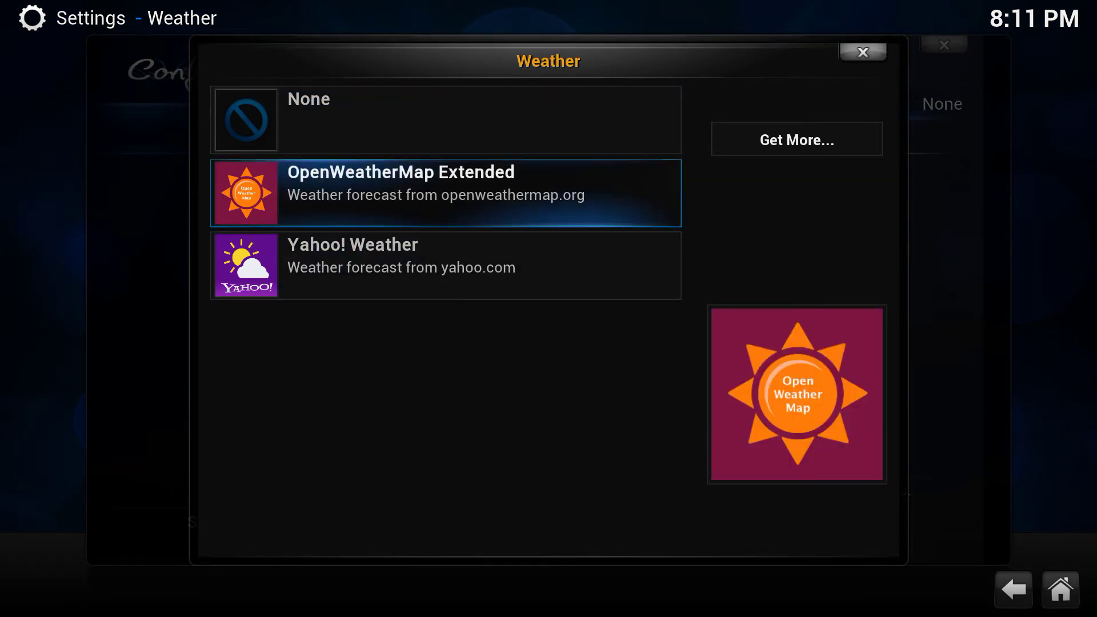
{"action": "key", "text": "Right"}
{"action": "key", "text": "Return"}
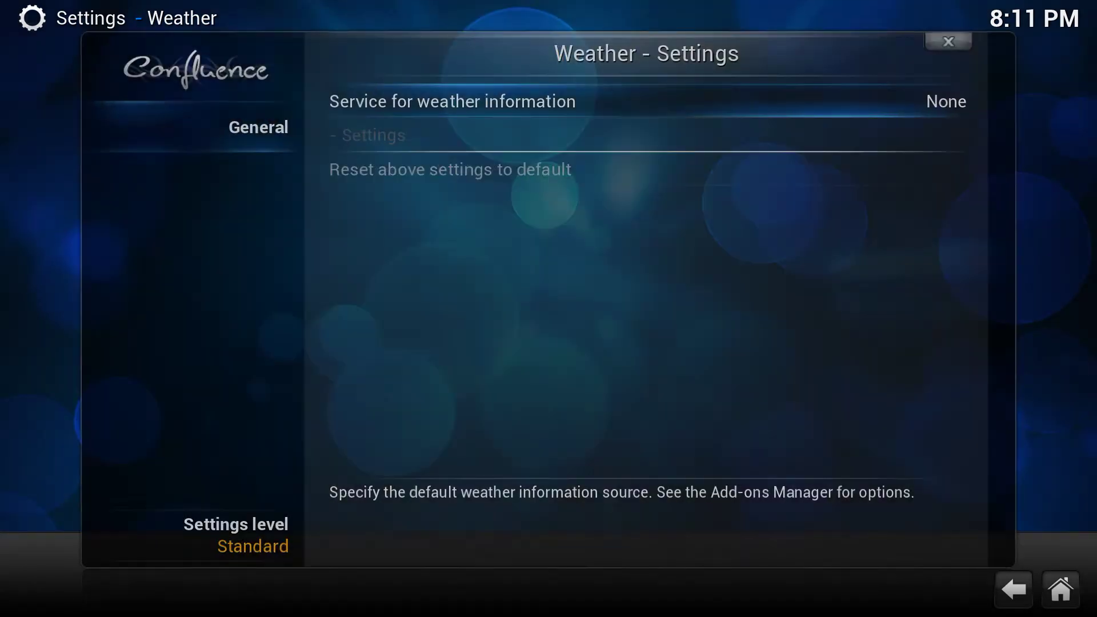
Examine the descriptions of the available weather add-ons, including OpenWeatherMap Extended, Yahoo! Weather and Oz Weather
{"action": "key", "text": "Down"}
{"action": "key", "text": "Down"}
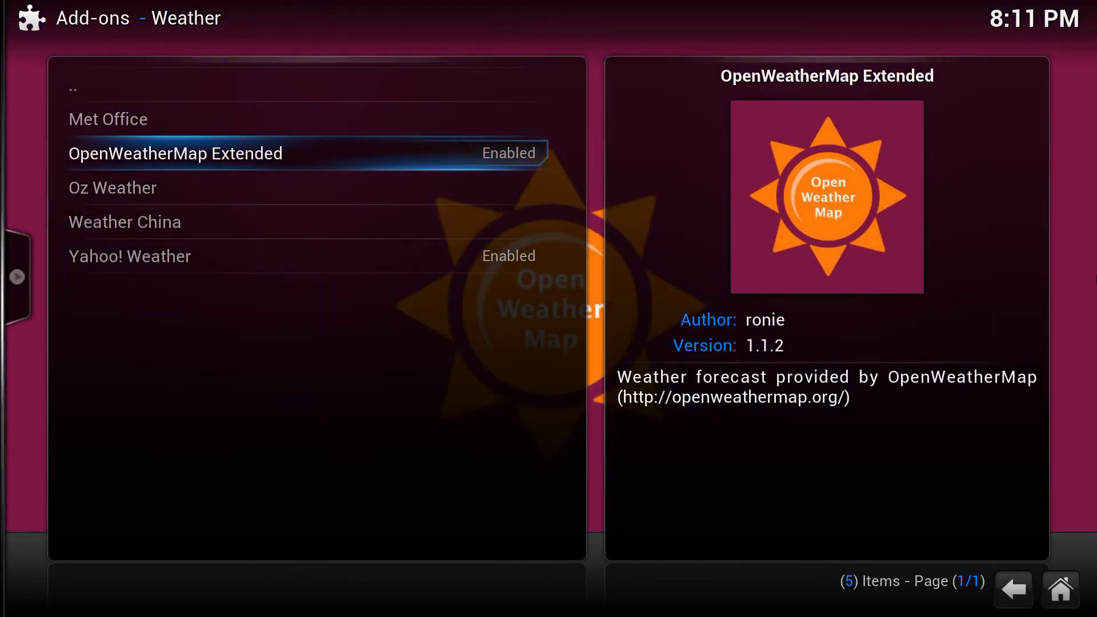
{"action": "key", "text": "Down"}
{"action": "key", "text": "Down"}
{"action": "key", "text": "Down"}
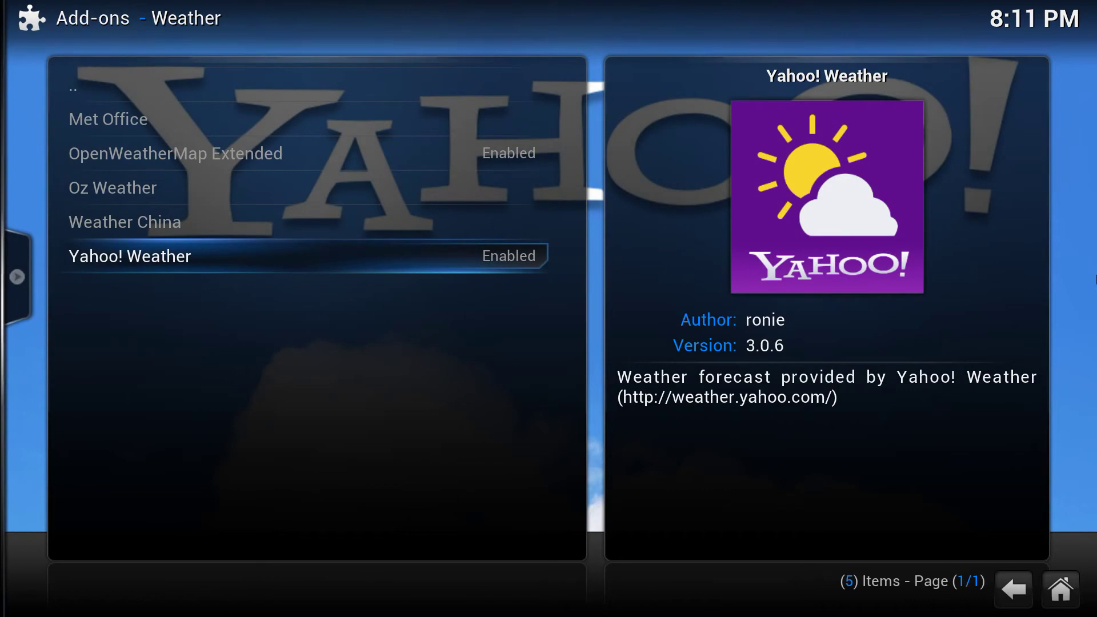
{"action": "key", "text": "Up"}
{"action": "key", "text": "Up"}
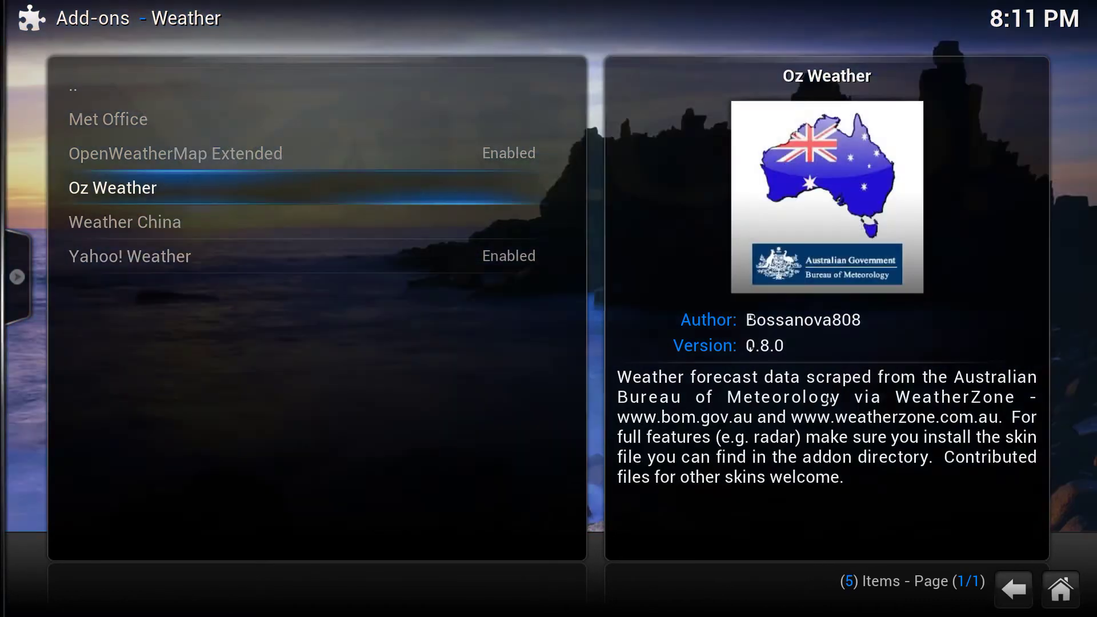
Leave the weather add-on catalogue and set the service for weather information to Yahoo! Weather
{"action": "key", "text": "Up"}
{"action": "key", "text": "Up"}
{"action": "key", "text": "Up"}
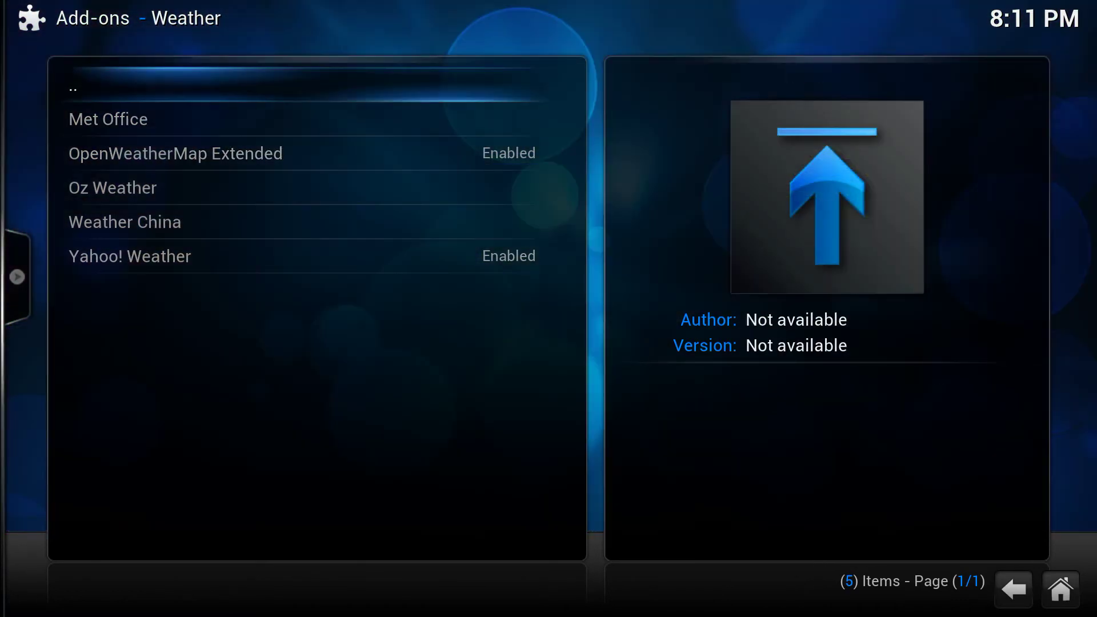
{"action": "key", "text": "Return"}
{"action": "key", "text": "Escape"}
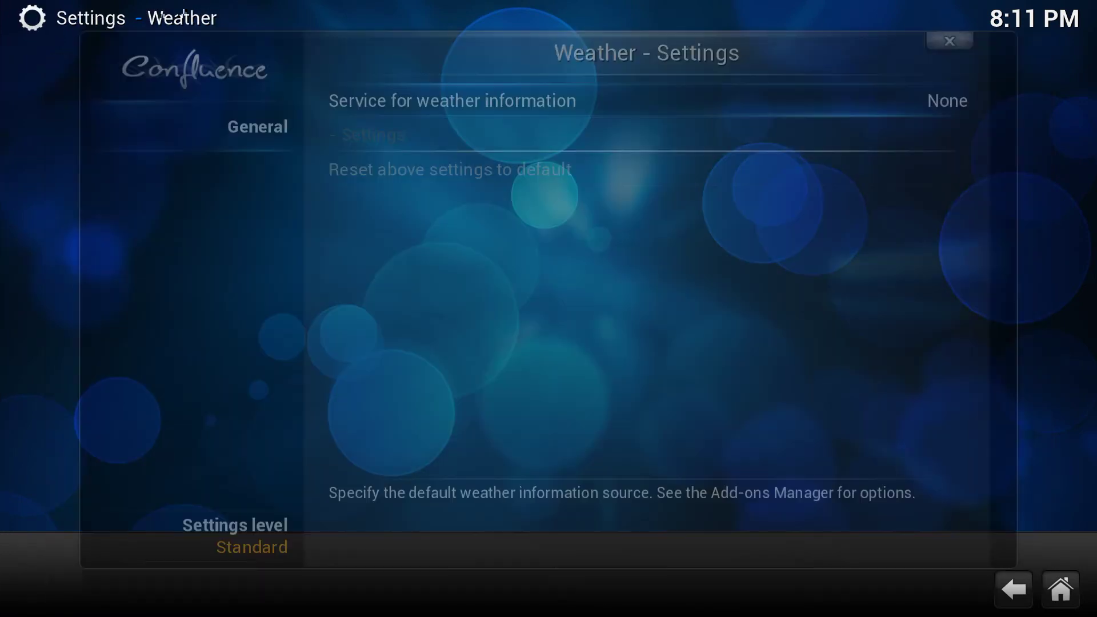
{"action": "key", "text": "Left"}
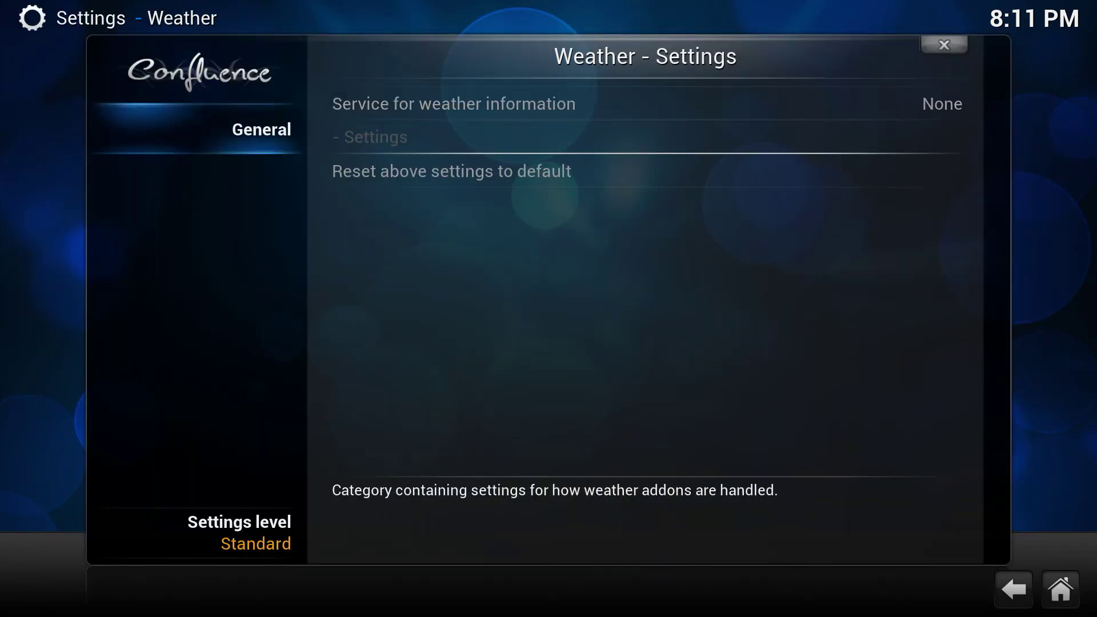
{"action": "key", "text": "Right"}
{"action": "key", "text": "Return"}
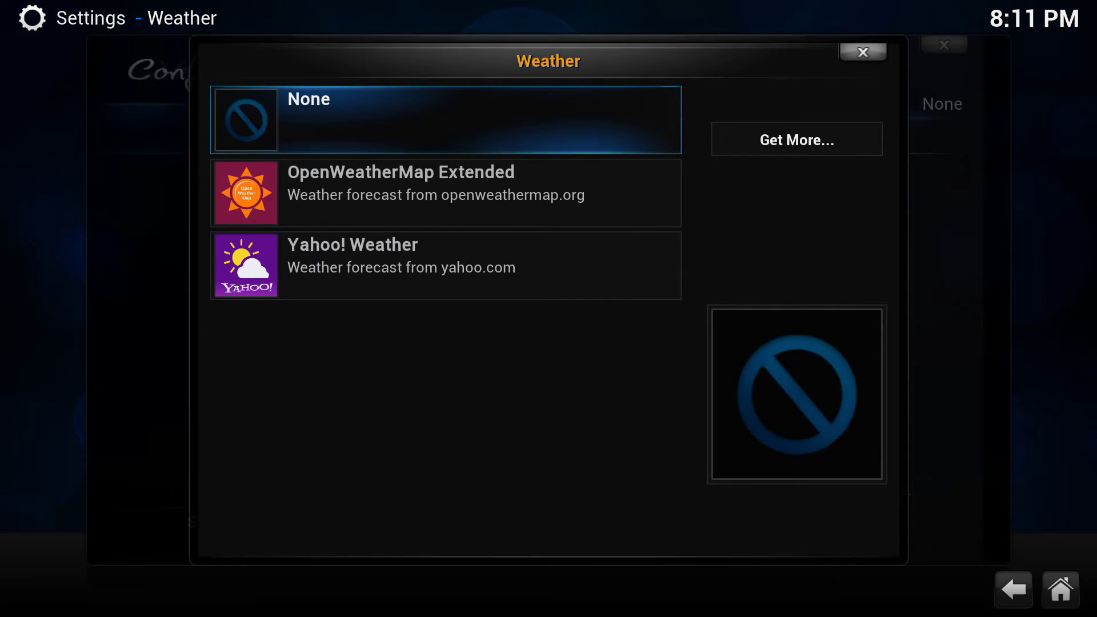
{"action": "key", "text": "Down"}
{"action": "key", "text": "Down"}
{"action": "key", "text": "Return"}
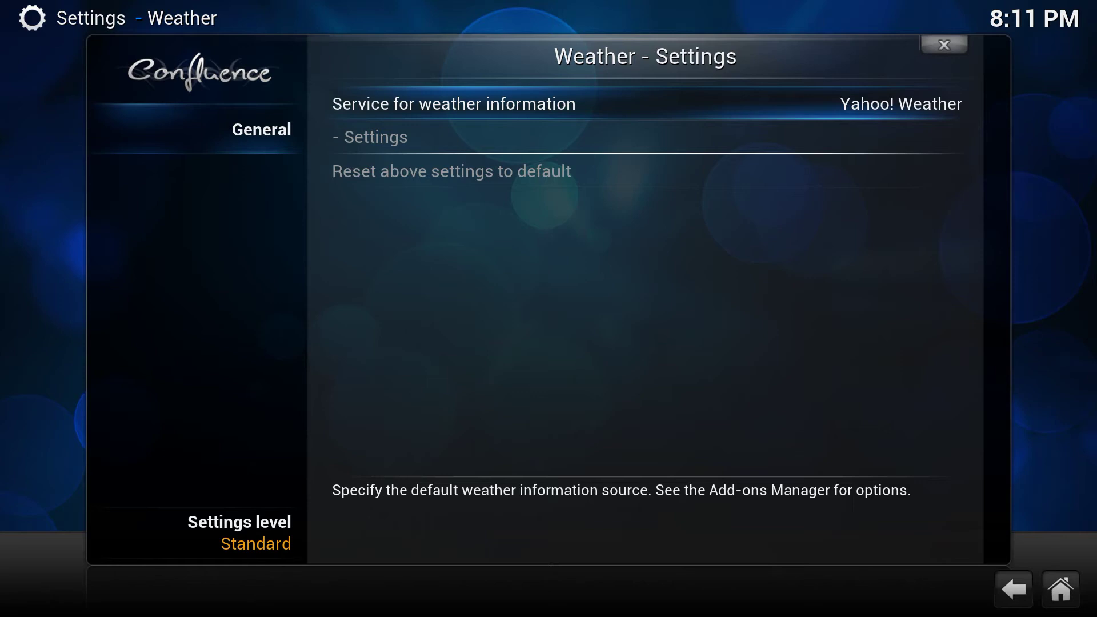
Set Location 1 in the Yahoo! Weather settings to Montreal (Quebec - CA) and save it
{"action": "key", "text": "Down"}
{"action": "key", "text": "Return"}
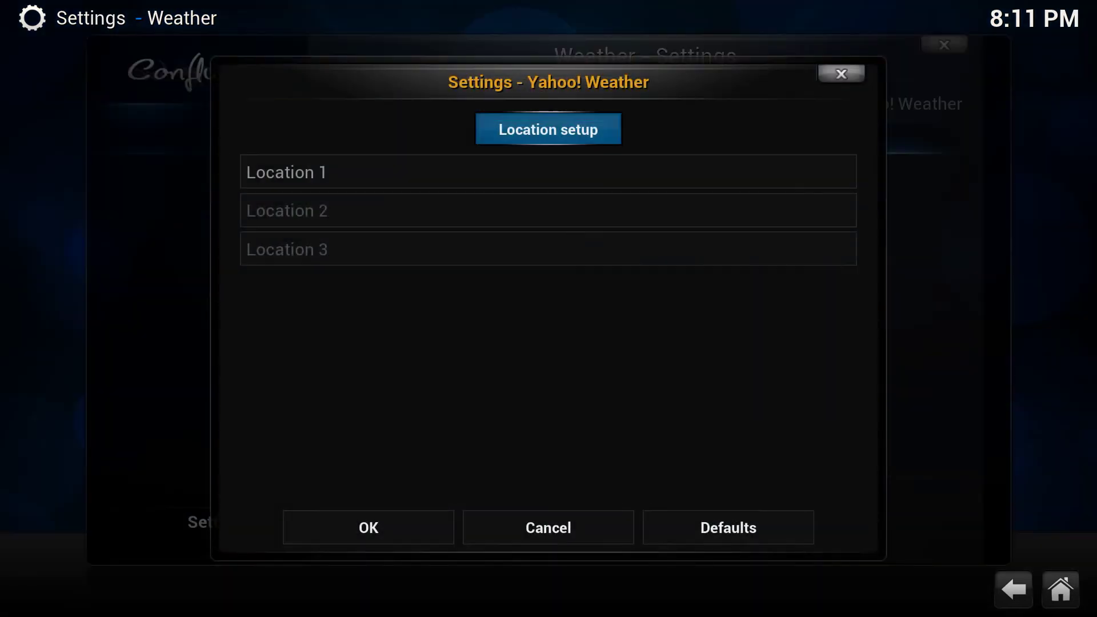
{"action": "key", "text": "Down"}
{"action": "key", "text": "Return"}
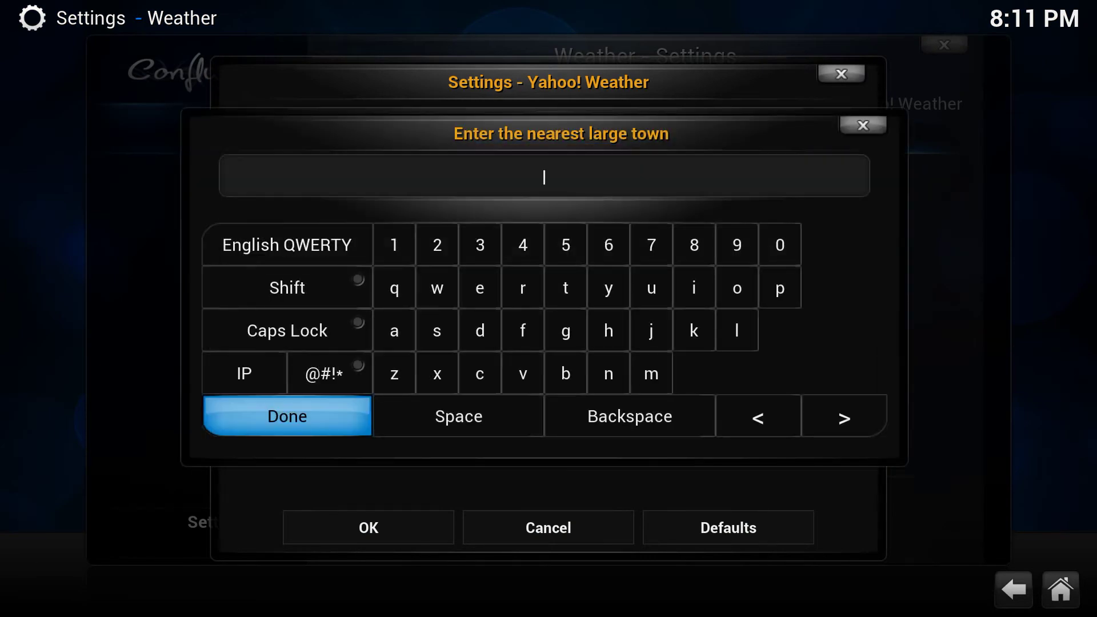
{"action": "type", "text": "montreal"}
{"action": "key", "text": "Return"}
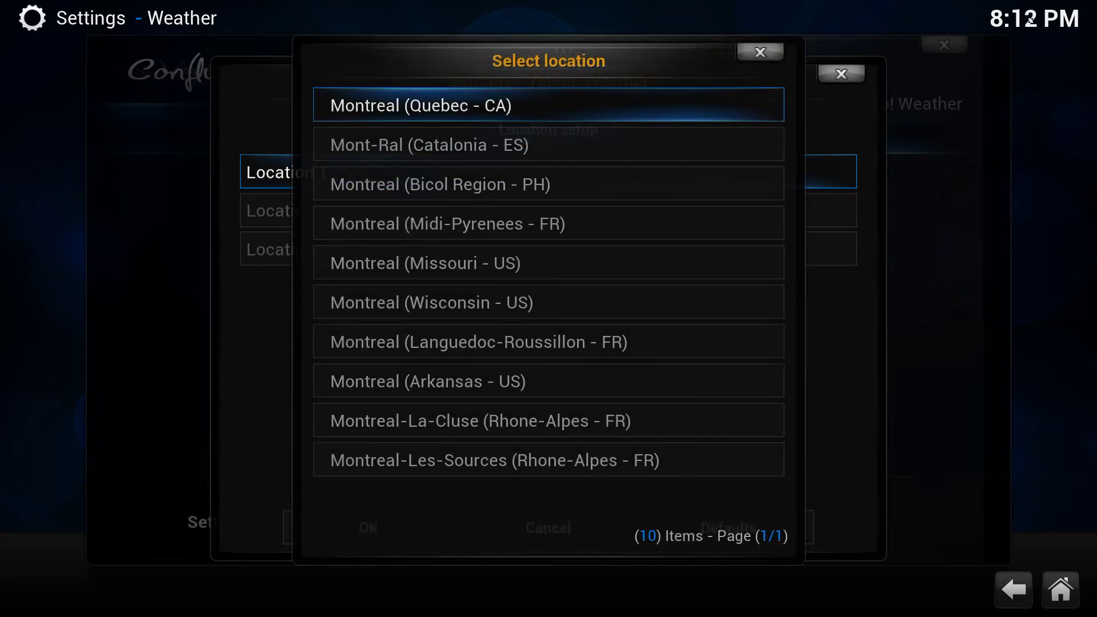
{"action": "key", "text": "Return"}
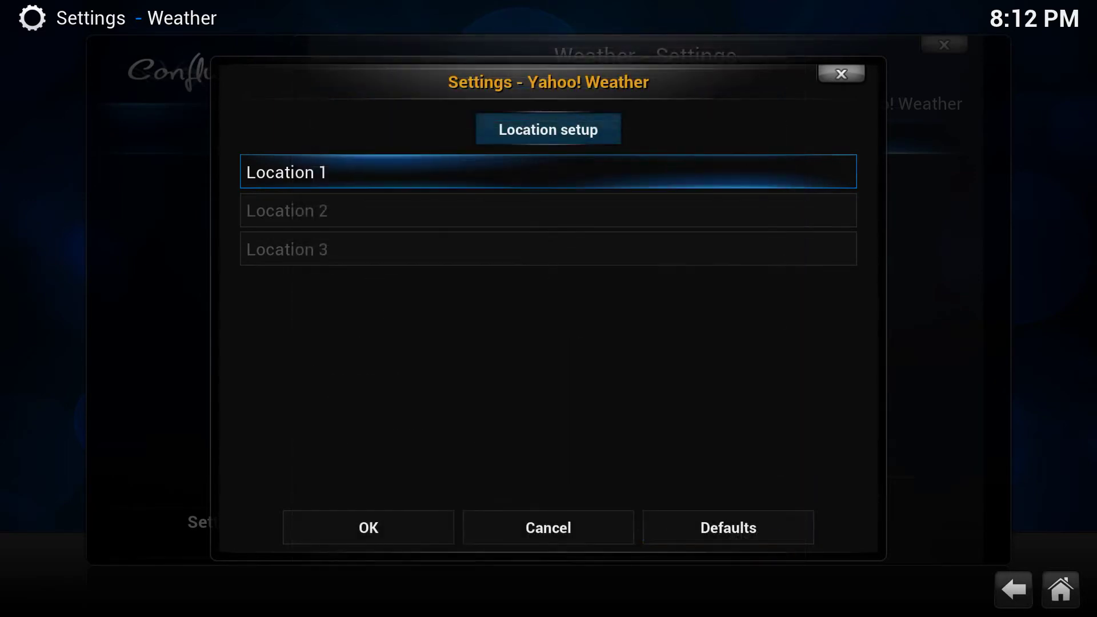
{"action": "key", "text": "Down"}
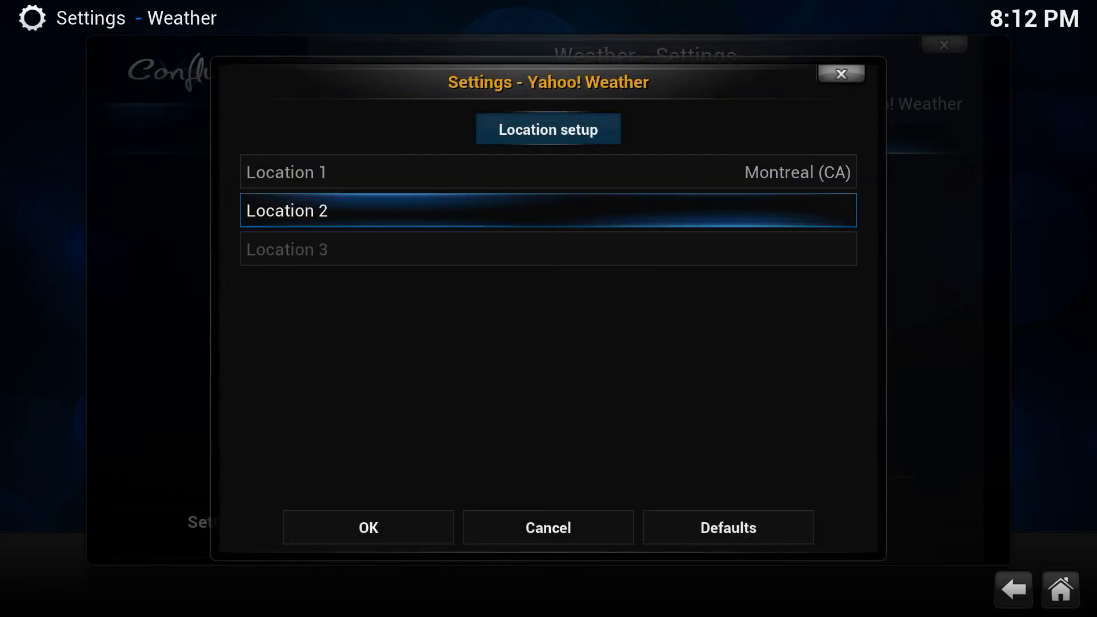
{"action": "key", "text": "Down"}
{"action": "key", "text": "Return"}
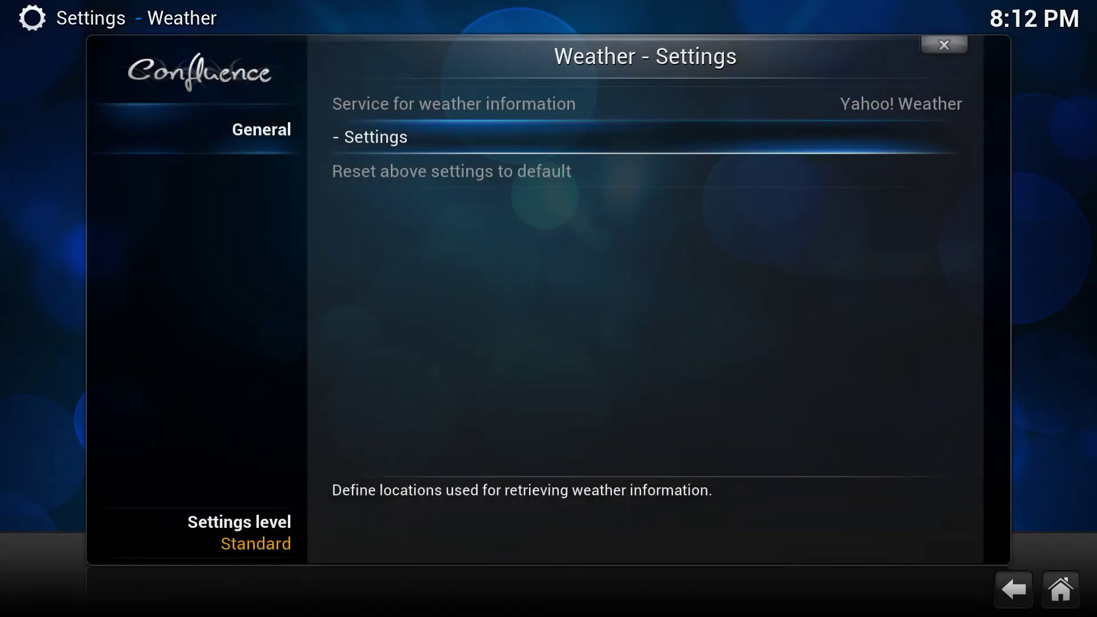
Open the Weather section from the home screen, view the current conditions and daily forecast, and return home
{"action": "key", "text": "Escape"}
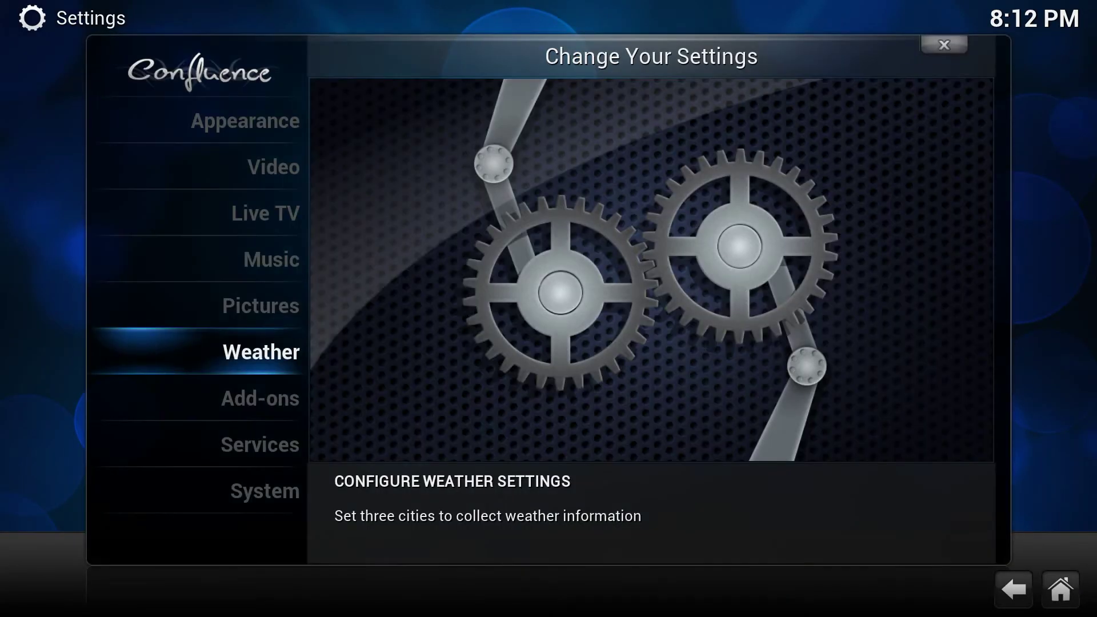
{"action": "key", "text": "Escape"}
{"action": "key", "text": "Left"}
{"action": "key", "text": "Left"}
{"action": "key", "text": "Left"}
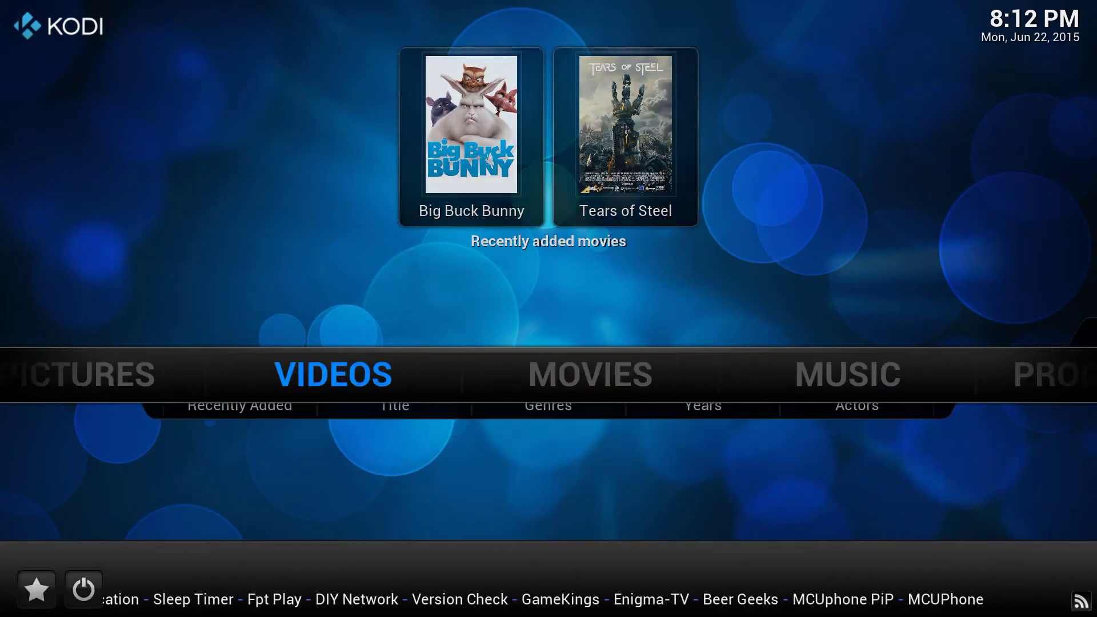
{"action": "key", "text": "Left"}
{"action": "key", "text": "Left"}
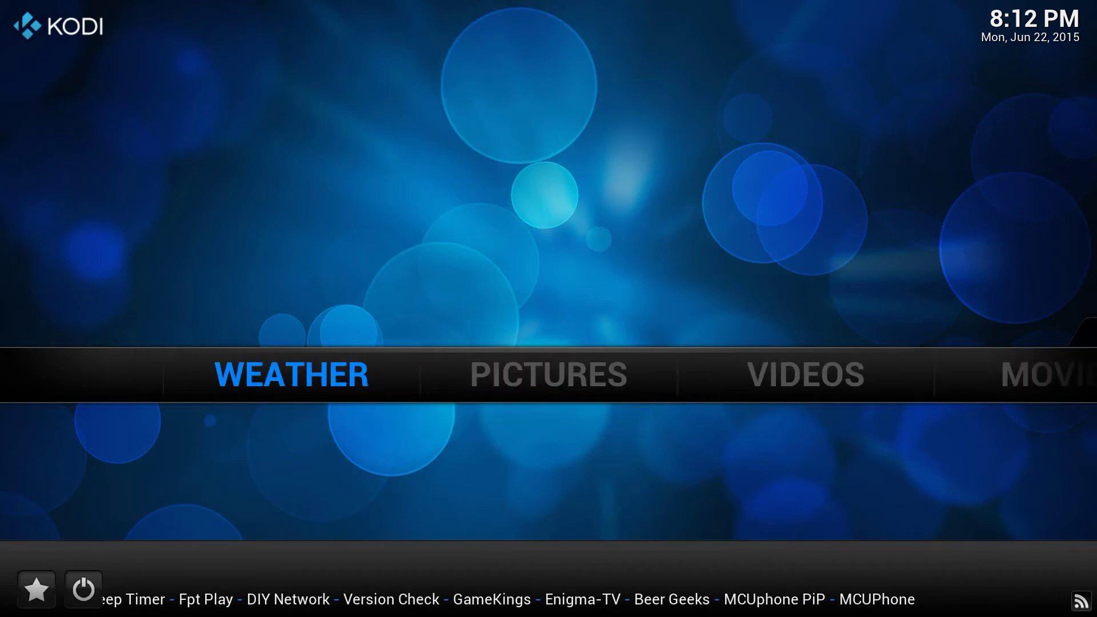
{"action": "key", "text": "Return"}
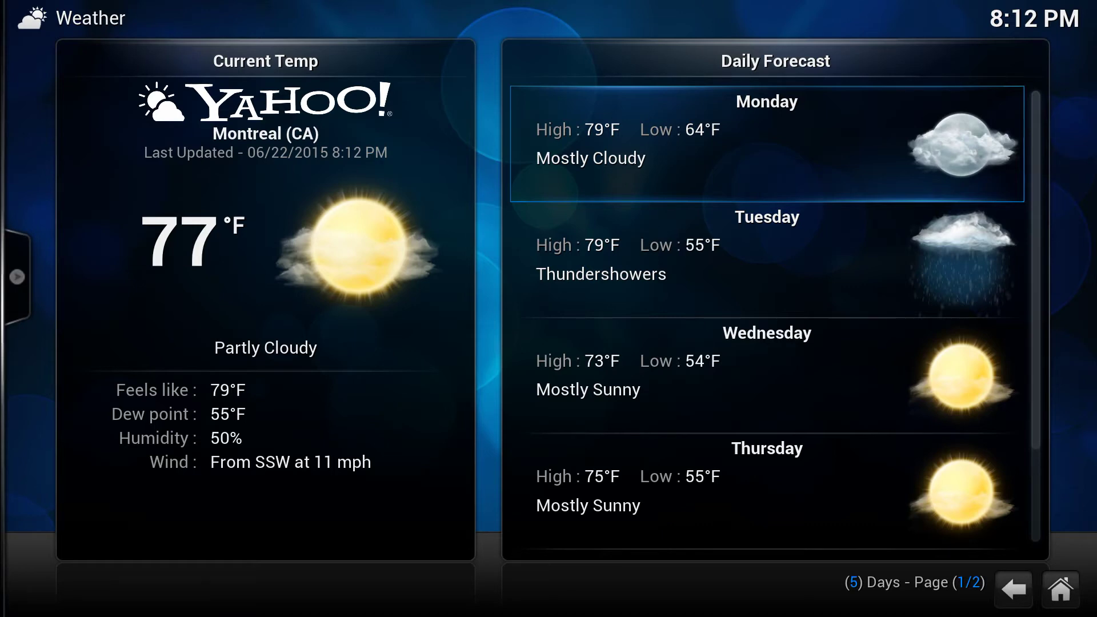
{"action": "key", "text": "Escape"}
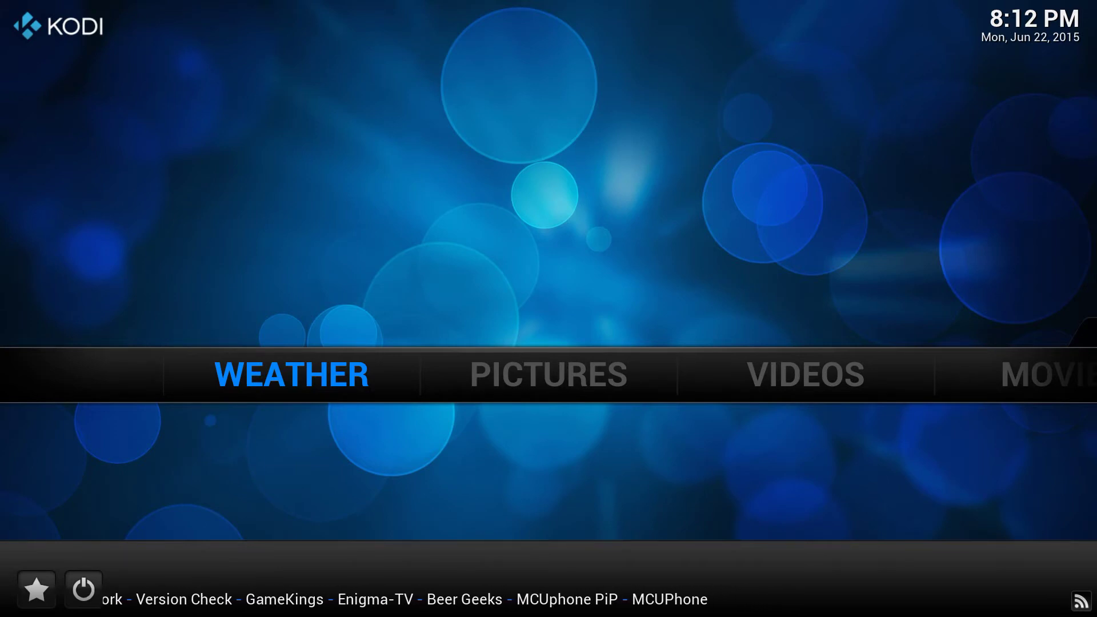
Reopen the settings from the System section and enter the Appearance settings
{"action": "key", "text": "Right"}
{"action": "key", "text": "Right"}
{"action": "key", "text": "Right"}
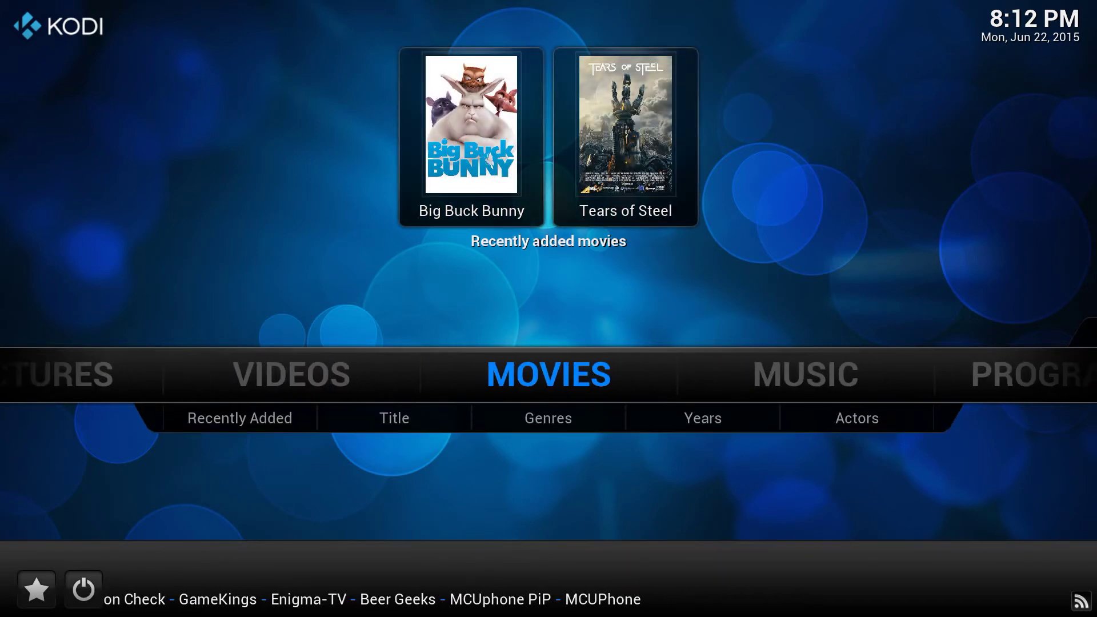
{"action": "key", "text": "Right"}
{"action": "key", "text": "Right"}
{"action": "key", "text": "Right"}
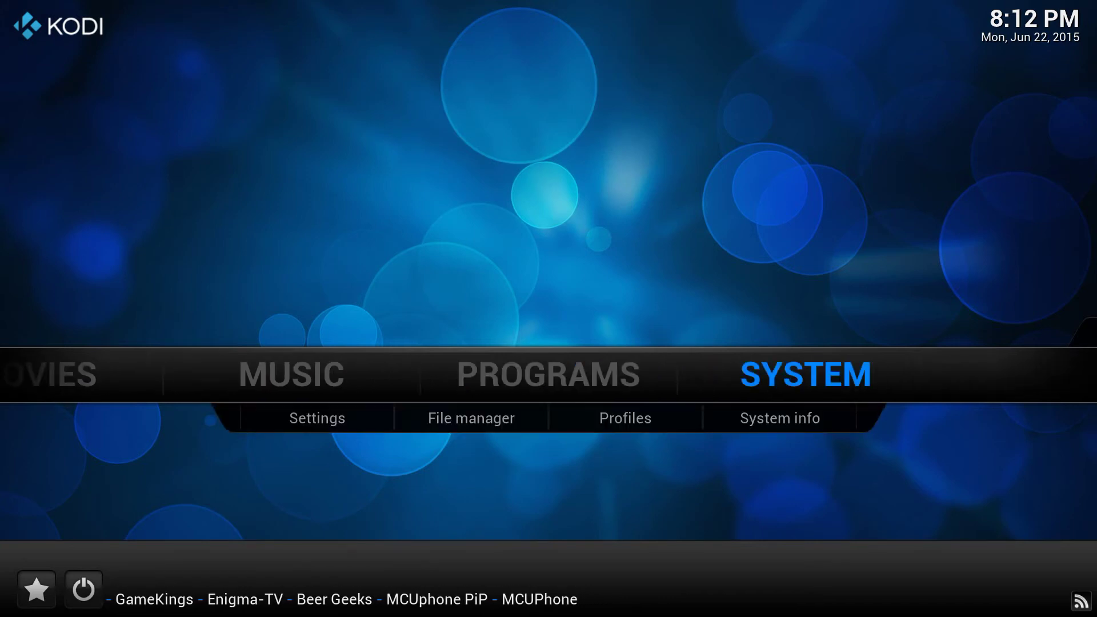
{"action": "key", "text": "Return"}
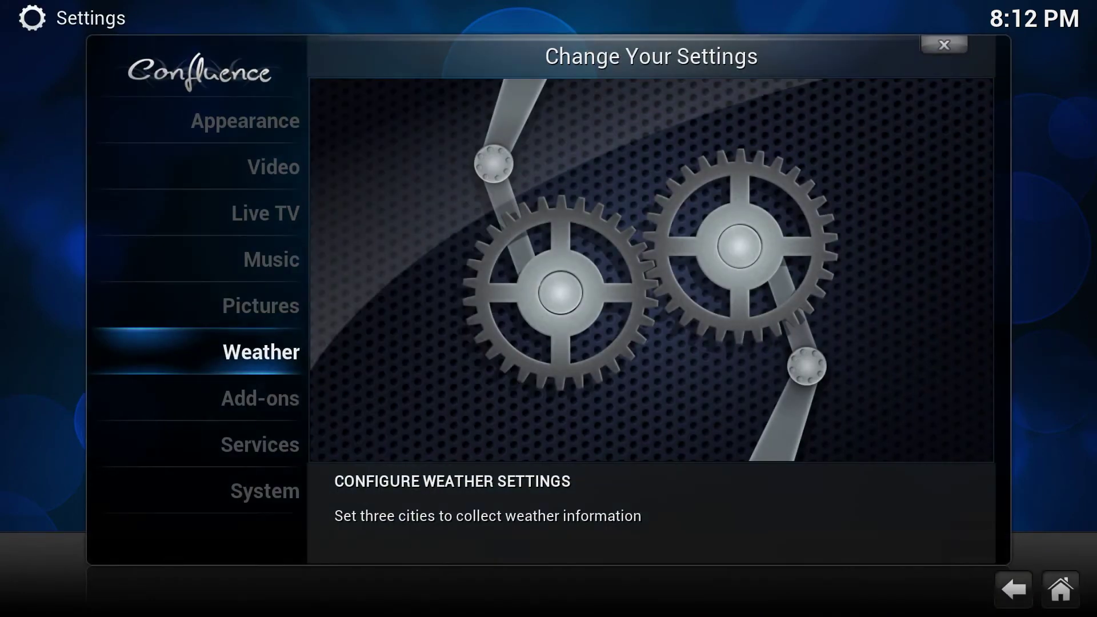
{"action": "key", "text": "Up"}
{"action": "key", "text": "Up"}
{"action": "key", "text": "Up"}
{"action": "key", "text": "Up"}
{"action": "key", "text": "Up"}
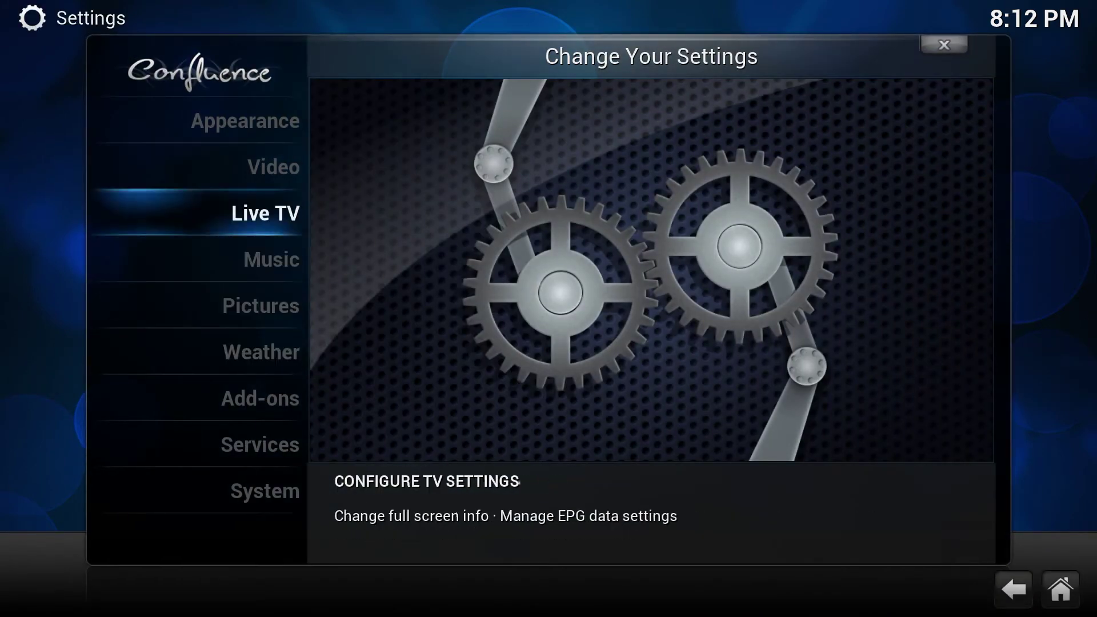
{"action": "key", "text": "Return"}
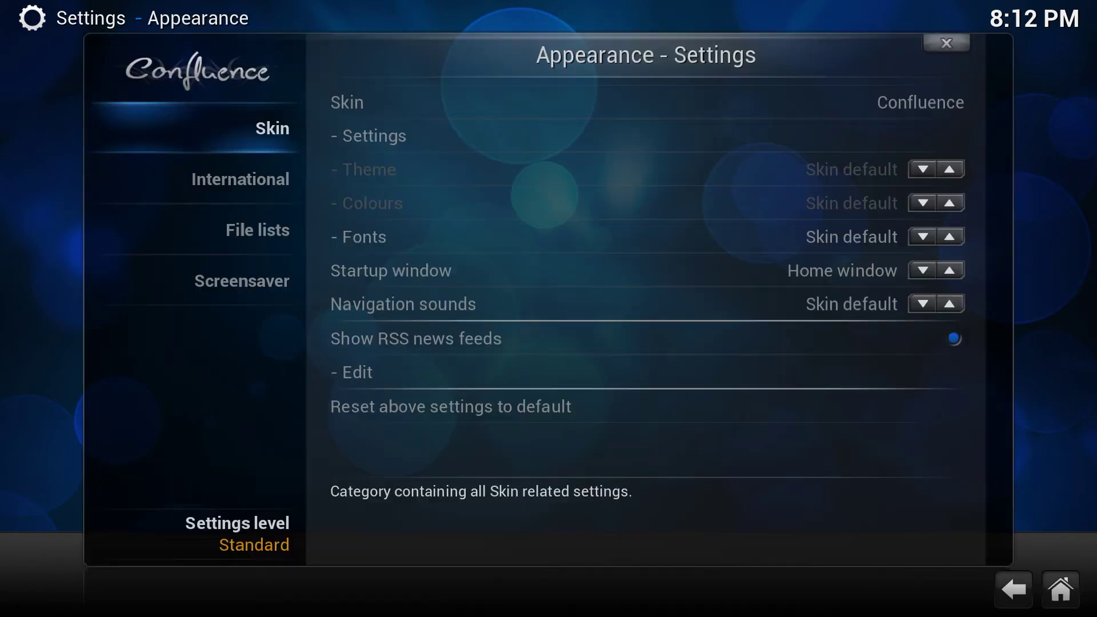
Switch the settings level in the Appearance settings to Expert and return it to Standard
{"action": "key", "text": "Down"}
{"action": "key", "text": "Down"}
{"action": "key", "text": "Down"}
{"action": "key", "text": "Down"}
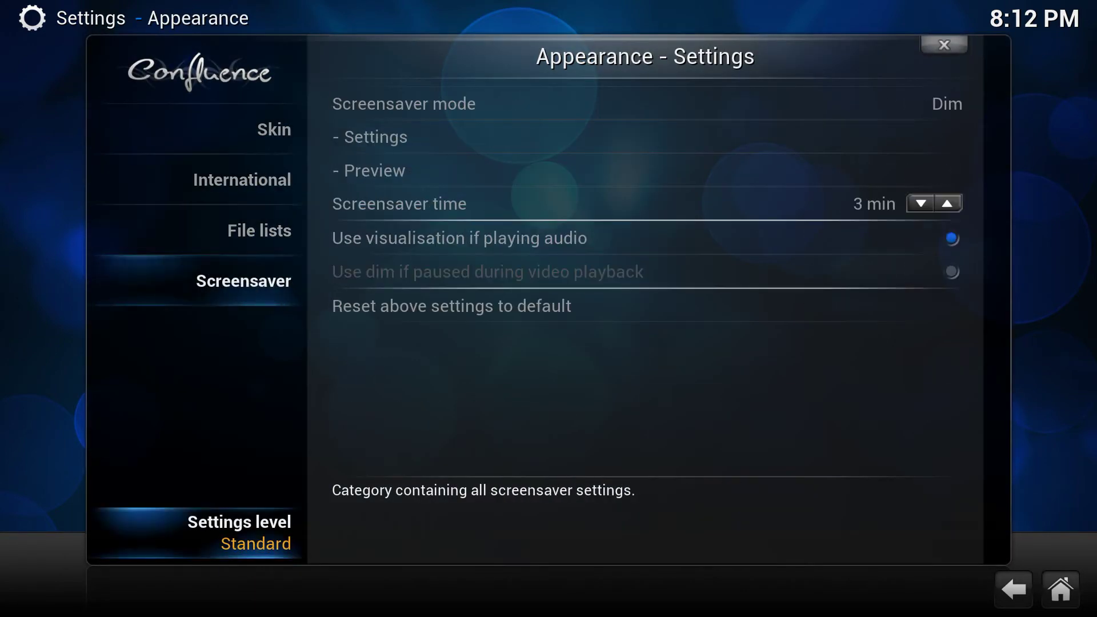
{"action": "key", "text": "Return"}
{"action": "key", "text": "Return"}
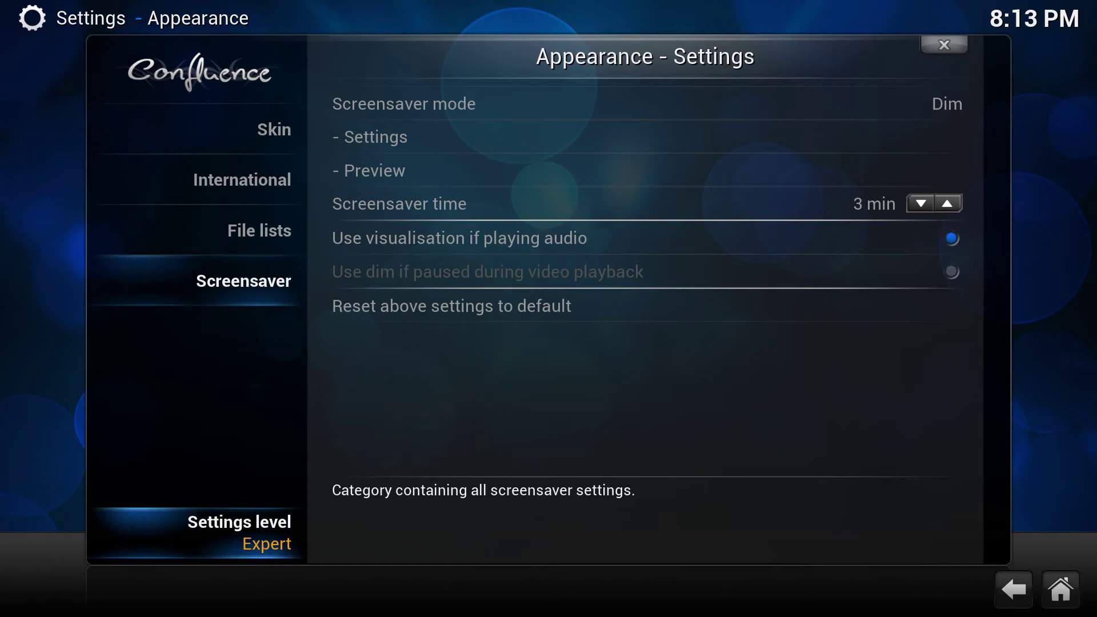
{"action": "key", "text": "Return"}
{"action": "key", "text": "Return"}
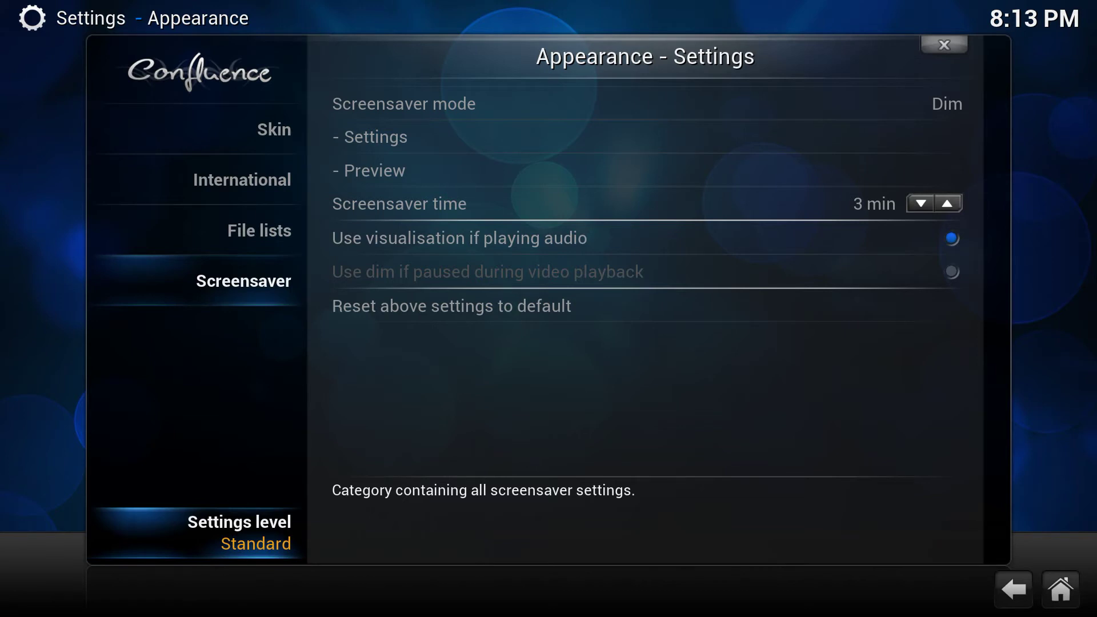
Review the installed skins, Confluence and re-Touched, and open the catalogue for getting more skins
{"action": "key", "text": "Down"}
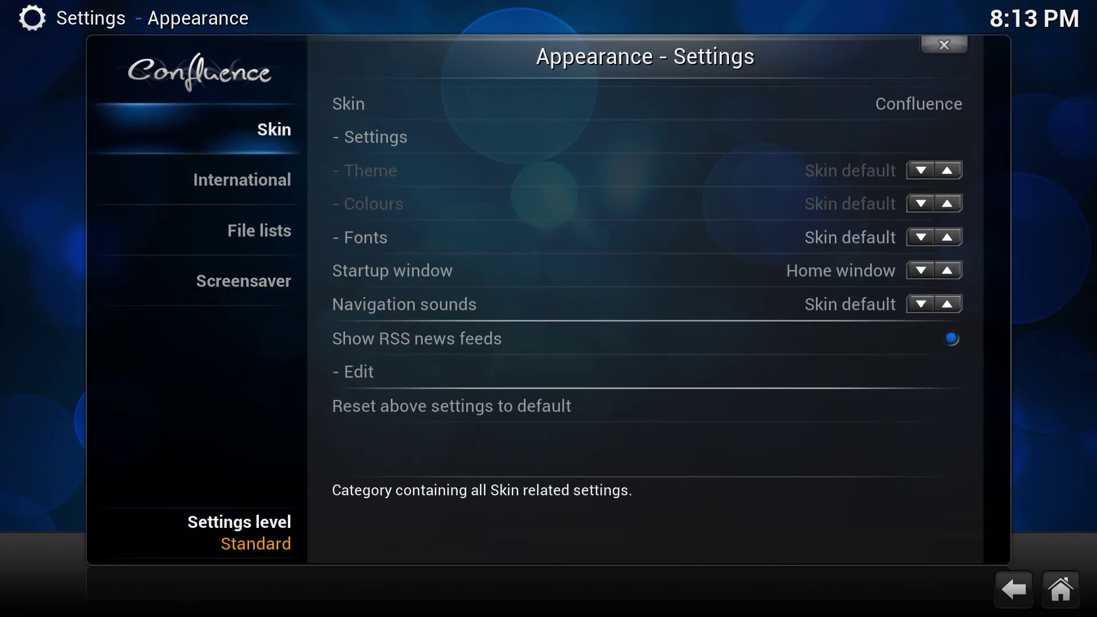
{"action": "key", "text": "Right"}
{"action": "key", "text": "Return"}
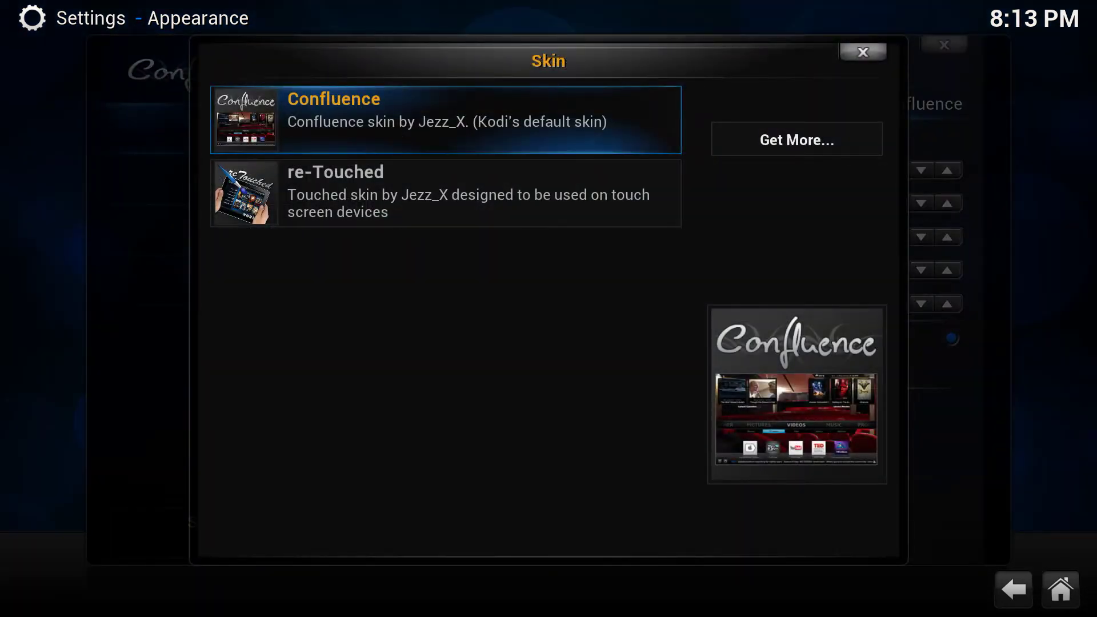
{"action": "key", "text": "Down"}
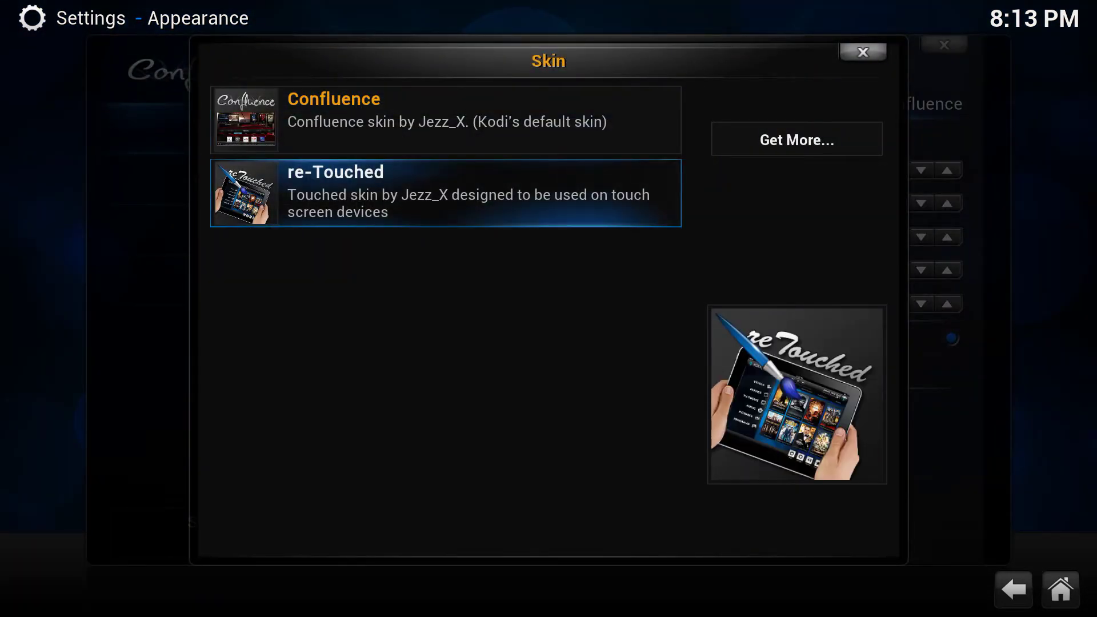
{"action": "key", "text": "Up"}
{"action": "key", "text": "Right"}
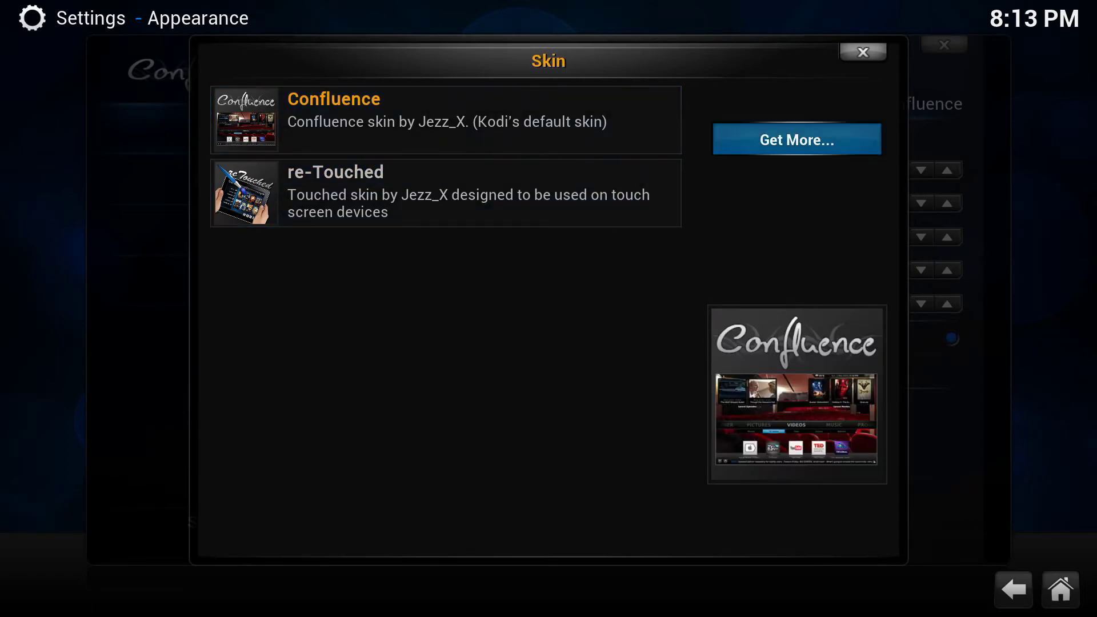
{"action": "key", "text": "Return"}
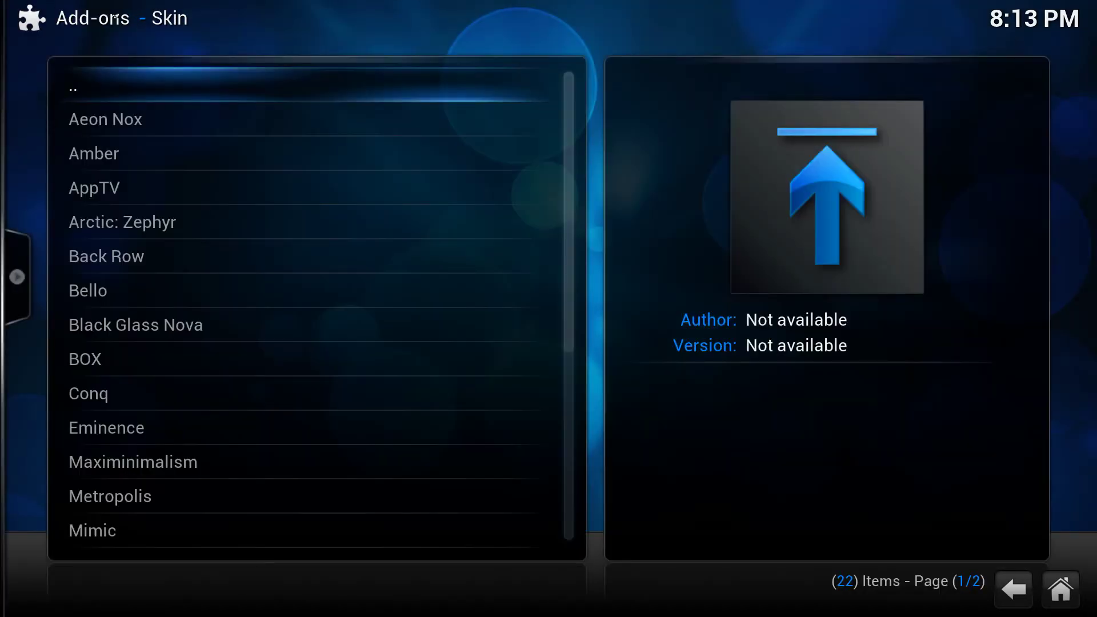
Browse the available skins and open the add-on information for Black Glass Nova
{"action": "key", "text": "Down"}
{"action": "key", "text": "Down"}
{"action": "key", "text": "Down"}
{"action": "key", "text": "Down"}
{"action": "key", "text": "Down"}
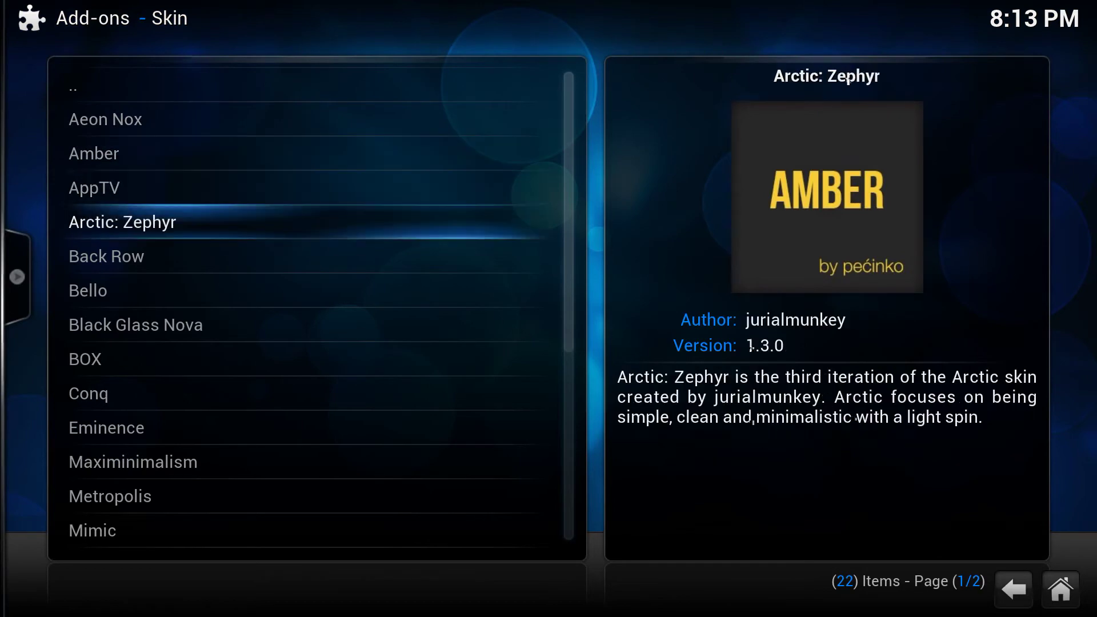
{"action": "key", "text": "Down"}
{"action": "key", "text": "Down"}
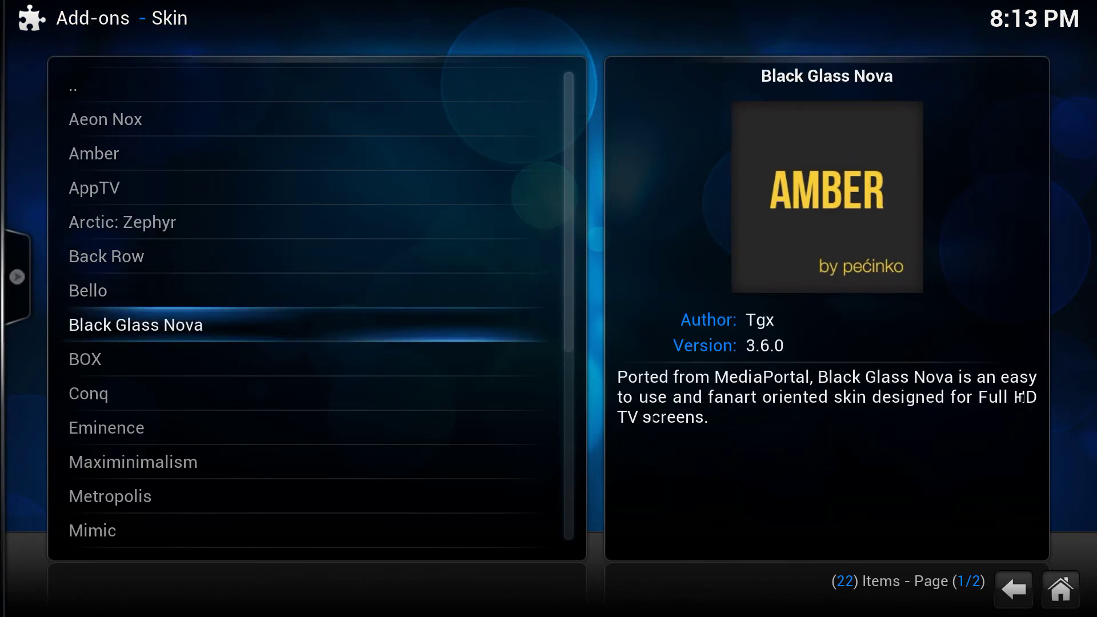
{"action": "key", "text": "Return"}
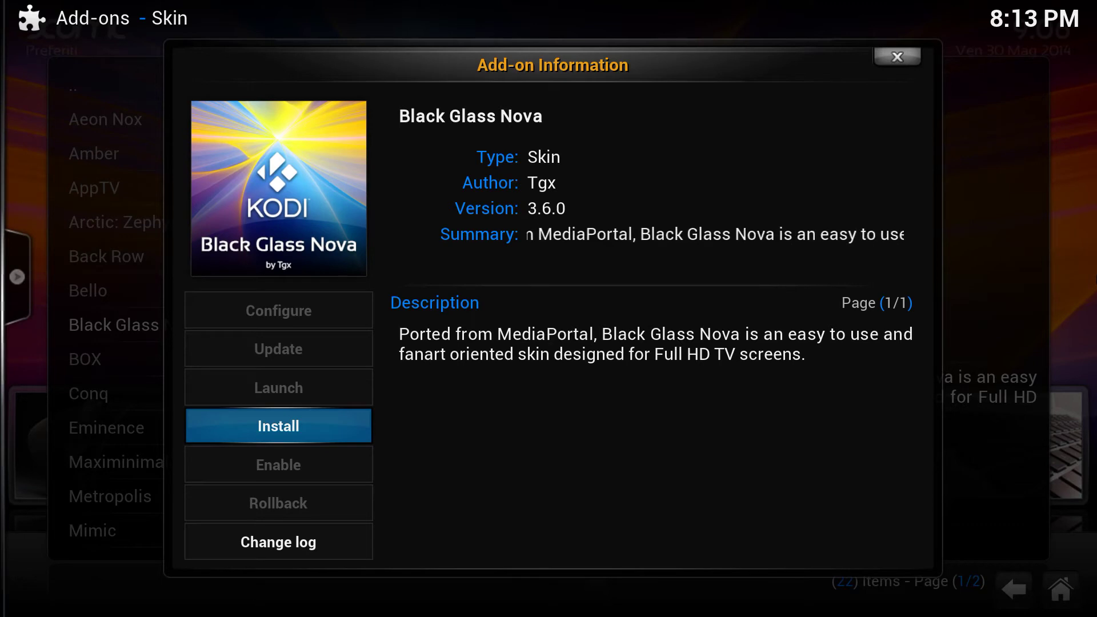
Install the Black Glass Nova skin, switch to it and keep the change
{"action": "key", "text": "Down"}
{"action": "key", "text": "Up"}
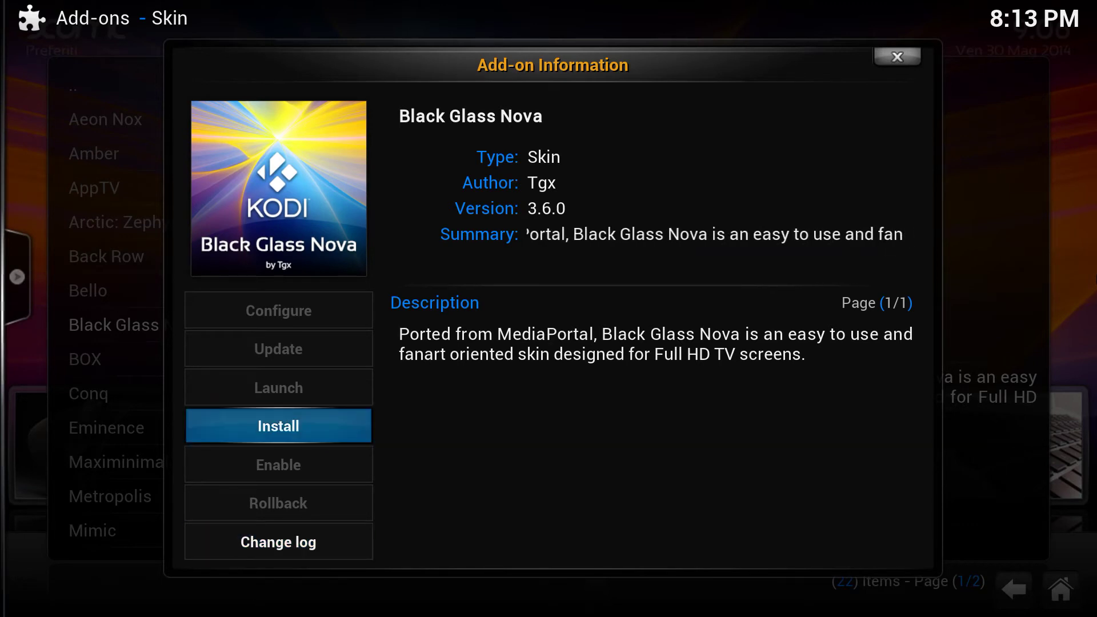
{"action": "key", "text": "Escape"}
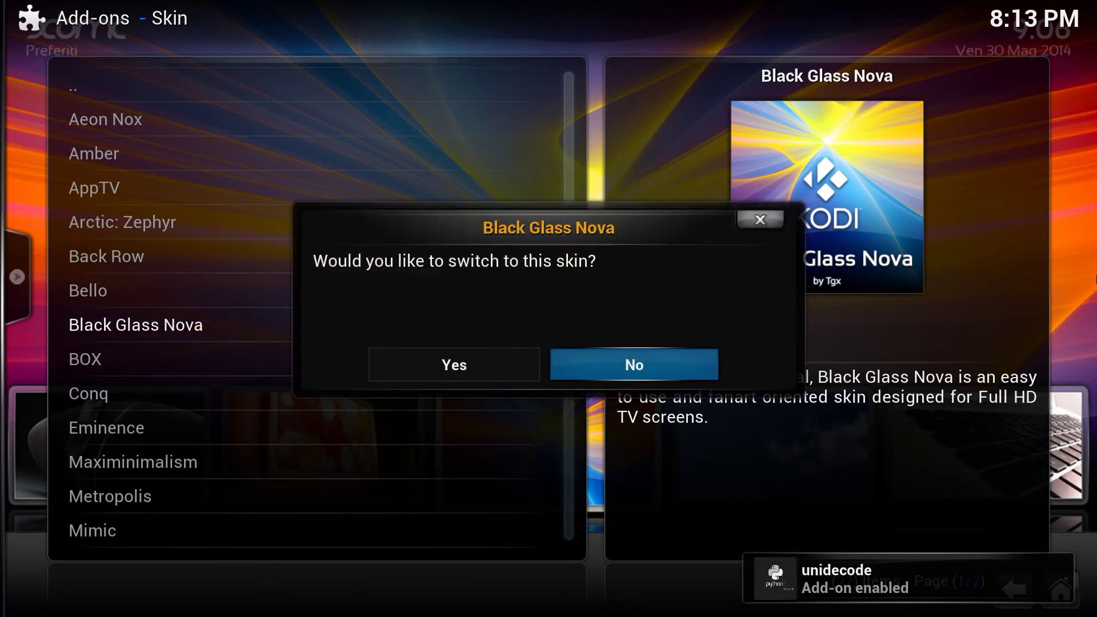
{"action": "key", "text": "Left"}
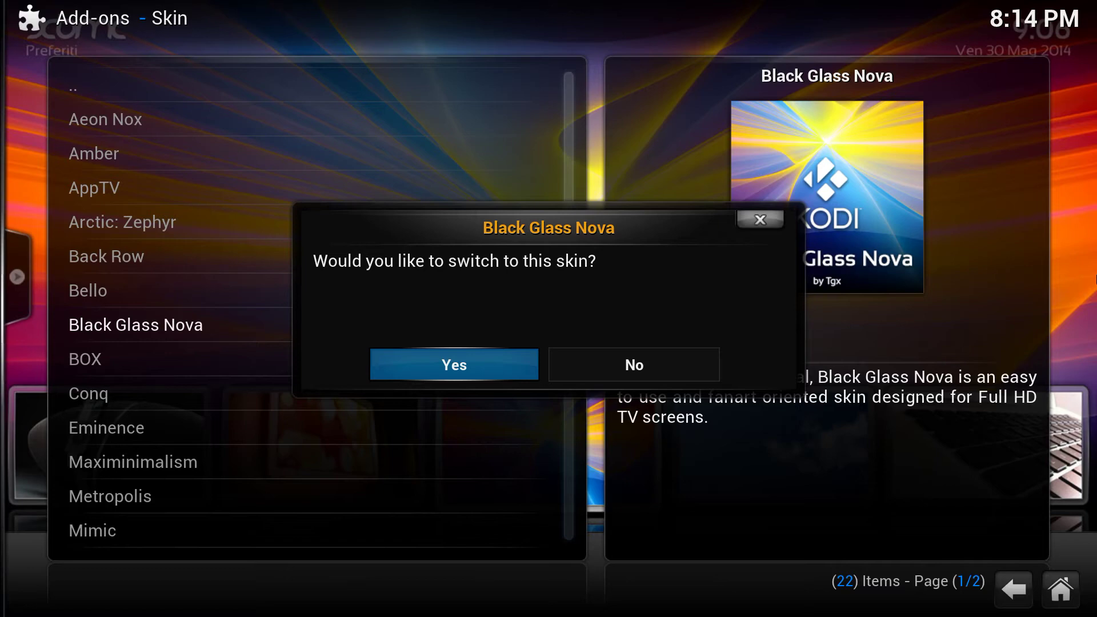
{"action": "key", "text": "Return"}
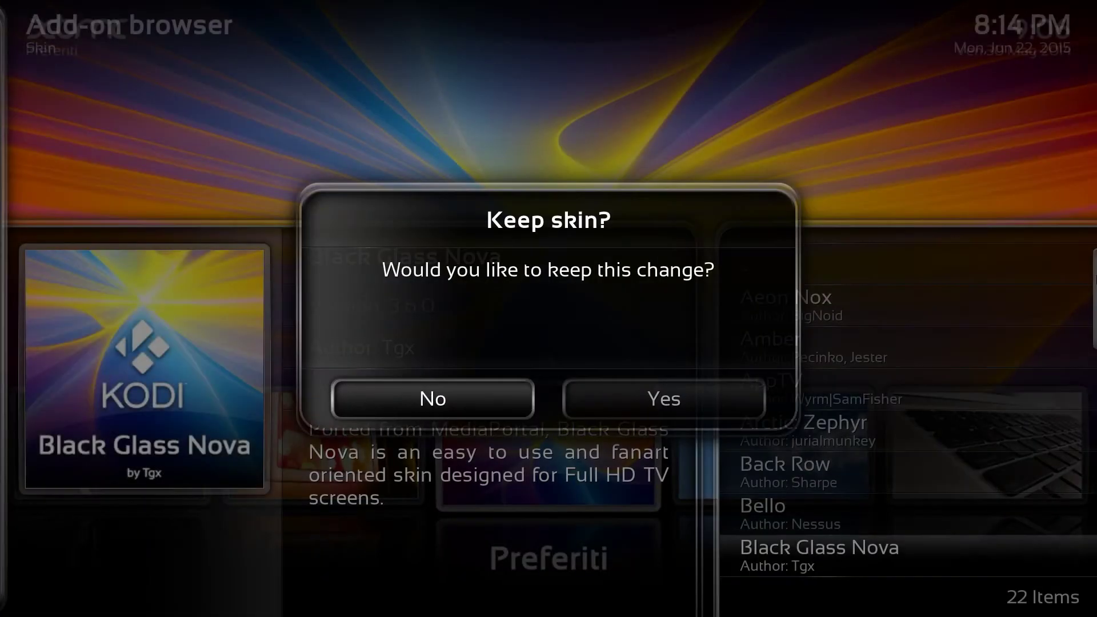
{"action": "key", "text": "Right"}
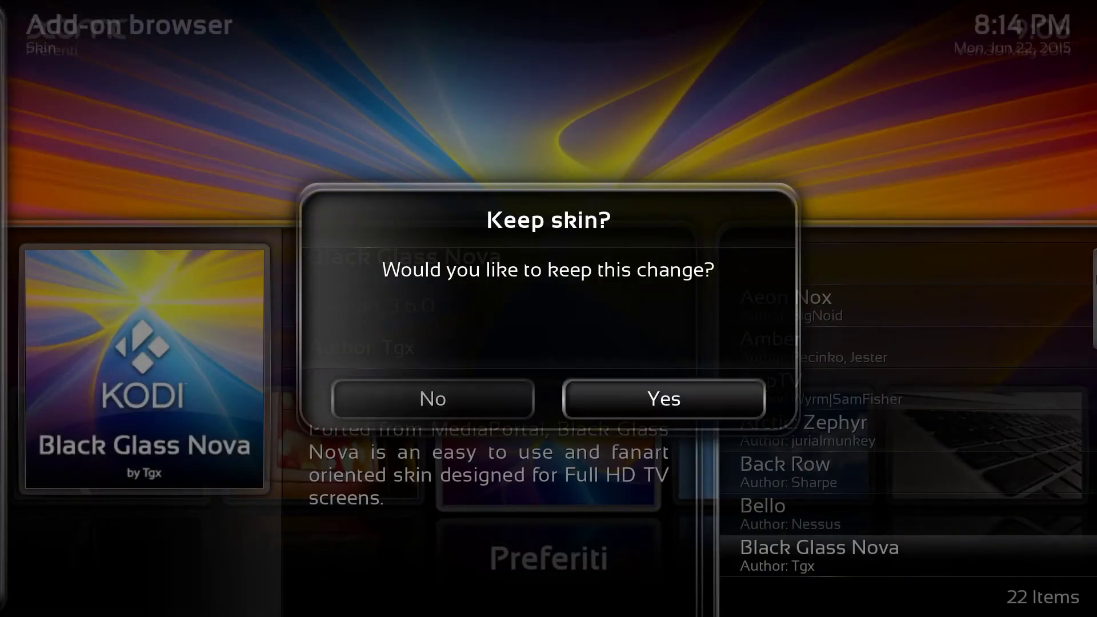
{"action": "key", "text": "Return"}
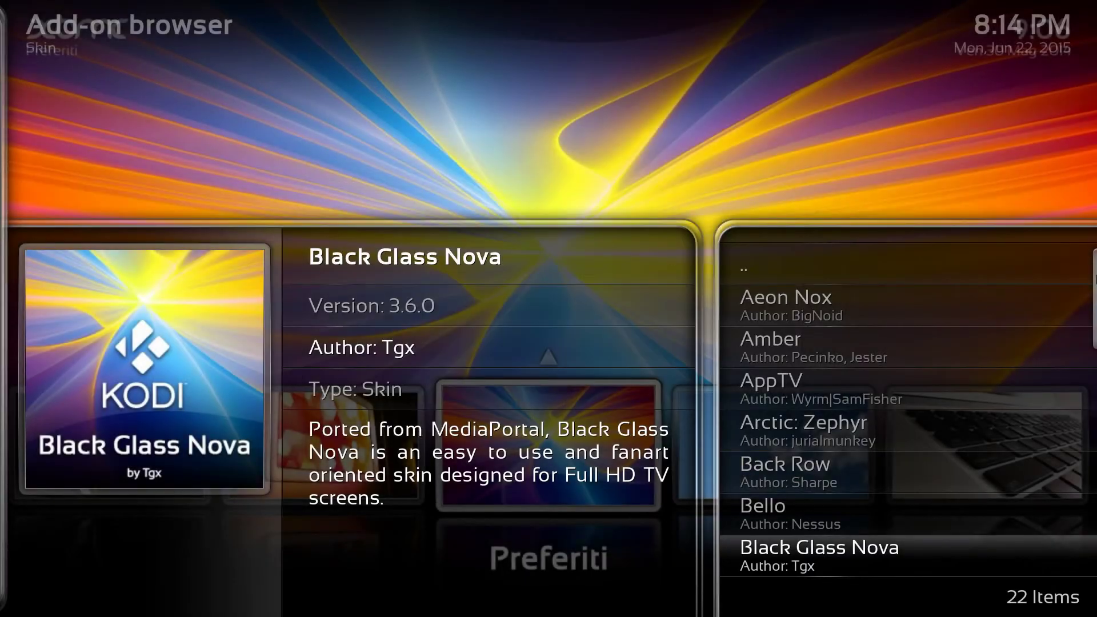
Return to the home screen and review its sections in the Black Glass Nova skin, including Music, Favourites, Movies, Add-ons and Pictures
{"action": "key", "text": "BackSpace"}
{"action": "key", "text": "BackSpace"}
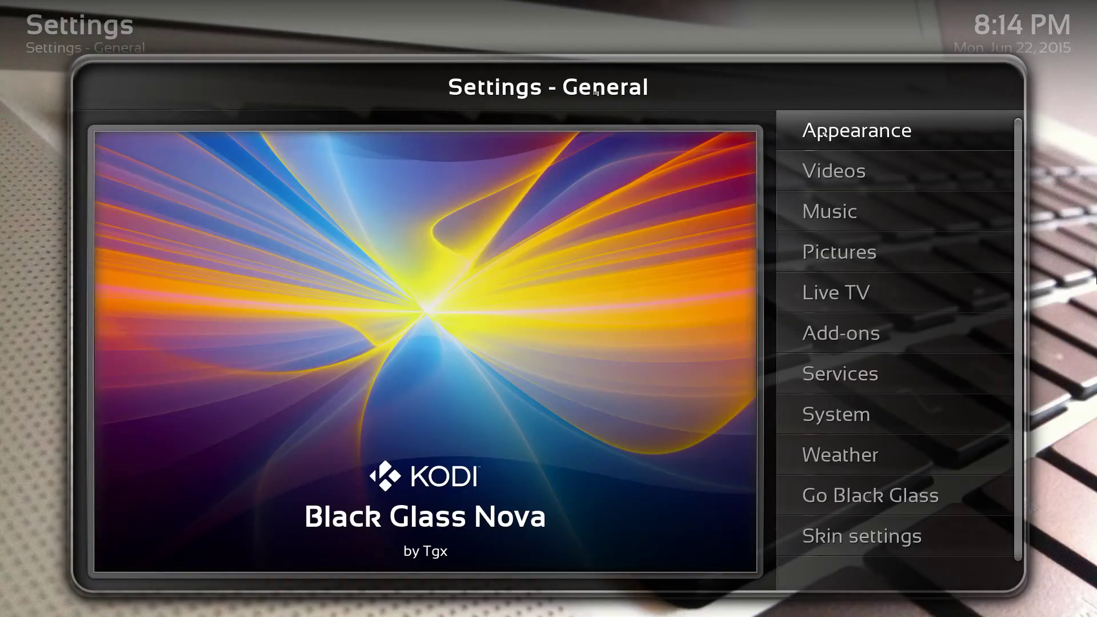
{"action": "key", "text": "BackSpace"}
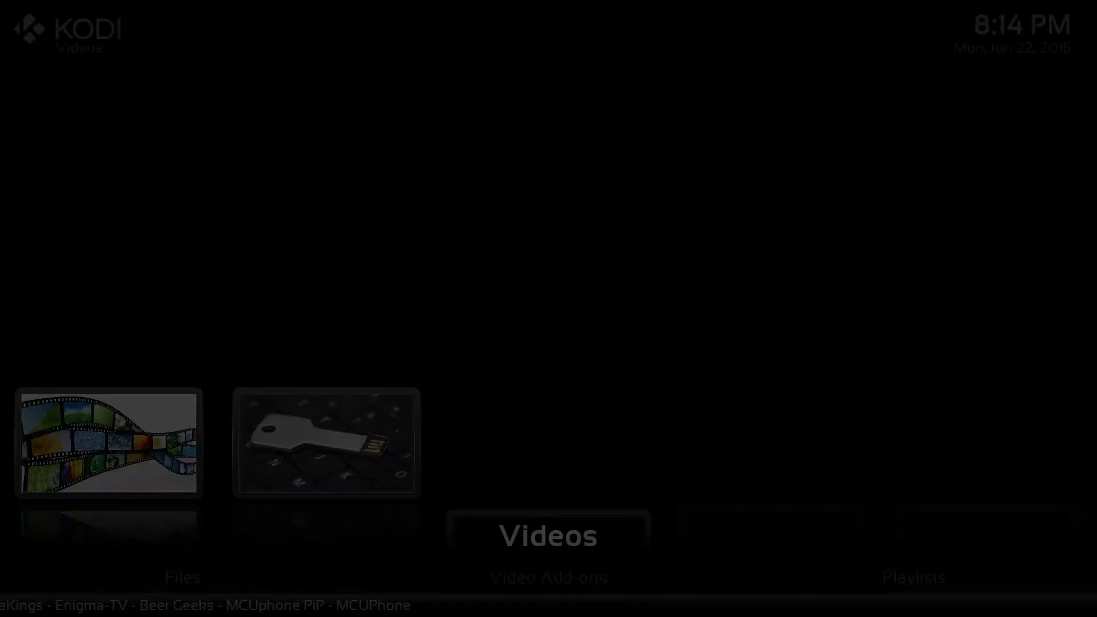
{"action": "key", "text": "Right"}
{"action": "key", "text": "Right"}
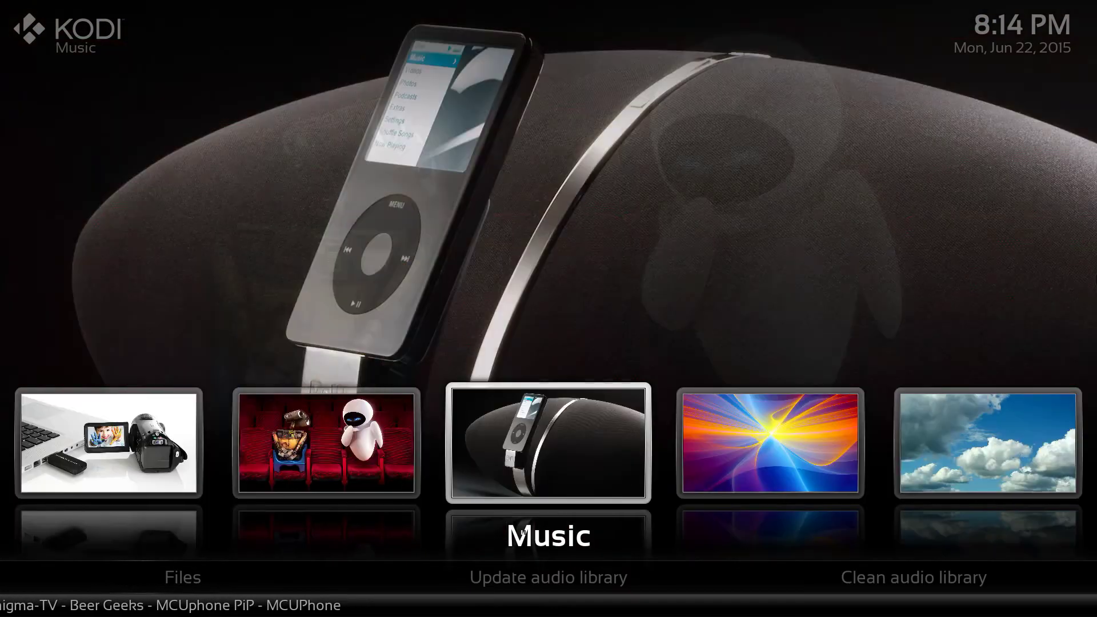
{"action": "key", "text": "Right"}
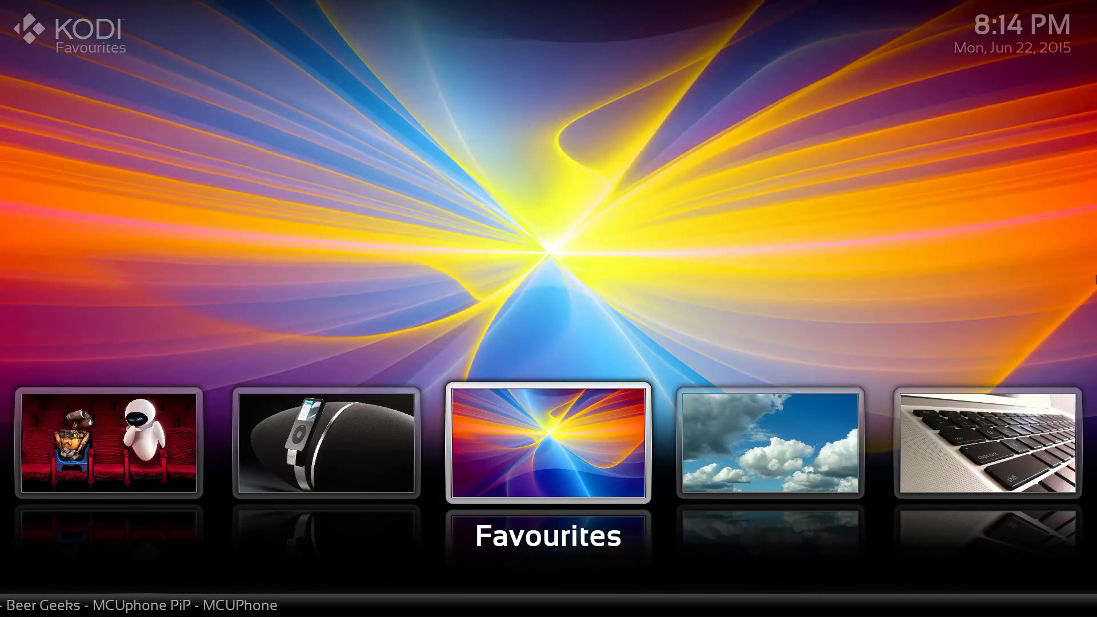
{"action": "key", "text": "Left"}
{"action": "key", "text": "Left"}
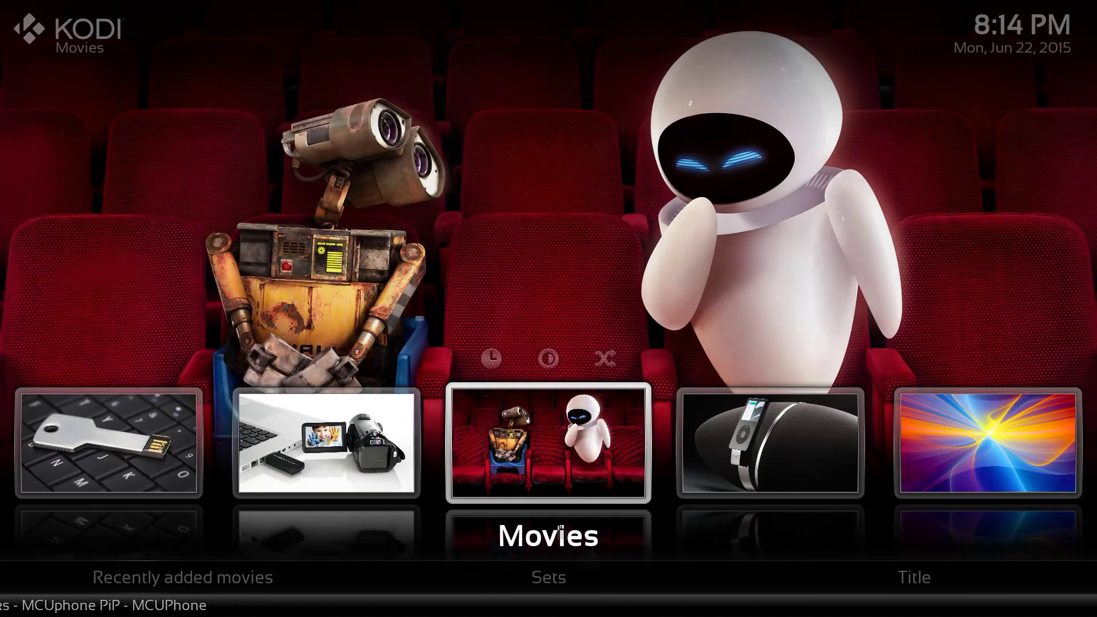
{"action": "key", "text": "Left"}
{"action": "key", "text": "Left"}
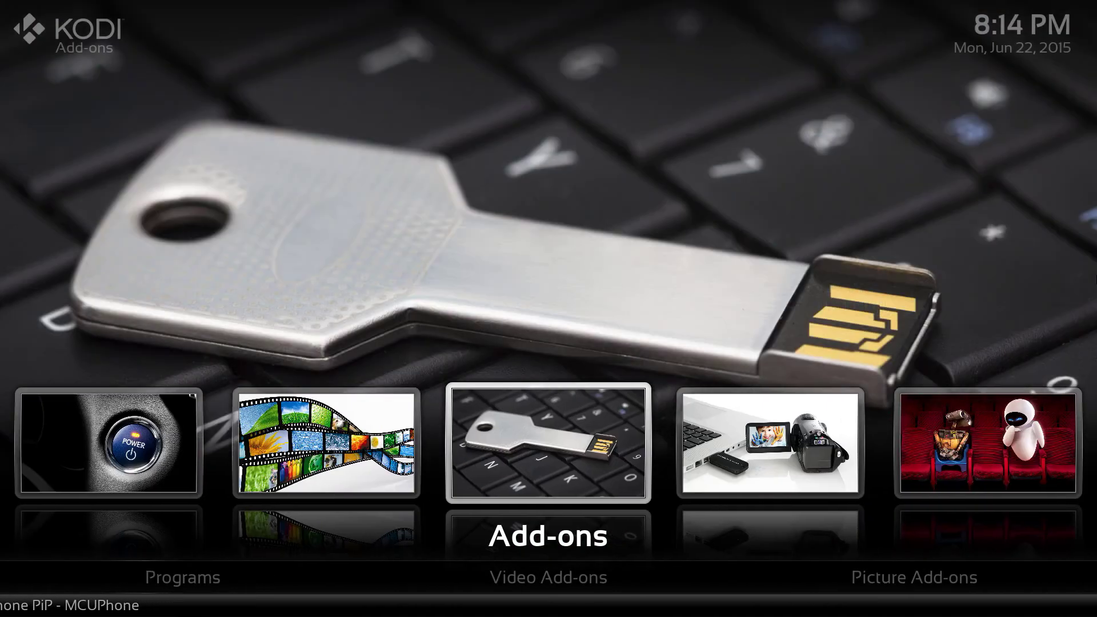
{"action": "key", "text": "Left"}
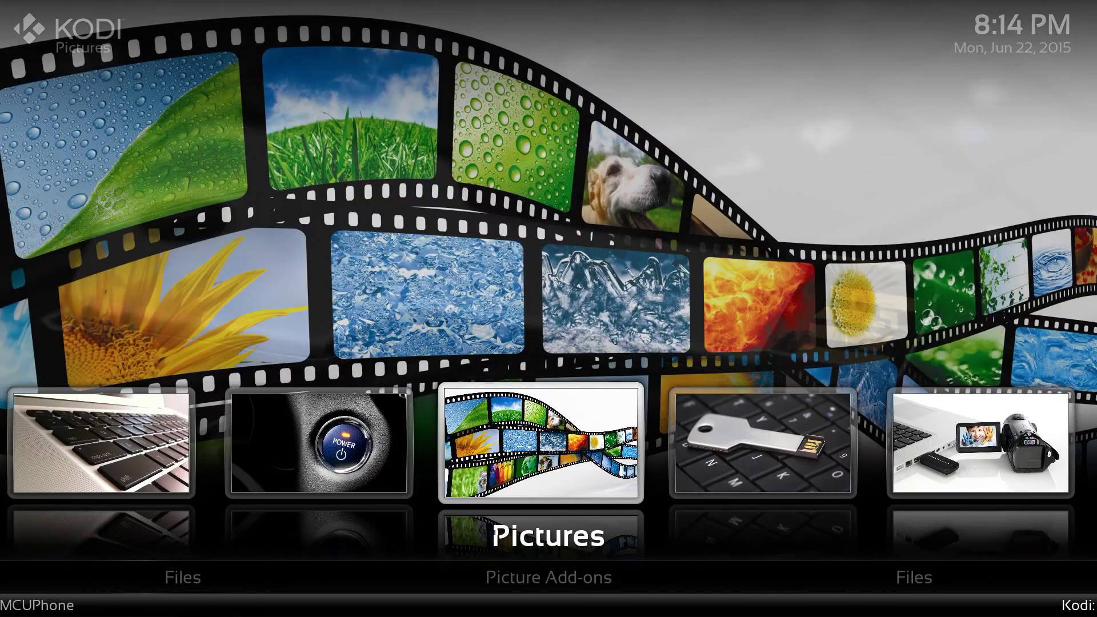
{"action": "key", "text": "Left"}
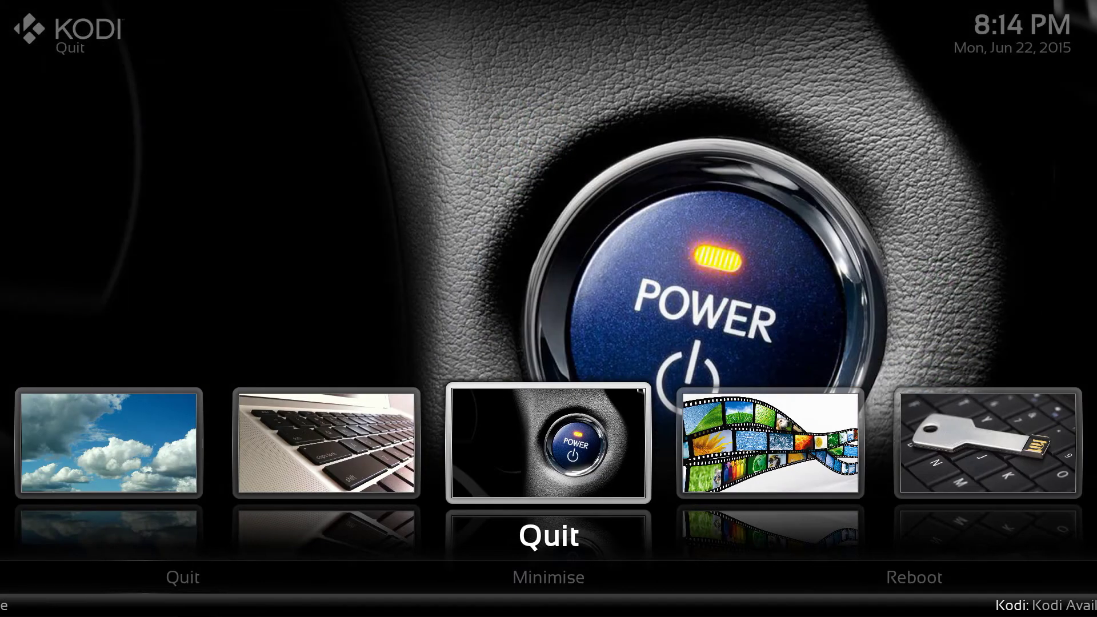
Open the list of installed skins from the Appearance settings
{"action": "key", "text": "Left"}
{"action": "key", "text": "Left"}
{"action": "key", "text": "Right"}
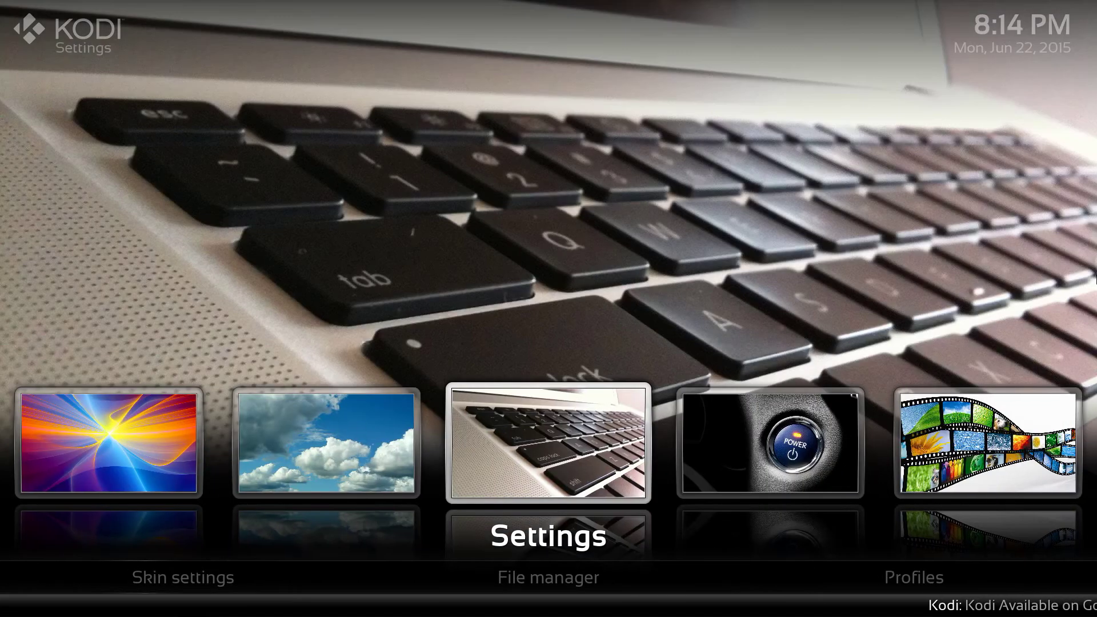
{"action": "key", "text": "Return"}
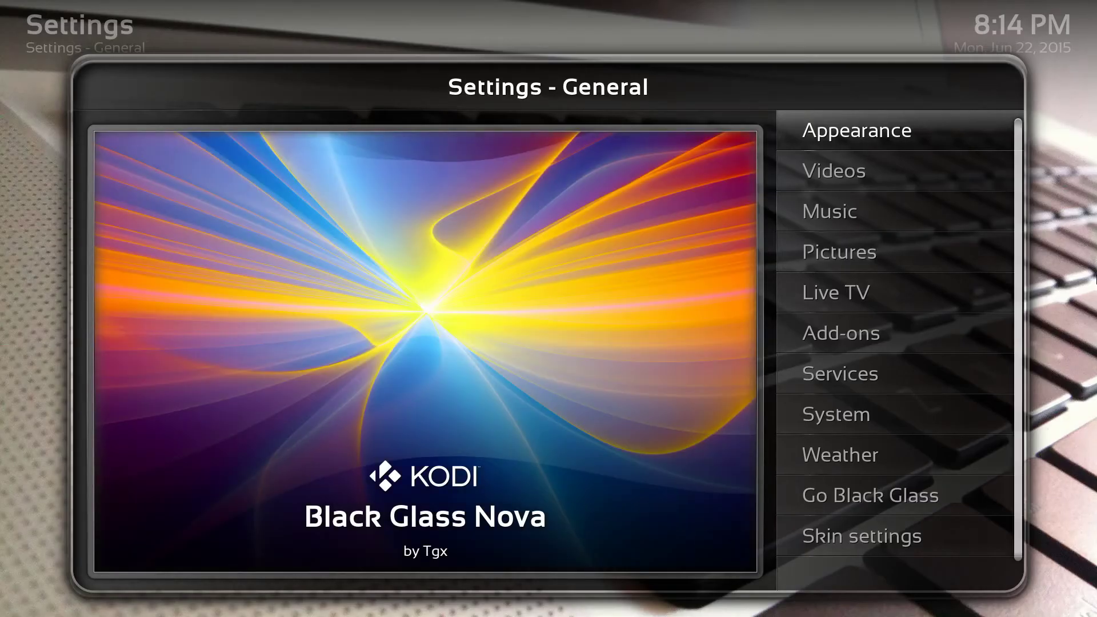
{"action": "key", "text": "Return"}
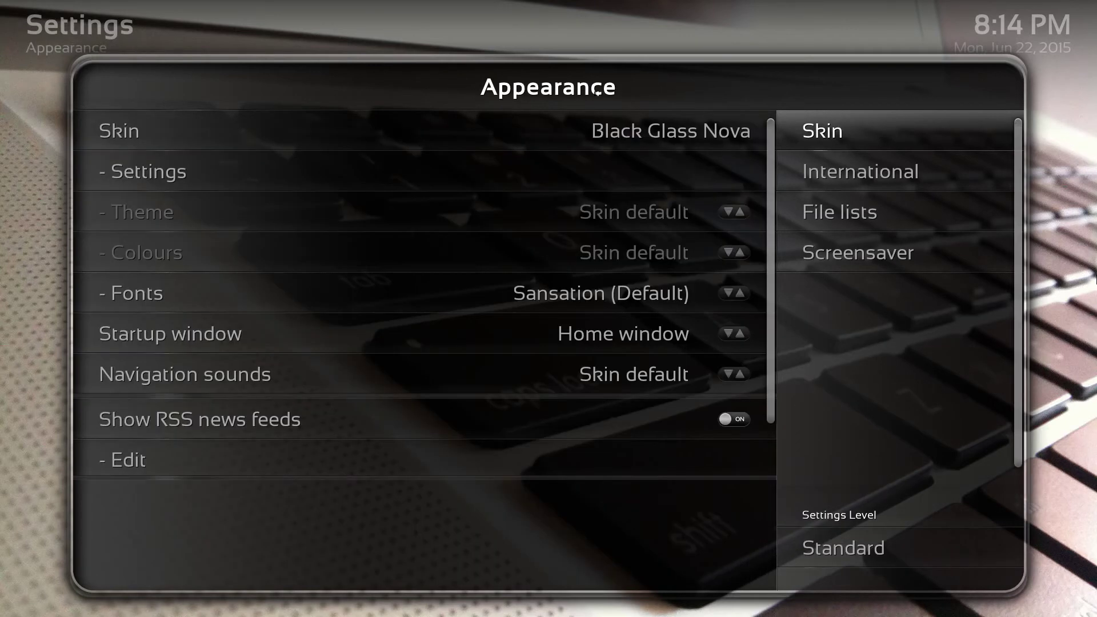
{"action": "key", "text": "Left"}
{"action": "key", "text": "Return"}
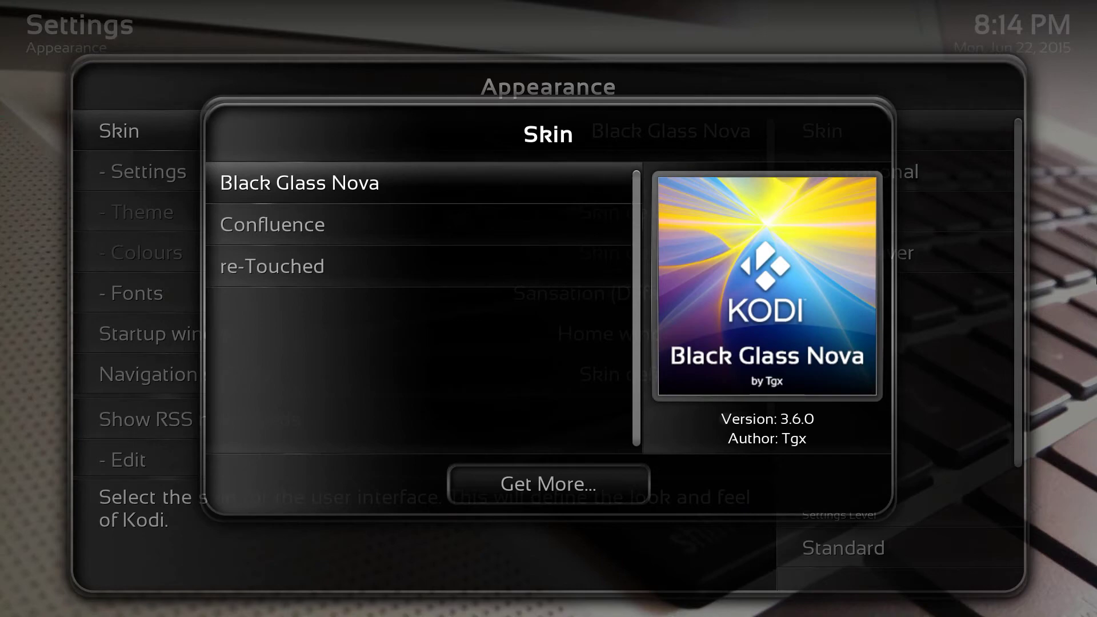
Open the catalogue for getting more skins and show the add-on information for Aeon Nox
{"action": "key", "text": "Down"}
{"action": "key", "text": "Down"}
{"action": "key", "text": "Return"}
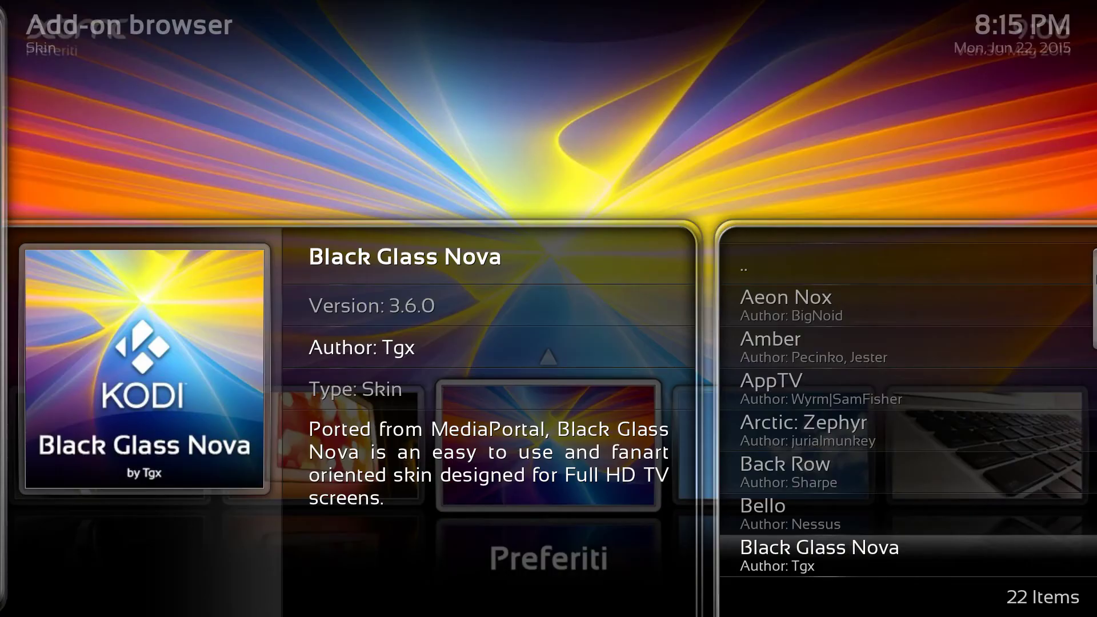
{"action": "key", "text": "Down"}
{"action": "key", "text": "Up"}
{"action": "key", "text": "Up"}
{"action": "key", "text": "Up"}
{"action": "key", "text": "Up"}
{"action": "key", "text": "Up"}
{"action": "key", "text": "Up"}
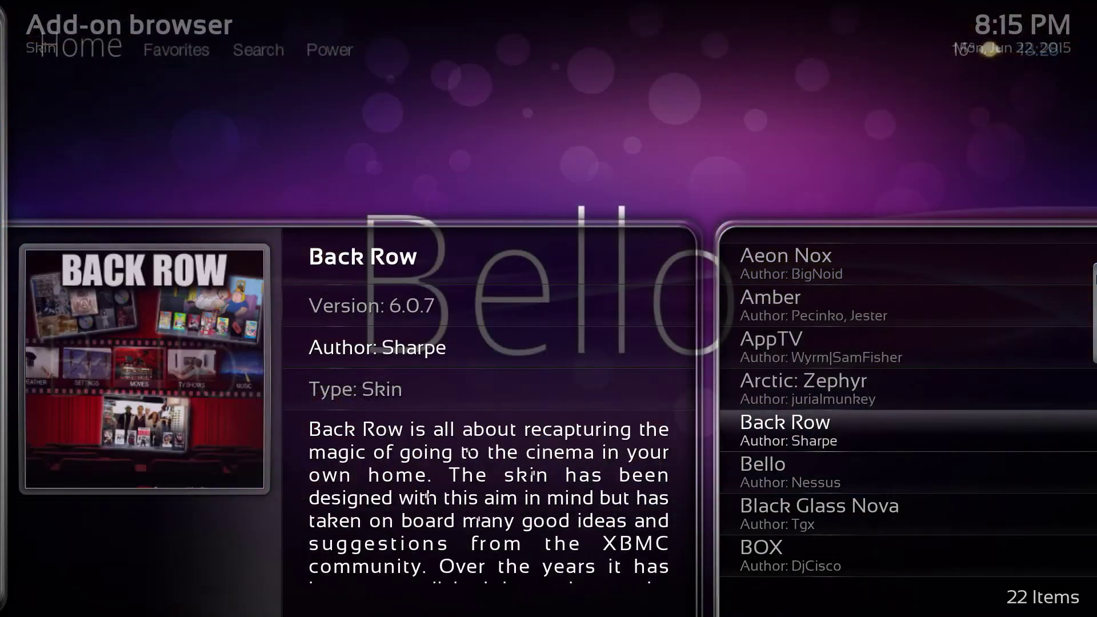
{"action": "key", "text": "Up"}
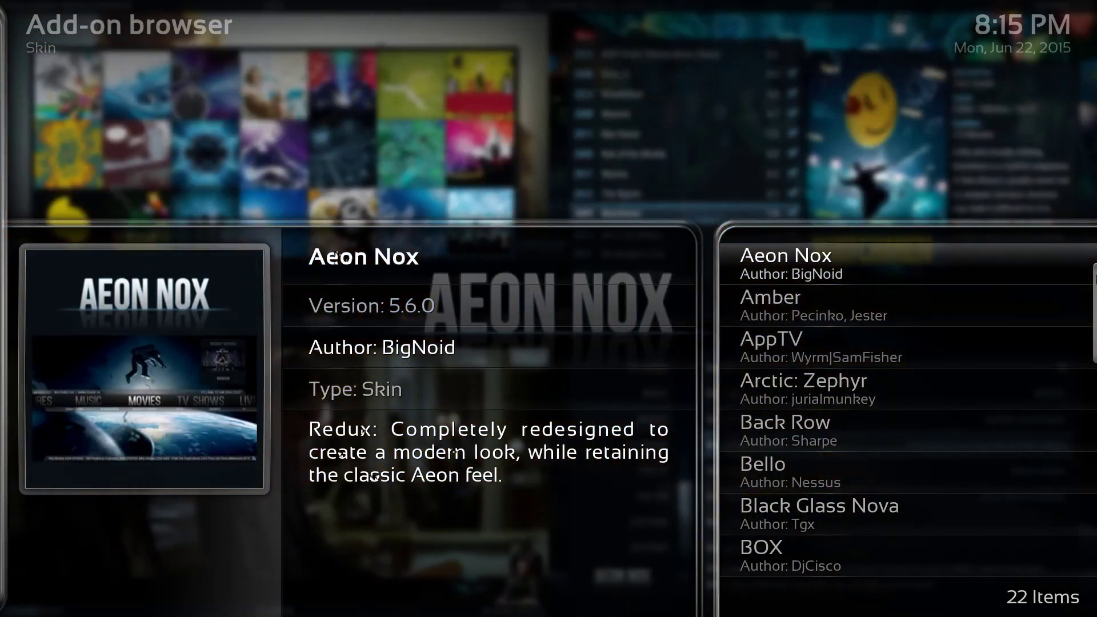
{"action": "key", "text": "Return"}
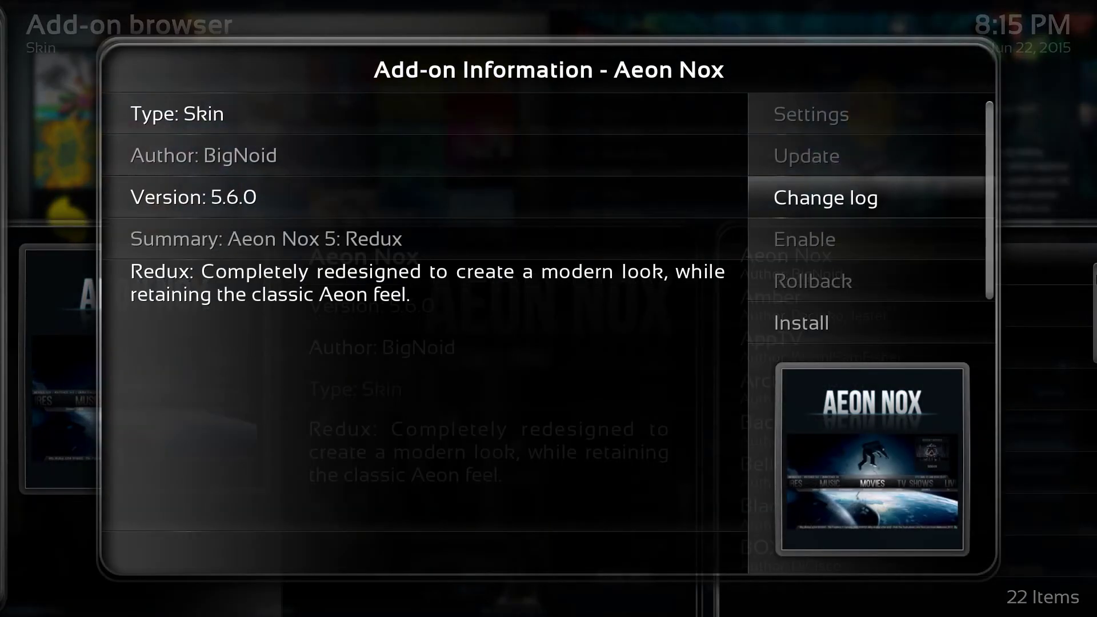
Install the Aeon Nox skin, switch to it and keep the change
{"action": "key", "text": "Down"}
{"action": "key", "text": "Return"}
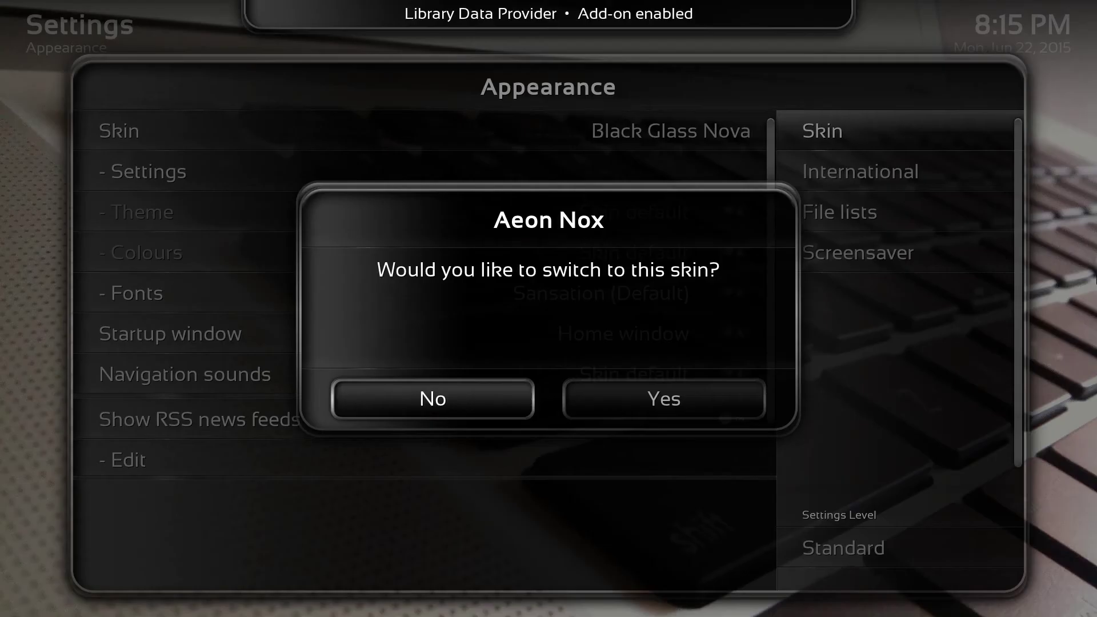
{"action": "key", "text": "Right"}
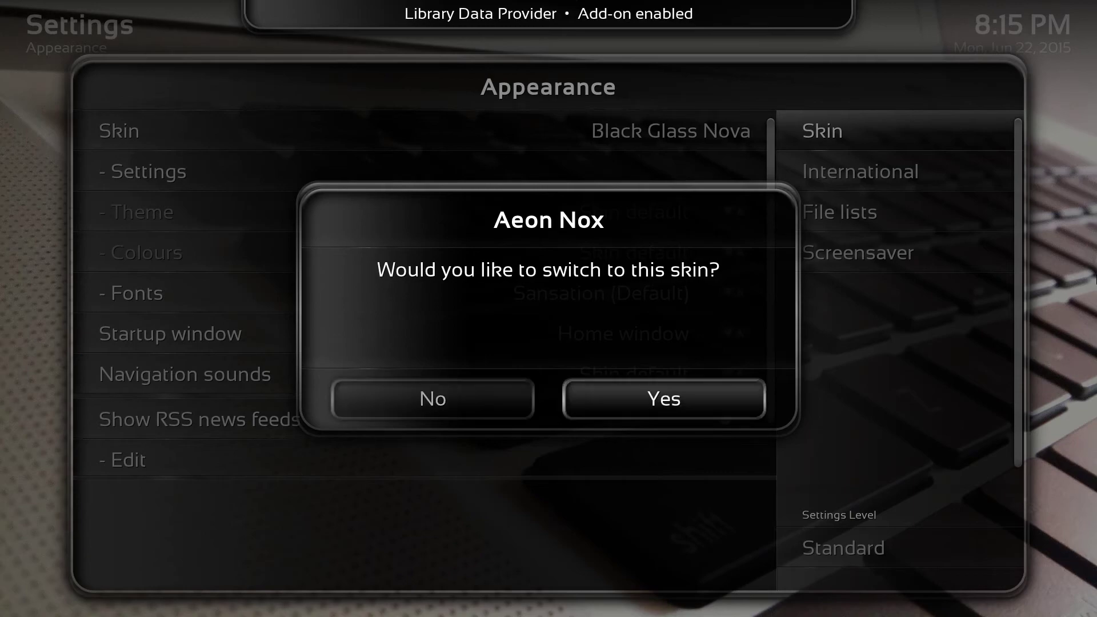
{"action": "key", "text": "Return"}
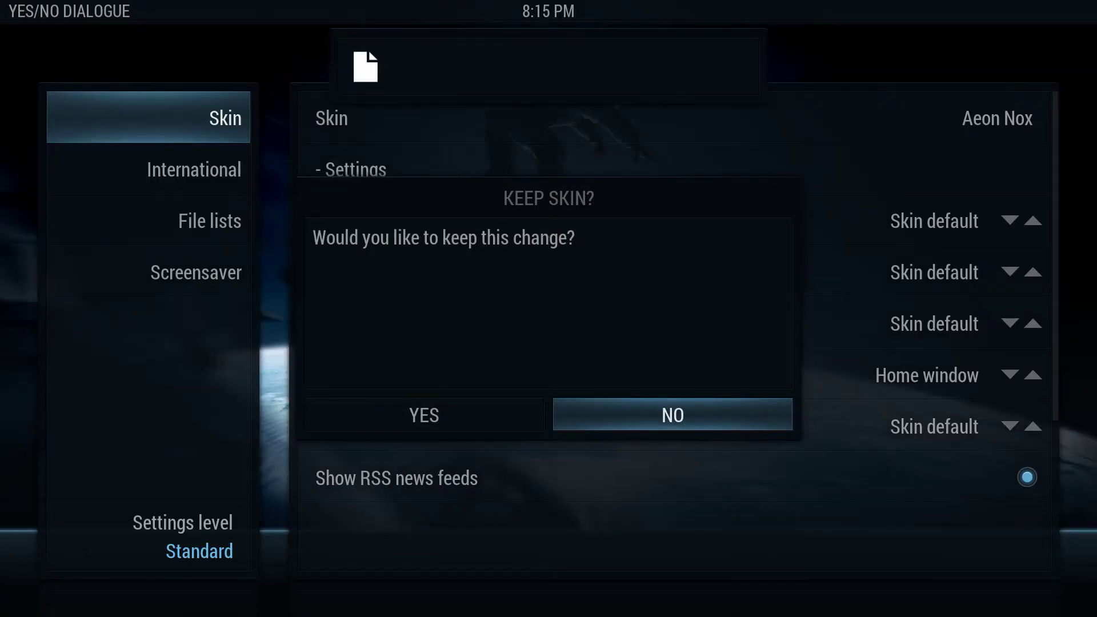
{"action": "key", "text": "Left"}
{"action": "key", "text": "Return"}
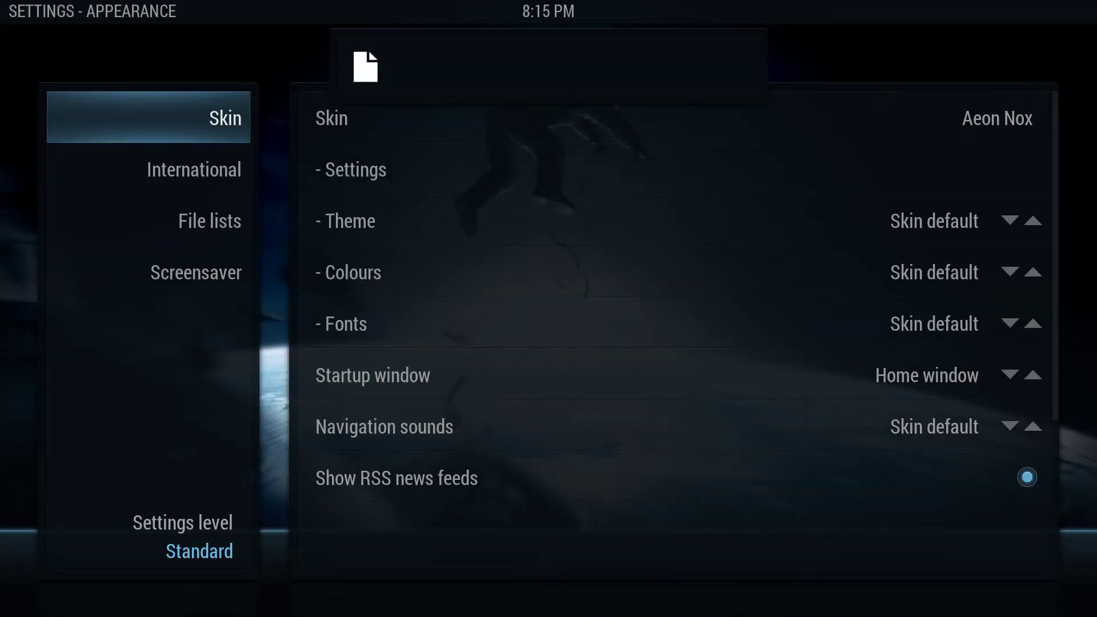
Return to the home screen and look through the Aeon Nox sections from Movies to Power, ending at System
{"action": "key", "text": "Escape"}
{"action": "key", "text": "Escape"}
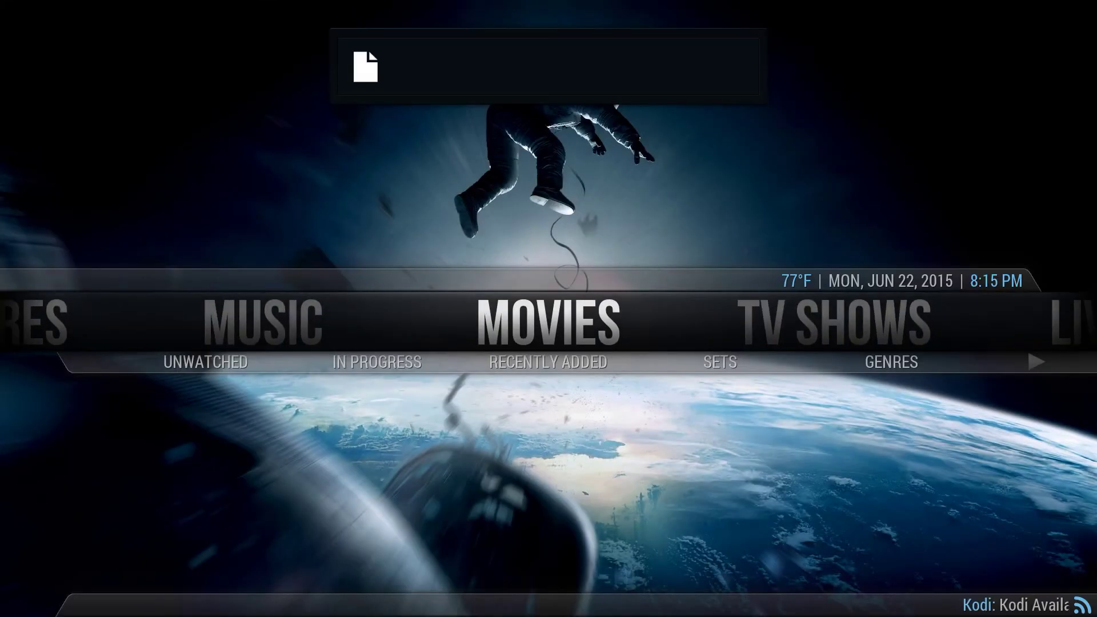
{"action": "key", "text": "Right"}
{"action": "key", "text": "Right"}
{"action": "key", "text": "Right"}
{"action": "key", "text": "Right"}
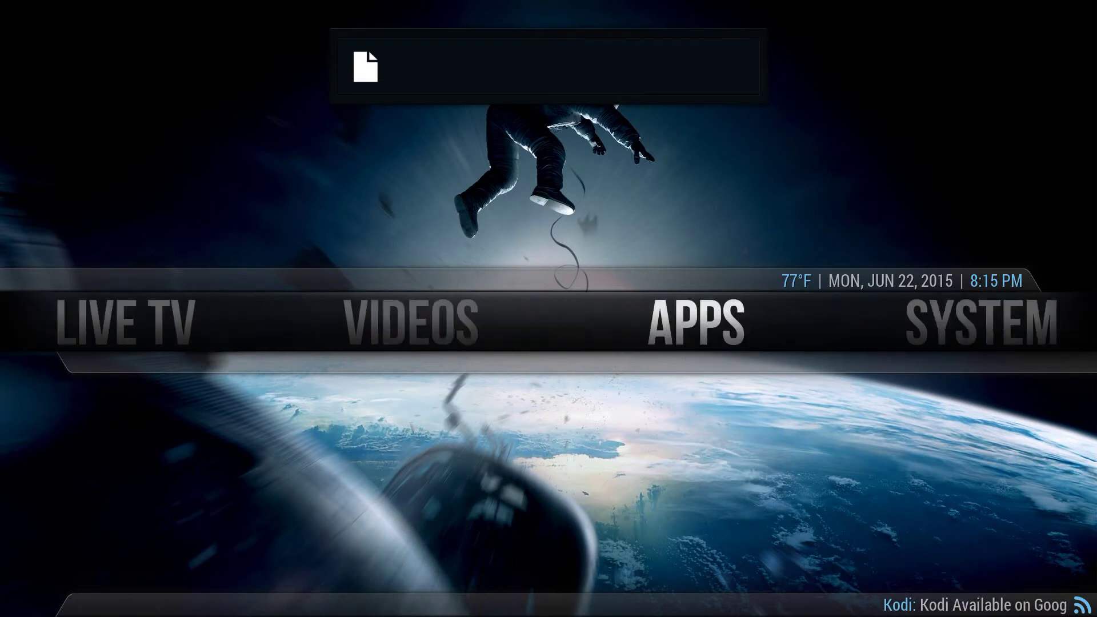
{"action": "key", "text": "Right"}
{"action": "key", "text": "Right"}
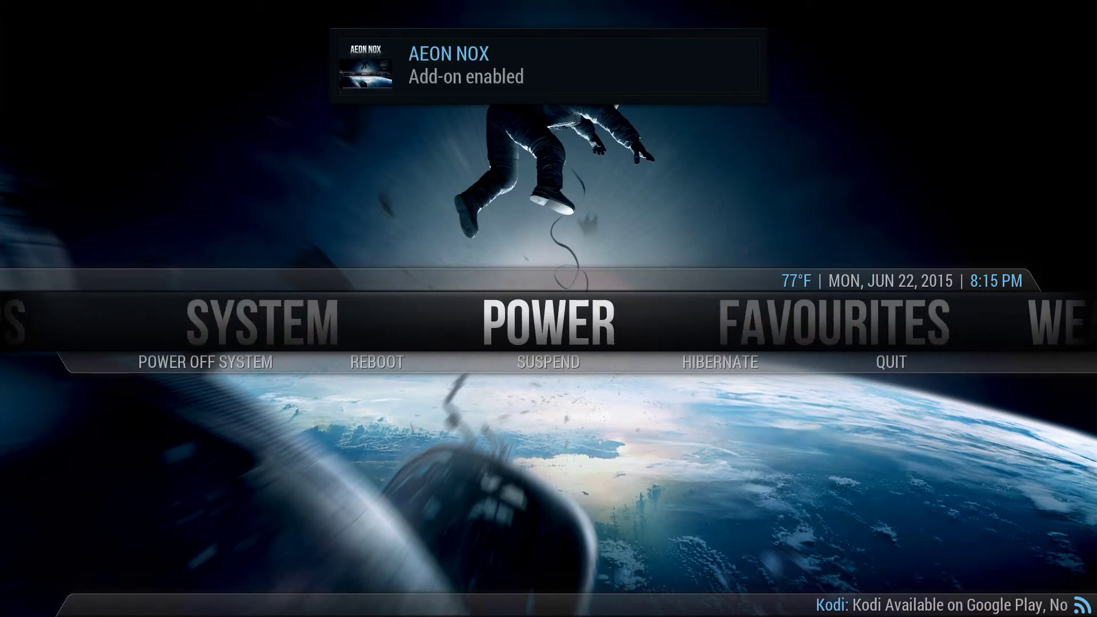
{"action": "key", "text": "Left"}
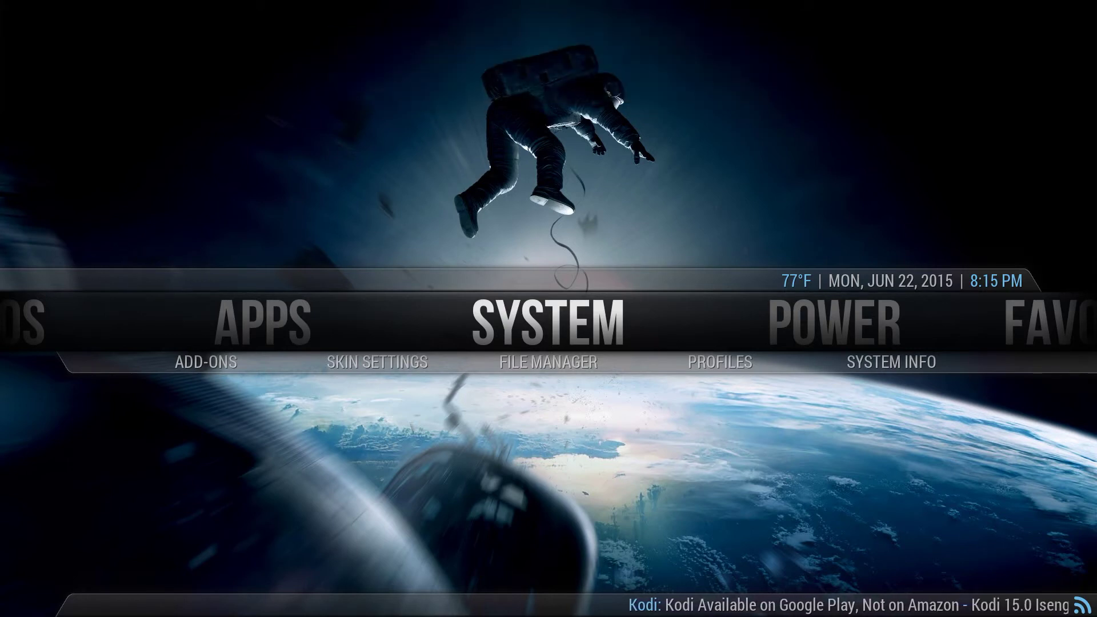
View the contents of the Videos section and return to the home screen
{"action": "key", "text": "Right"}
{"action": "key", "text": "Left"}
{"action": "key", "text": "Left"}
{"action": "key", "text": "Left"}
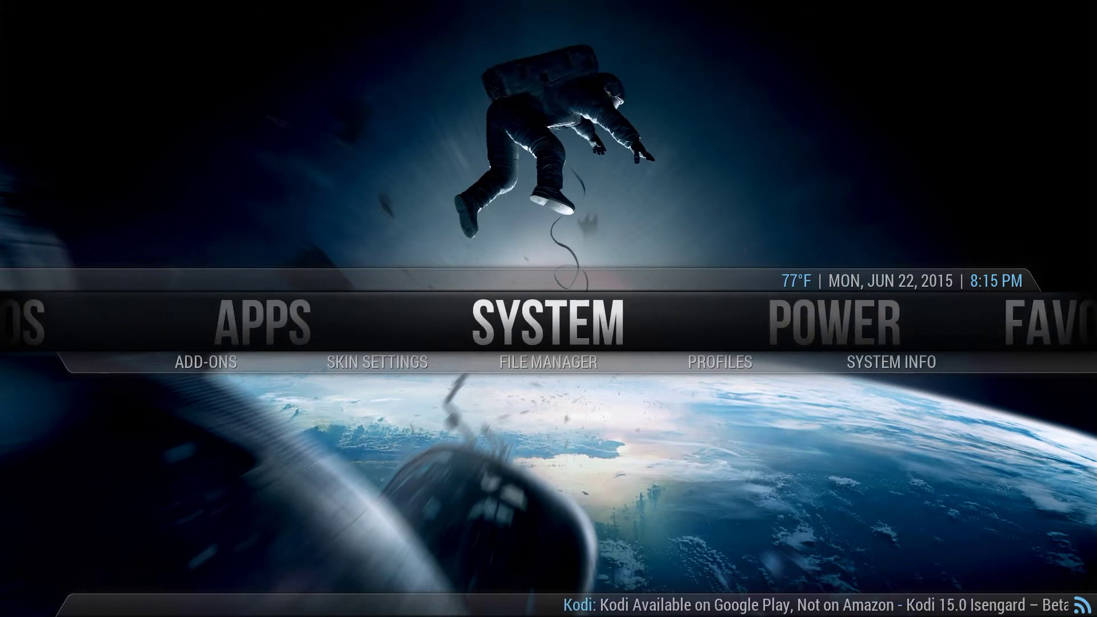
{"action": "key", "text": "Return"}
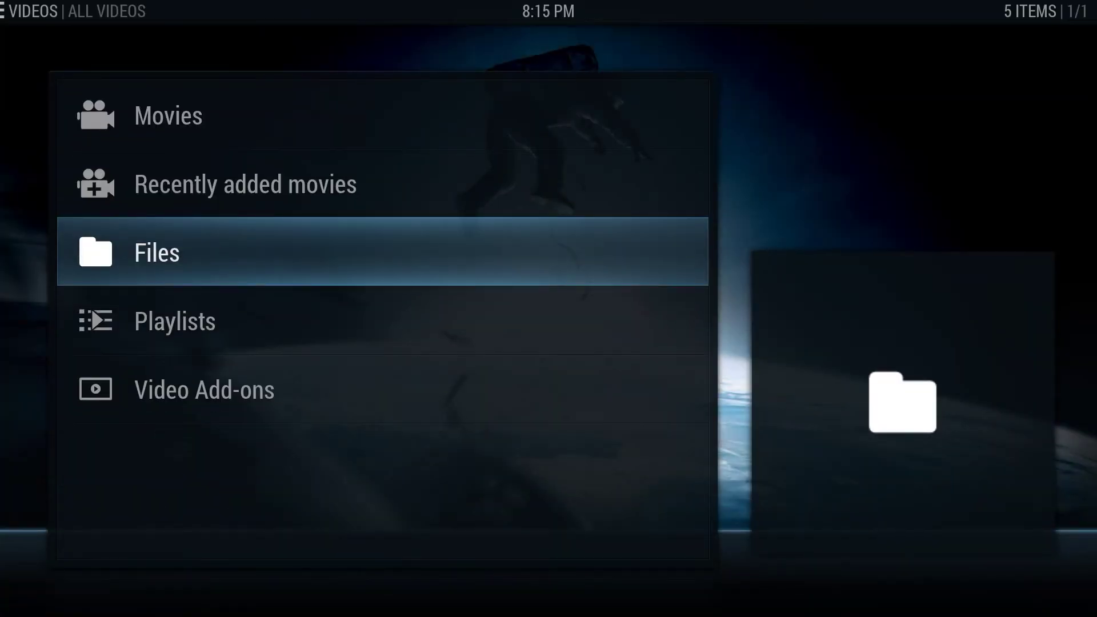
{"action": "key", "text": "Escape"}
Look through the home screen sections from Live TV back to Music
{"action": "key", "text": "Left"}
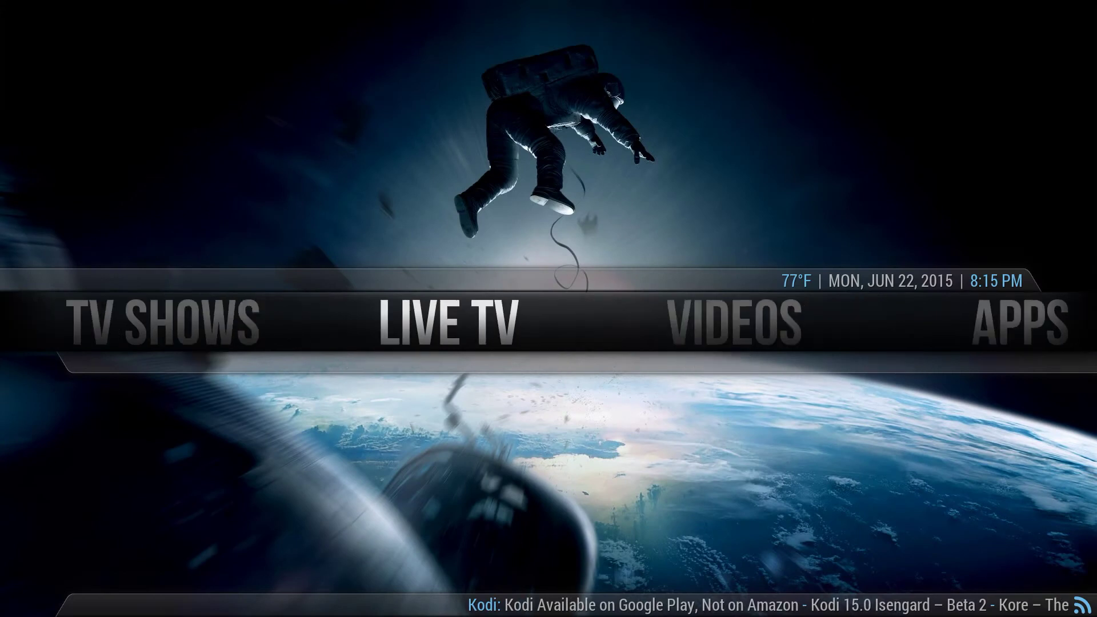
{"action": "key", "text": "Left"}
{"action": "key", "text": "Left"}
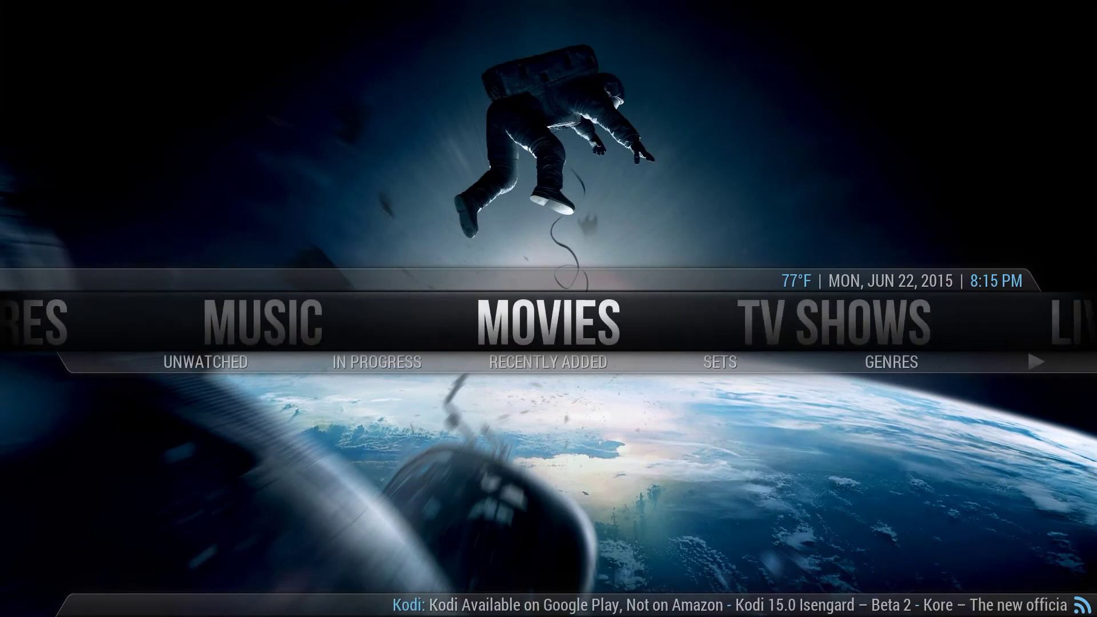
{"action": "key", "text": "Left"}
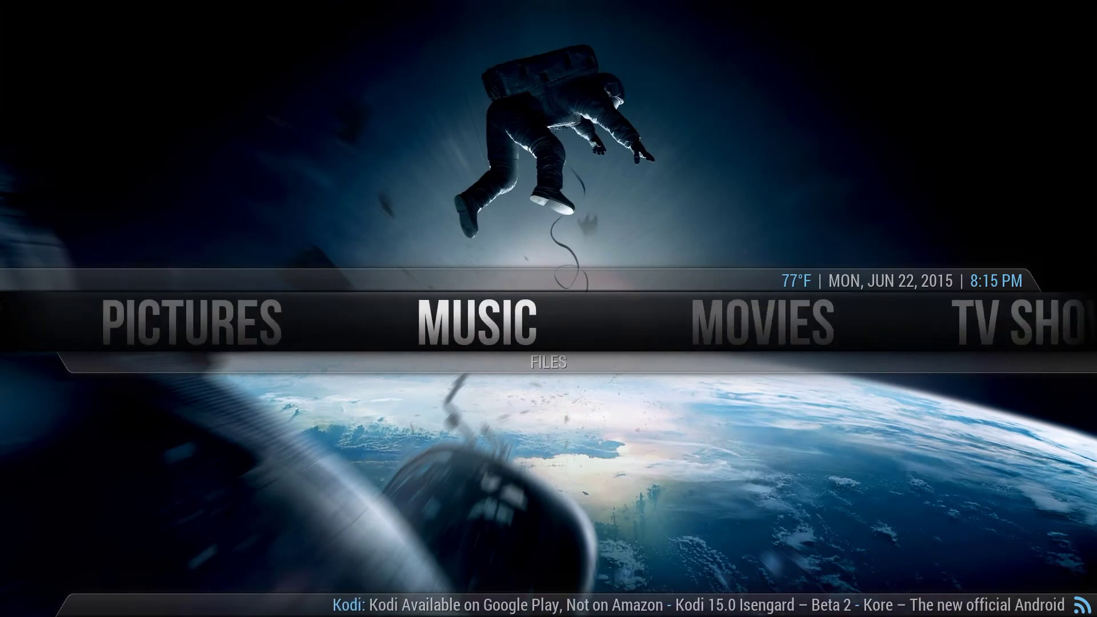
Look through the home screen sections from Pictures to Weather, return to Movies and open the movie library
{"action": "key", "text": "Left"}
{"action": "key", "text": "Left"}
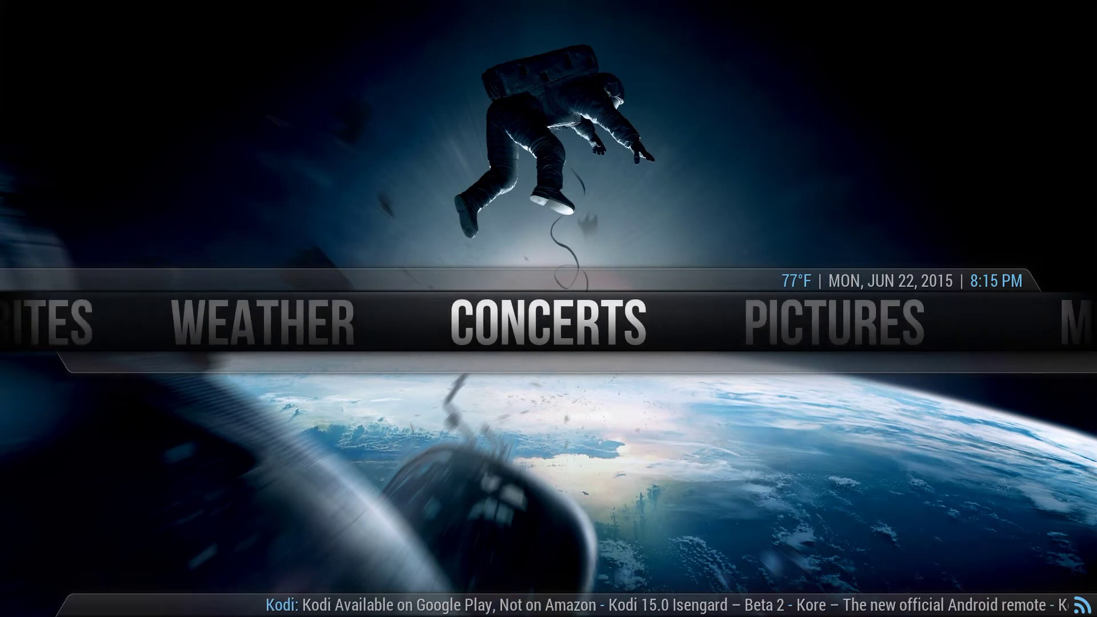
{"action": "key", "text": "Left"}
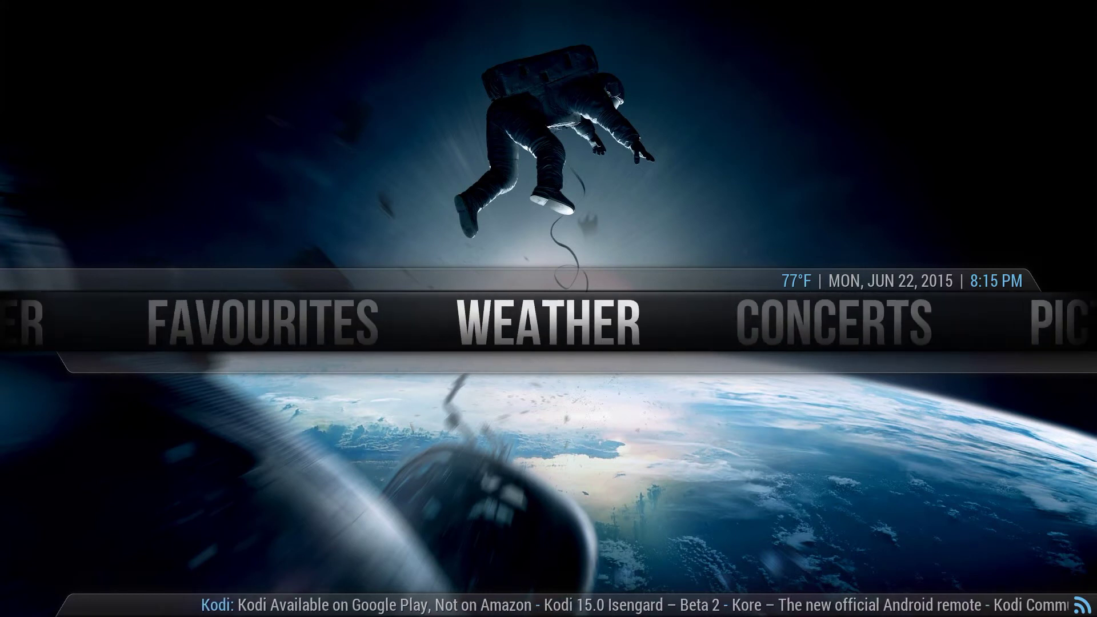
{"action": "key", "text": "Right"}
{"action": "key", "text": "Right"}
{"action": "key", "text": "Right"}
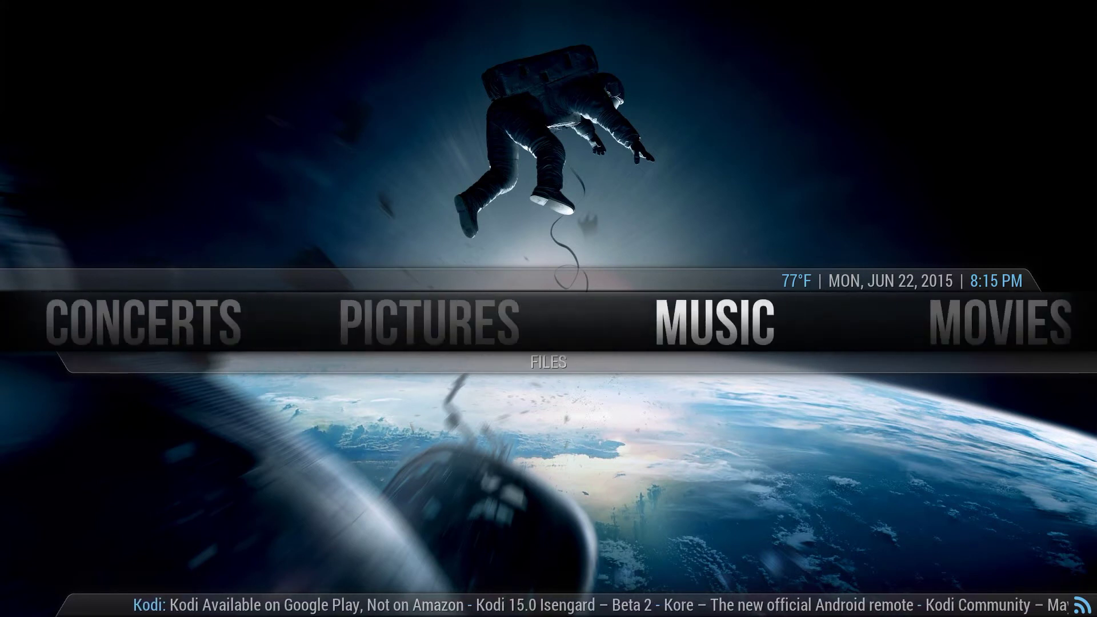
{"action": "key", "text": "Right"}
{"action": "key", "text": "Return"}
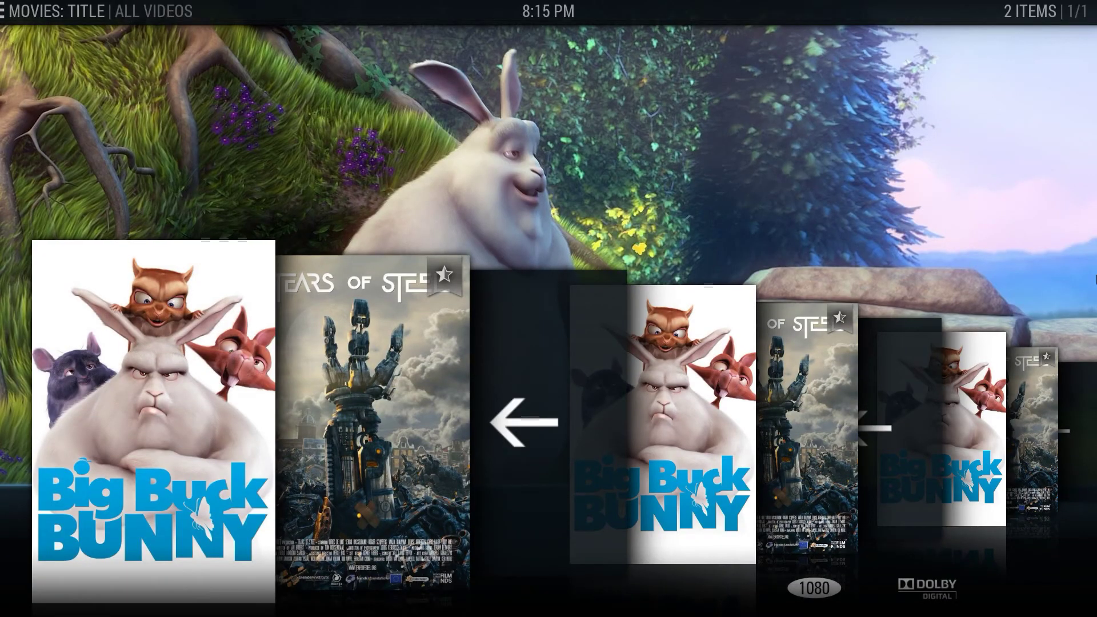
Flip through the movie posters and view the display, sorting and filter options of the movie list
{"action": "key", "text": "Right"}
{"action": "key", "text": "Left"}
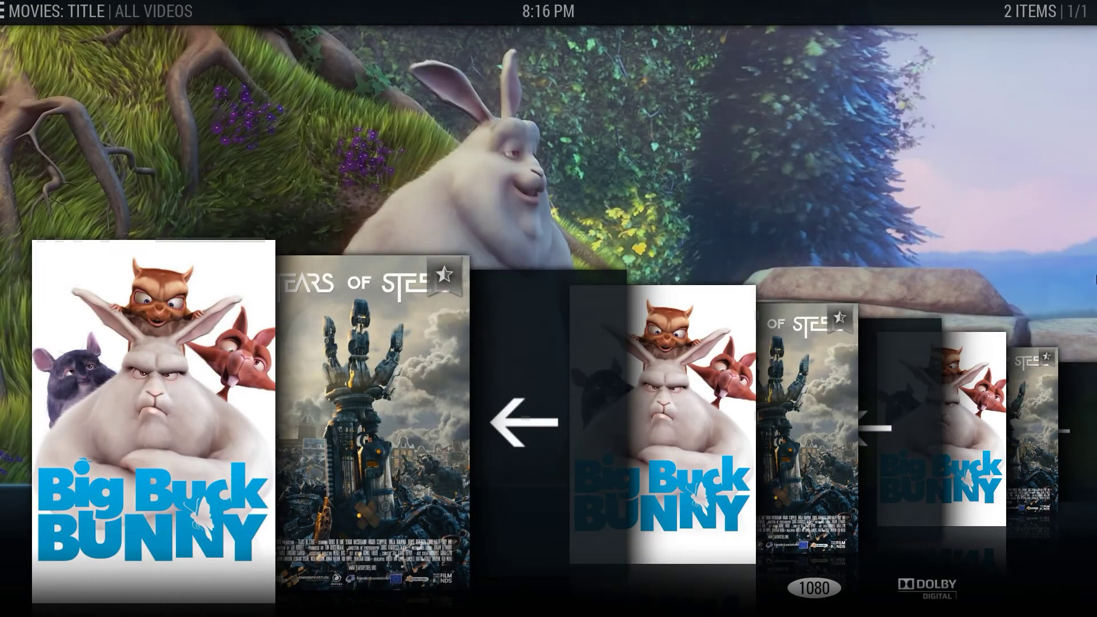
{"action": "key", "text": "Left"}
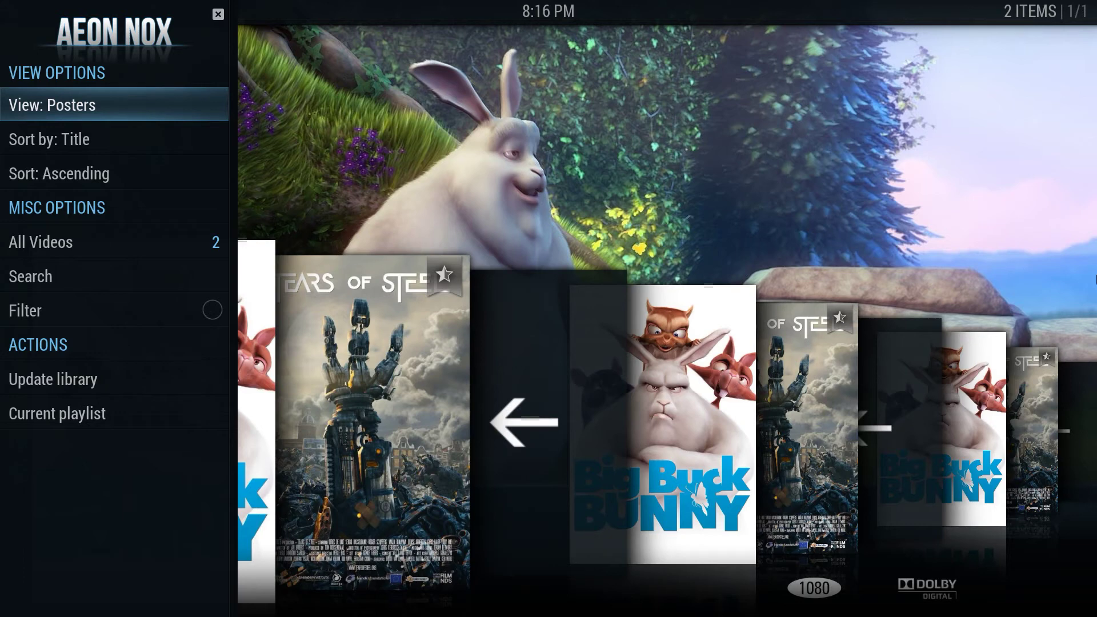
{"action": "key", "text": "Right"}
{"action": "key", "text": "Right"}
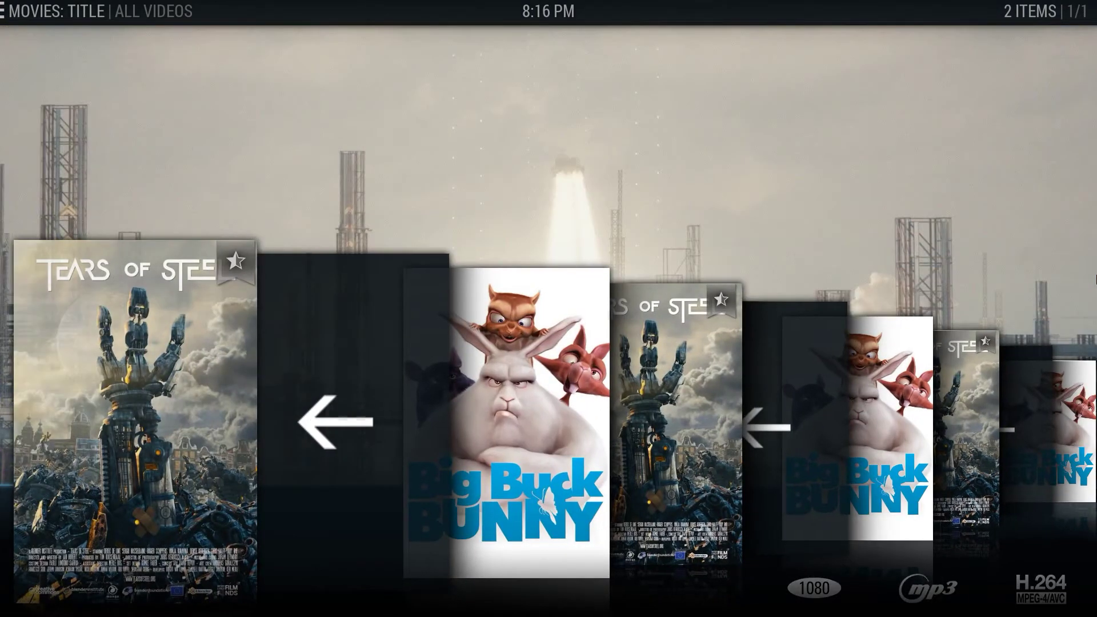
{"action": "key", "text": "Right"}
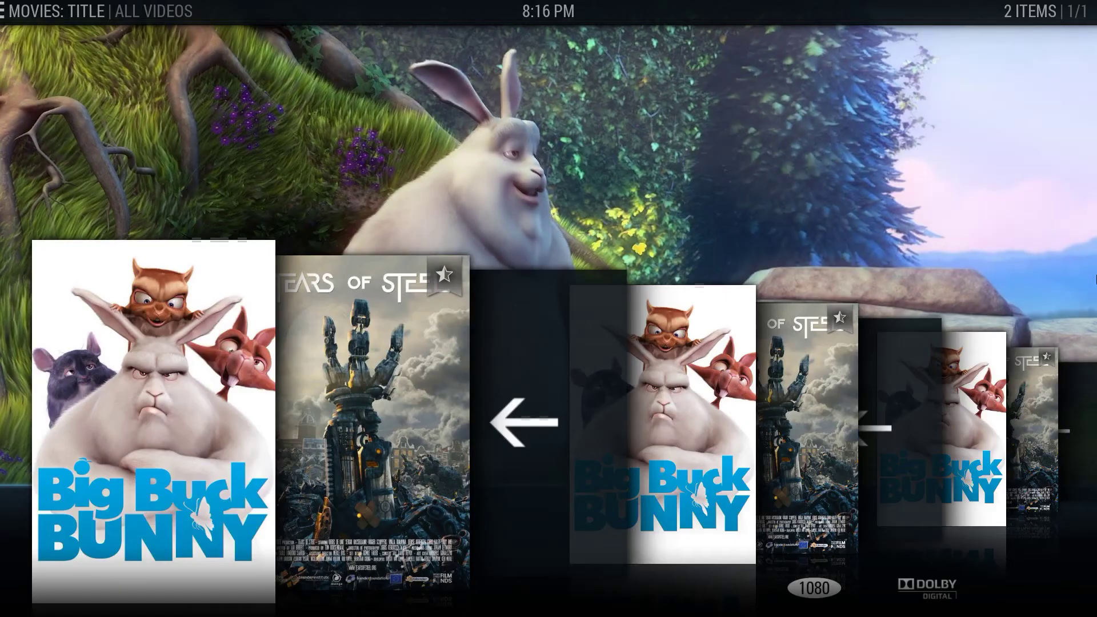
Resume Tears of Steel from 03:05, skip forward in the film and go back to the home screen without stopping playback
{"action": "key", "text": "Right"}
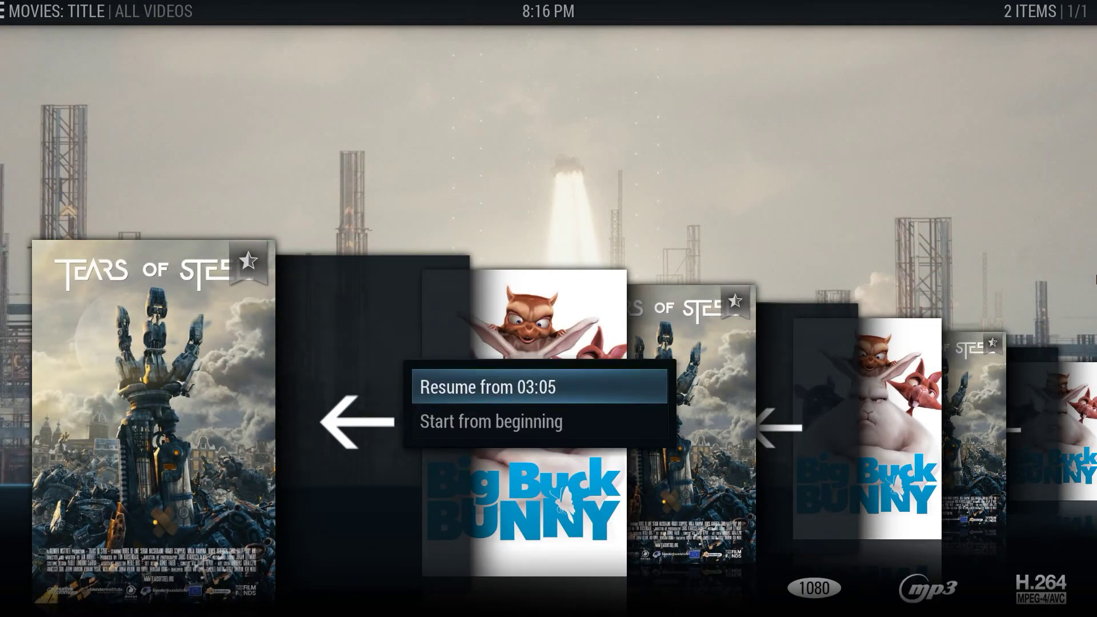
{"action": "key", "text": "Return"}
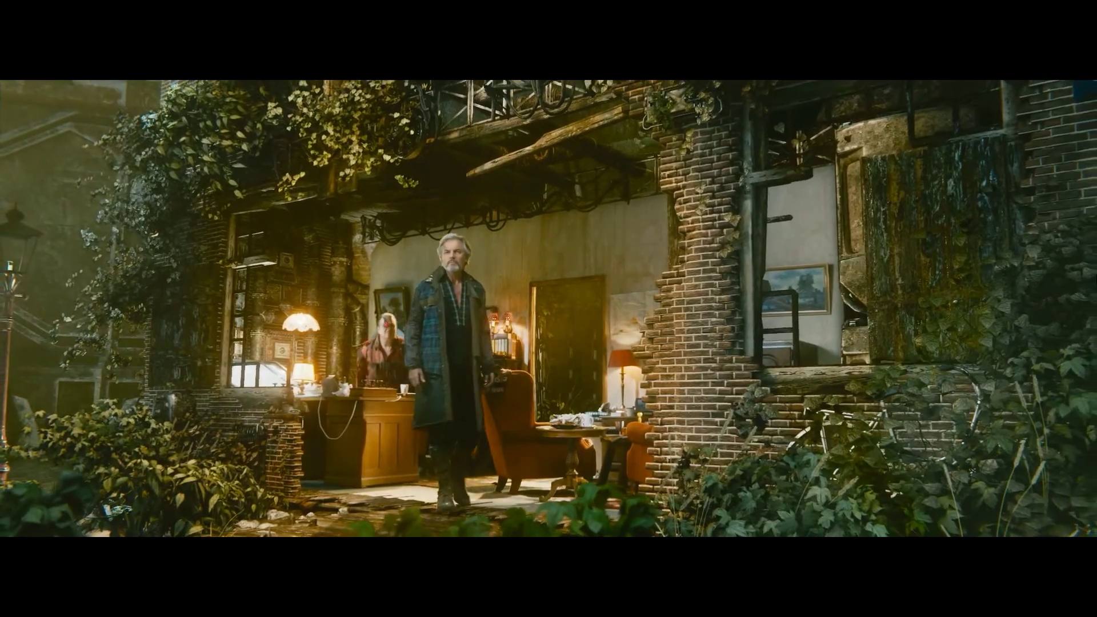
{"action": "key", "text": "Right"}
{"action": "key", "text": "Escape"}
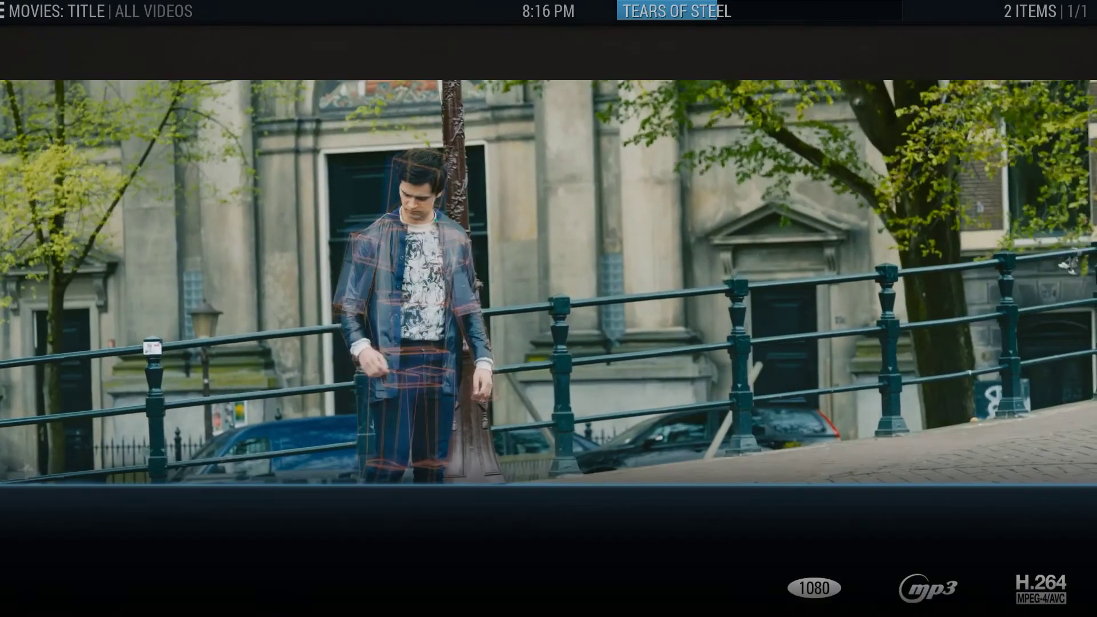
{"action": "key", "text": "Escape"}
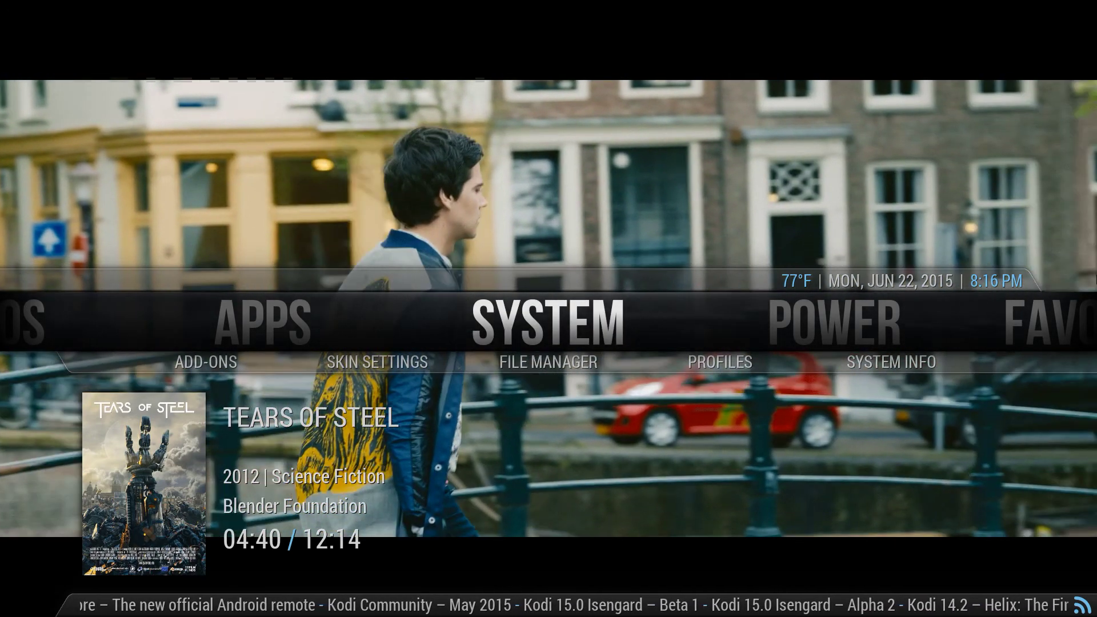
View the overview in the Weather section and return to the home screen
{"action": "key", "text": "Right"}
{"action": "key", "text": "Right"}
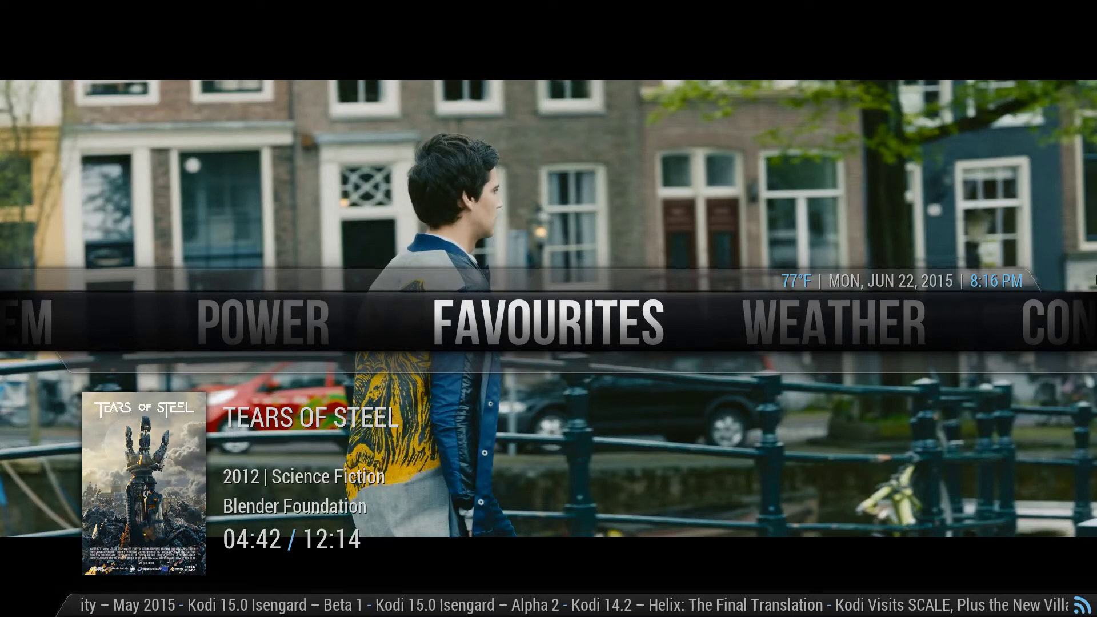
{"action": "key", "text": "Right"}
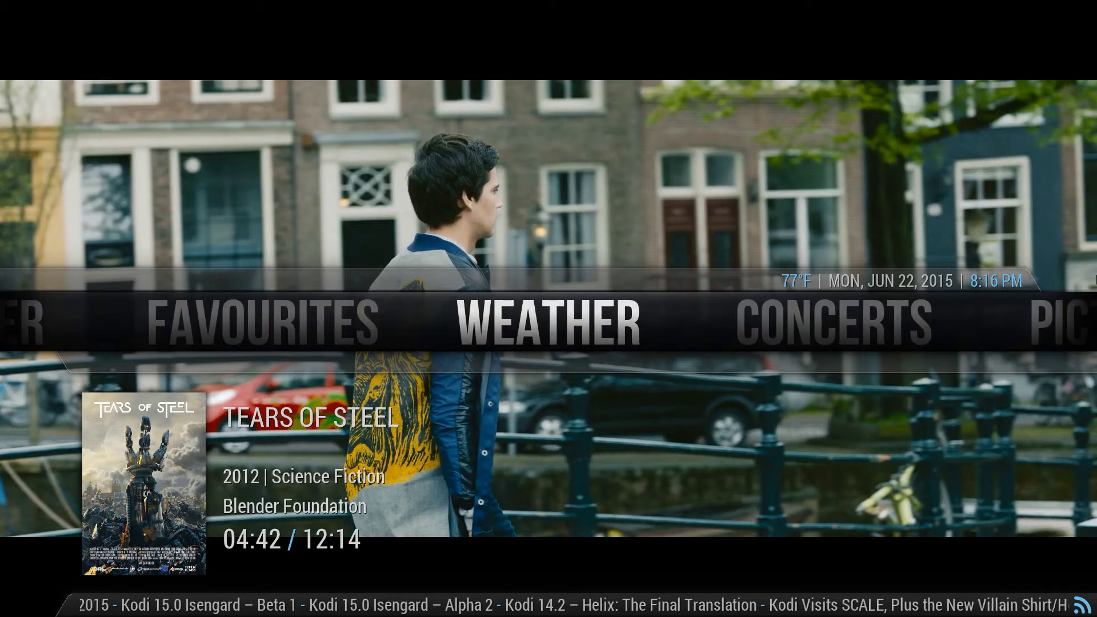
{"action": "key", "text": "Return"}
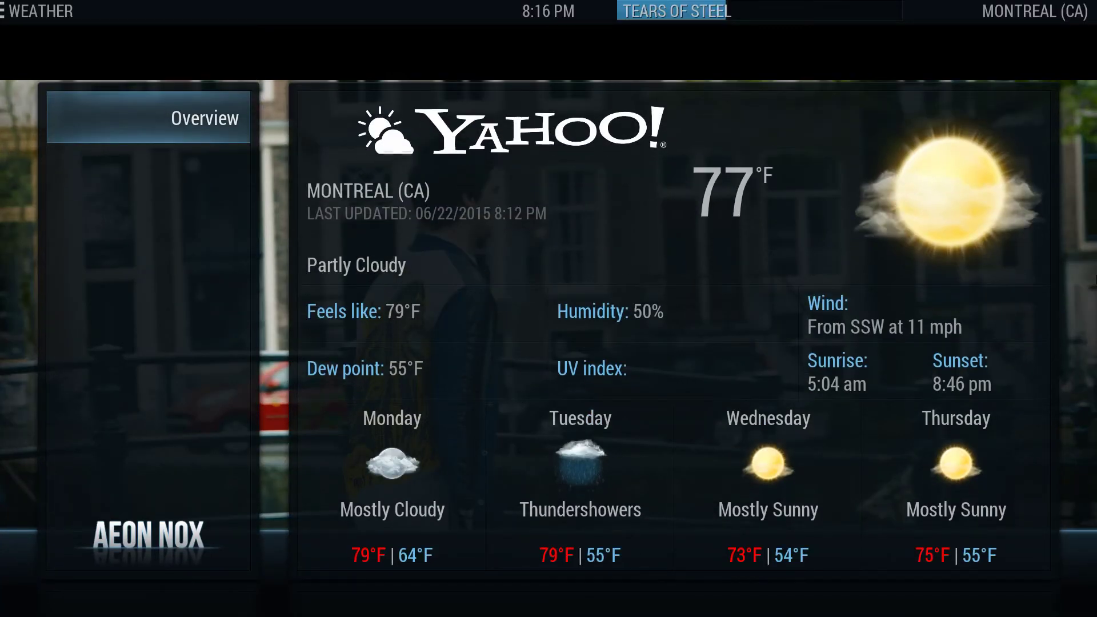
{"action": "key", "text": "Escape"}
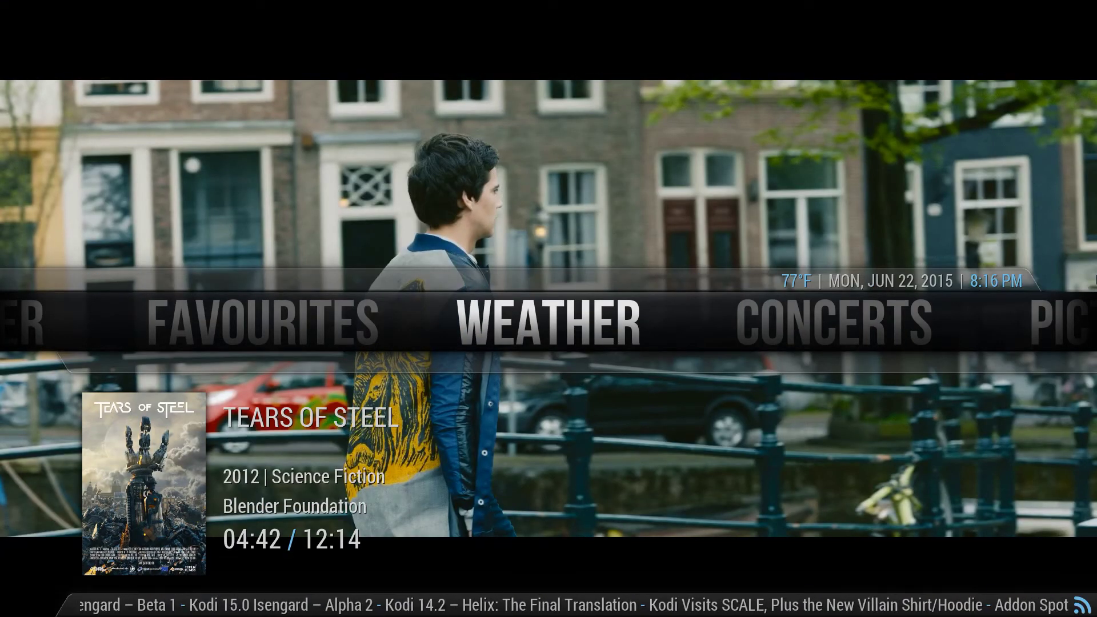
Look through the home screen sections from Concerts to TV Shows, ending at Movies
{"action": "key", "text": "Right"}
{"action": "key", "text": "Right"}
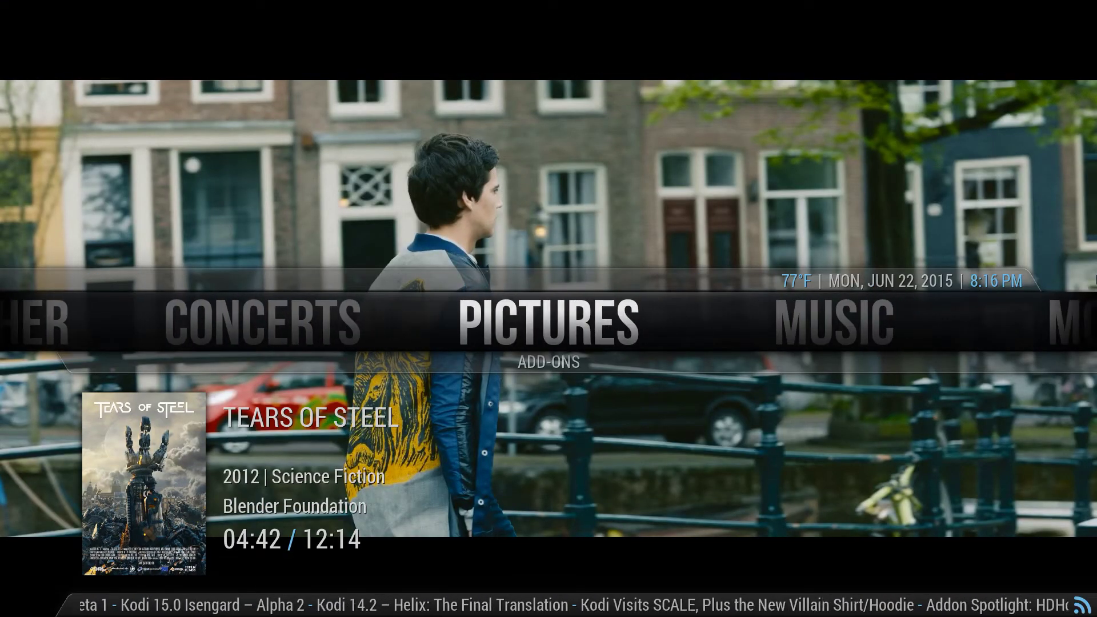
{"action": "key", "text": "Right"}
{"action": "key", "text": "Right"}
{"action": "key", "text": "Right"}
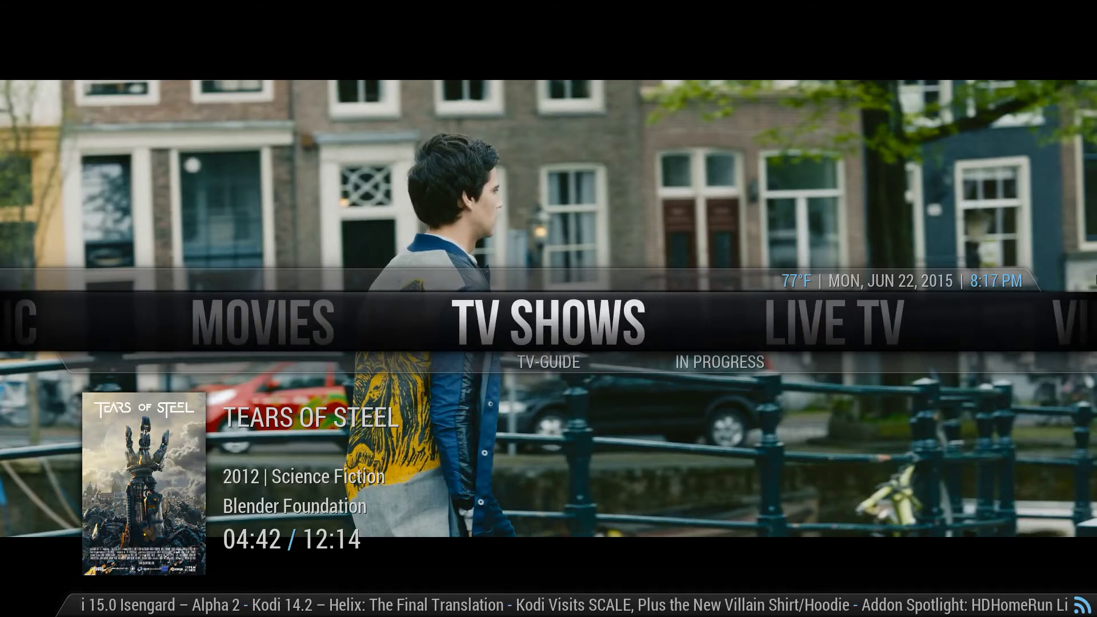
{"action": "key", "text": "Left"}
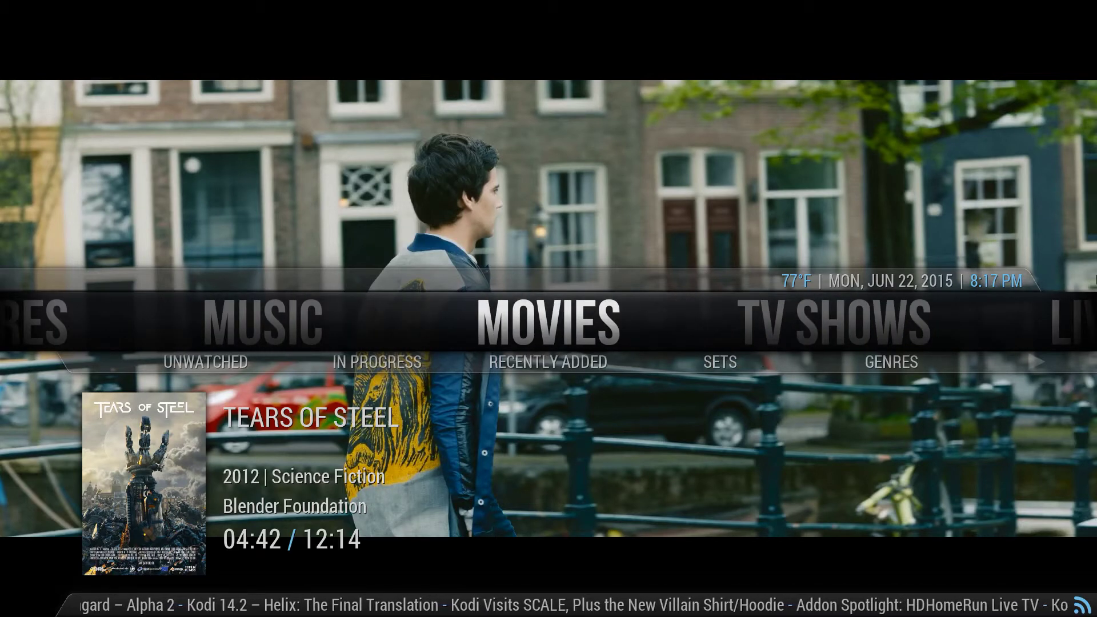
Open the Appearance settings under System and go to the Skin options
{"action": "key", "text": "Left"}
{"action": "key", "text": "Left"}
{"action": "key", "text": "Left"}
{"action": "key", "text": "Left"}
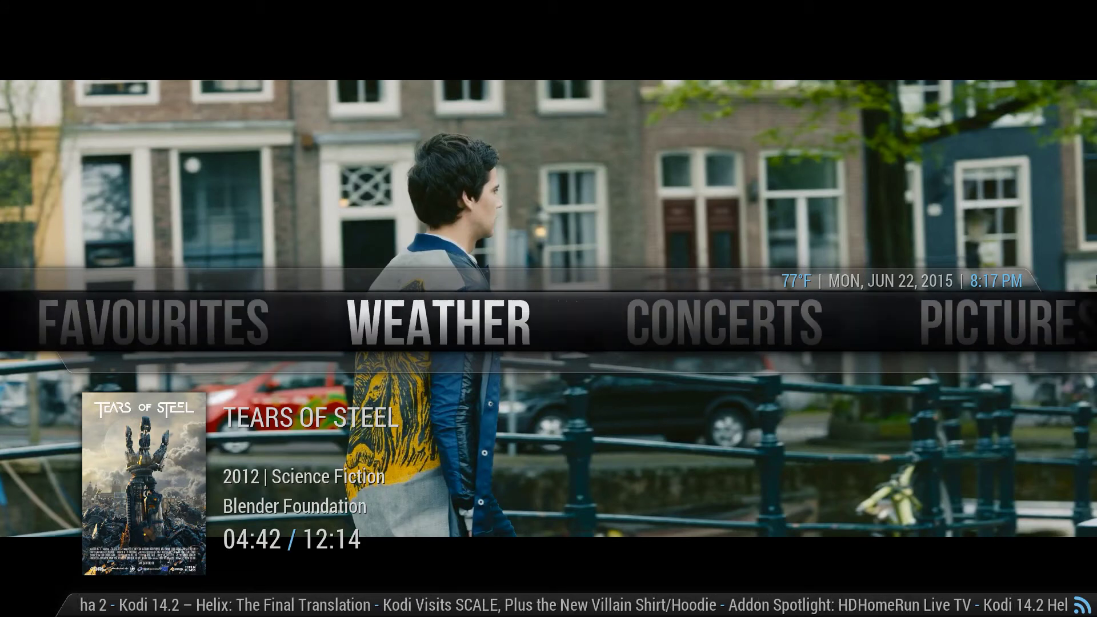
{"action": "key", "text": "Left"}
{"action": "key", "text": "Left"}
{"action": "key", "text": "Left"}
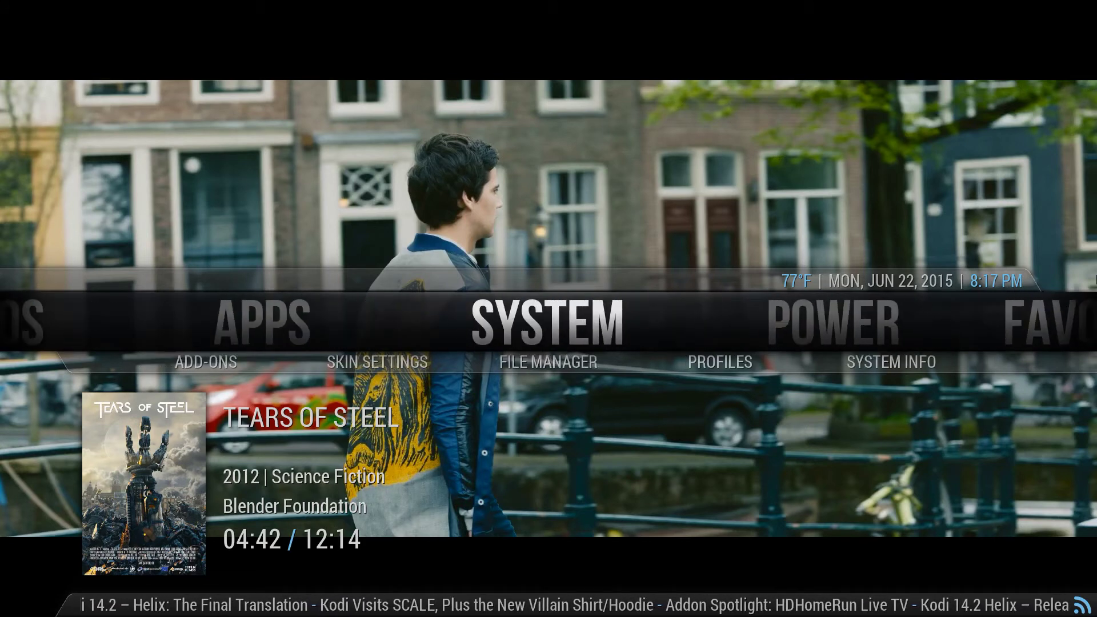
{"action": "key", "text": "Return"}
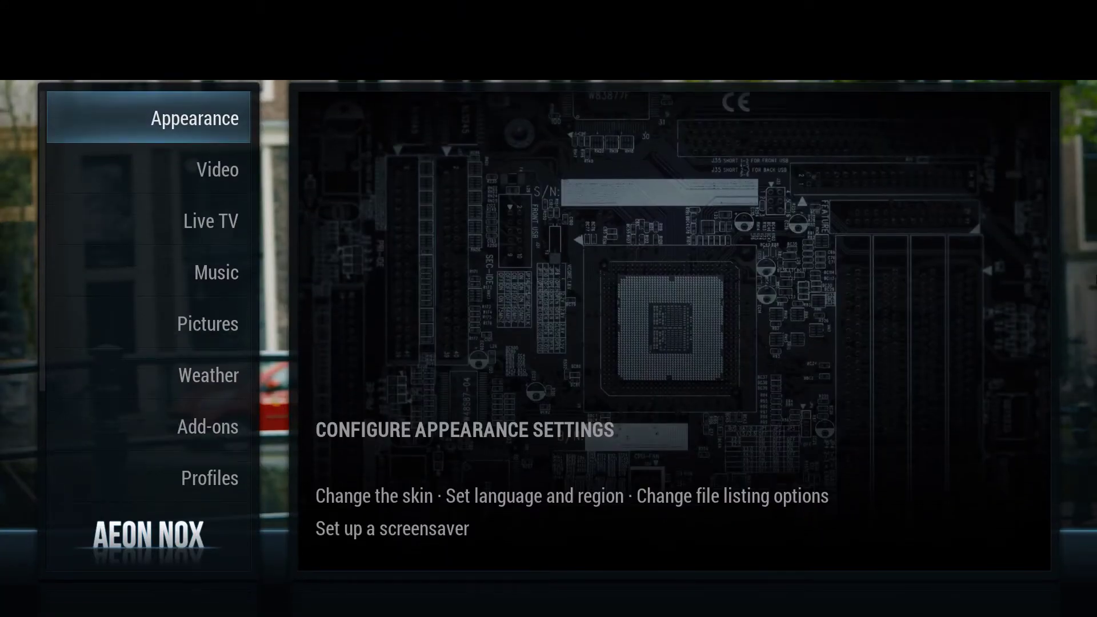
{"action": "key", "text": "Return"}
{"action": "key", "text": "Right"}
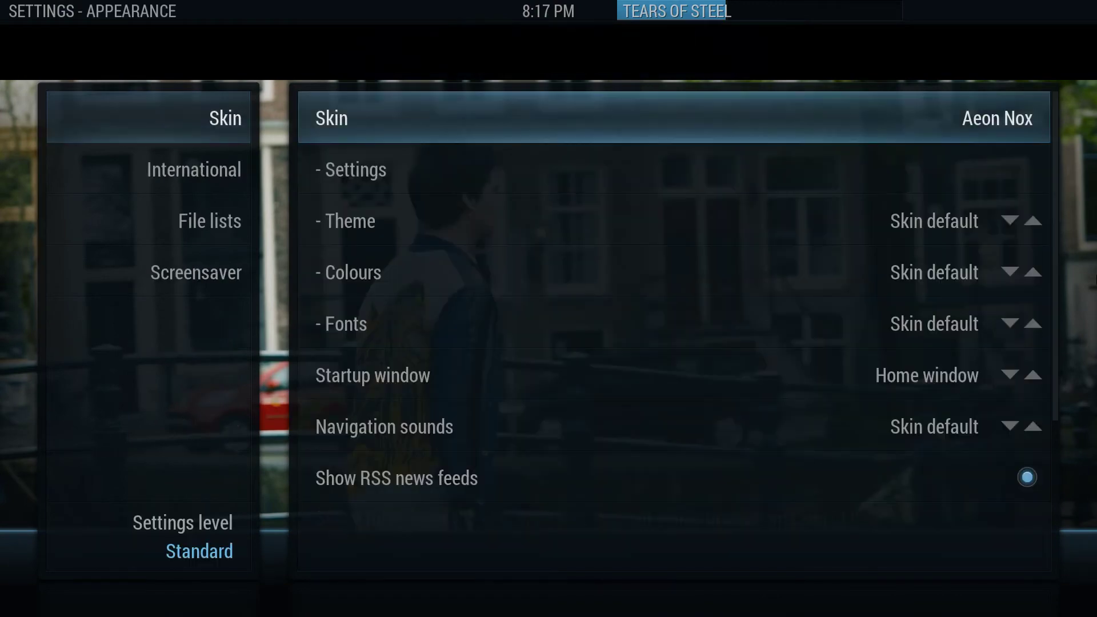
Change the skin to Confluence and keep the change
{"action": "key", "text": "Return"}
{"action": "key", "text": "Down"}
{"action": "key", "text": "Down"}
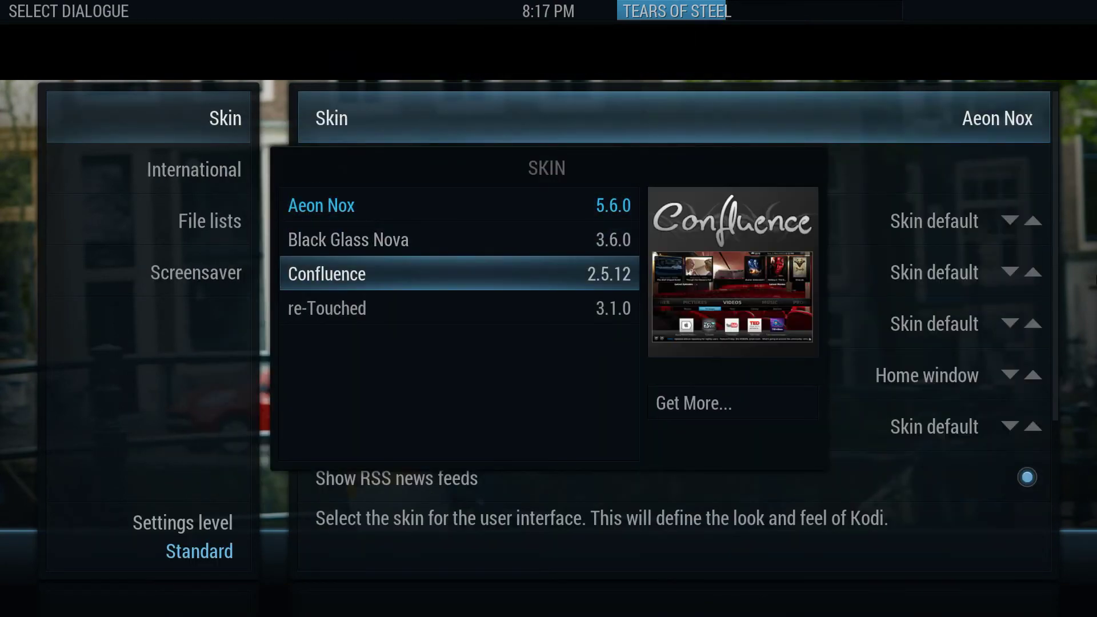
{"action": "key", "text": "Return"}
{"action": "key", "text": "Left"}
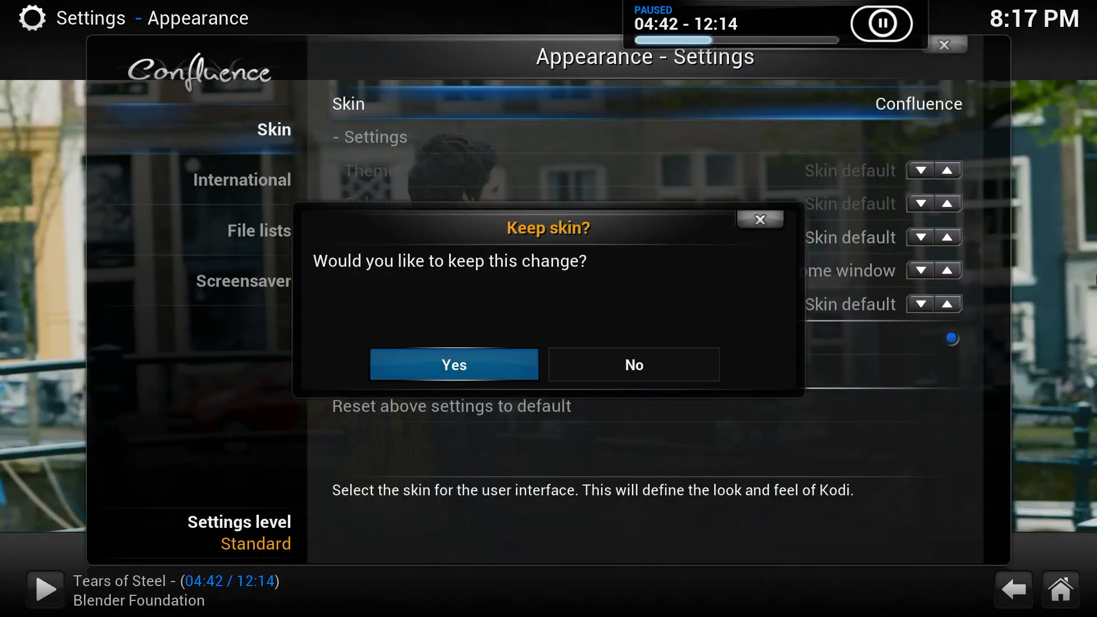
{"action": "key", "text": "Return"}
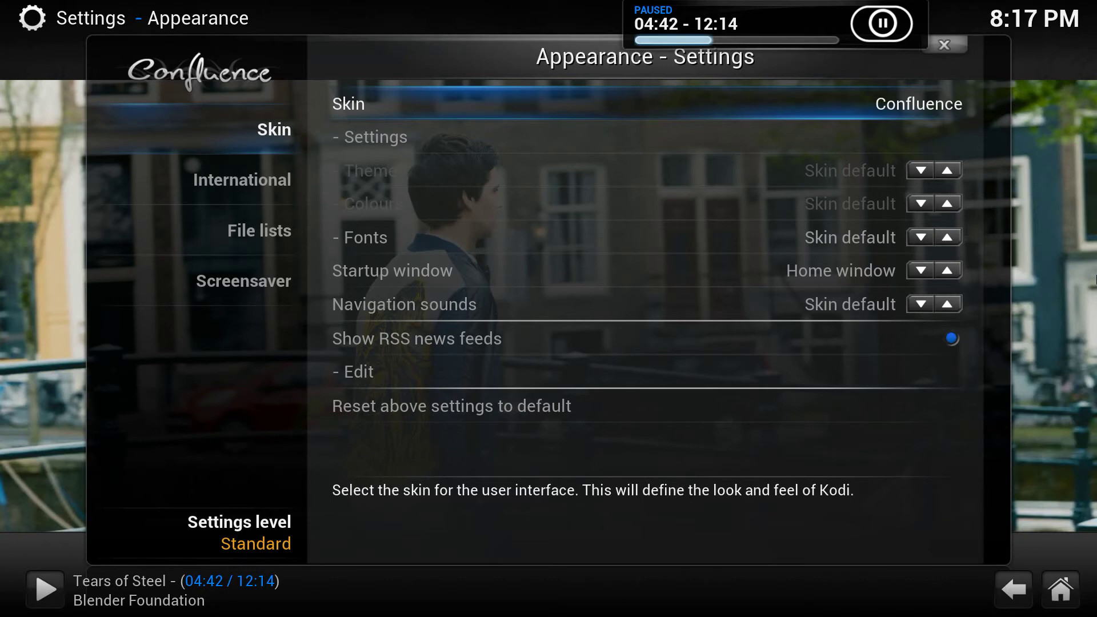
Return to the home screen and stop the paused movie Tears of Steel
{"action": "key", "text": "Left"}
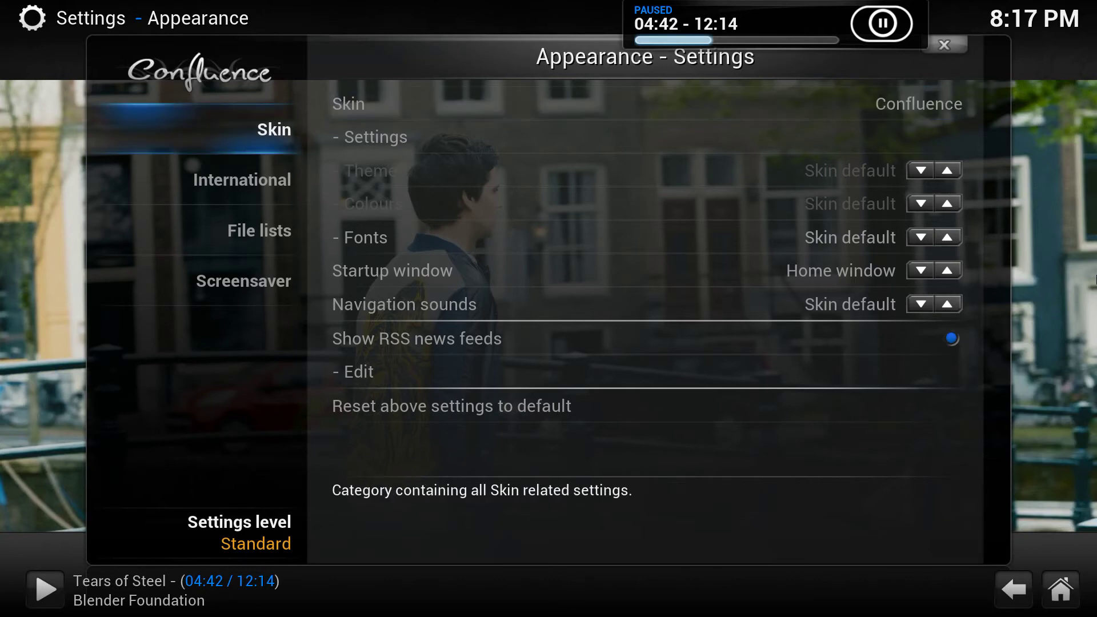
{"action": "key", "text": "Escape"}
{"action": "key", "text": "Escape"}
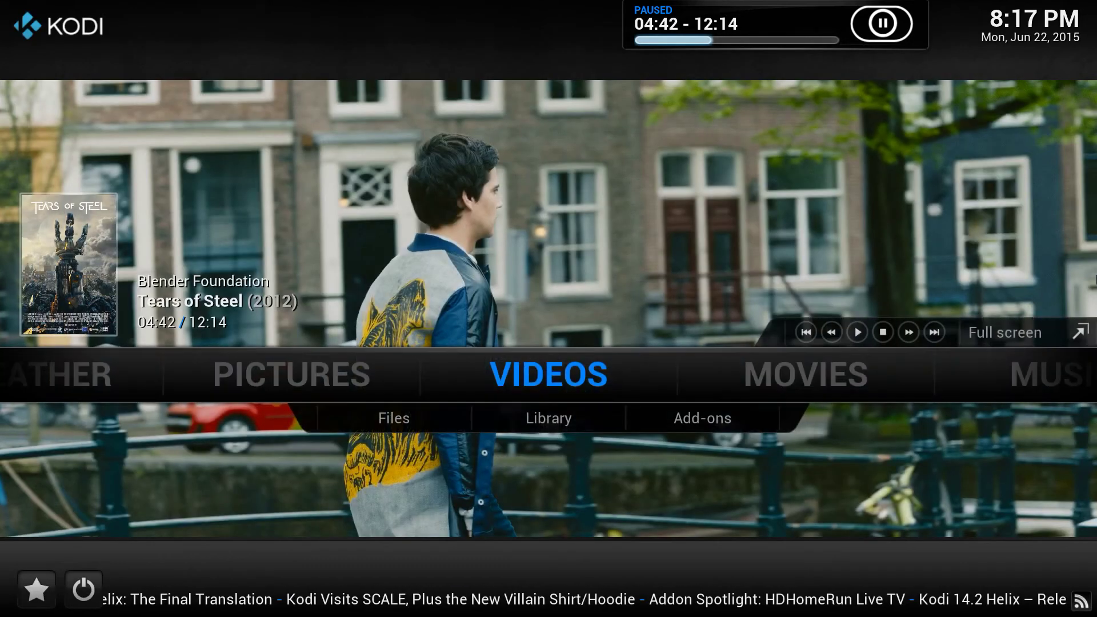
{"action": "key", "text": "Up"}
{"action": "key", "text": "Return"}
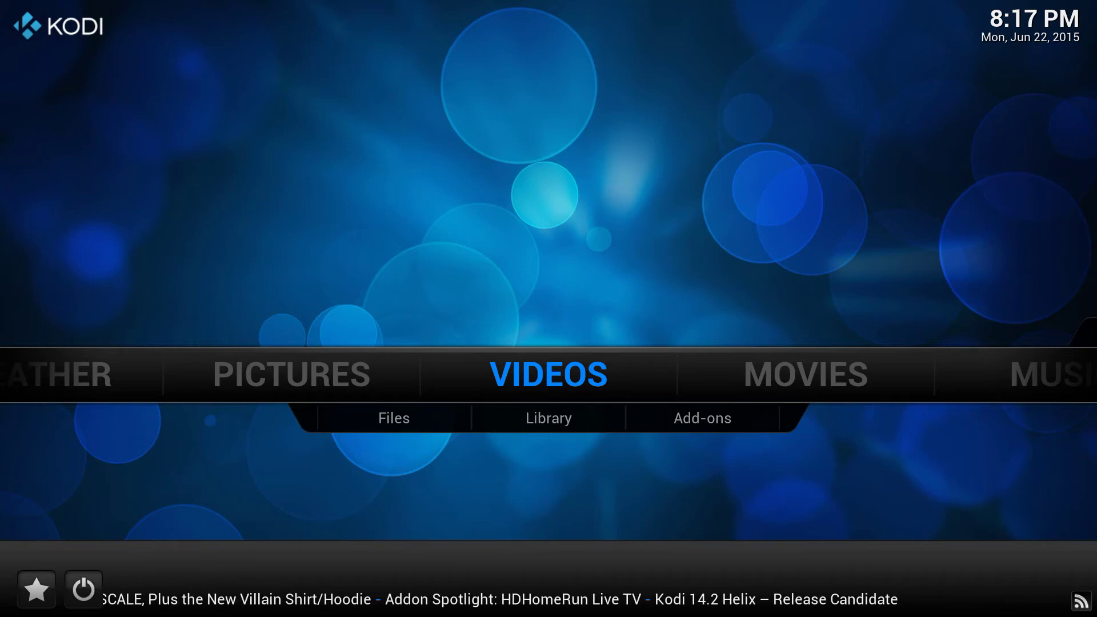
Open the video add-ons and bring up the catalogue of more add-ons to install
{"action": "key", "text": "Left"}
{"action": "key", "text": "Right"}
{"action": "key", "text": "Left"}
{"action": "key", "text": "Right"}
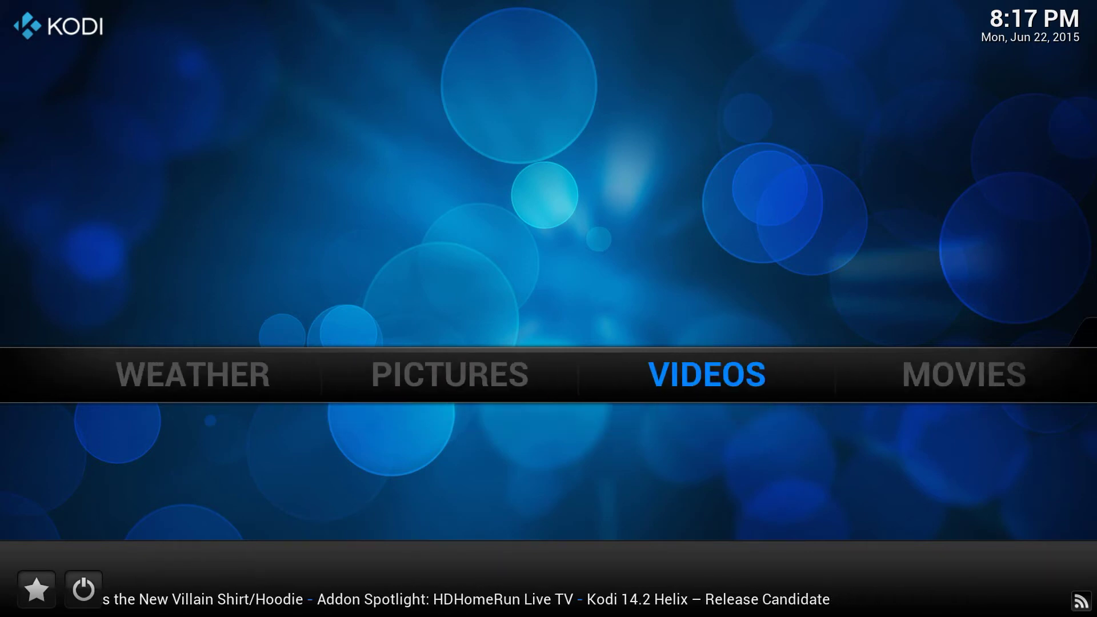
{"action": "key", "text": "Right"}
{"action": "key", "text": "Return"}
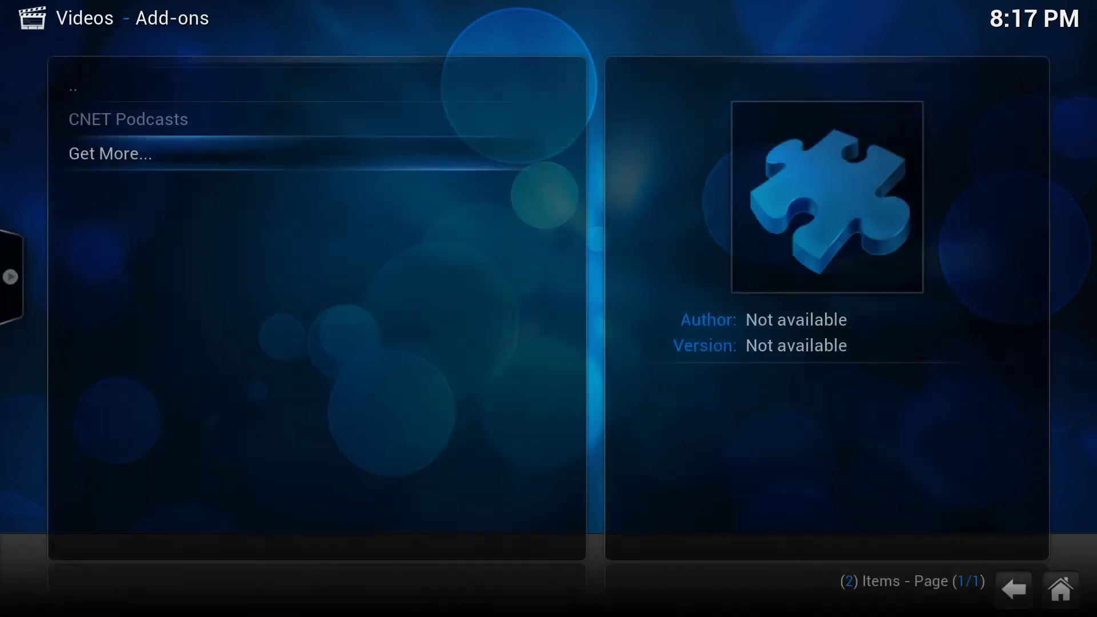
{"action": "key", "text": "Up"}
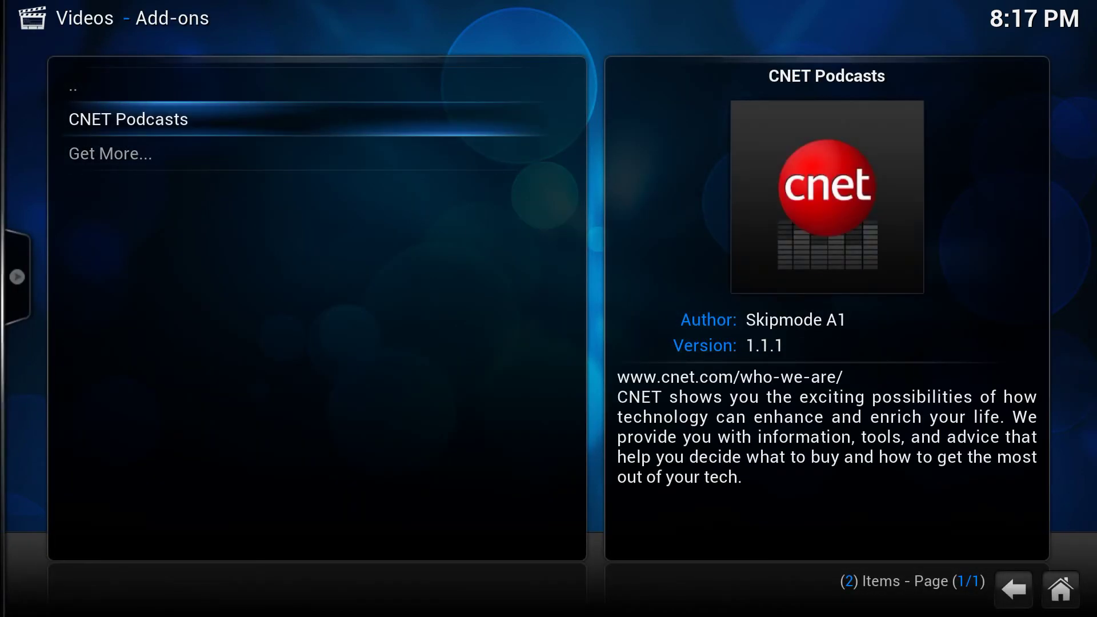
{"action": "key", "text": "Down"}
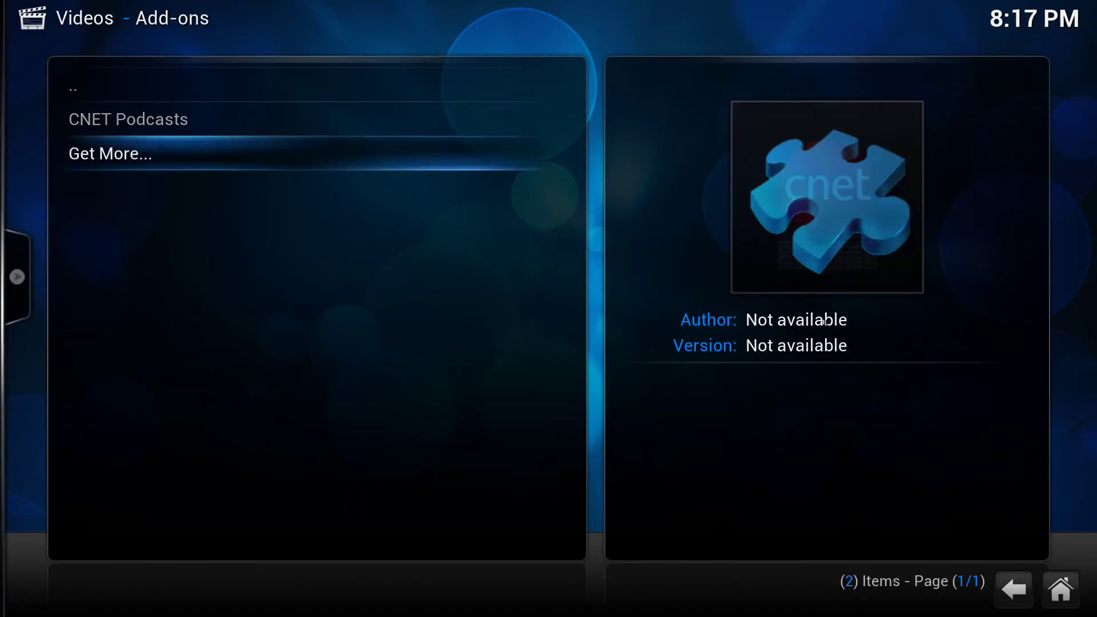
{"action": "key", "text": "Return"}
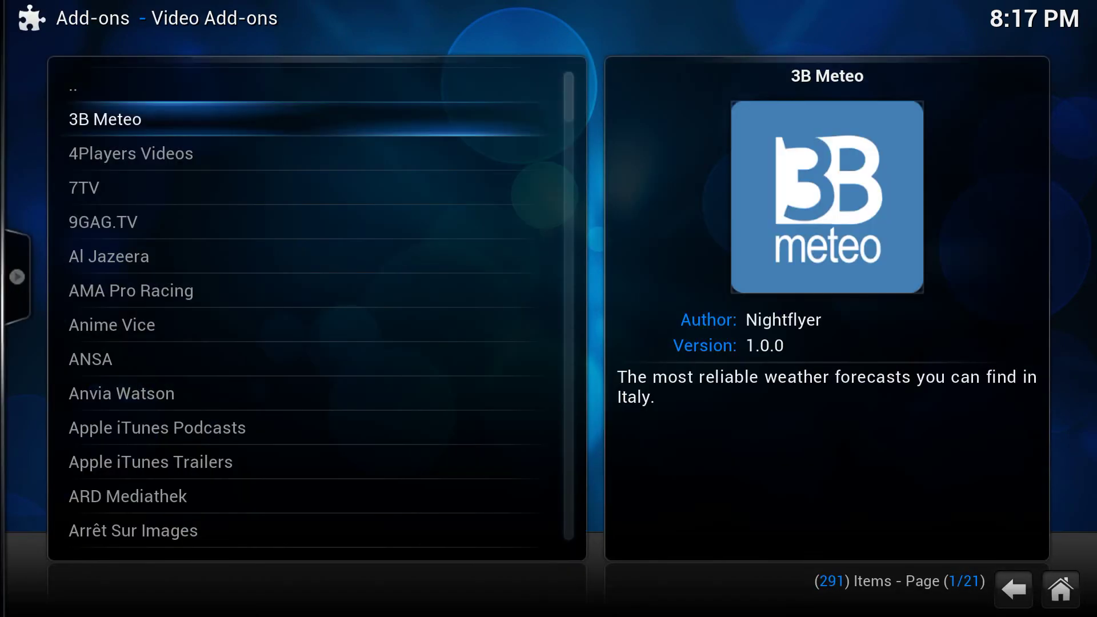
Browse the catalogue of available video add-ons from 3B Meteo through Creation Today
{"action": "key", "text": "Down"}
{"action": "key", "text": "Down"}
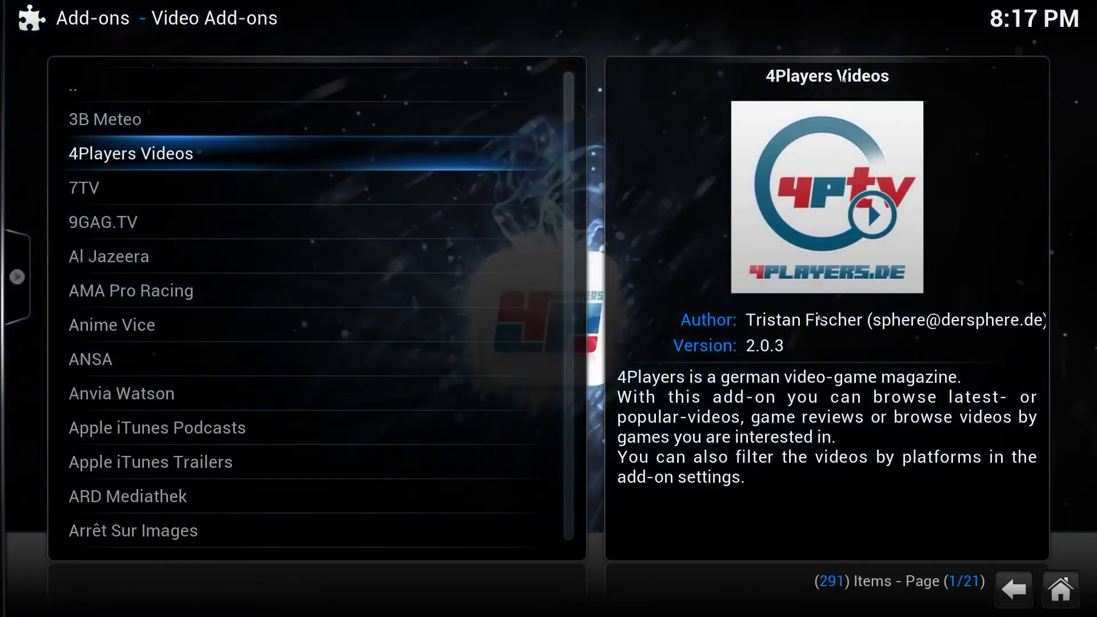
{"action": "key", "text": "Down"}
{"action": "key", "text": "Down"}
{"action": "key", "text": "Down"}
{"action": "key", "text": "Down"}
{"action": "key", "text": "Down"}
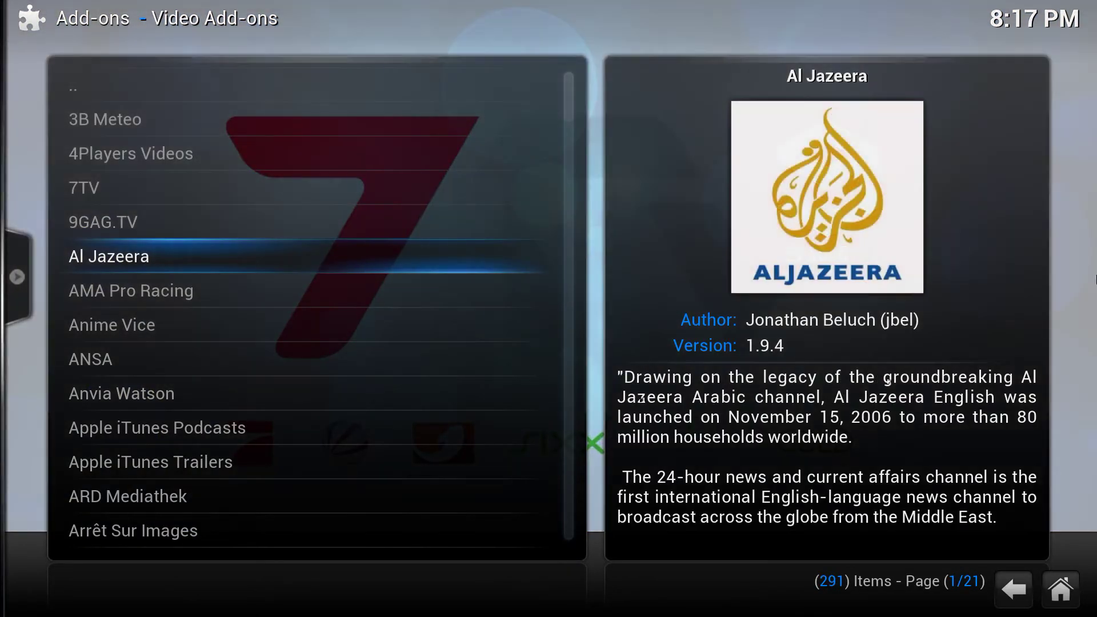
{"action": "key", "text": "Down"}
{"action": "key", "text": "Down"}
{"action": "key", "text": "Down"}
{"action": "key", "text": "Down"}
{"action": "key", "text": "Down"}
{"action": "key", "text": "Down"}
{"action": "key", "text": "Down"}
{"action": "key", "text": "Down"}
{"action": "key", "text": "Down"}
{"action": "key", "text": "Down"}
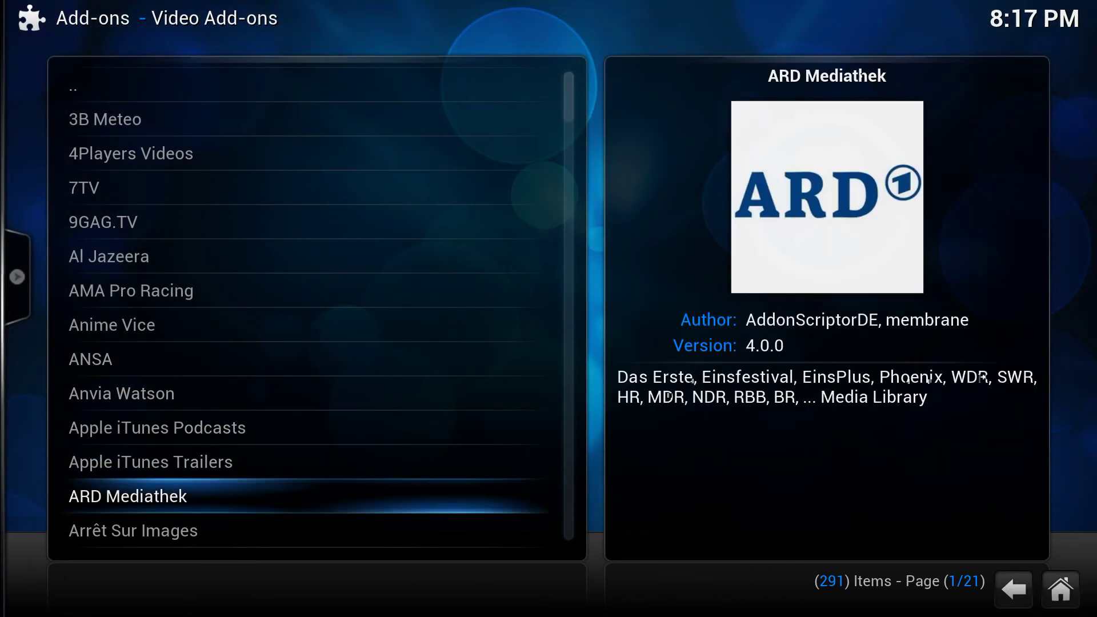
{"action": "key", "text": "Down"}
{"action": "key", "text": "Down"}
{"action": "key", "text": "Down"}
{"action": "key", "text": "Down"}
{"action": "key", "text": "Down"}
{"action": "key", "text": "Down"}
{"action": "key", "text": "Down"}
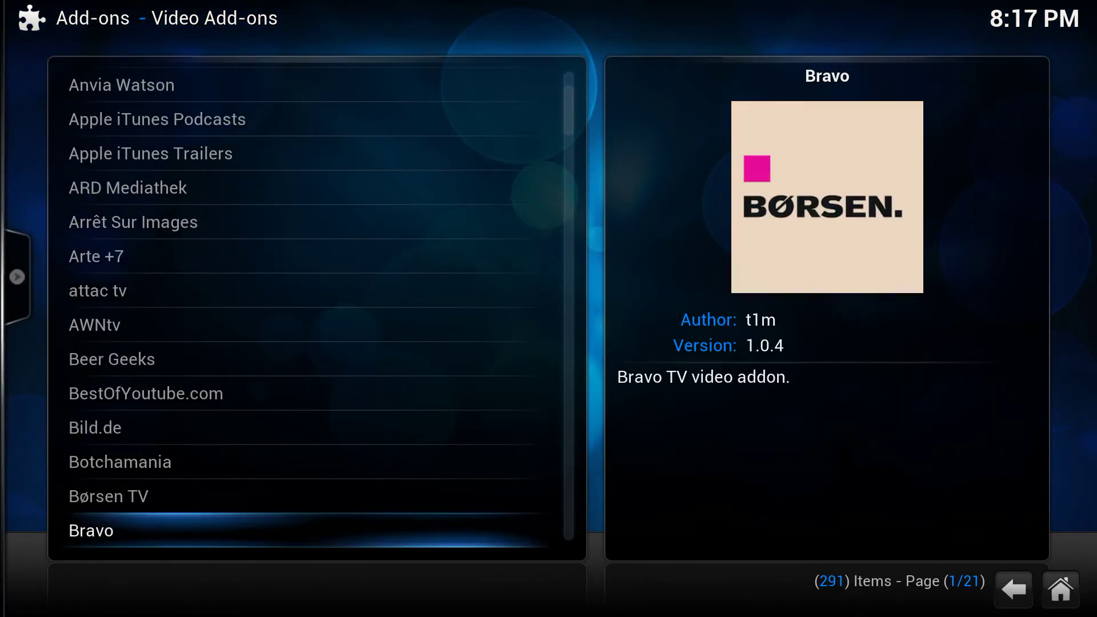
{"action": "key", "text": "Down"}
{"action": "key", "text": "Down"}
{"action": "key", "text": "Down"}
{"action": "key", "text": "Down"}
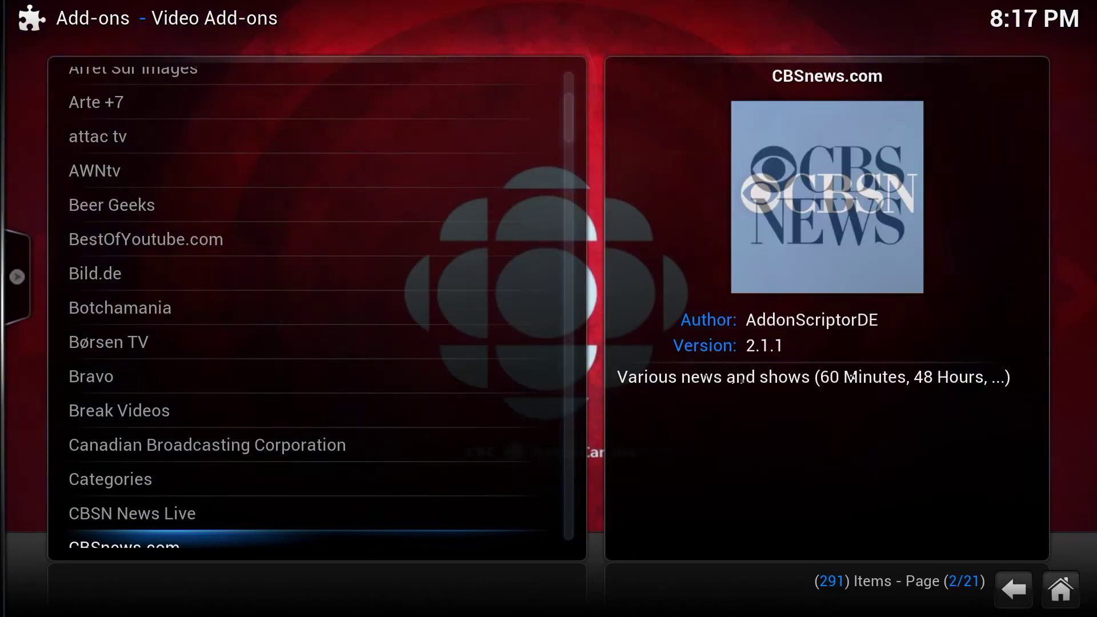
{"action": "key", "text": "Down"}
{"action": "key", "text": "Down"}
{"action": "key", "text": "Down"}
{"action": "key", "text": "Down"}
{"action": "key", "text": "Down"}
{"action": "key", "text": "Down"}
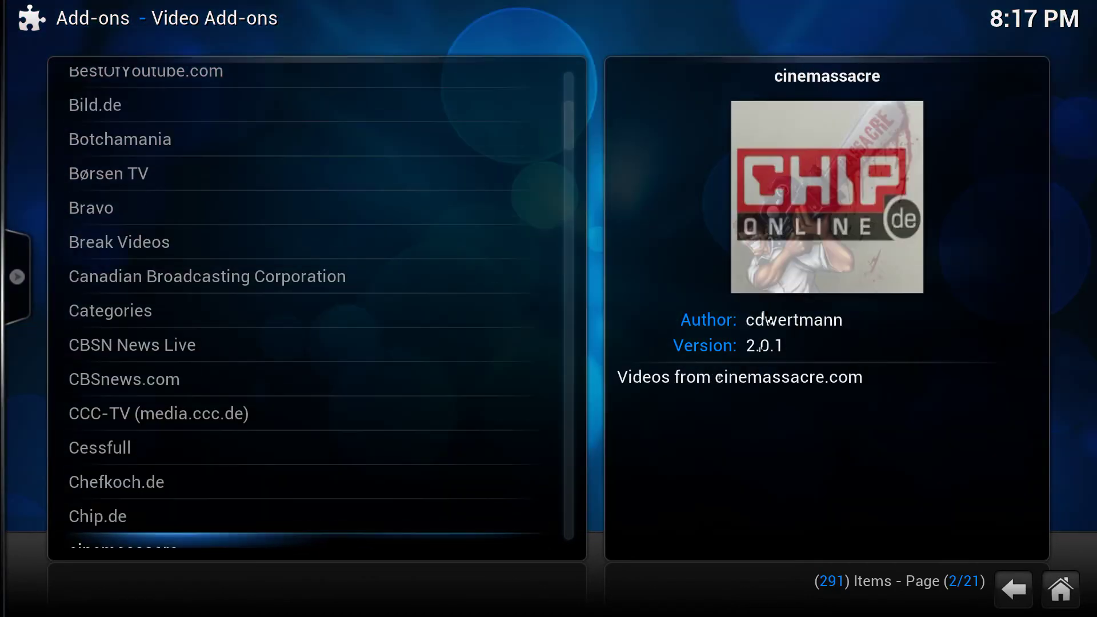
{"action": "key", "text": "Down"}
{"action": "key", "text": "Down"}
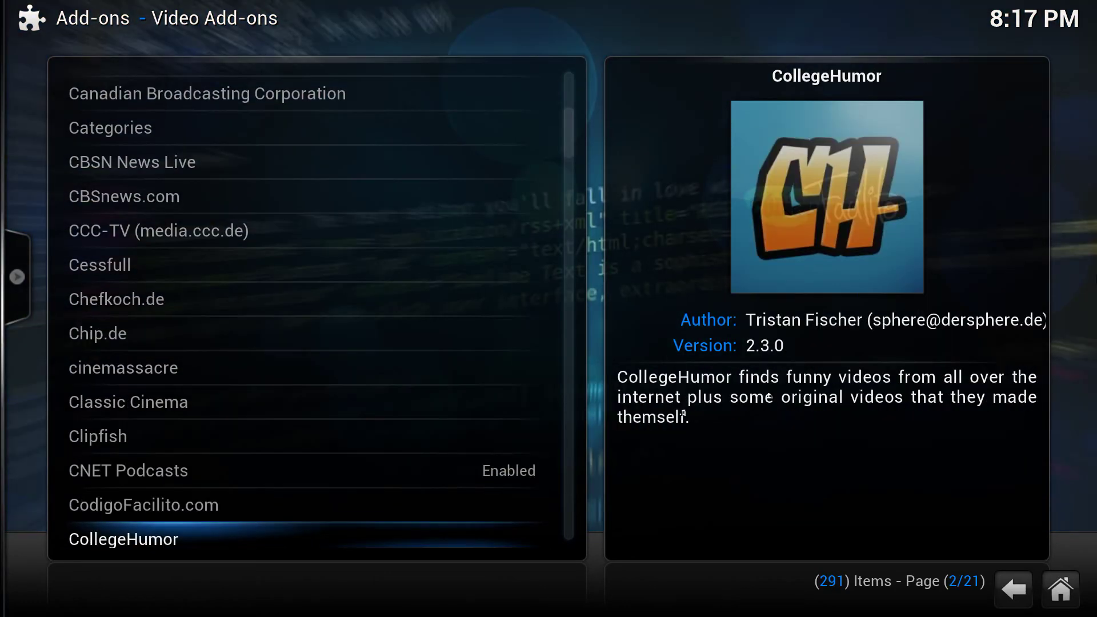
{"action": "key", "text": "Down"}
{"action": "key", "text": "Down"}
{"action": "key", "text": "Down"}
{"action": "key", "text": "Down"}
{"action": "key", "text": "Down"}
{"action": "key", "text": "Down"}
{"action": "key", "text": "Down"}
{"action": "key", "text": "Down"}
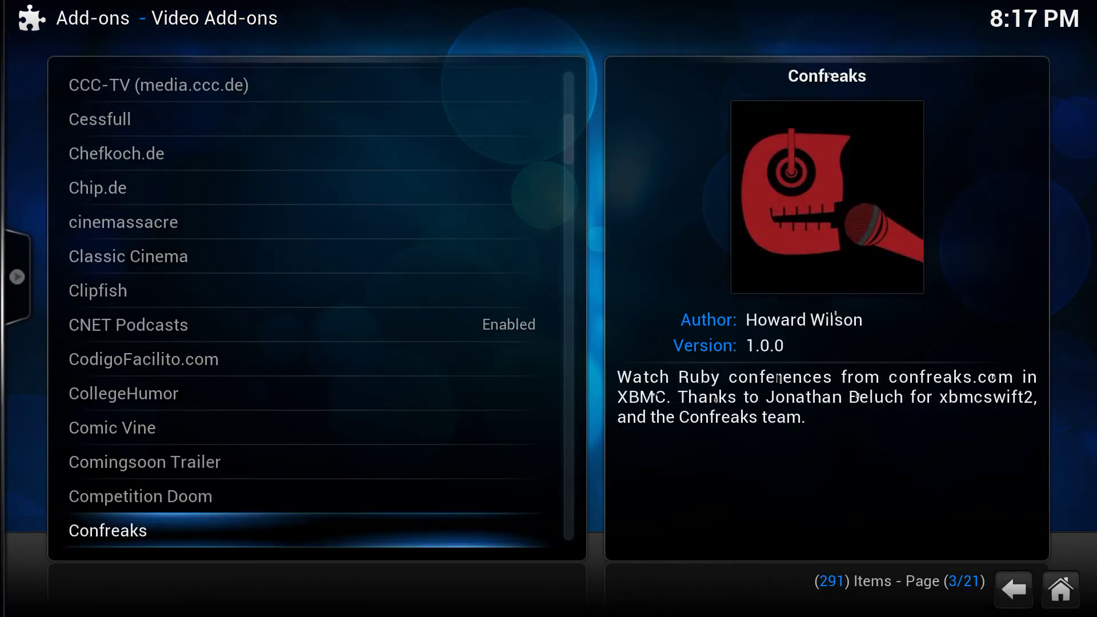
{"action": "key", "text": "Down"}
{"action": "key", "text": "Down"}
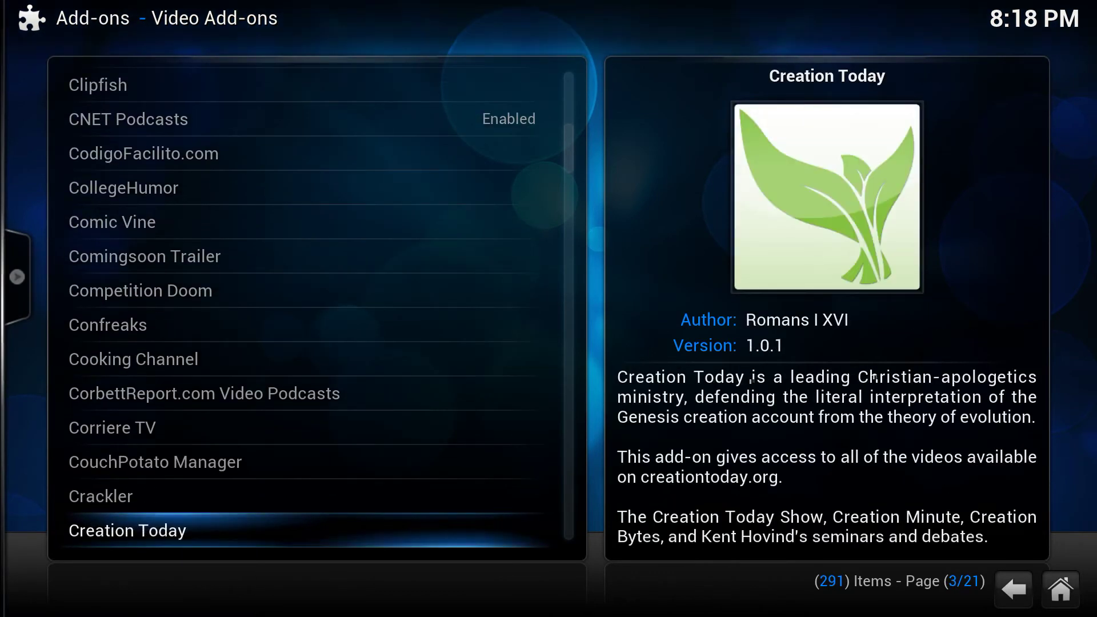
Examine the descriptions of the video add-ons from Crackler through DR TV, including DailyMotion.com, Dbmc and DIY Network
{"action": "key", "text": "Up"}
{"action": "key", "text": "Down"}
{"action": "key", "text": "Down"}
{"action": "key", "text": "Down"}
{"action": "key", "text": "Down"}
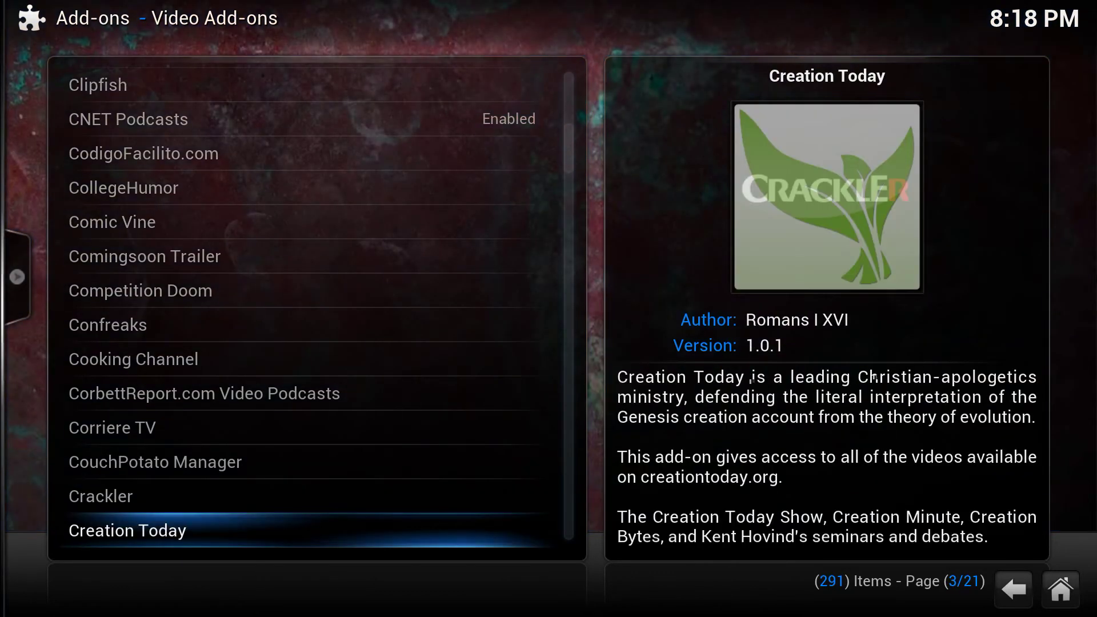
{"action": "key", "text": "Down"}
{"action": "key", "text": "Down"}
{"action": "key", "text": "Down"}
{"action": "key", "text": "Down"}
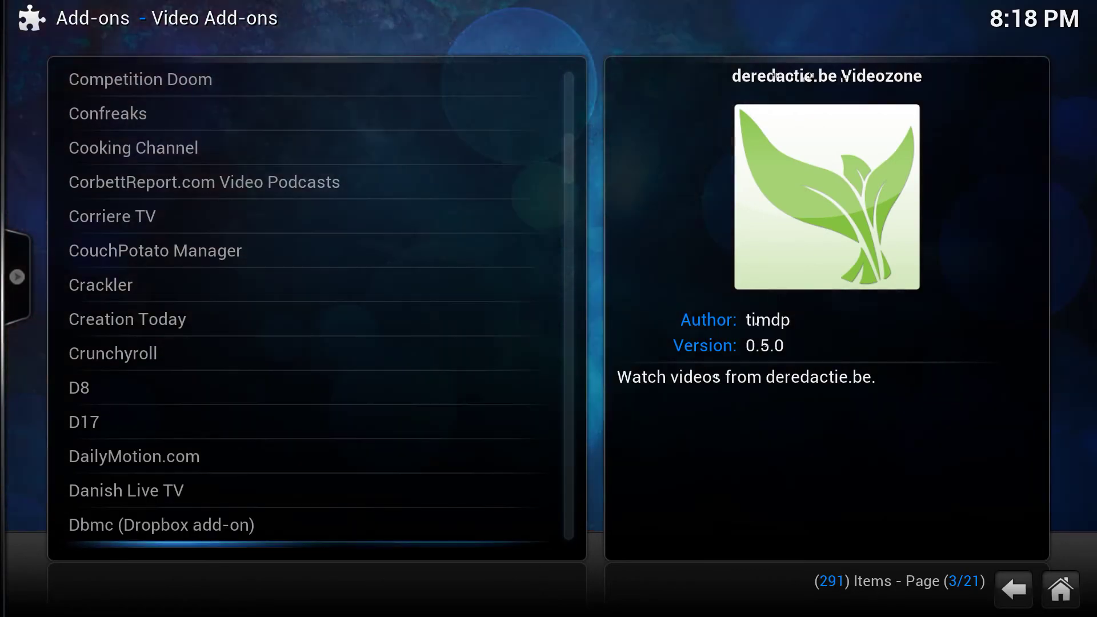
{"action": "key", "text": "Up"}
{"action": "key", "text": "Up"}
{"action": "key", "text": "Up"}
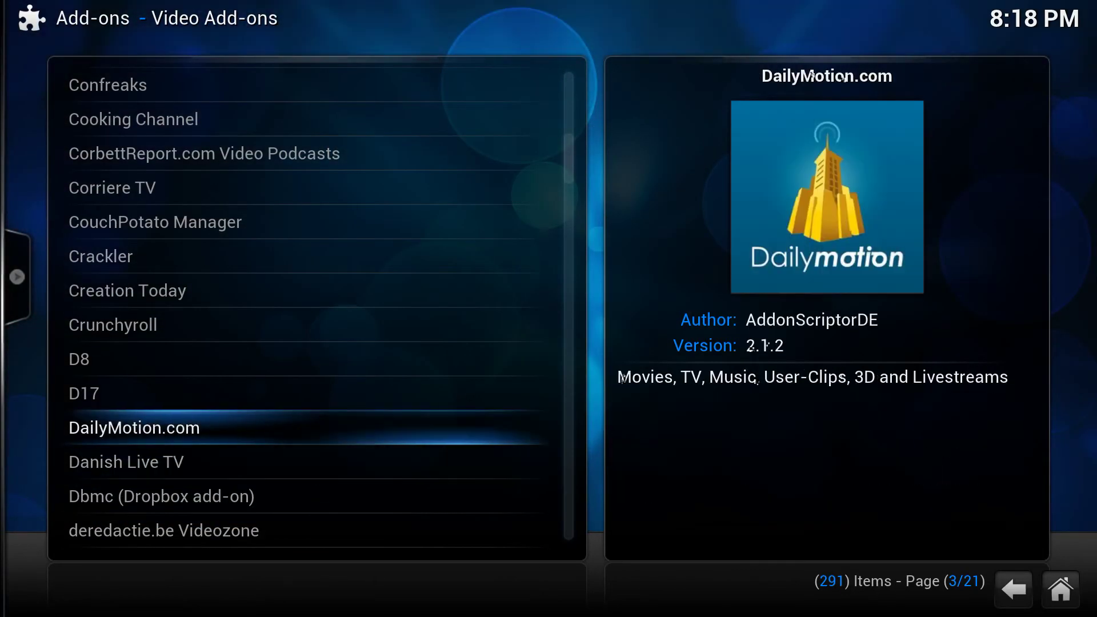
{"action": "key", "text": "Down"}
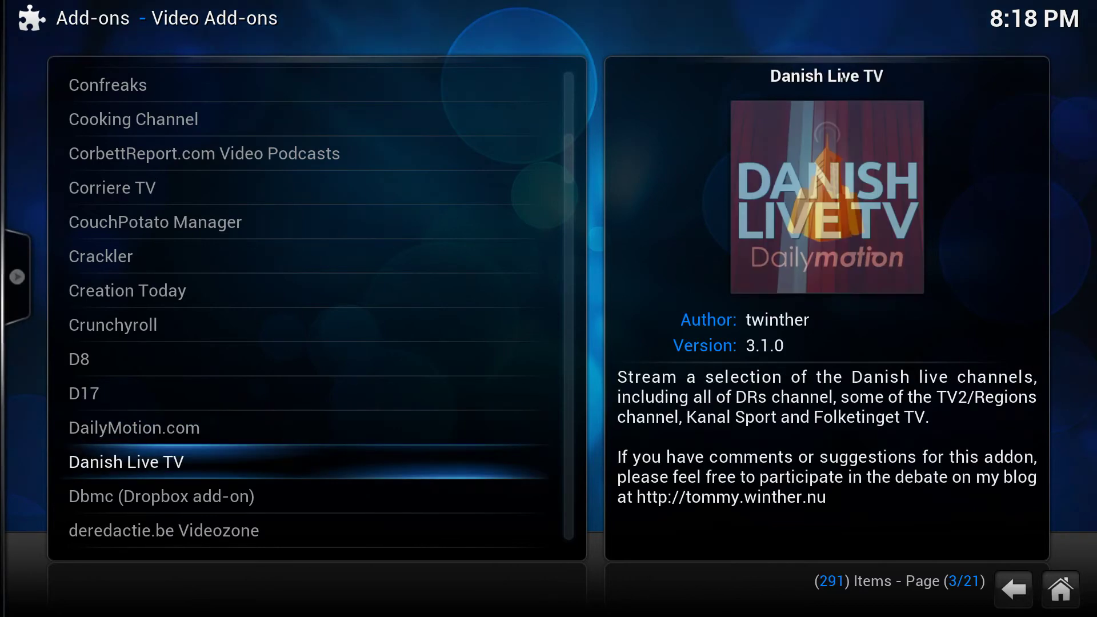
{"action": "key", "text": "Down"}
{"action": "key", "text": "Down"}
{"action": "key", "text": "Down"}
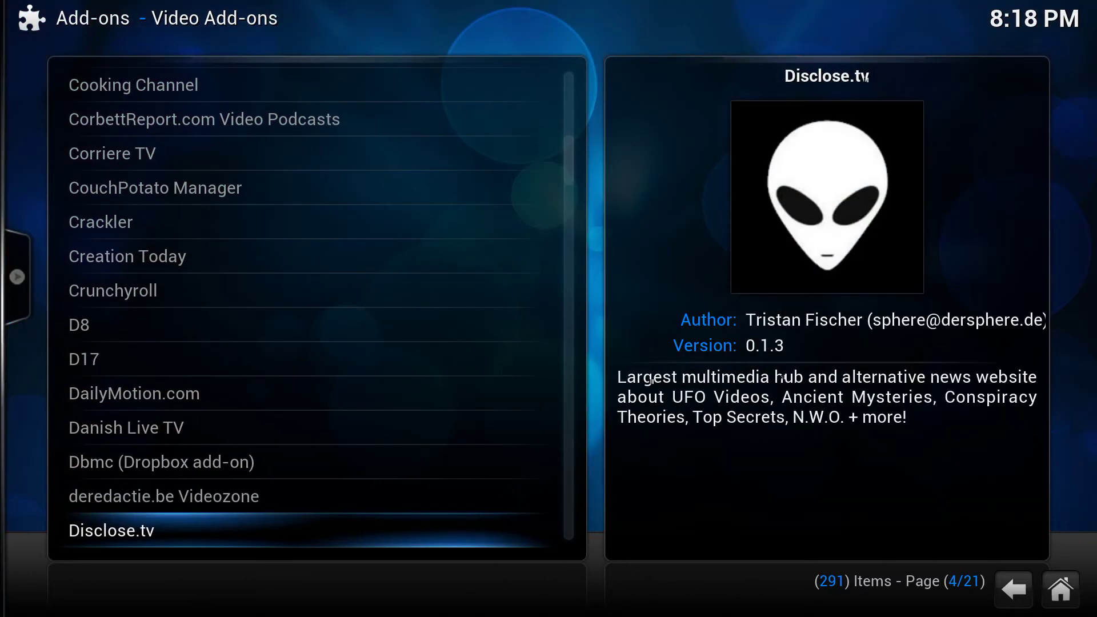
{"action": "key", "text": "Down"}
{"action": "key", "text": "Up"}
{"action": "key", "text": "Up"}
{"action": "key", "text": "Up"}
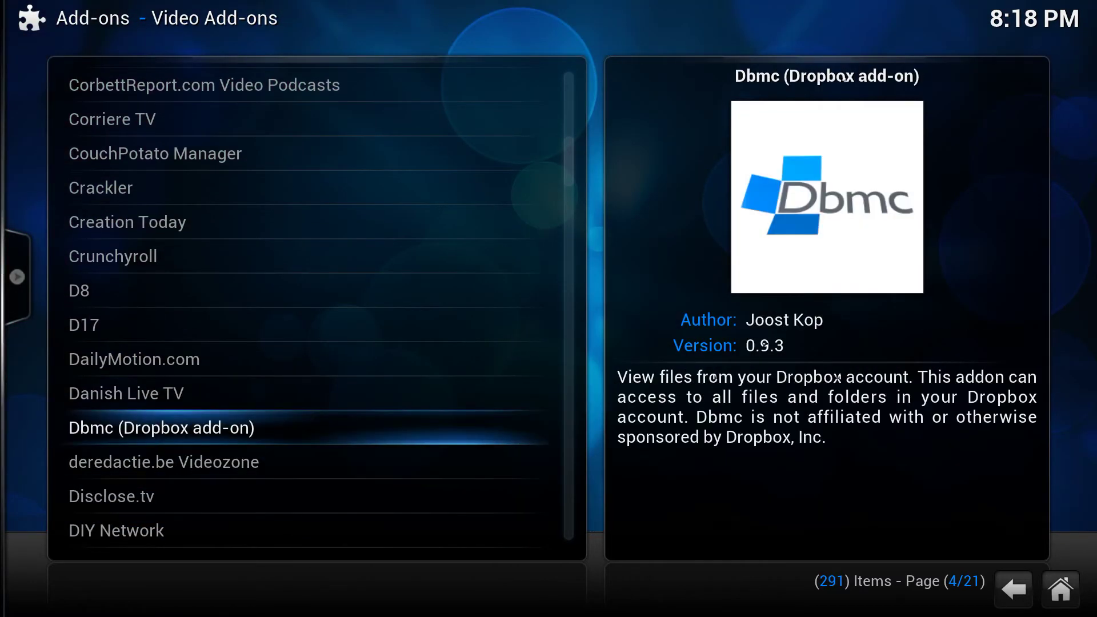
{"action": "key", "text": "Down"}
{"action": "key", "text": "Down"}
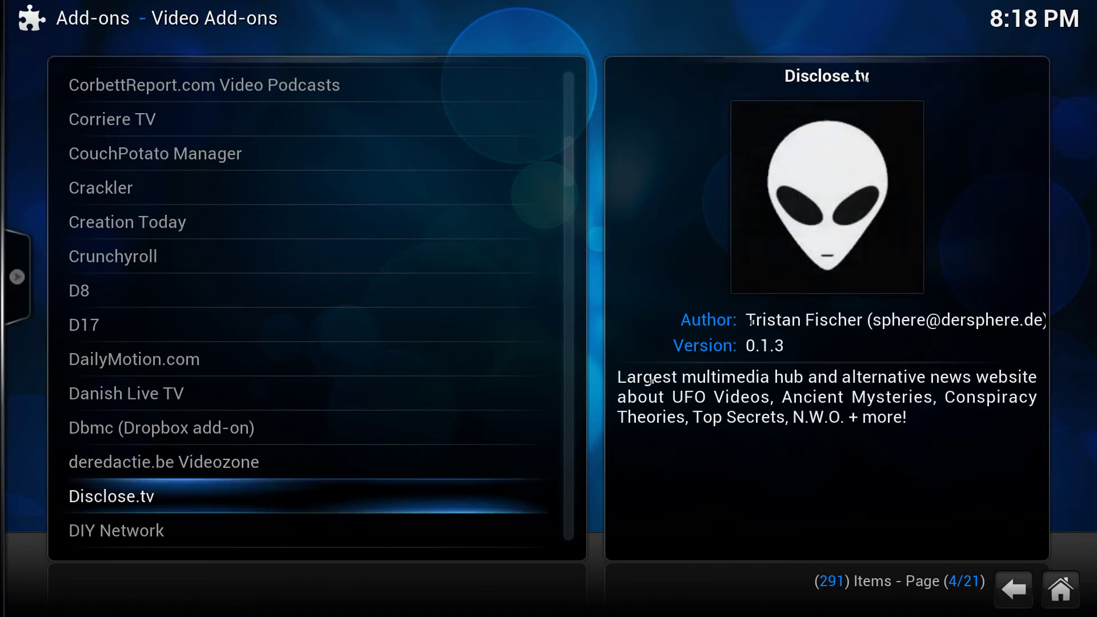
{"action": "key", "text": "Down"}
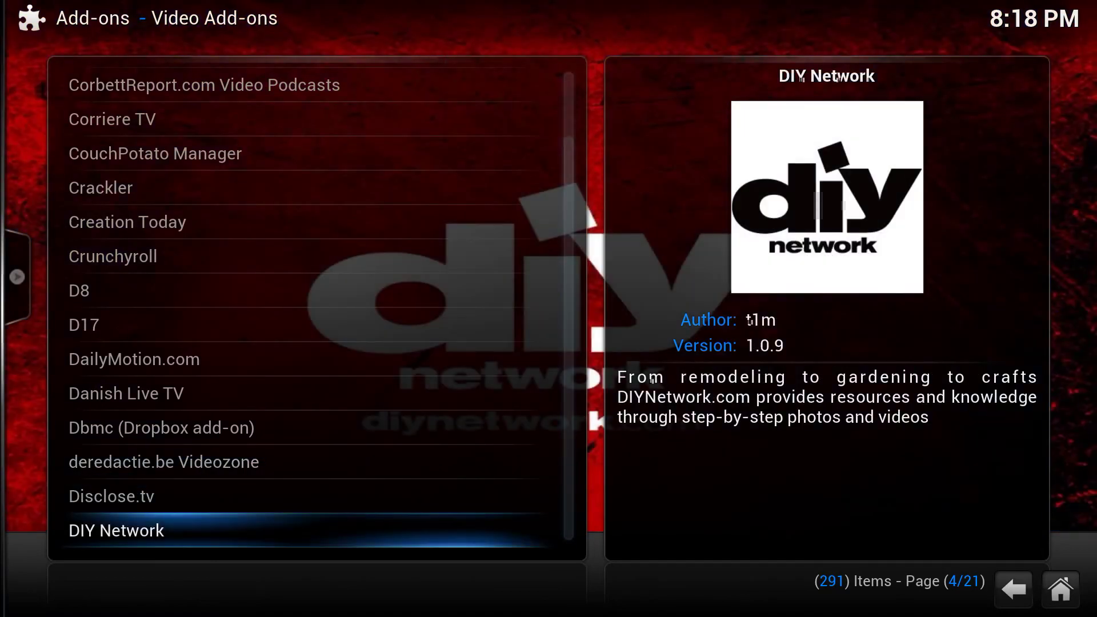
{"action": "key", "text": "Down"}
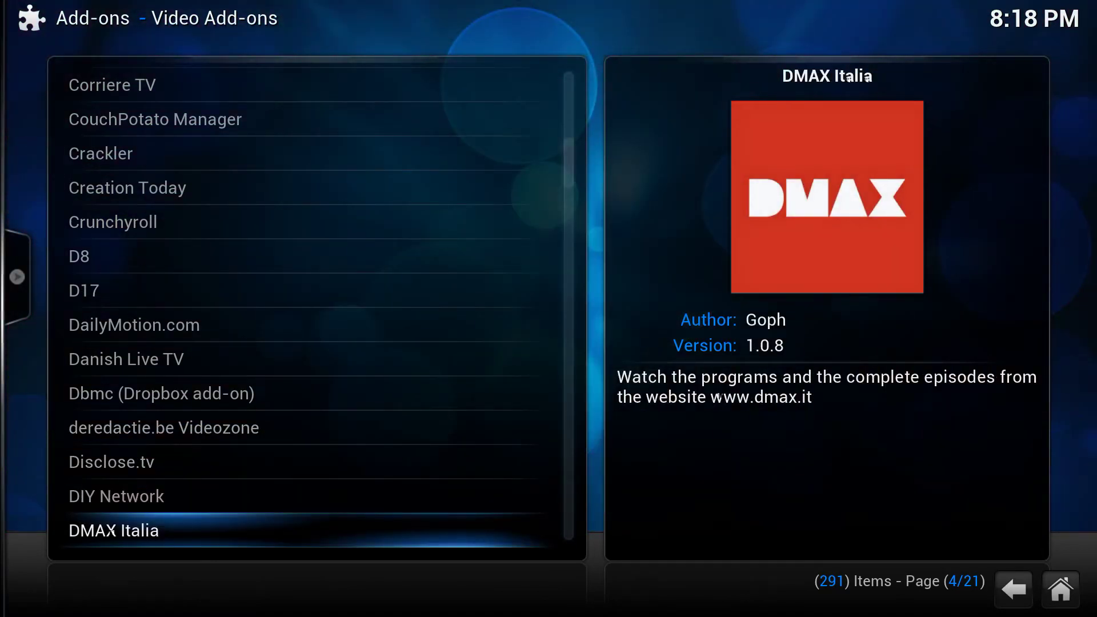
{"action": "key", "text": "Down"}
{"action": "key", "text": "Down"}
{"action": "key", "text": "Down"}
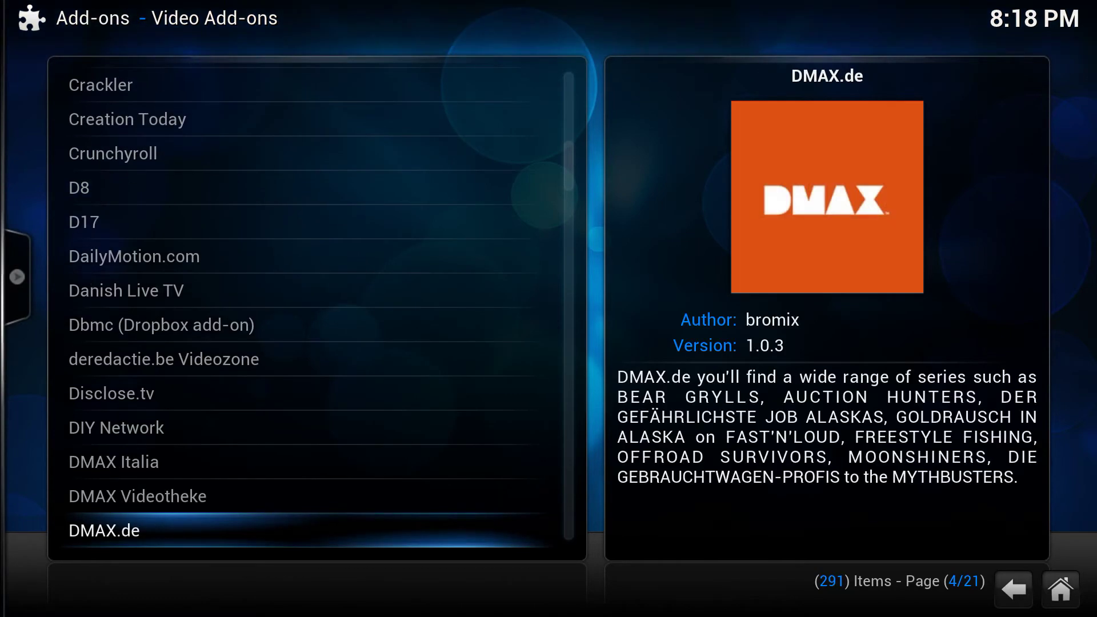
{"action": "key", "text": "Down"}
{"action": "key", "text": "Down"}
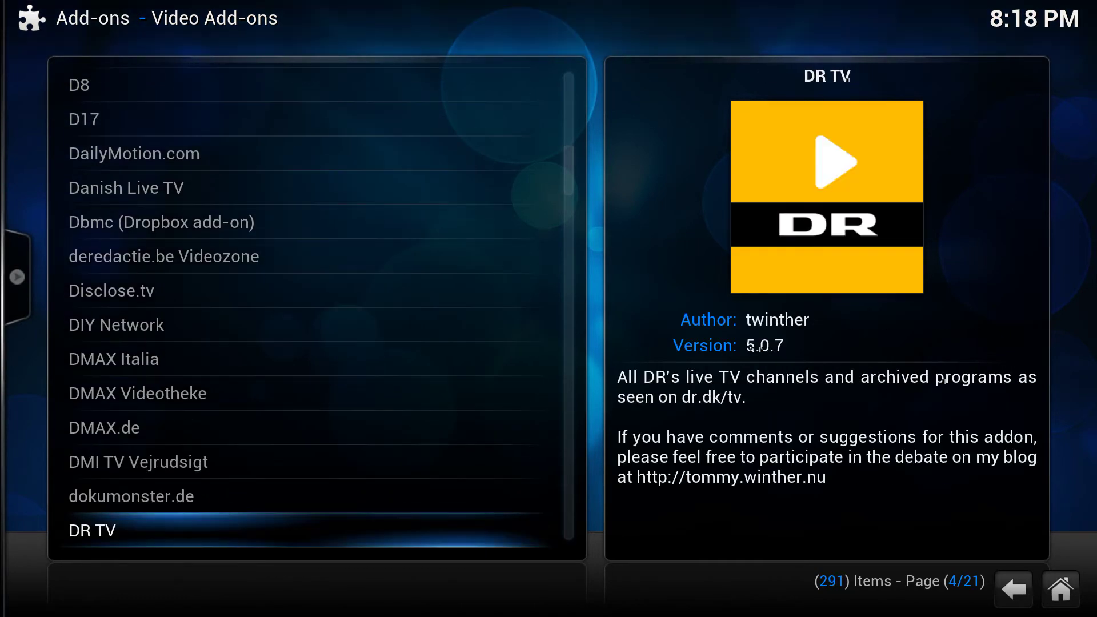
Browse the video add-on descriptions from DR.dk Bonanza through EEVblog, including drundootv, Earth Touch and eBaumsWorld.com
{"action": "key", "text": "Down"}
{"action": "key", "text": "Down"}
{"action": "key", "text": "Down"}
{"action": "key", "text": "Down"}
{"action": "key", "text": "Down"}
{"action": "key", "text": "Down"}
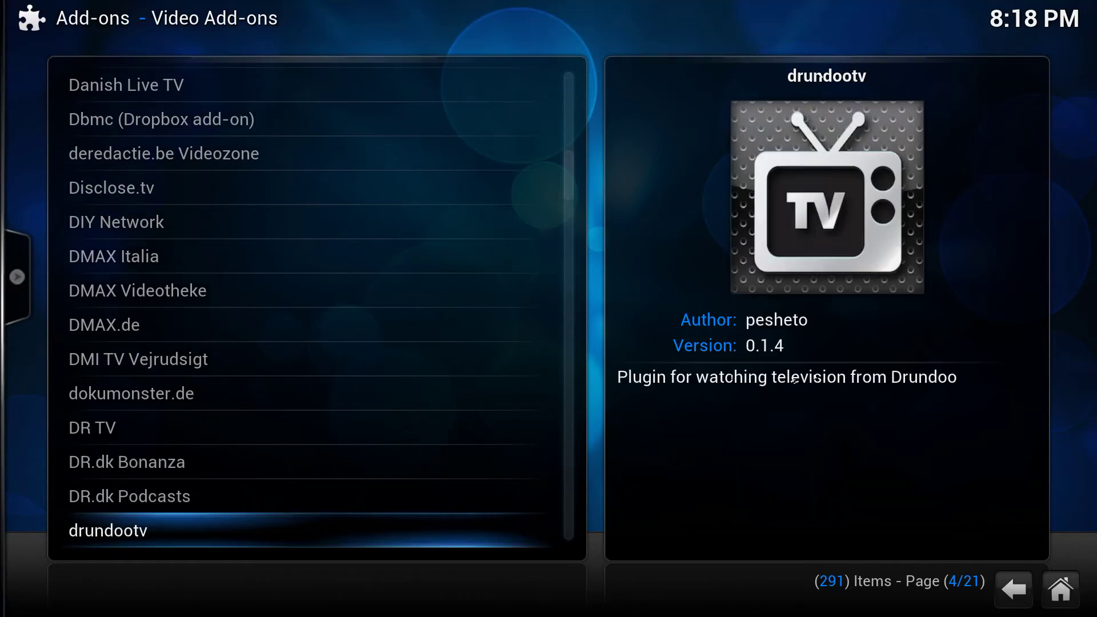
{"action": "key", "text": "Down"}
{"action": "key", "text": "Down"}
{"action": "key", "text": "Down"}
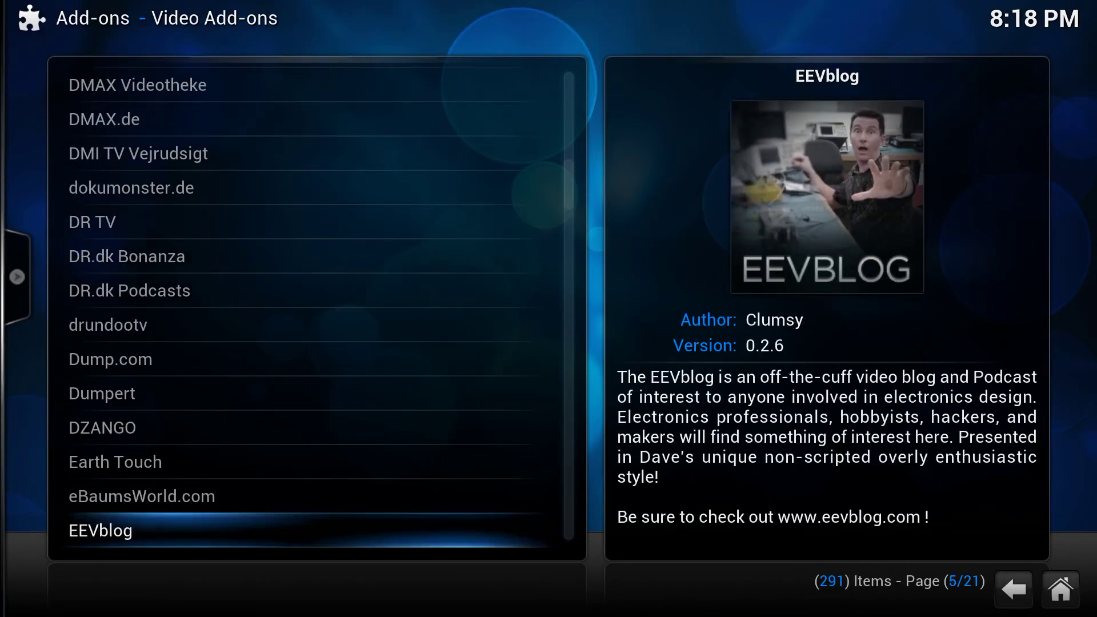
{"action": "key", "text": "Up"}
{"action": "key", "text": "Up"}
{"action": "key", "text": "Up"}
{"action": "key", "text": "Down"}
{"action": "key", "text": "Down"}
{"action": "key", "text": "Down"}
{"action": "key", "text": "Down"}
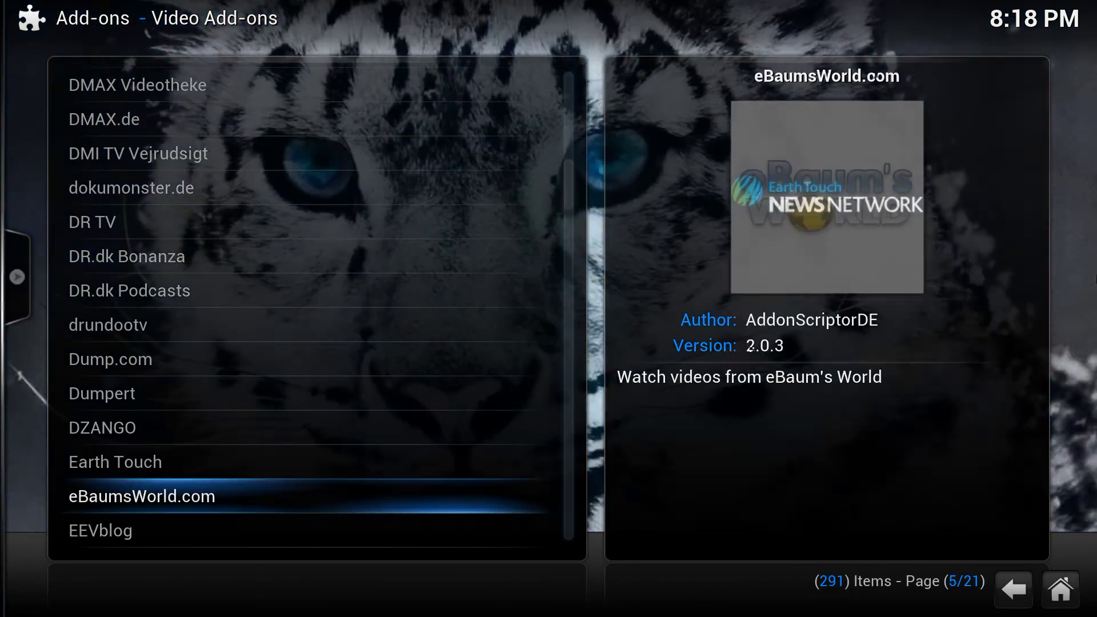
Browse the catalogue of video add-ons from Elisa Viihde through Fernsehkritik TV, including Eredivisie Live and EyeTV parser
{"action": "key", "text": "Down"}
{"action": "key", "text": "Down"}
{"action": "key", "text": "Down"}
{"action": "key", "text": "Down"}
{"action": "key", "text": "Down"}
{"action": "key", "text": "Down"}
{"action": "key", "text": "Down"}
{"action": "key", "text": "Down"}
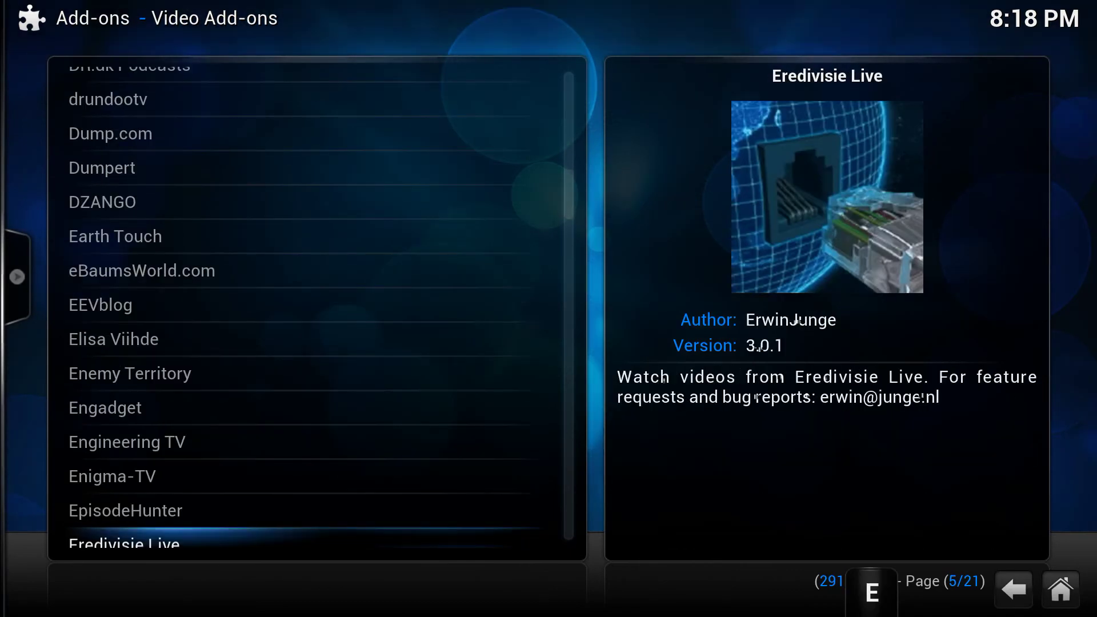
{"action": "key", "text": "Down"}
{"action": "key", "text": "Down"}
{"action": "key", "text": "Down"}
{"action": "key", "text": "Down"}
{"action": "key", "text": "Up"}
{"action": "key", "text": "Up"}
{"action": "key", "text": "Up"}
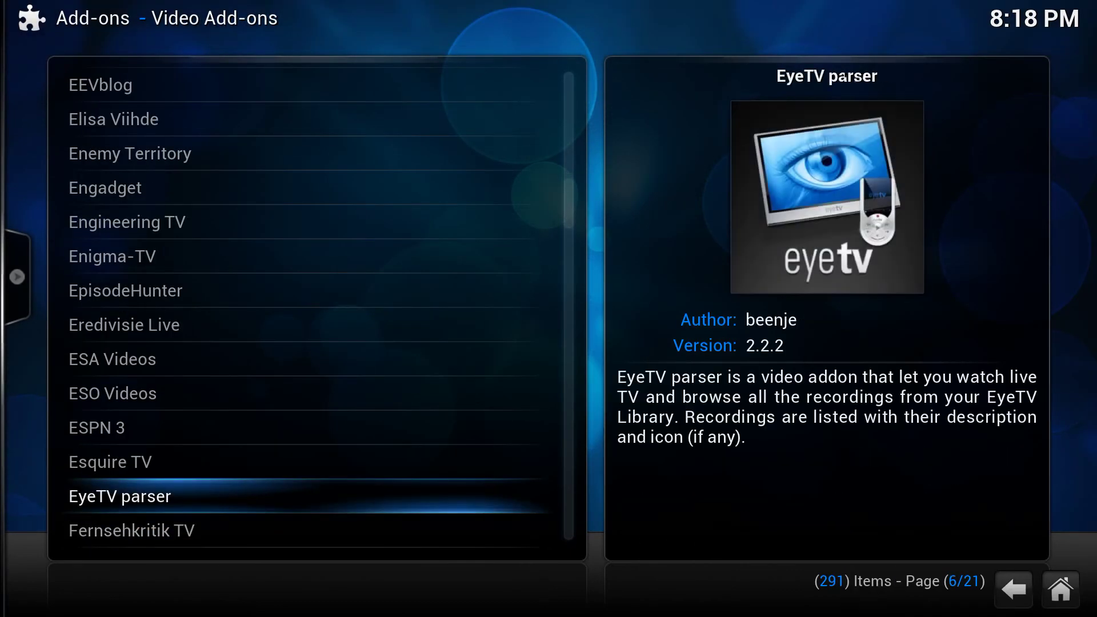
Go back through the catalogue to the enabled CNET Podcasts add-on and open its information page
{"action": "key", "text": "Up"}
{"action": "key", "text": "Up"}
{"action": "key", "text": "Up"}
{"action": "key", "text": "Up"}
{"action": "key", "text": "Up"}
{"action": "key", "text": "Up"}
{"action": "key", "text": "Up"}
{"action": "key", "text": "Up"}
{"action": "key", "text": "Up"}
{"action": "key", "text": "Up"}
{"action": "key", "text": "Up"}
{"action": "key", "text": "Up"}
{"action": "key", "text": "Up"}
{"action": "key", "text": "Up"}
{"action": "key", "text": "Up"}
{"action": "key", "text": "Up"}
{"action": "key", "text": "Up"}
{"action": "key", "text": "Up"}
{"action": "key", "text": "Up"}
{"action": "key", "text": "Up"}
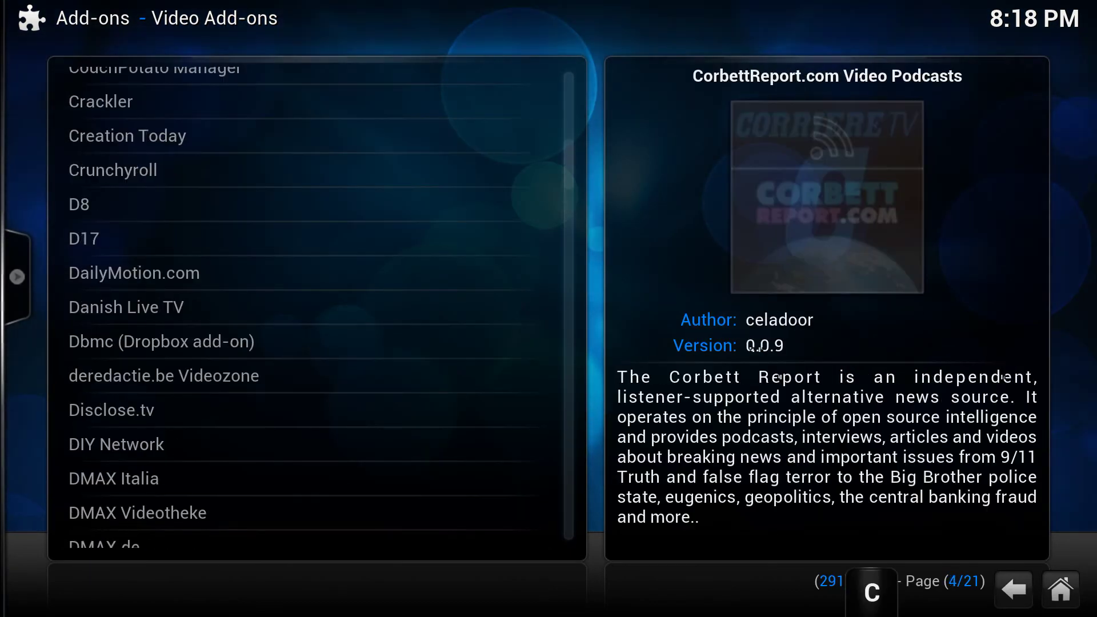
{"action": "key", "text": "Down"}
{"action": "key", "text": "Down"}
{"action": "key", "text": "Down"}
{"action": "key", "text": "Down"}
{"action": "key", "text": "Down"}
{"action": "key", "text": "Down"}
{"action": "key", "text": "Down"}
{"action": "key", "text": "Down"}
{"action": "key", "text": "Down"}
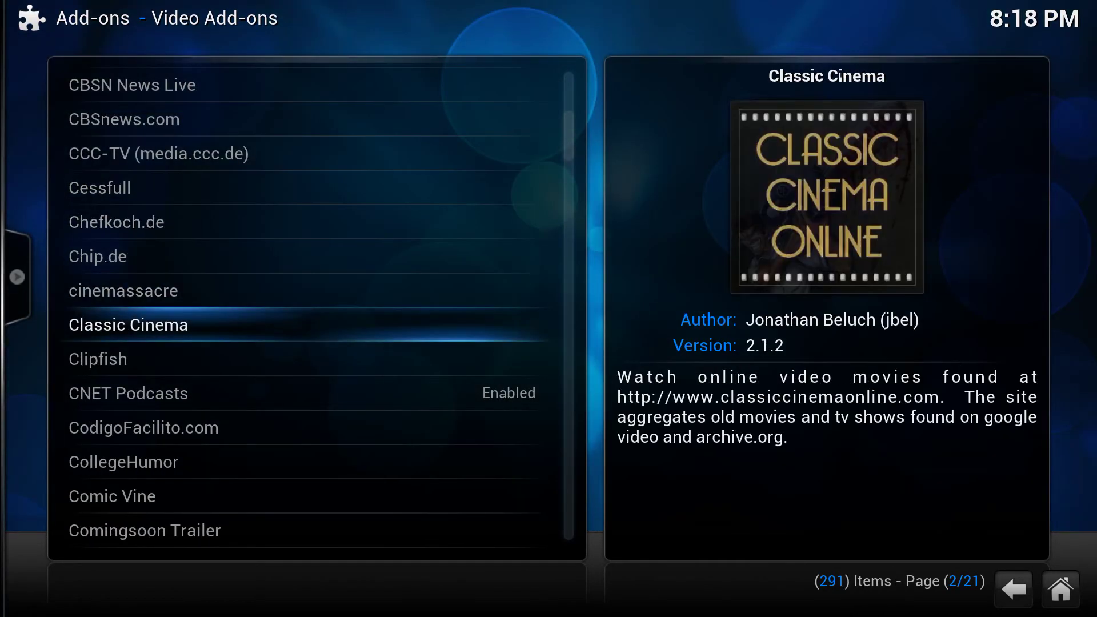
{"action": "key", "text": "Return"}
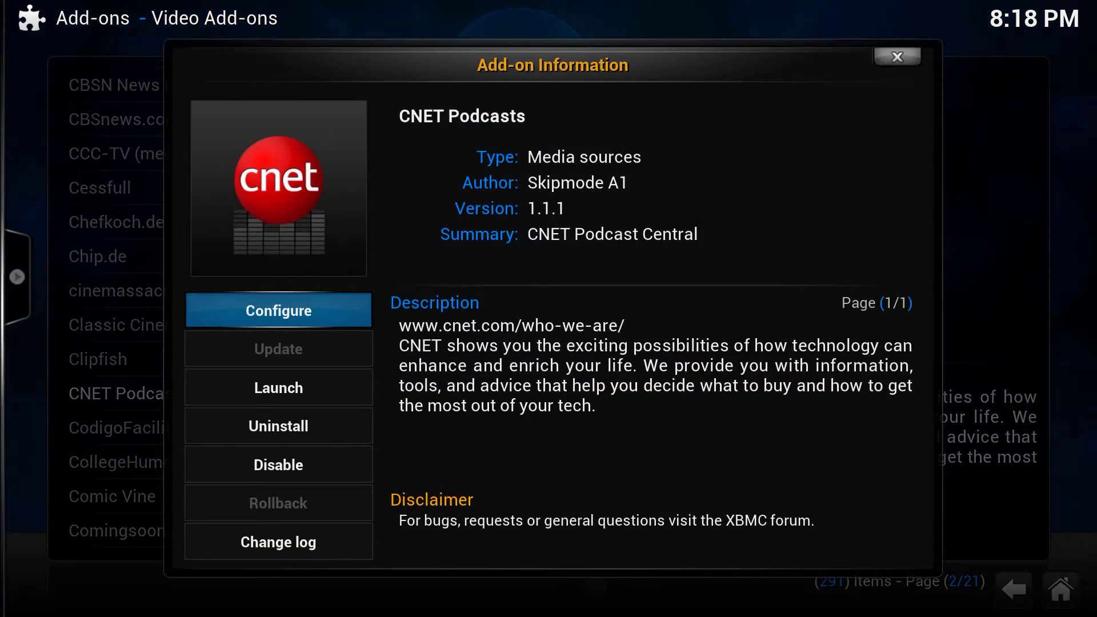
Examine the Launch, Uninstall and Disable options of CNET Podcasts, and return to the list of installed video add-ons
{"action": "key", "text": "Down"}
{"action": "key", "text": "Down"}
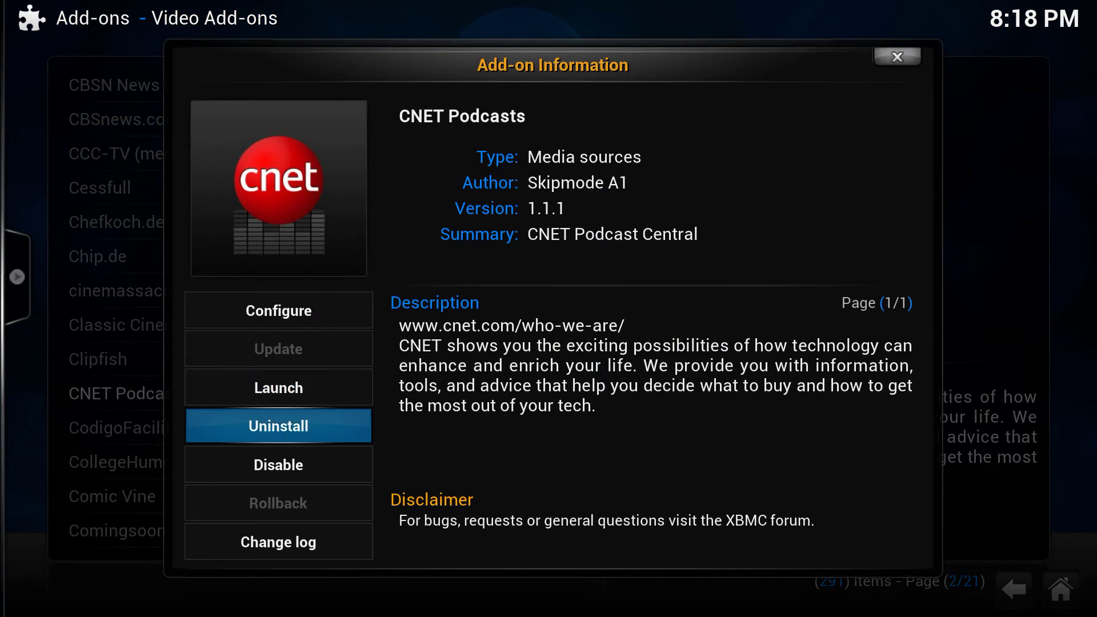
{"action": "key", "text": "Down"}
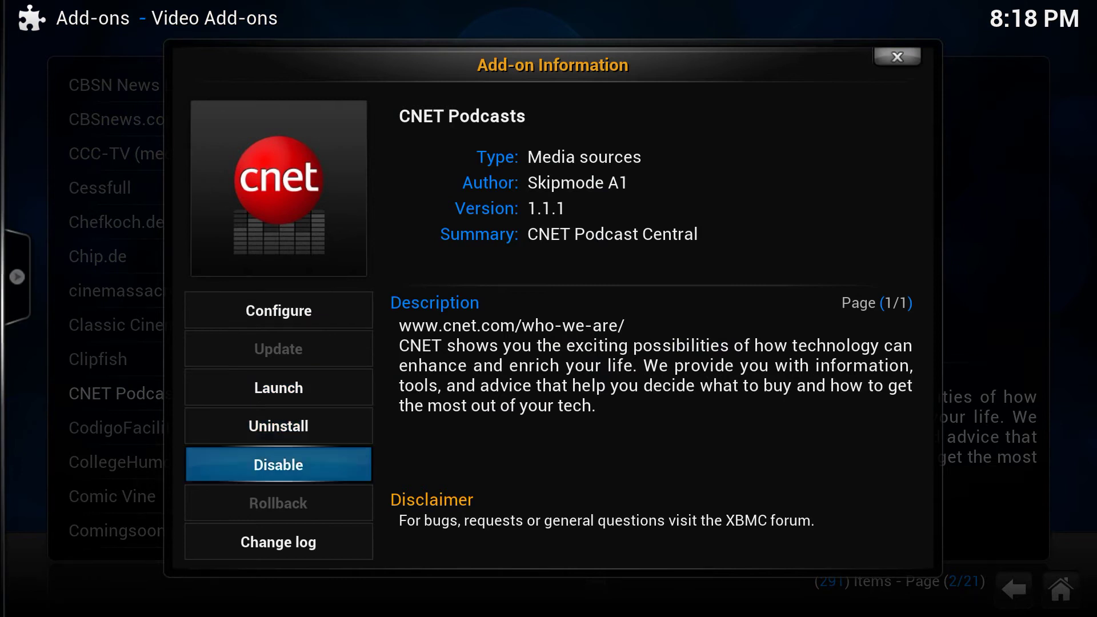
{"action": "key", "text": "Down"}
{"action": "key", "text": "Up"}
{"action": "key", "text": "Up"}
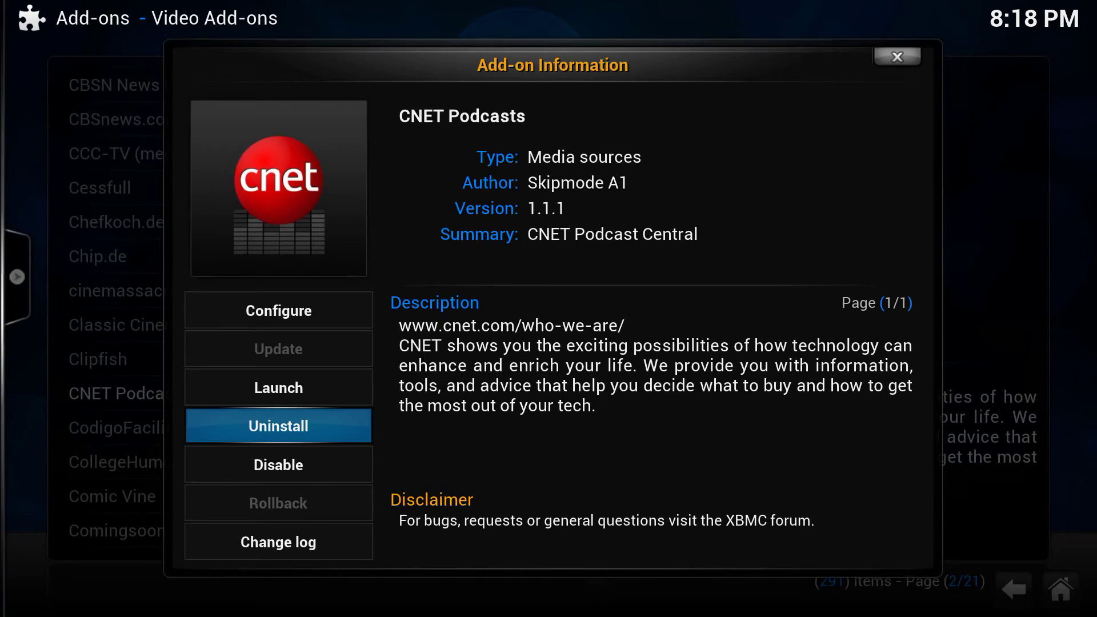
{"action": "key", "text": "Escape"}
{"action": "key", "text": "Escape"}
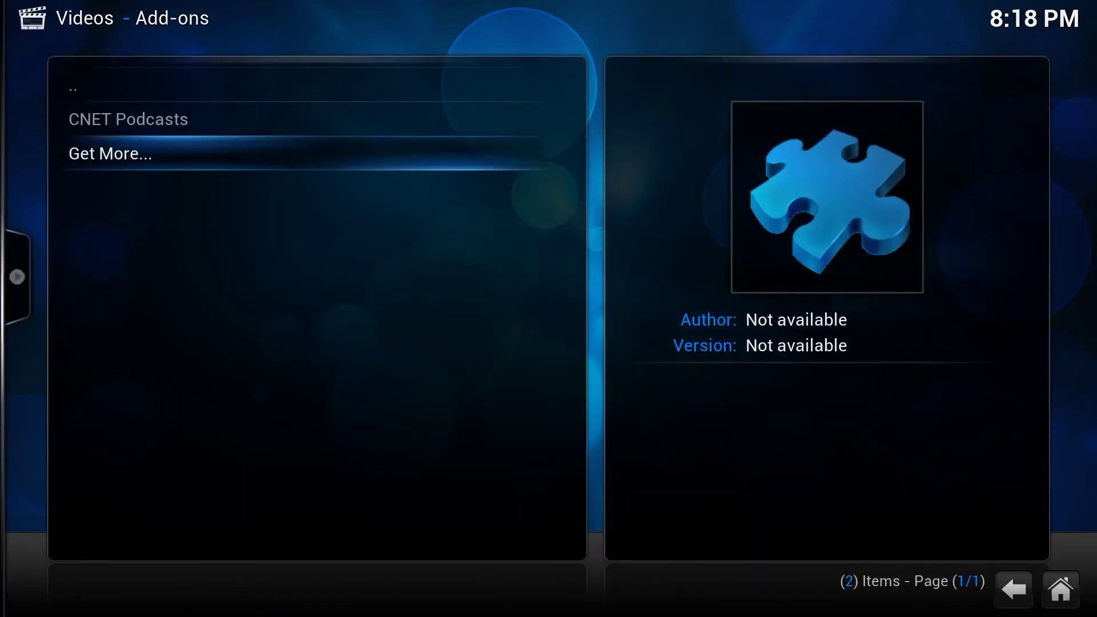
Open the CNET Podcasts add-on and enter its Car tech category
{"action": "left_click", "coordinate": [127, 118]}
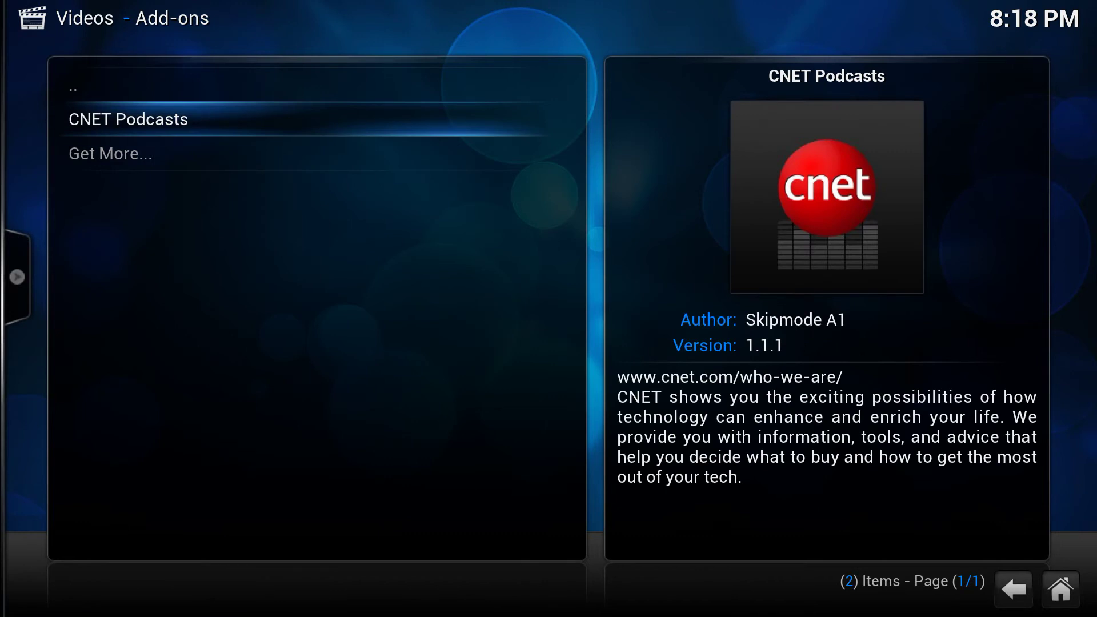
{"action": "key", "text": "Return"}
{"action": "key", "text": "Down"}
{"action": "key", "text": "Down"}
{"action": "key", "text": "Down"}
{"action": "key", "text": "Down"}
{"action": "key", "text": "Down"}
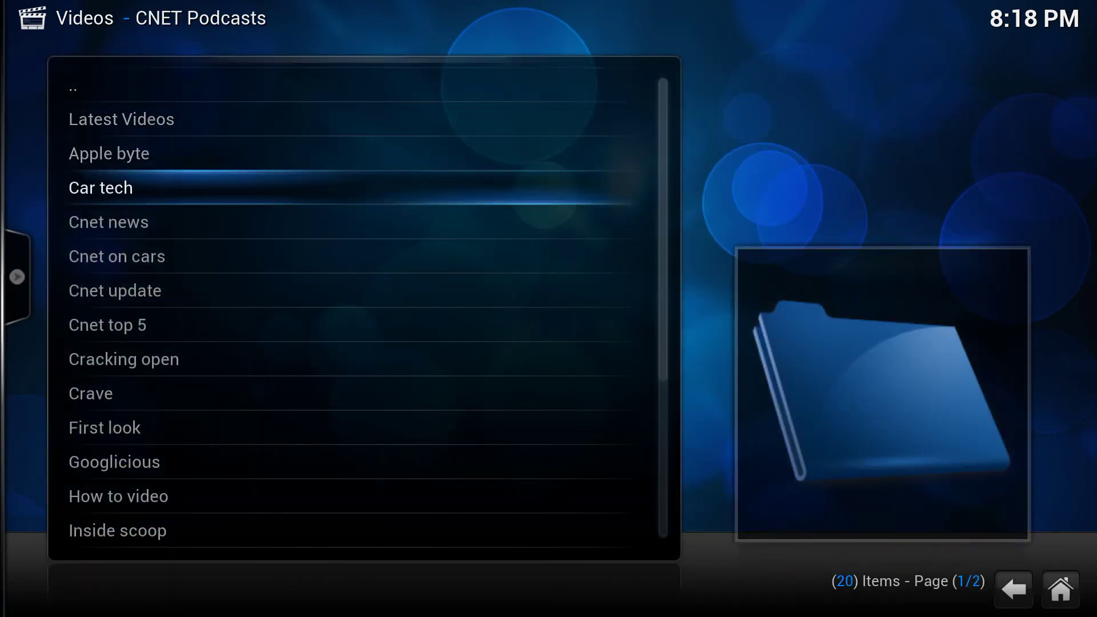
{"action": "key", "text": "Return"}
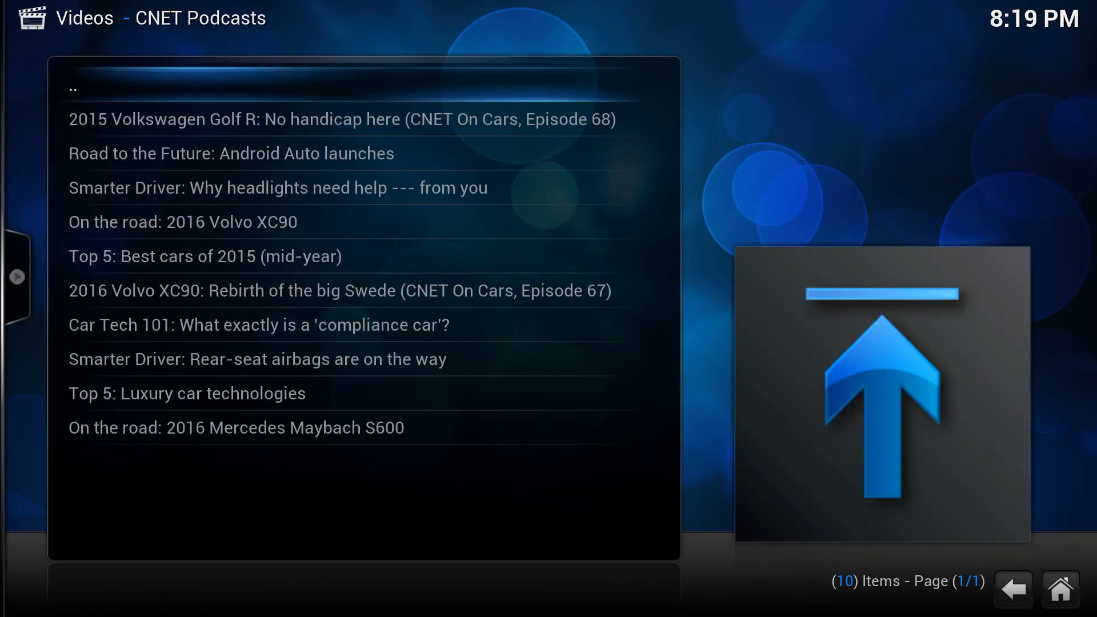
Look through the Car tech episodes and play "2015 Volkswagen Golf R: No handicap here (CNET On Cars, Episode 68)"
{"action": "key", "text": "Down"}
{"action": "key", "text": "Down"}
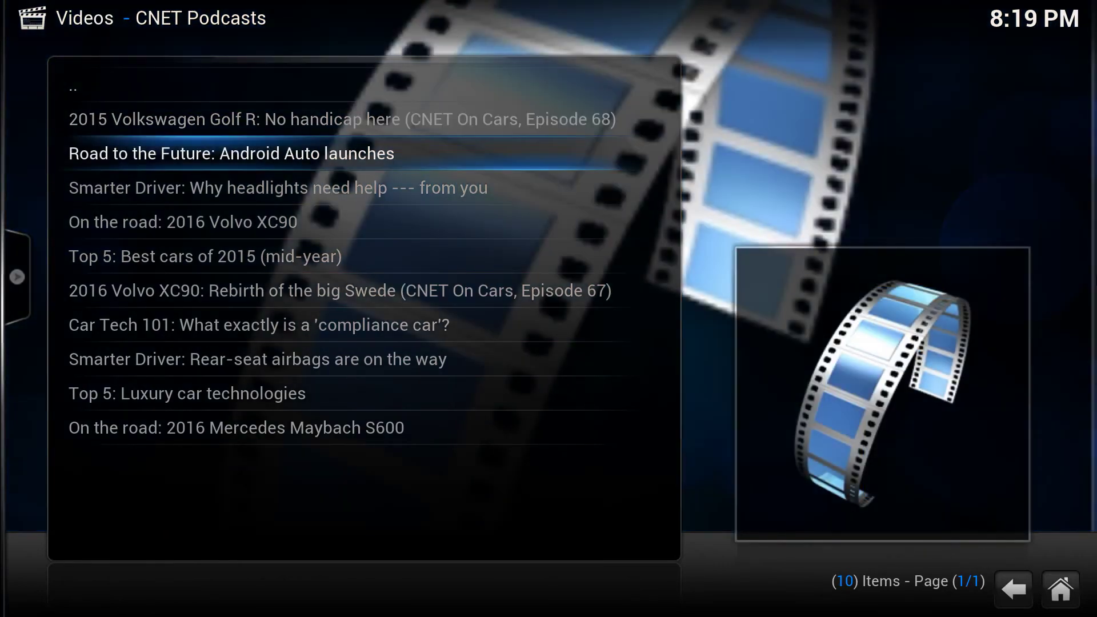
{"action": "key", "text": "Down"}
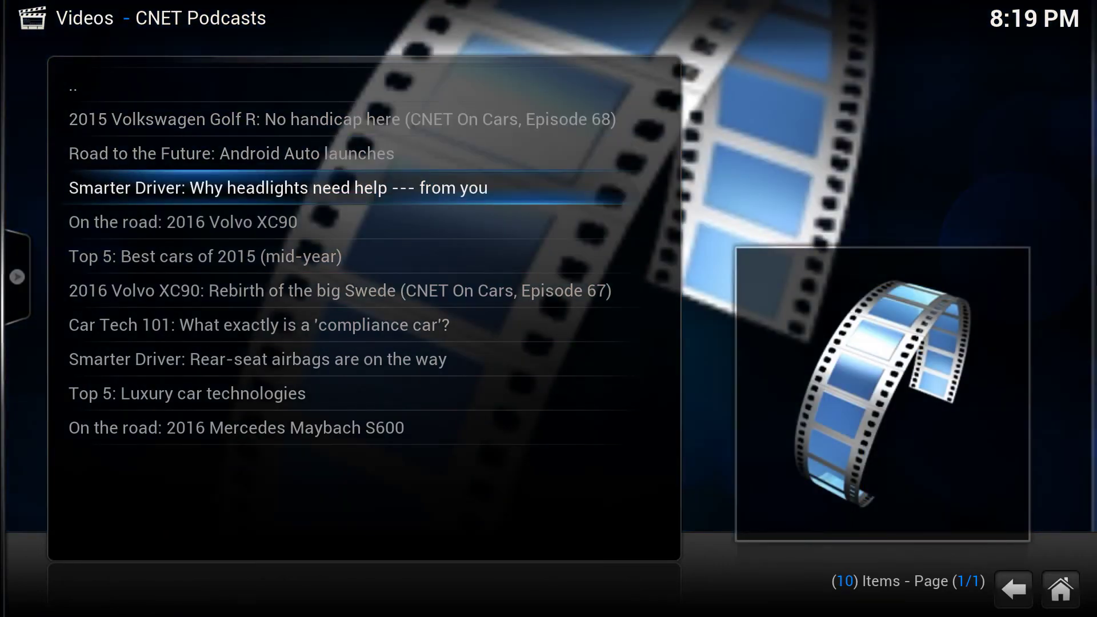
{"action": "key", "text": "Up"}
{"action": "key", "text": "Up"}
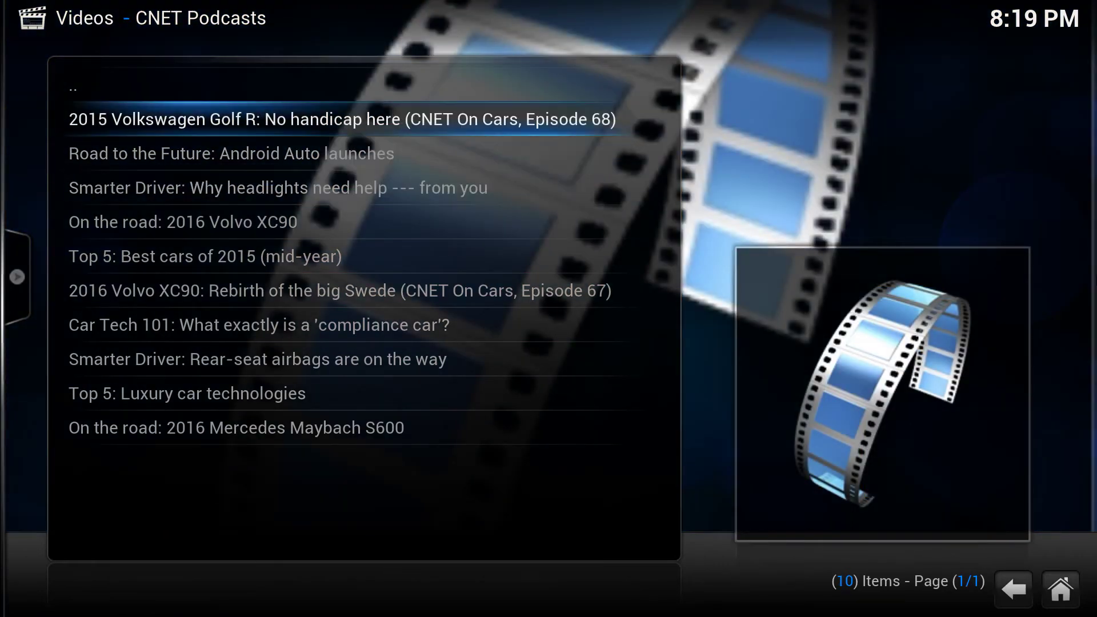
{"action": "key", "text": "Return"}
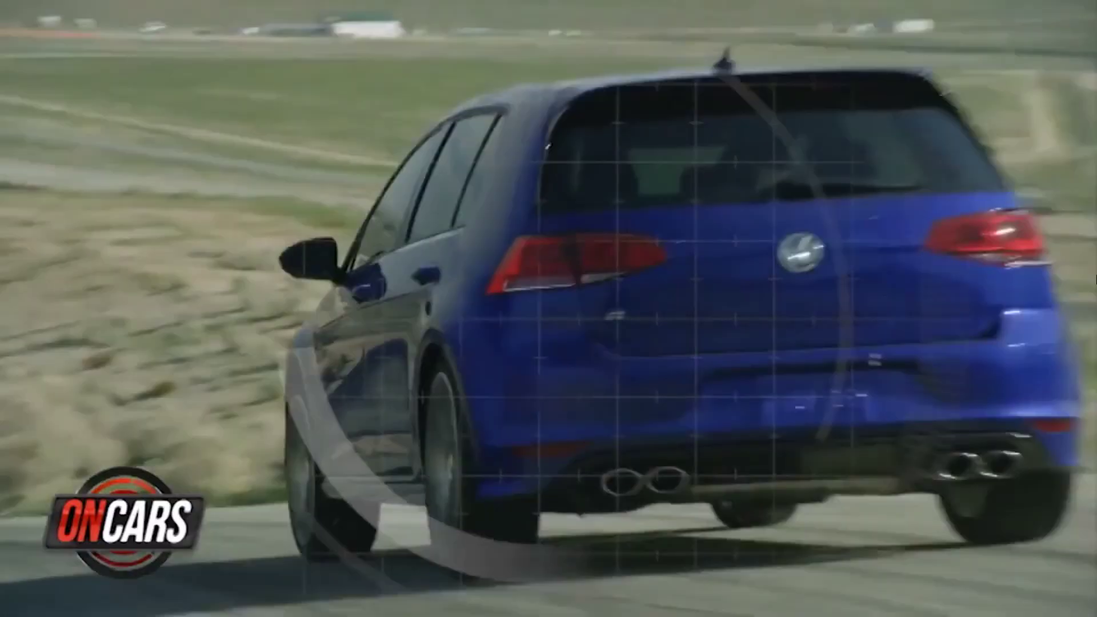
Leave the playing Volkswagen Golf R episode for the home screen and stop its playback
{"action": "key", "text": "Escape"}
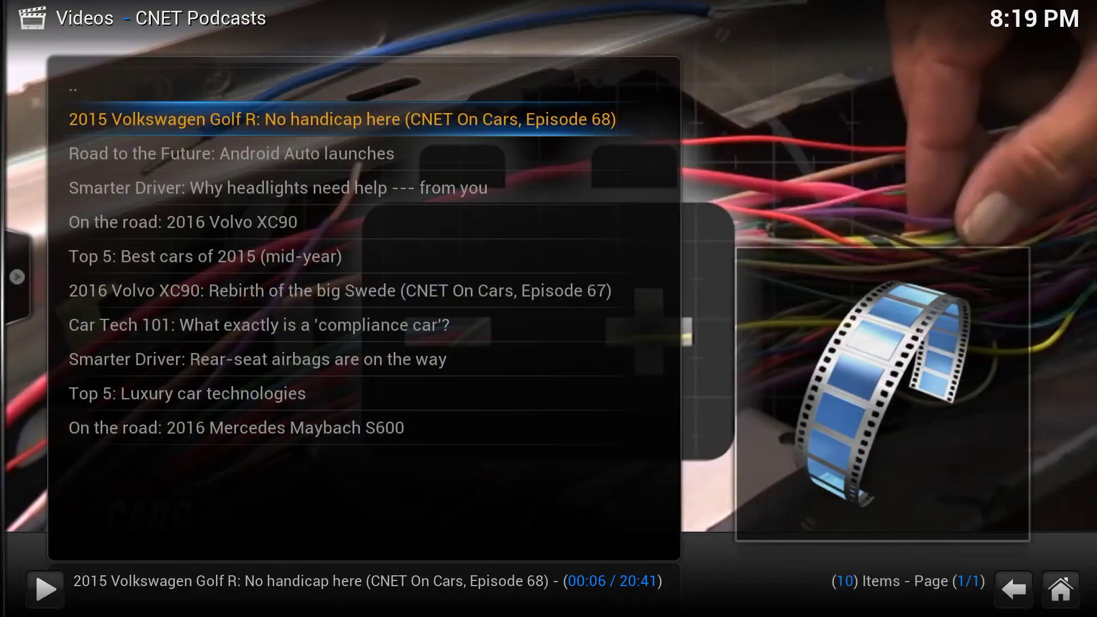
{"action": "key", "text": "Escape"}
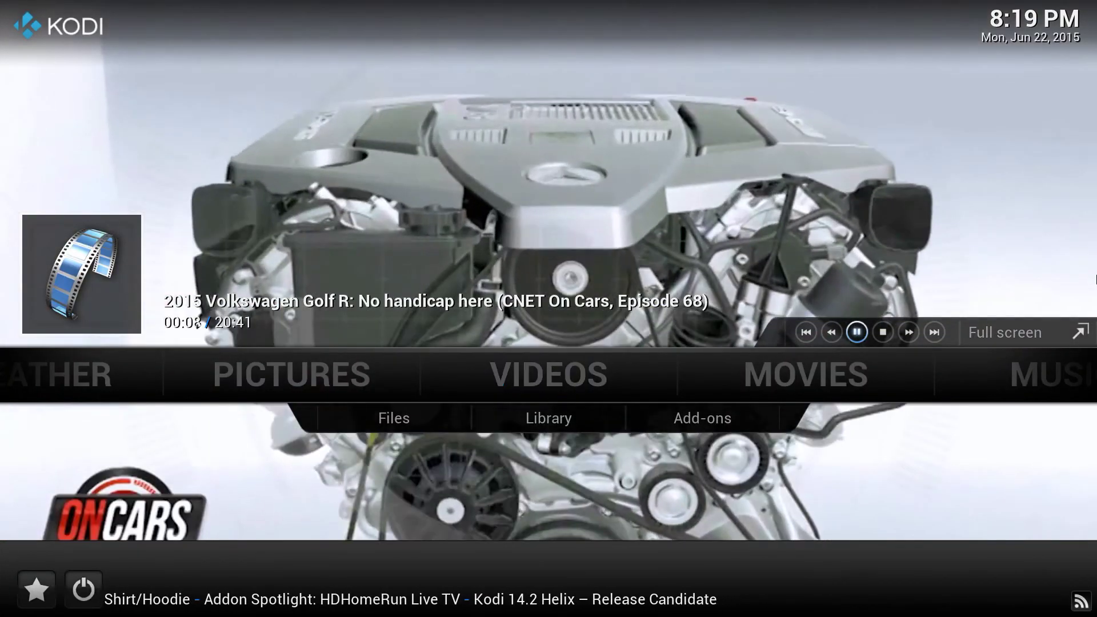
{"action": "key", "text": "Return"}
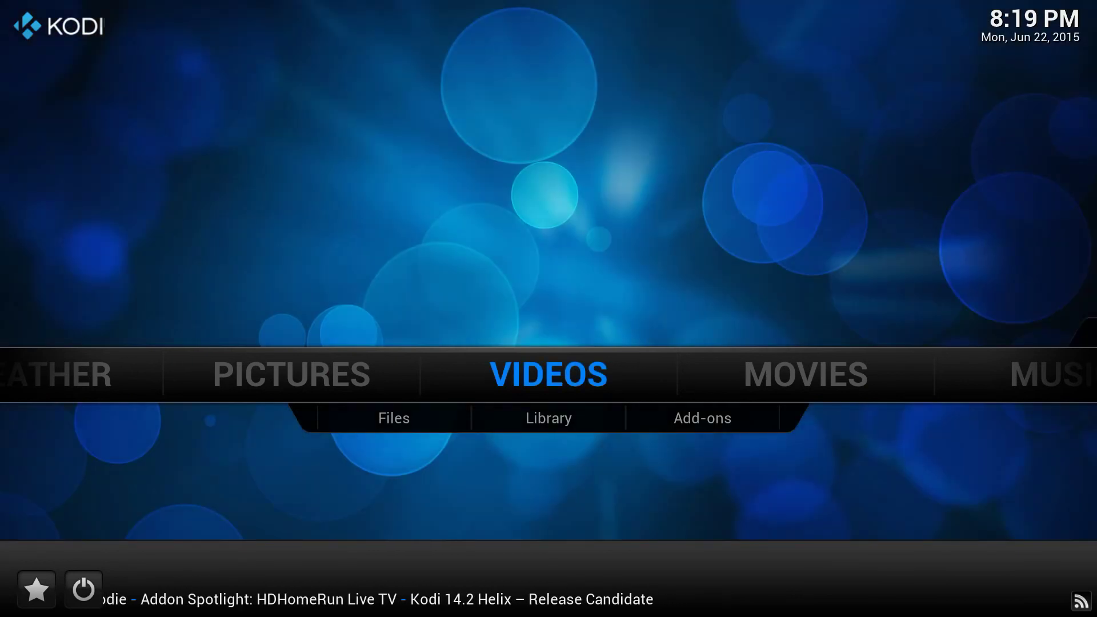
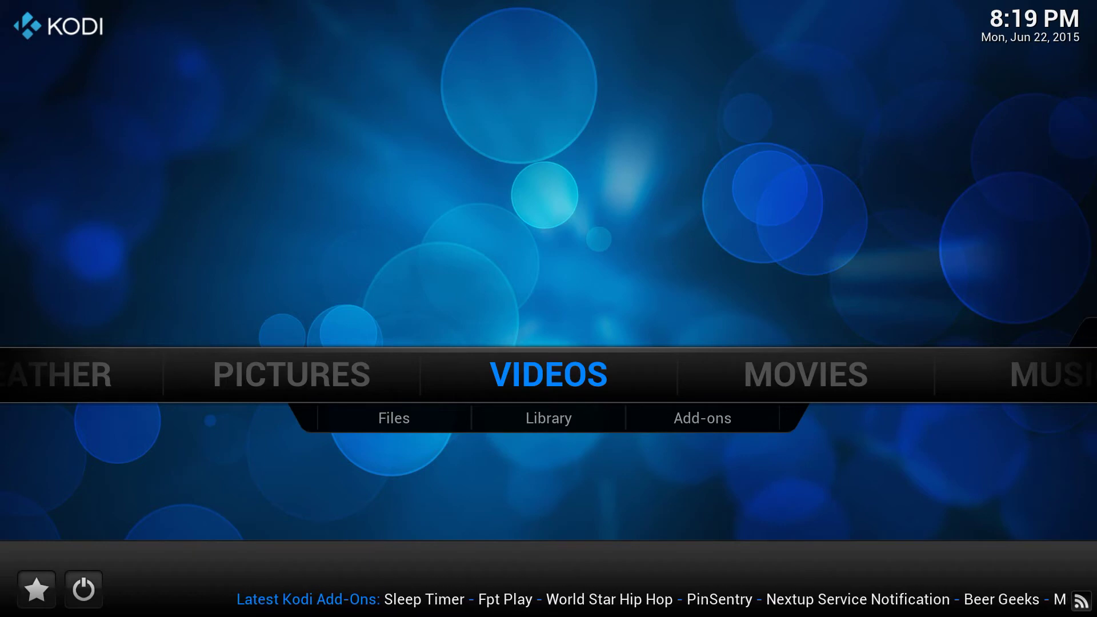
Open the Add-ons section of the system settings
{"action": "key", "text": "Right"}
{"action": "key", "text": "Right"}
{"action": "key", "text": "Right"}
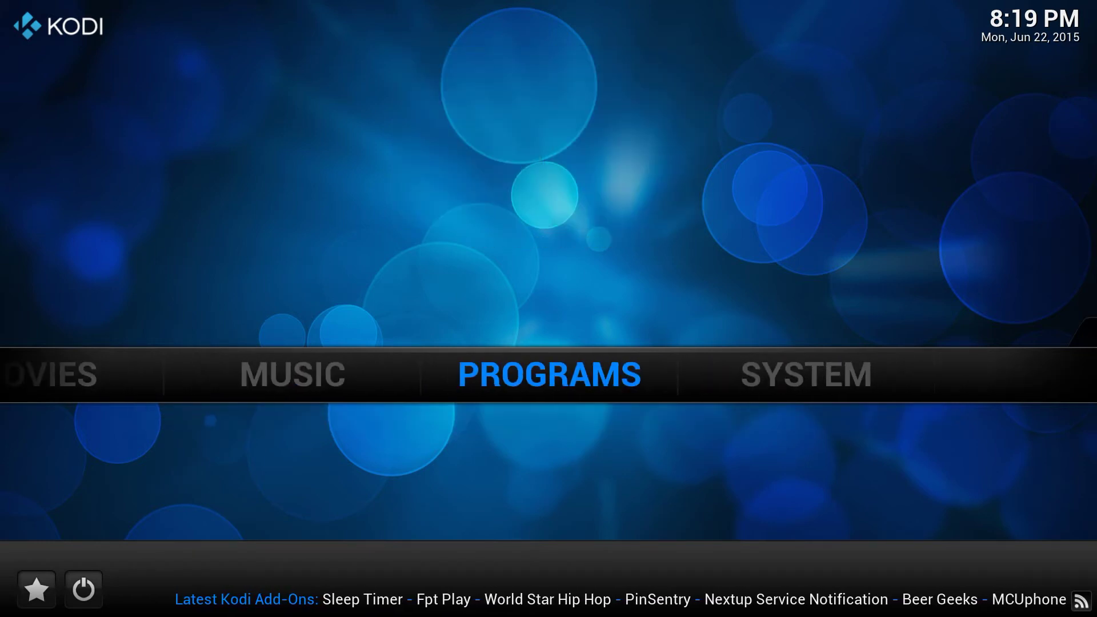
{"action": "key", "text": "Right"}
{"action": "key", "text": "Return"}
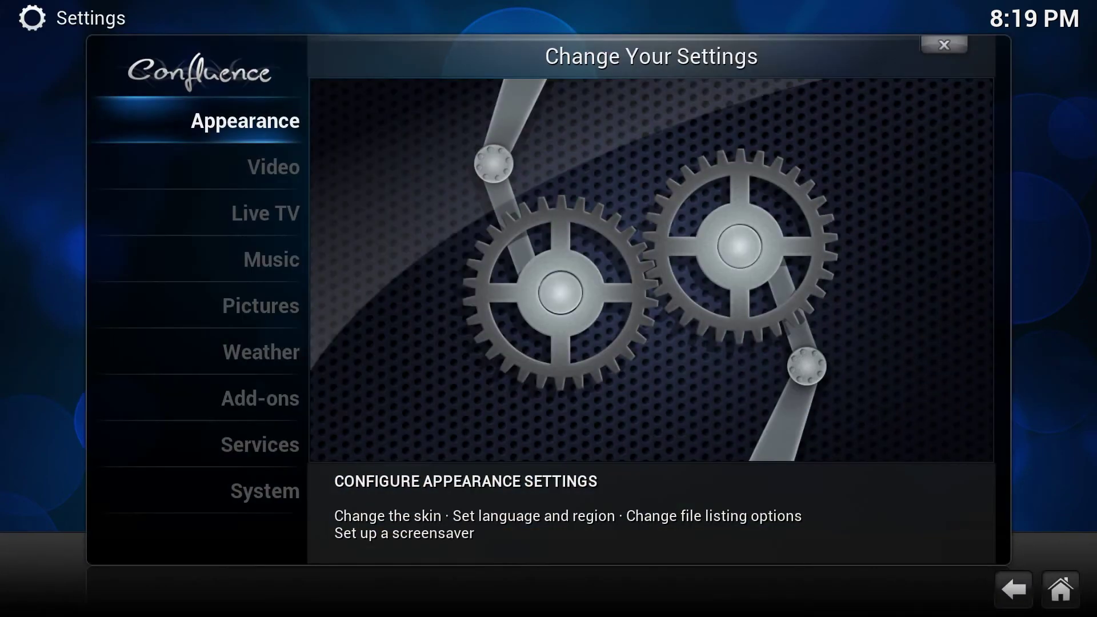
{"action": "key", "text": "Down"}
{"action": "key", "text": "Down"}
{"action": "key", "text": "Down"}
{"action": "key", "text": "Down"}
{"action": "key", "text": "Down"}
{"action": "key", "text": "Down"}
{"action": "key", "text": "Return"}
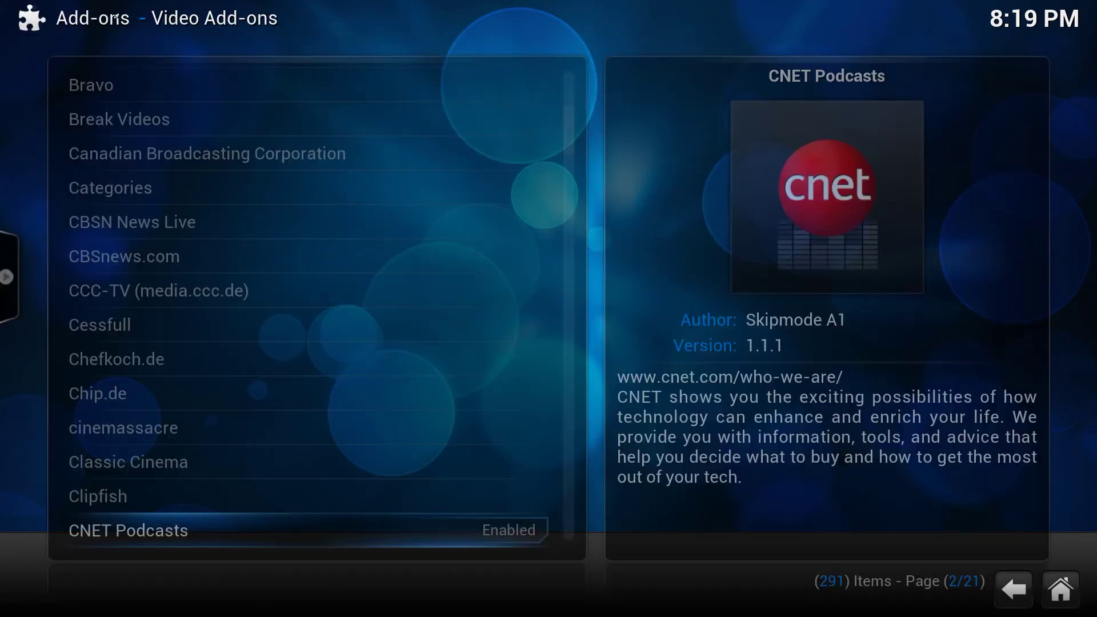
Go up from the Video Add-ons catalogue to the list of all add-on categories
{"action": "key", "text": "Up"}
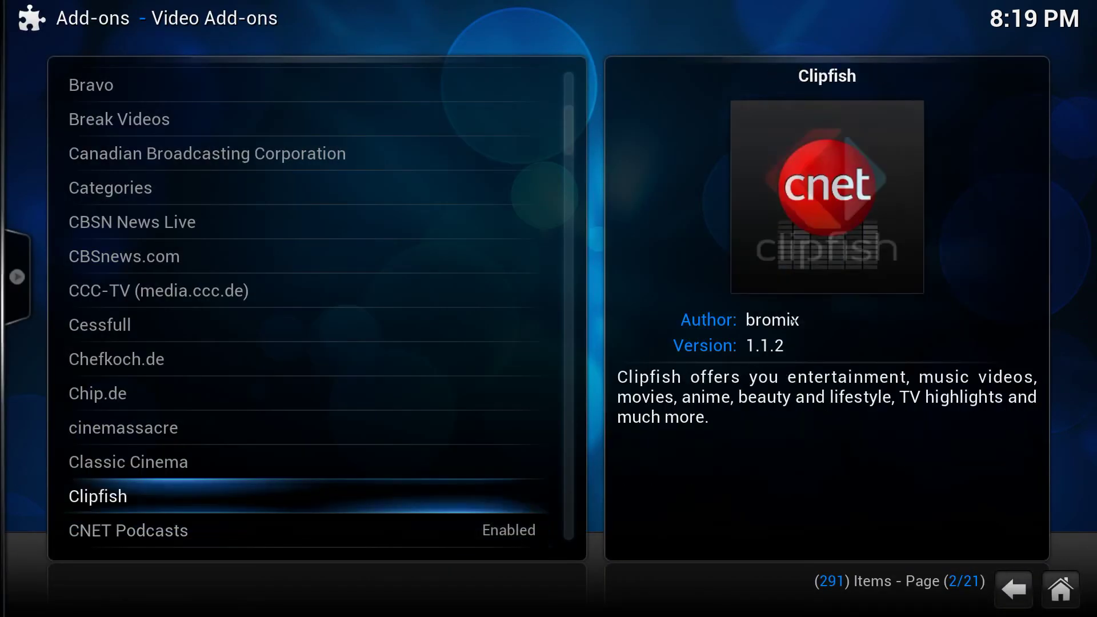
{"action": "key", "text": "Up"}
{"action": "key", "text": "Up"}
{"action": "key", "text": "Up"}
{"action": "key", "text": "Up"}
{"action": "key", "text": "Up"}
{"action": "key", "text": "Up"}
{"action": "key", "text": "Up"}
{"action": "key", "text": "Up"}
{"action": "key", "text": "Up"}
{"action": "key", "text": "Up"}
{"action": "key", "text": "Up"}
{"action": "key", "text": "Up"}
{"action": "key", "text": "Up"}
{"action": "key", "text": "Up"}
{"action": "key", "text": "Up"}
{"action": "key", "text": "Up"}
{"action": "key", "text": "Up"}
{"action": "key", "text": "Up"}
{"action": "key", "text": "Up"}
{"action": "key", "text": "Up"}
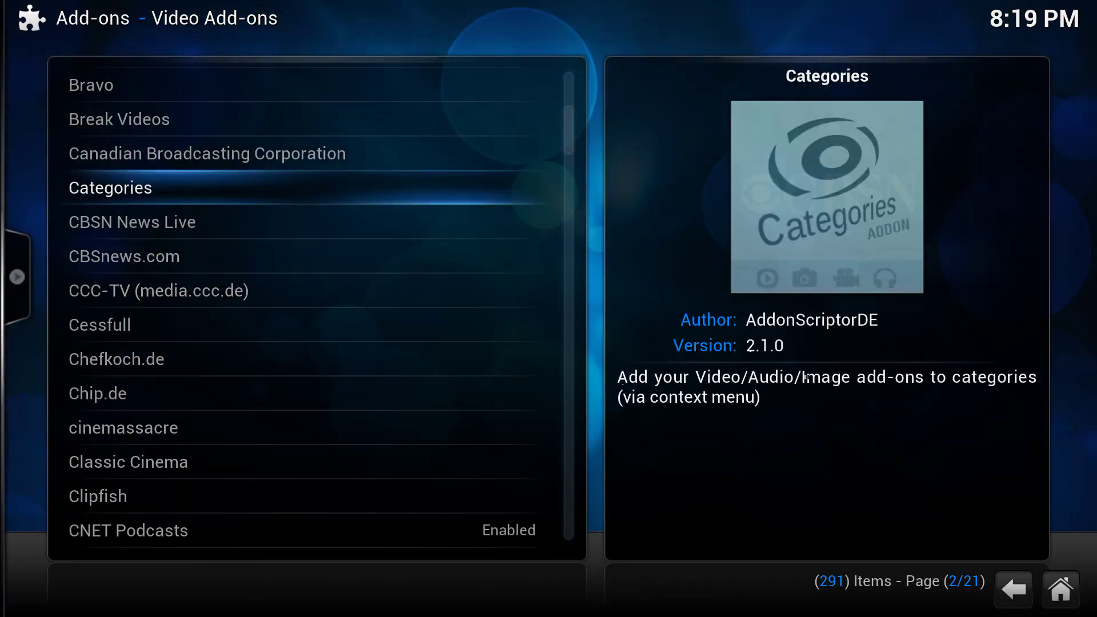
{"action": "key", "text": "Up"}
{"action": "key", "text": "Up"}
{"action": "key", "text": "Up"}
{"action": "key", "text": "Up"}
{"action": "key", "text": "Up"}
{"action": "key", "text": "Up"}
{"action": "key", "text": "Up"}
{"action": "key", "text": "Up"}
{"action": "key", "text": "Up"}
{"action": "key", "text": "Up"}
{"action": "key", "text": "Up"}
{"action": "key", "text": "Up"}
{"action": "key", "text": "Up"}
{"action": "key", "text": "Up"}
{"action": "key", "text": "Up"}
{"action": "key", "text": "Up"}
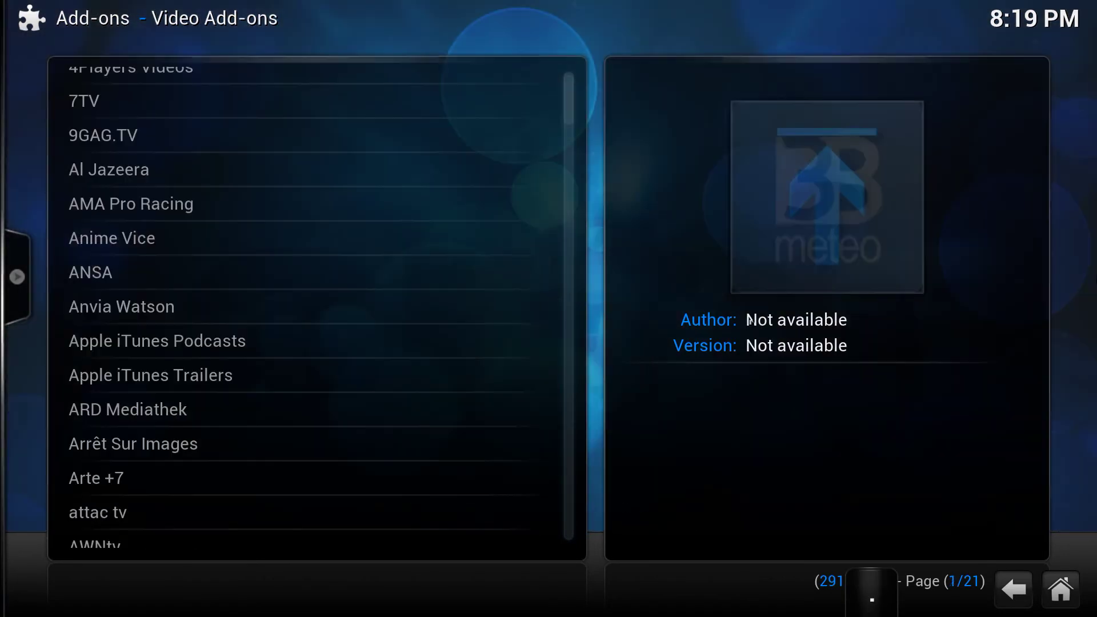
{"action": "key", "text": "Return"}
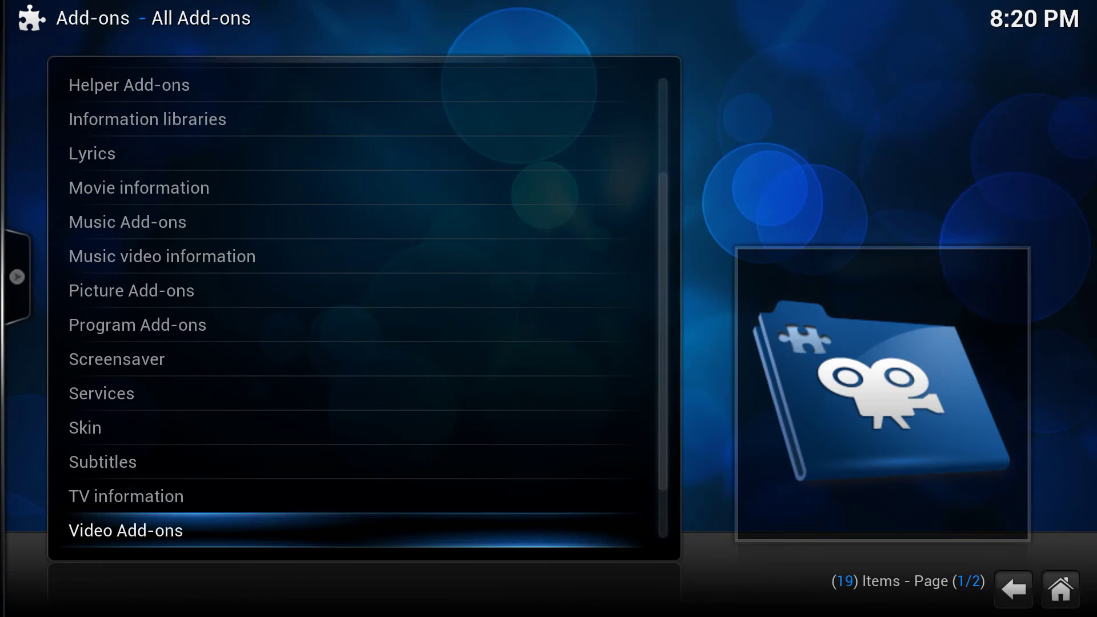
Go up from the All Add-ons categories to the top level of the add-on manager
{"action": "key", "text": "Up"}
{"action": "key", "text": "Up"}
{"action": "key", "text": "Up"}
{"action": "key", "text": "Up"}
{"action": "key", "text": "Up"}
{"action": "key", "text": "Up"}
{"action": "key", "text": "Up"}
{"action": "key", "text": "Up"}
{"action": "key", "text": "Up"}
{"action": "key", "text": "Up"}
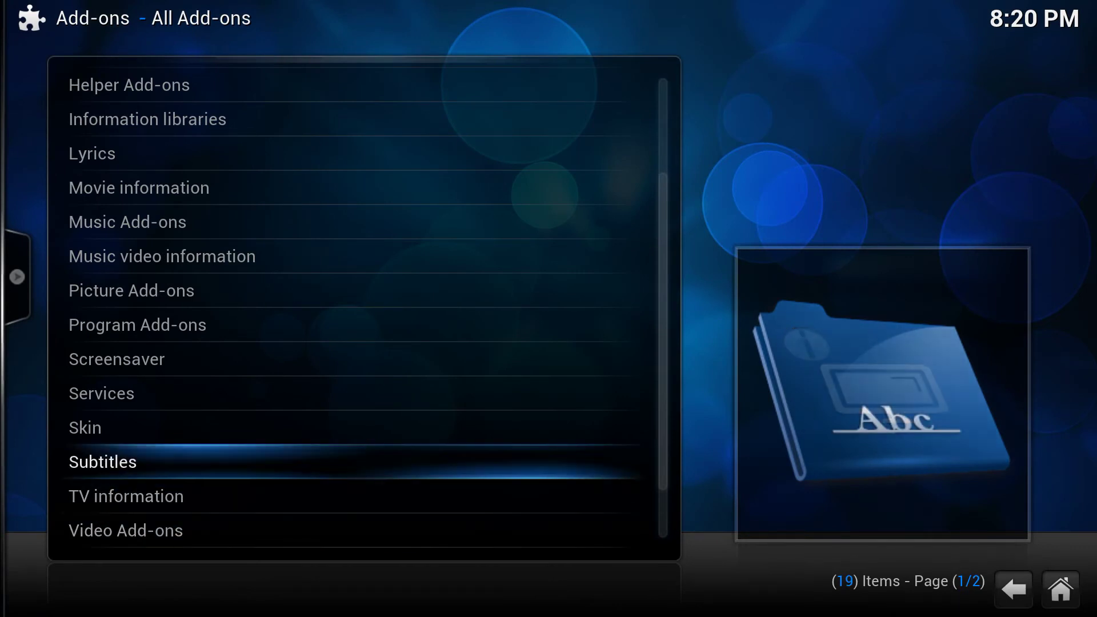
{"action": "key", "text": "Up"}
{"action": "key", "text": "Up"}
{"action": "key", "text": "Up"}
{"action": "key", "text": "Up"}
{"action": "key", "text": "Up"}
{"action": "key", "text": "Up"}
{"action": "key", "text": "Up"}
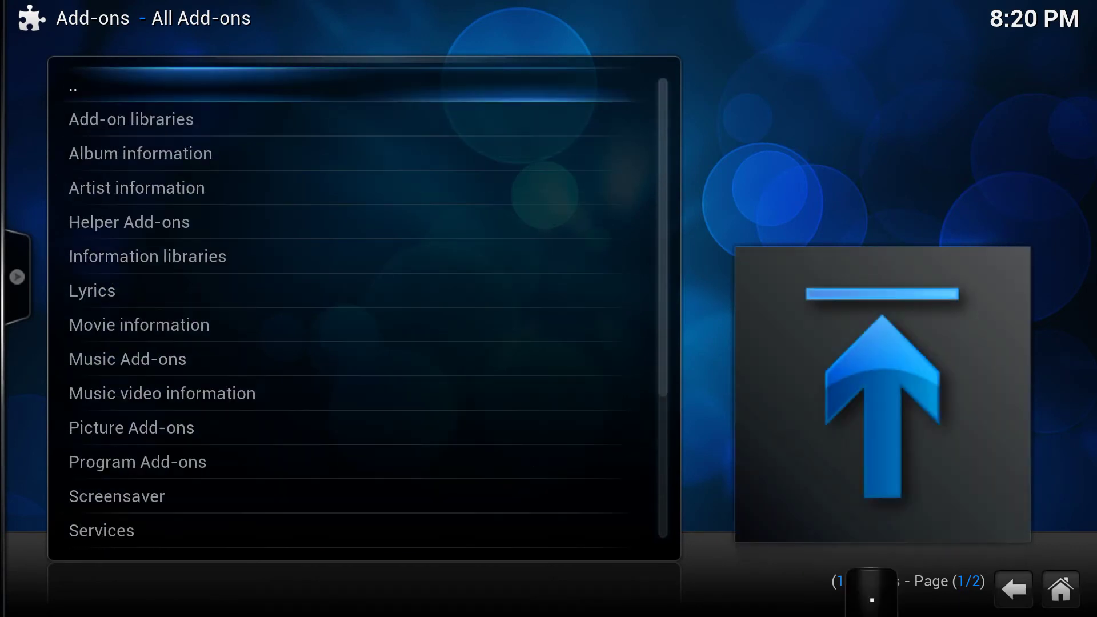
{"action": "key", "text": "Return"}
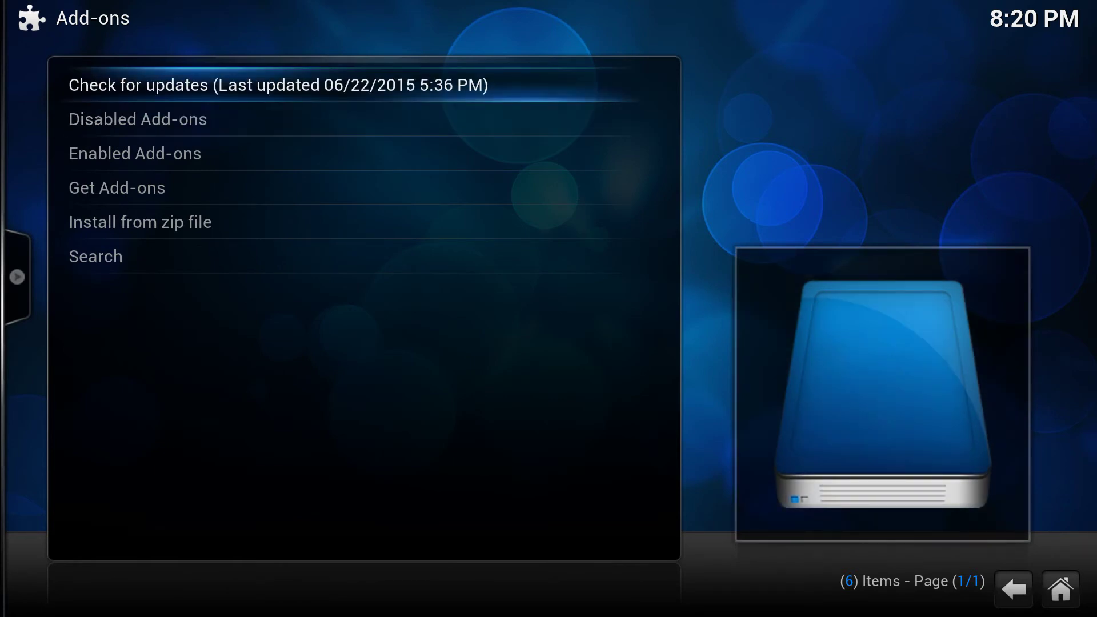
Examine the add-on manager's options from Disabled Add-ons through Install from zip file
{"action": "key", "text": "Down"}
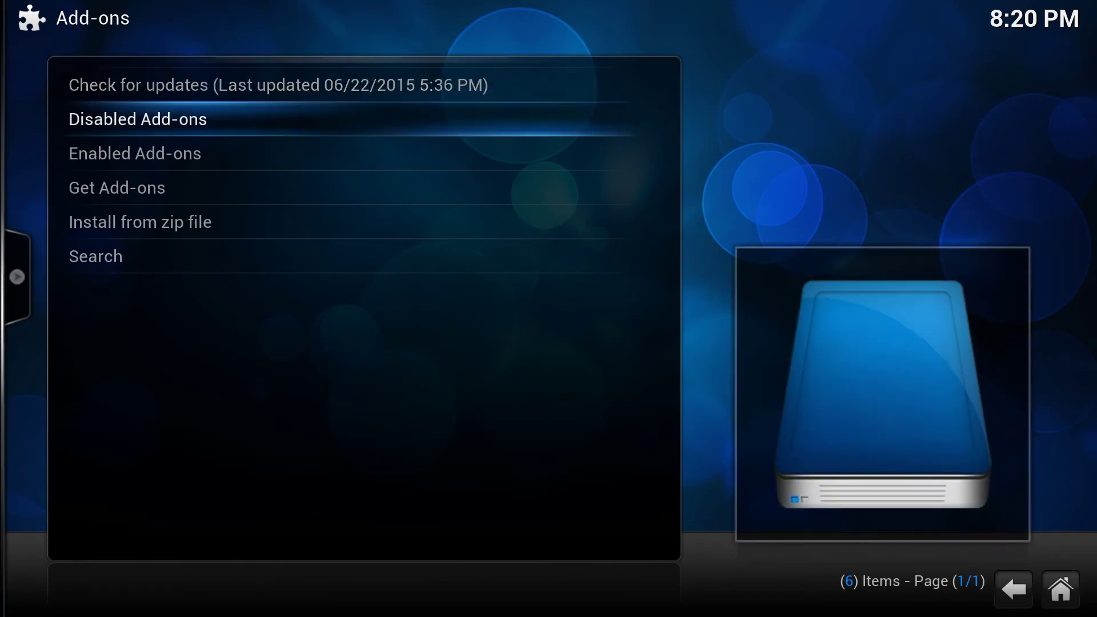
{"action": "key", "text": "Down"}
{"action": "key", "text": "Down"}
{"action": "key", "text": "Down"}
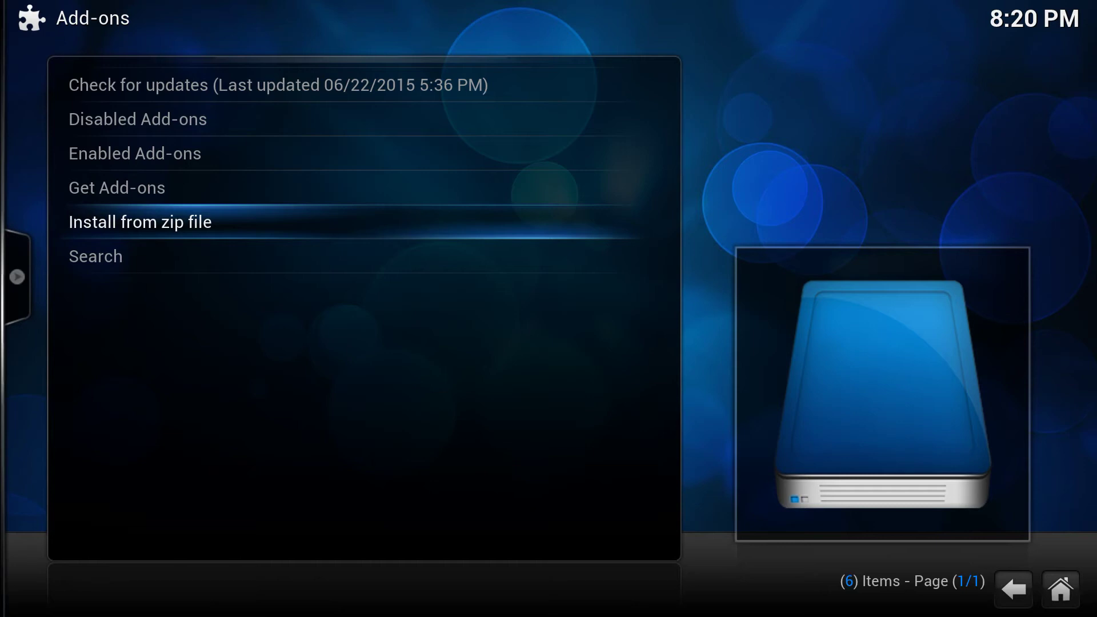
Install the add-on plugin.program.addoninstaller-1.2.0.zip from the HTPC Media folder and return to the home screen
{"action": "key", "text": "Return"}
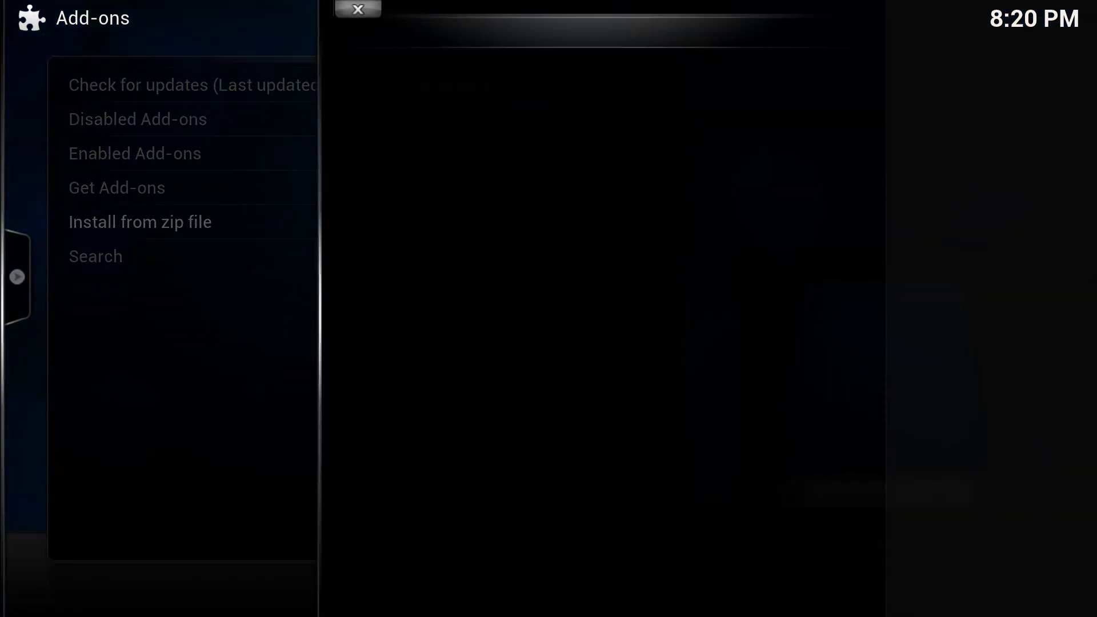
{"action": "key", "text": "Down"}
{"action": "key", "text": "Down"}
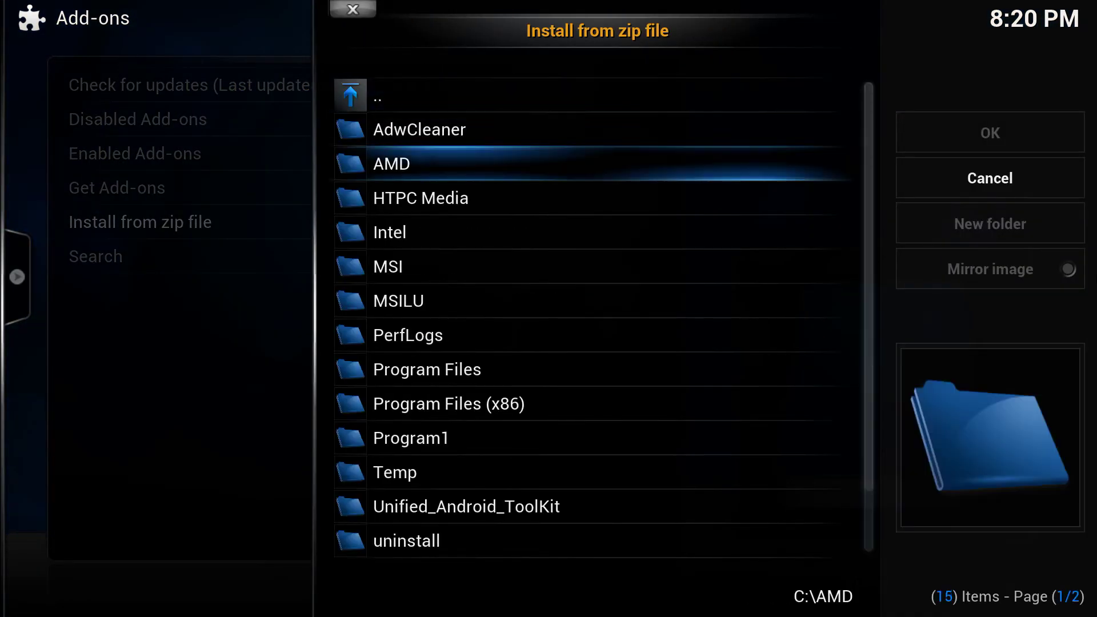
{"action": "key", "text": "Down"}
{"action": "key", "text": "Return"}
{"action": "key", "text": "Down"}
{"action": "key", "text": "Down"}
{"action": "key", "text": "Down"}
{"action": "key", "text": "Down"}
{"action": "key", "text": "Down"}
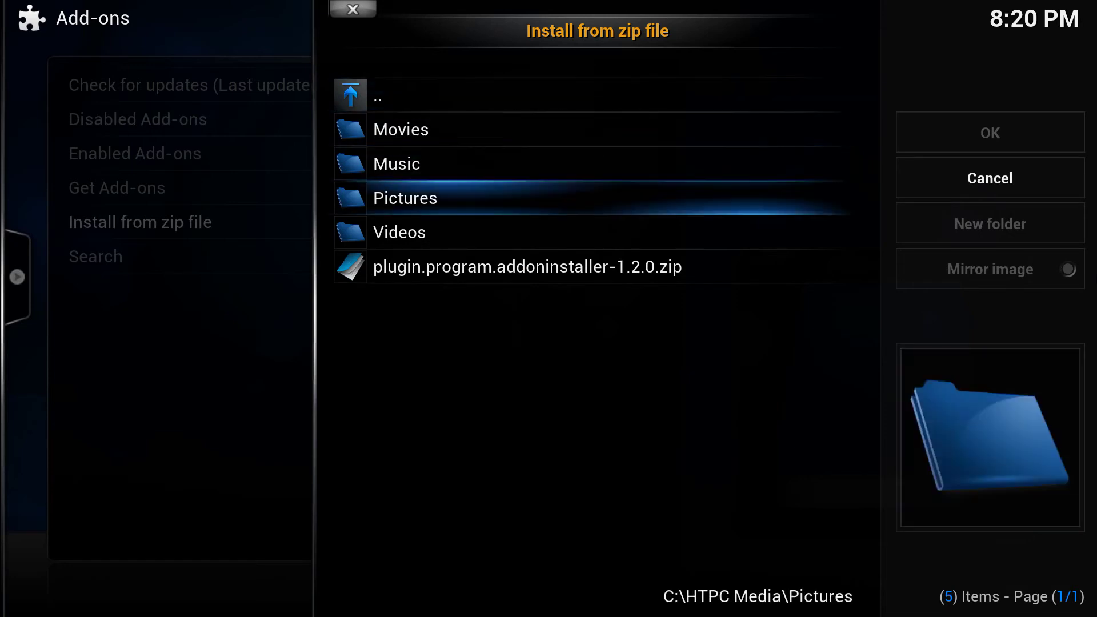
{"action": "key", "text": "Return"}
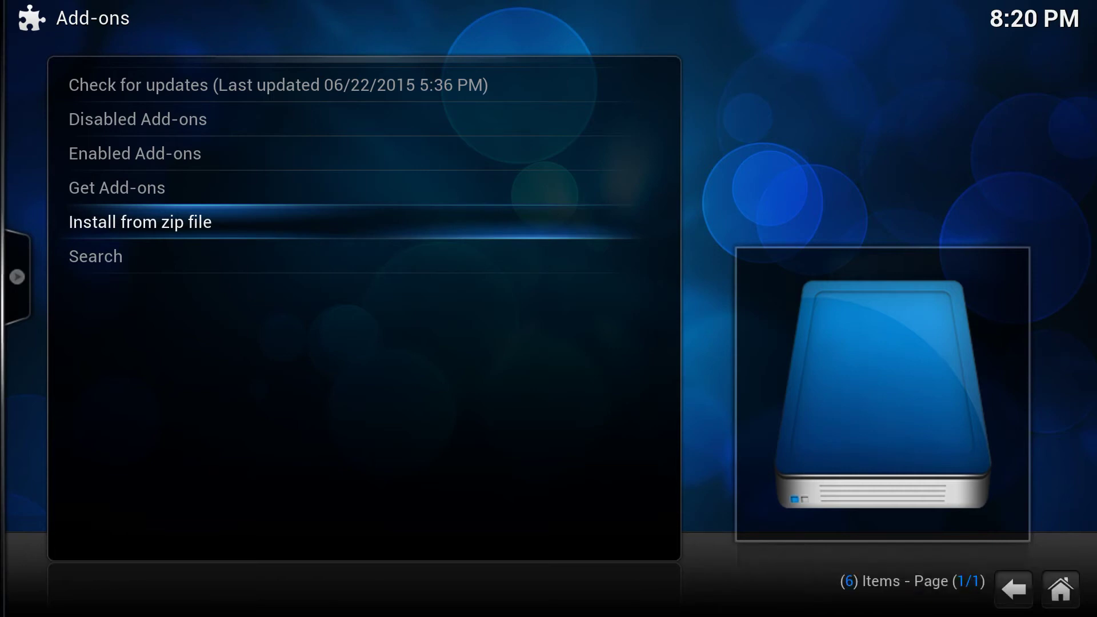
{"action": "key", "text": "Escape"}
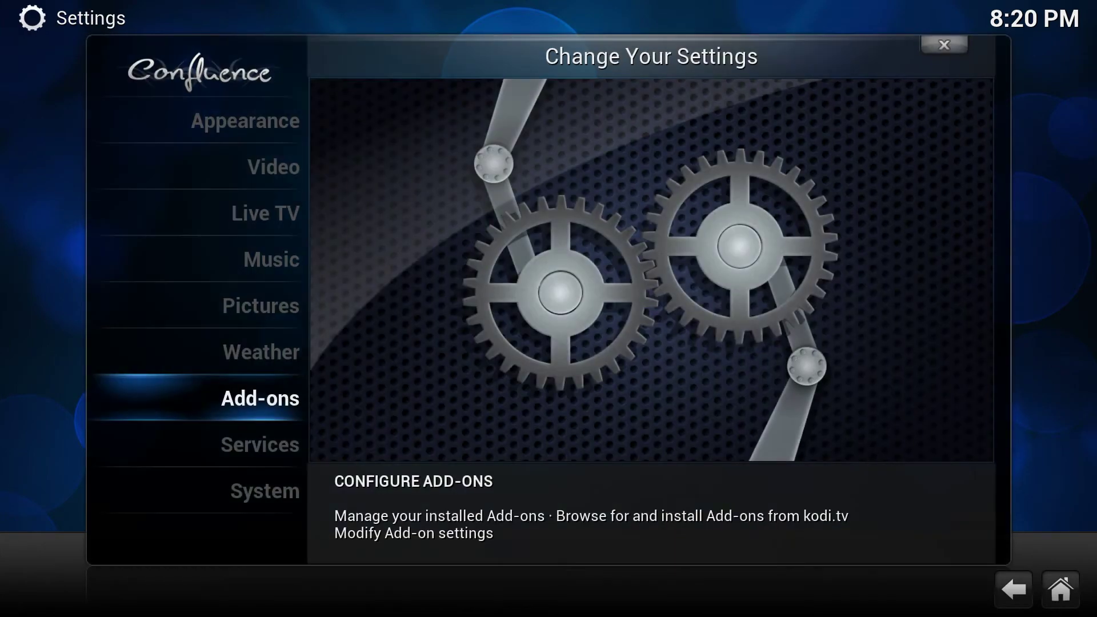
{"action": "key", "text": "Escape"}
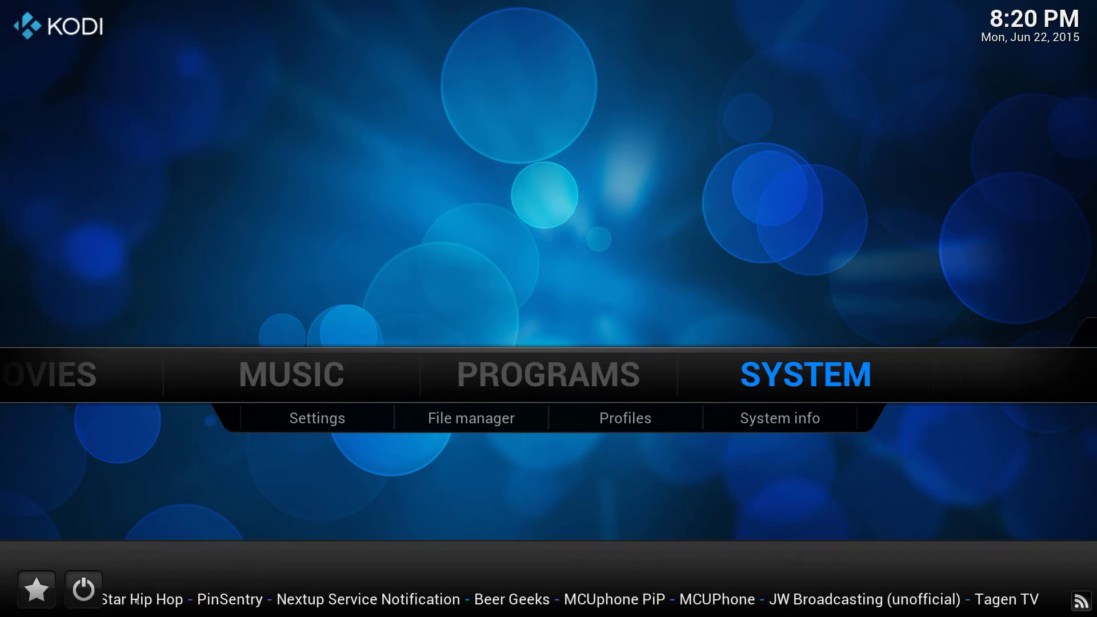
{"action": "key", "text": "Left"}
{"action": "key", "text": "Left"}
{"action": "key", "text": "Left"}
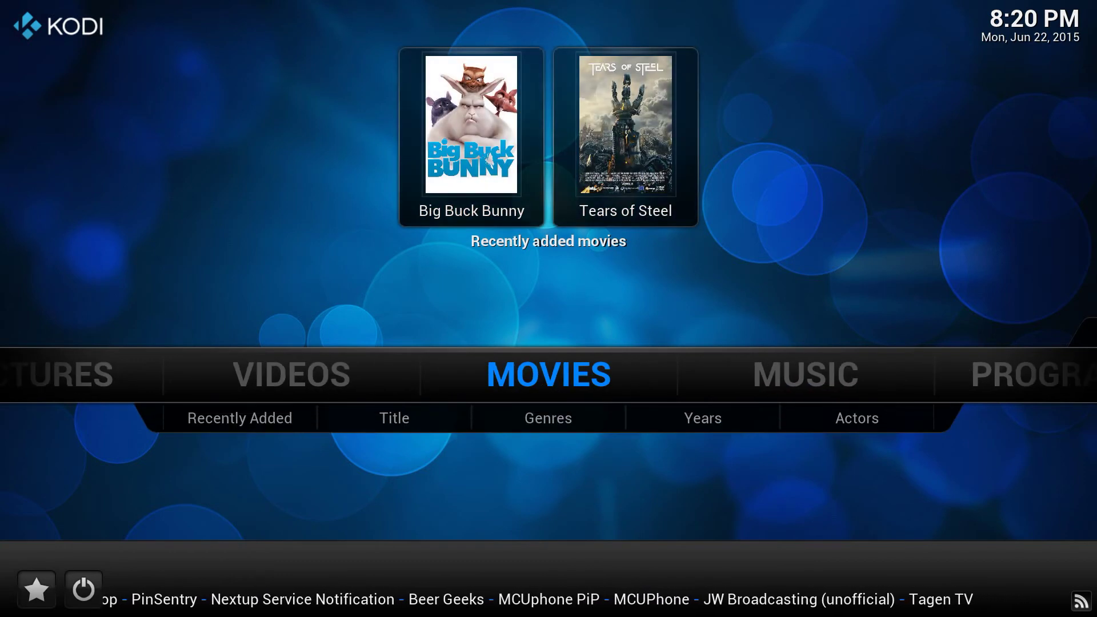
{"action": "key", "text": "Return"}
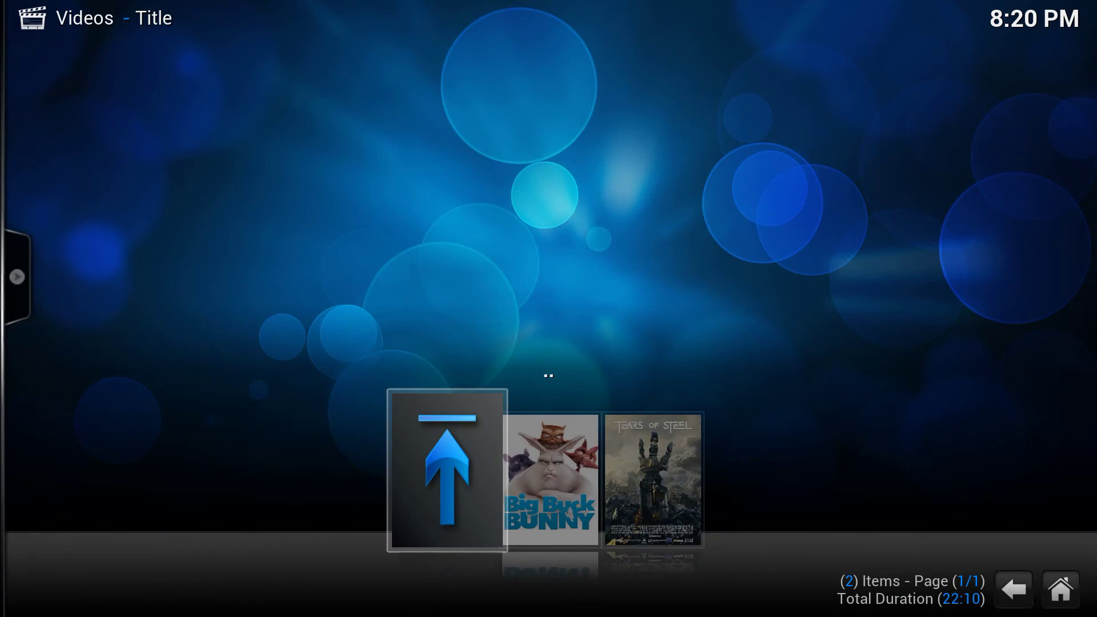
{"action": "key", "text": "Left"}
{"action": "key", "text": "Right"}
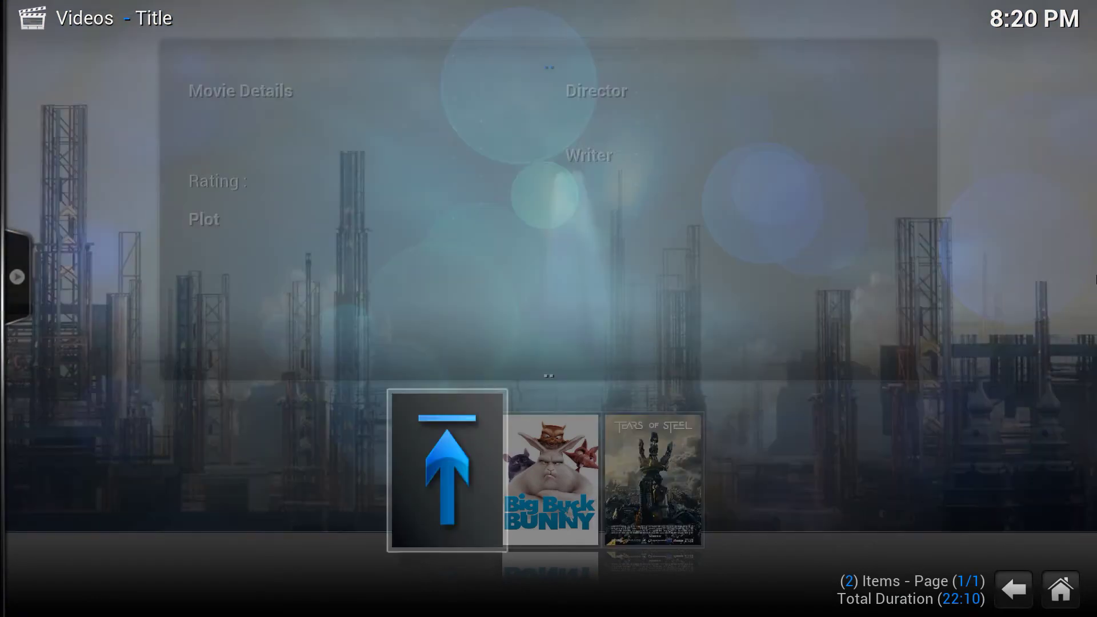
{"action": "key", "text": "BackSpace"}
{"action": "key", "text": "Down"}
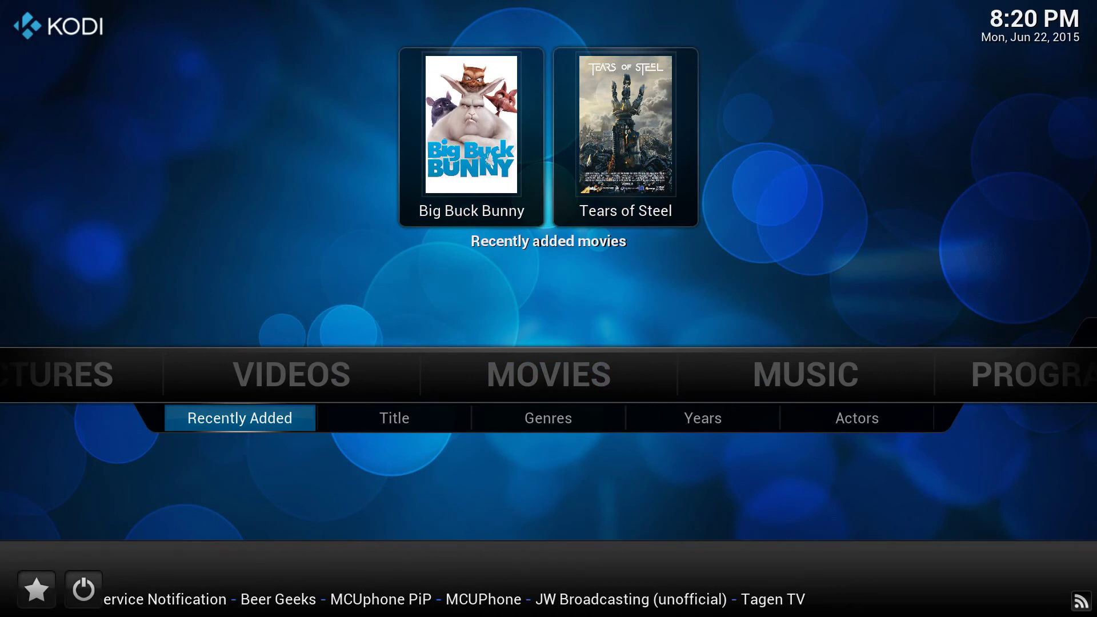
{"action": "key", "text": "Left"}
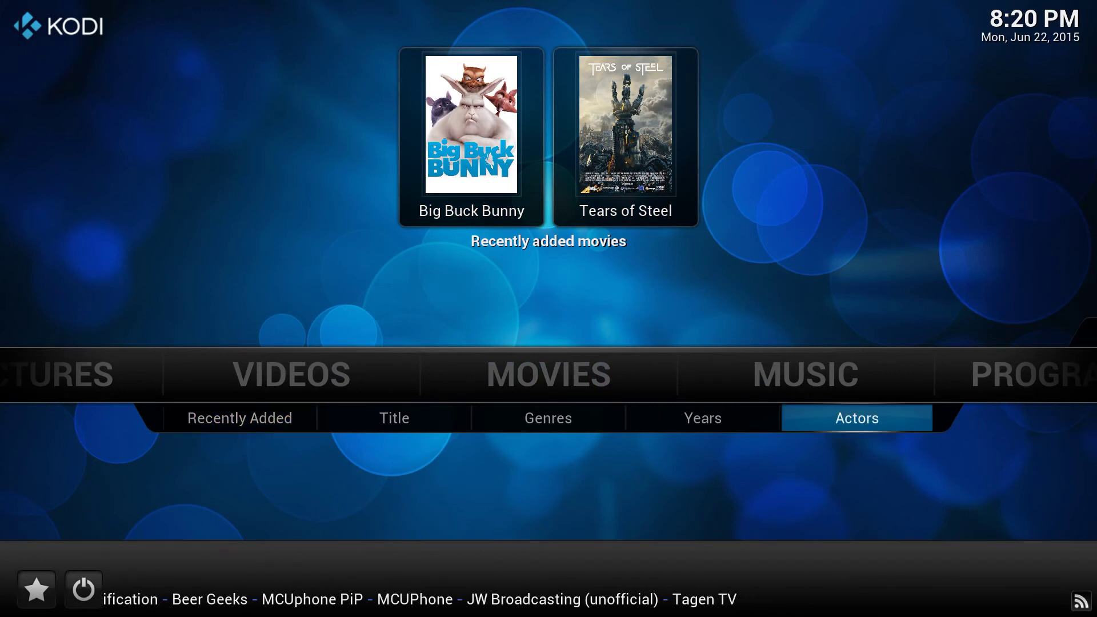
{"action": "key", "text": "Up"}
Open the list of installed video add-ons from the home screen's Videos section
{"action": "key", "text": "Left"}
{"action": "key", "text": "Down"}
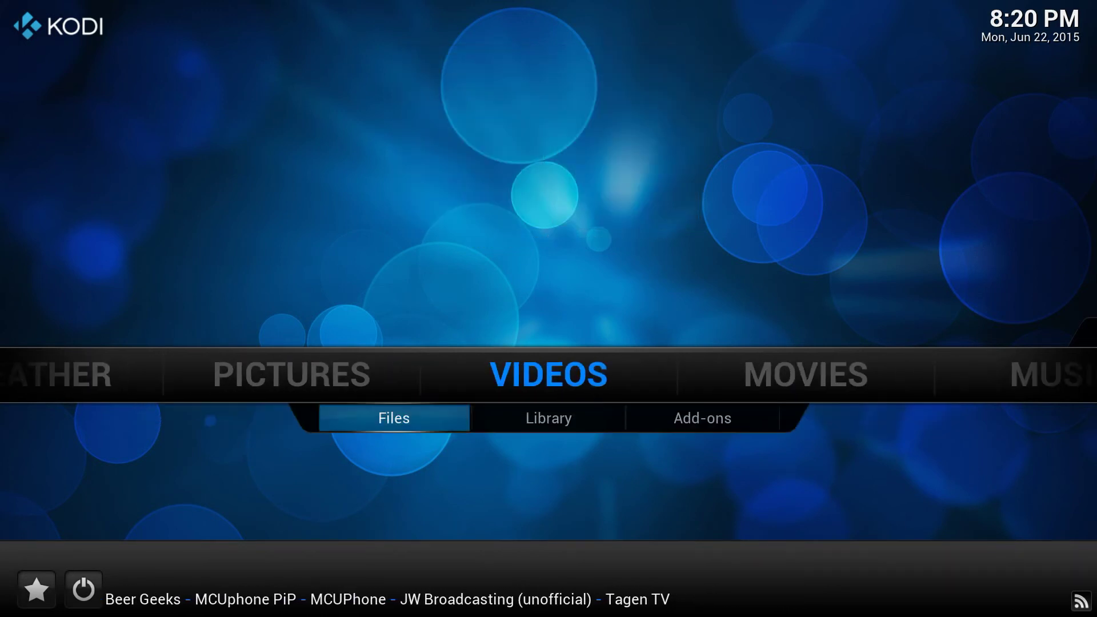
{"action": "key", "text": "Right"}
{"action": "key", "text": "Right"}
{"action": "key", "text": "Return"}
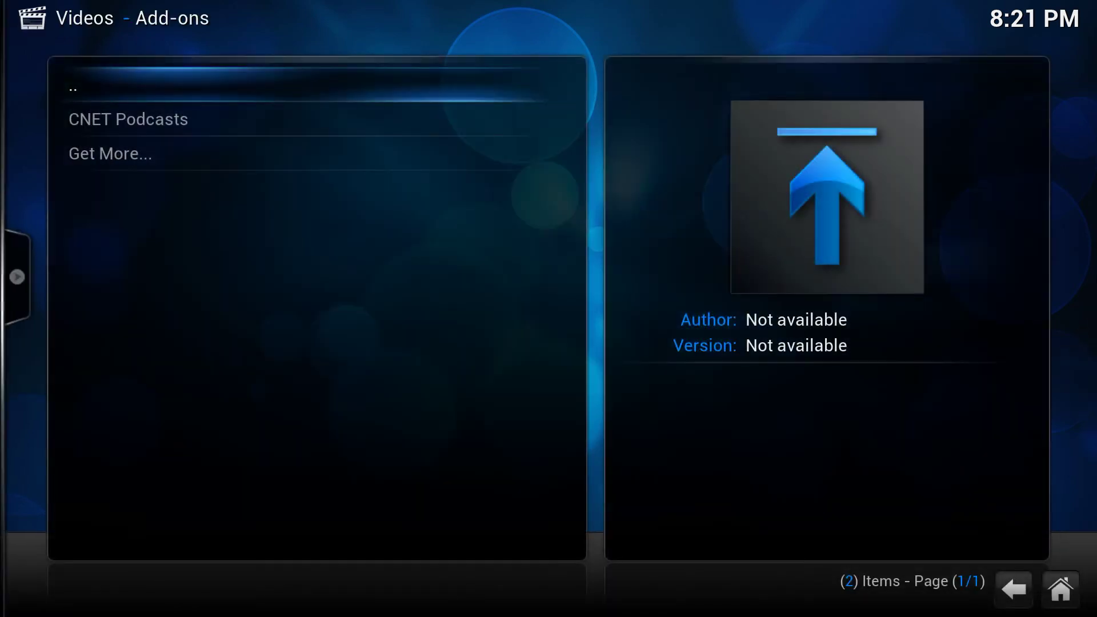
Look through the installed video add-ons and the top-level Videos list, ending back on the home screen
{"action": "key", "text": "Down"}
{"action": "key", "text": "Down"}
{"action": "key", "text": "Up"}
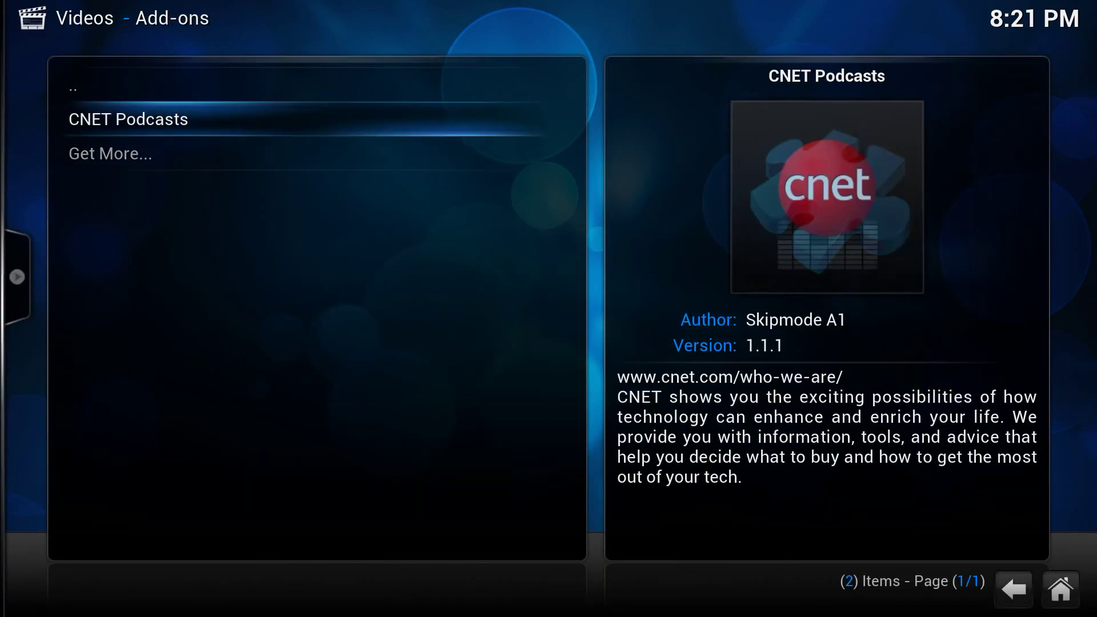
{"action": "key", "text": "Up"}
{"action": "key", "text": "Return"}
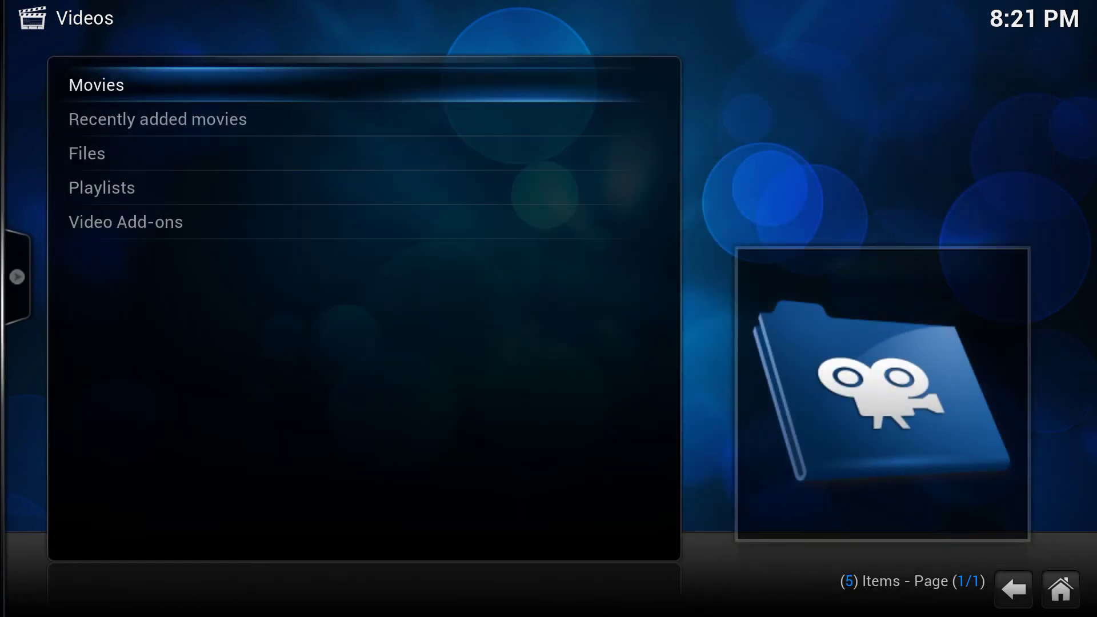
{"action": "key", "text": "Down"}
{"action": "key", "text": "Down"}
{"action": "key", "text": "Up"}
{"action": "key", "text": "Up"}
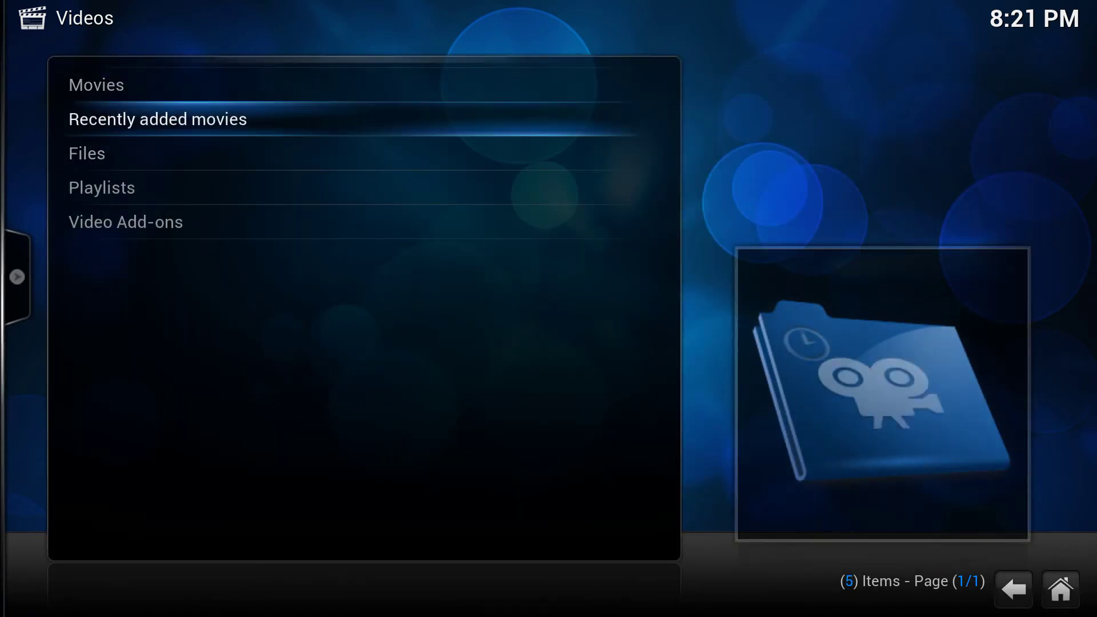
{"action": "key", "text": "Escape"}
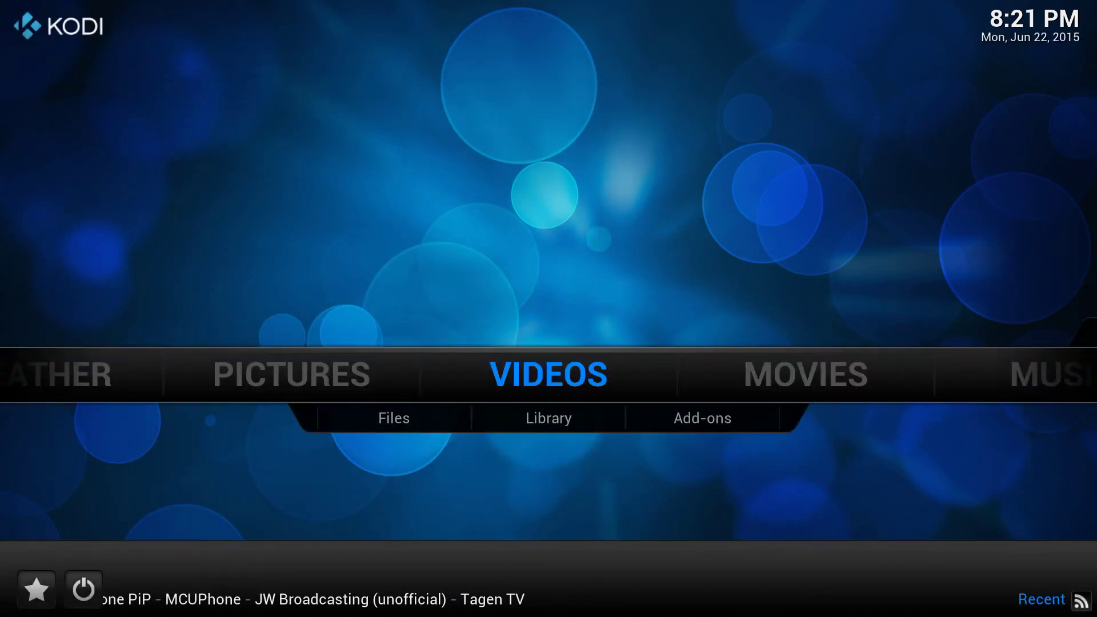
Launch Addon Installer from the installed program add-ons
{"action": "key", "text": "Right"}
{"action": "key", "text": "Right"}
{"action": "key", "text": "Right"}
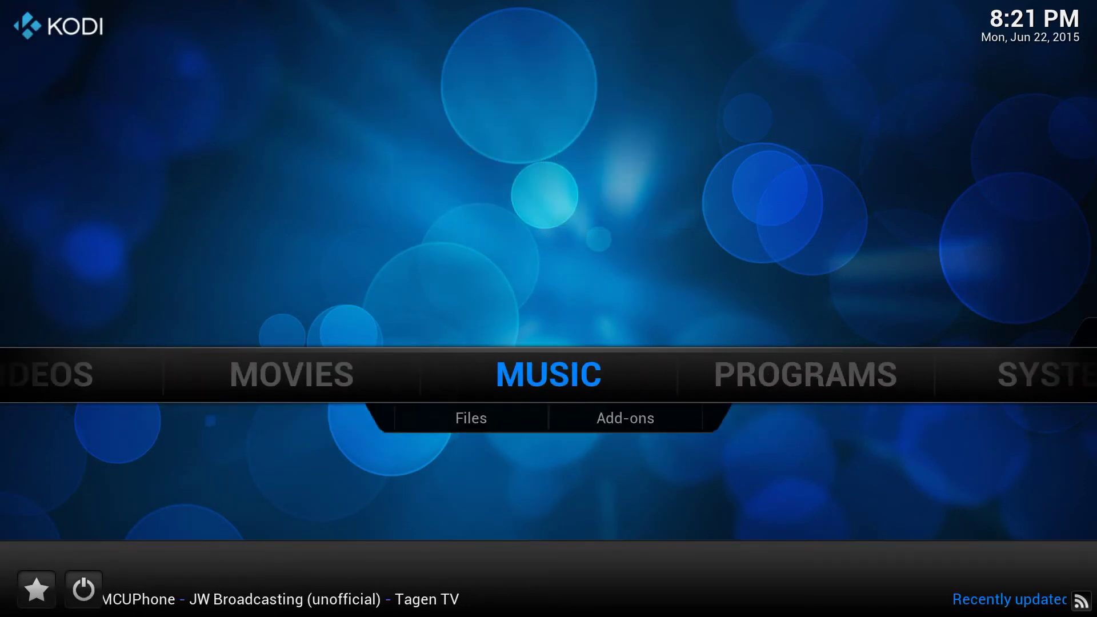
{"action": "key", "text": "Return"}
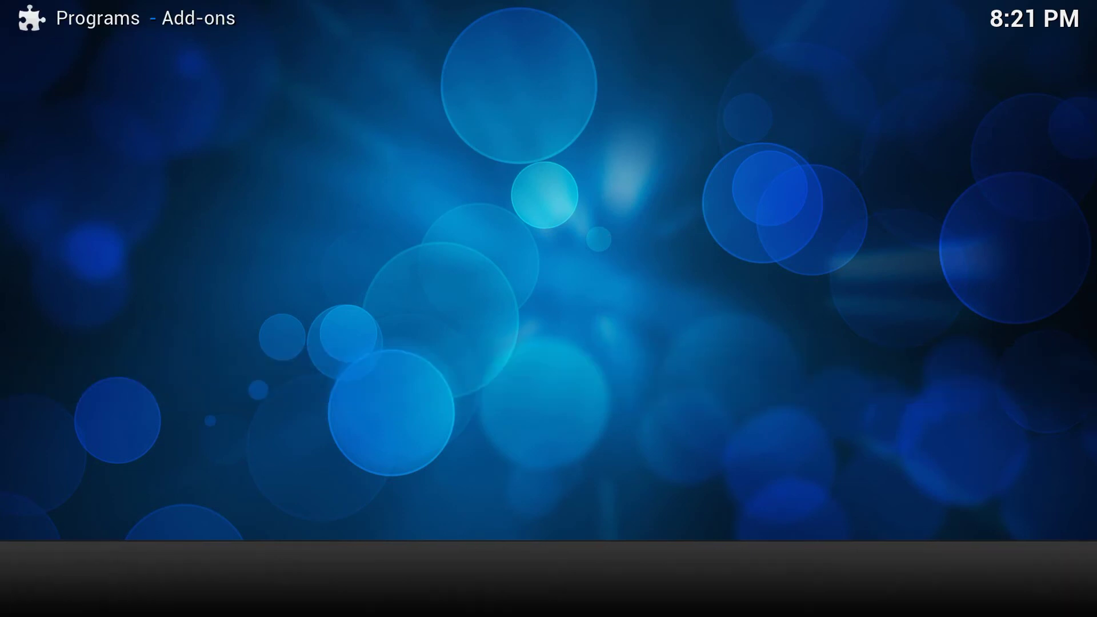
{"action": "key", "text": "Down"}
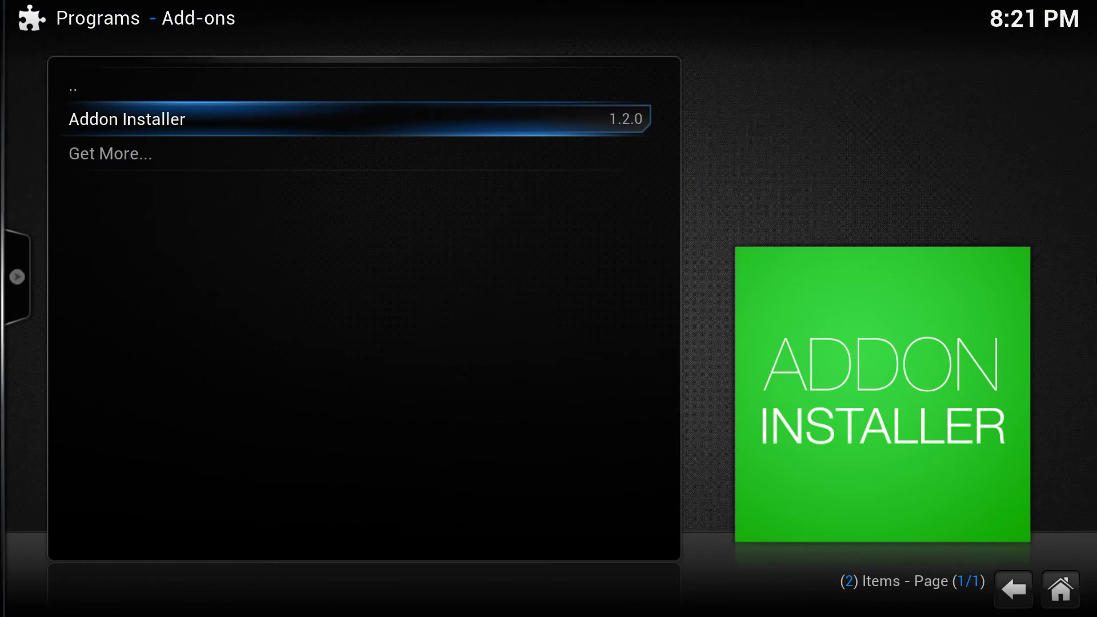
{"action": "key", "text": "Return"}
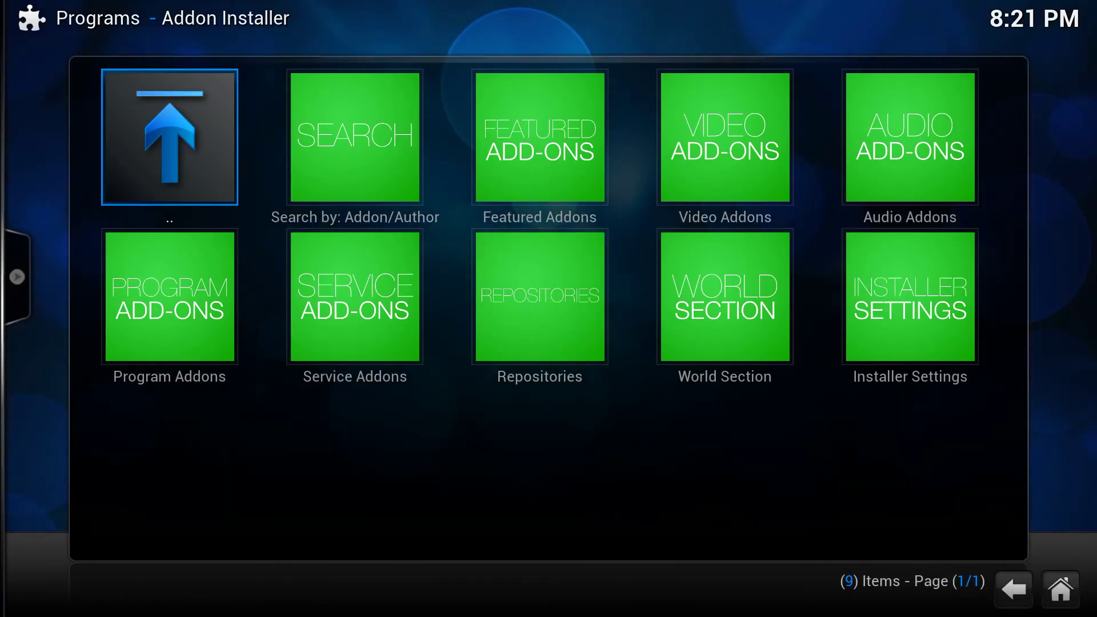
Examine the Addon Installer's categories, including search, audio, service and program add-ons, repositories and World Section
{"action": "key", "text": "Right"}
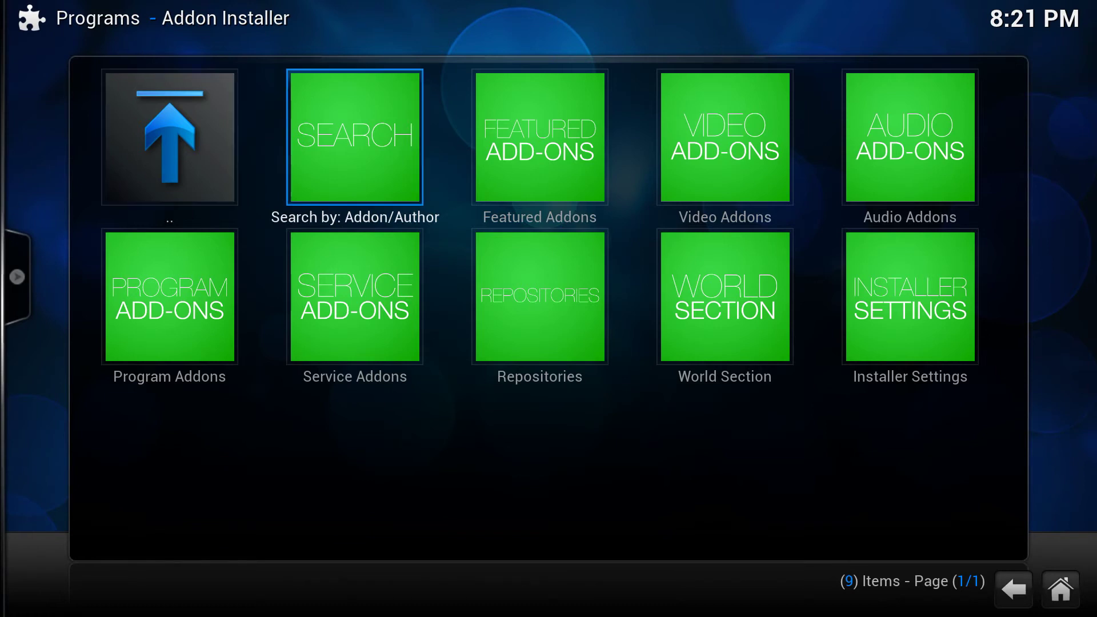
{"action": "key", "text": "Right"}
{"action": "key", "text": "Right"}
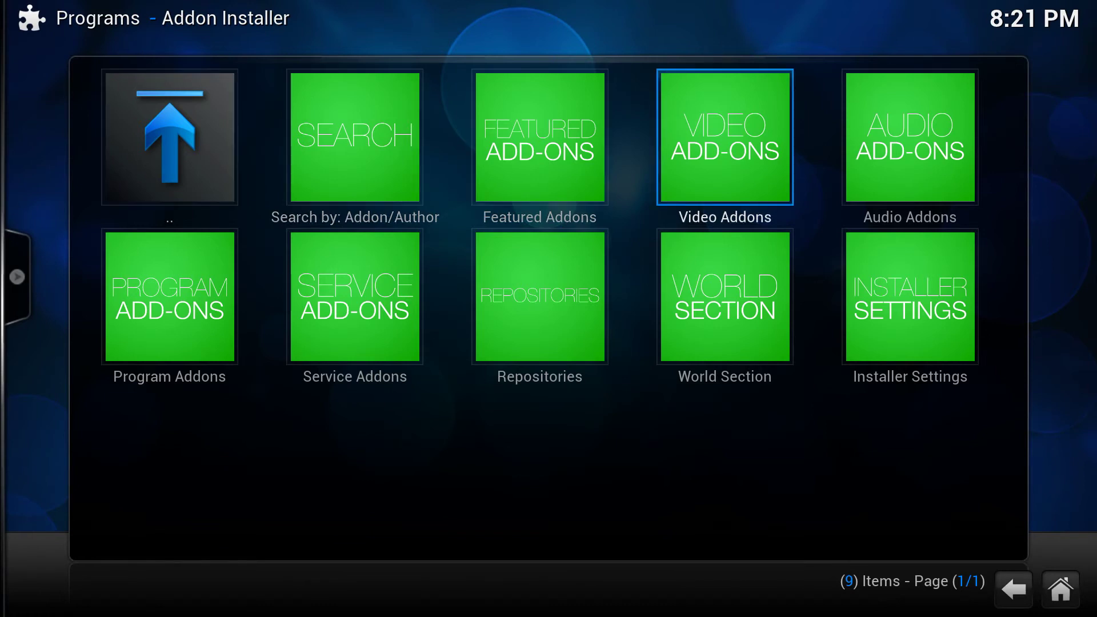
{"action": "key", "text": "Right"}
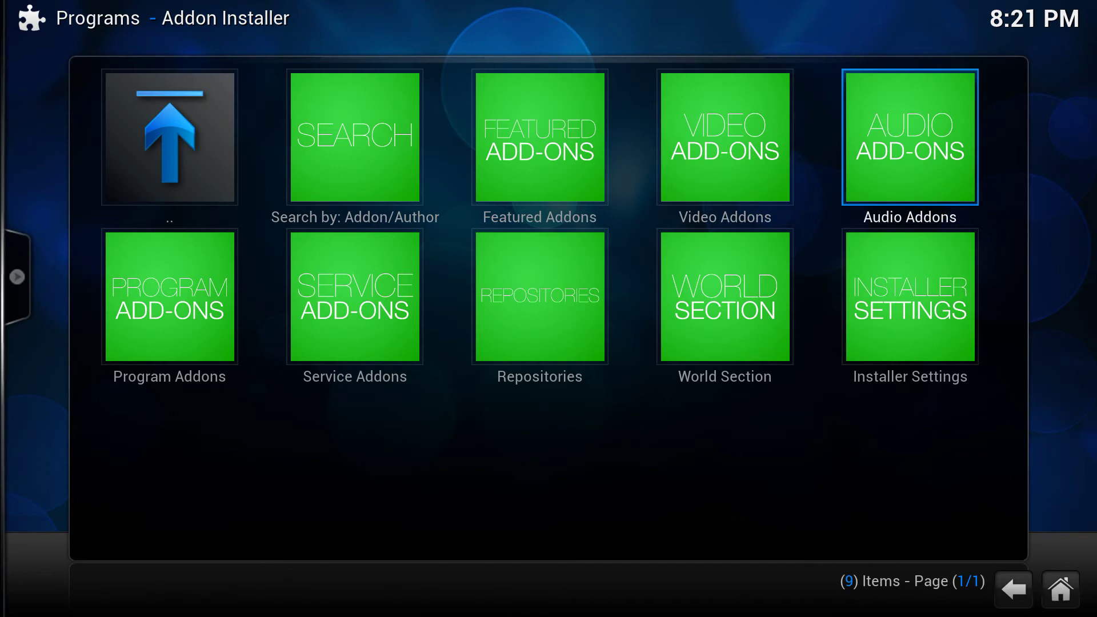
{"action": "key", "text": "Left"}
{"action": "key", "text": "Down"}
{"action": "key", "text": "Left"}
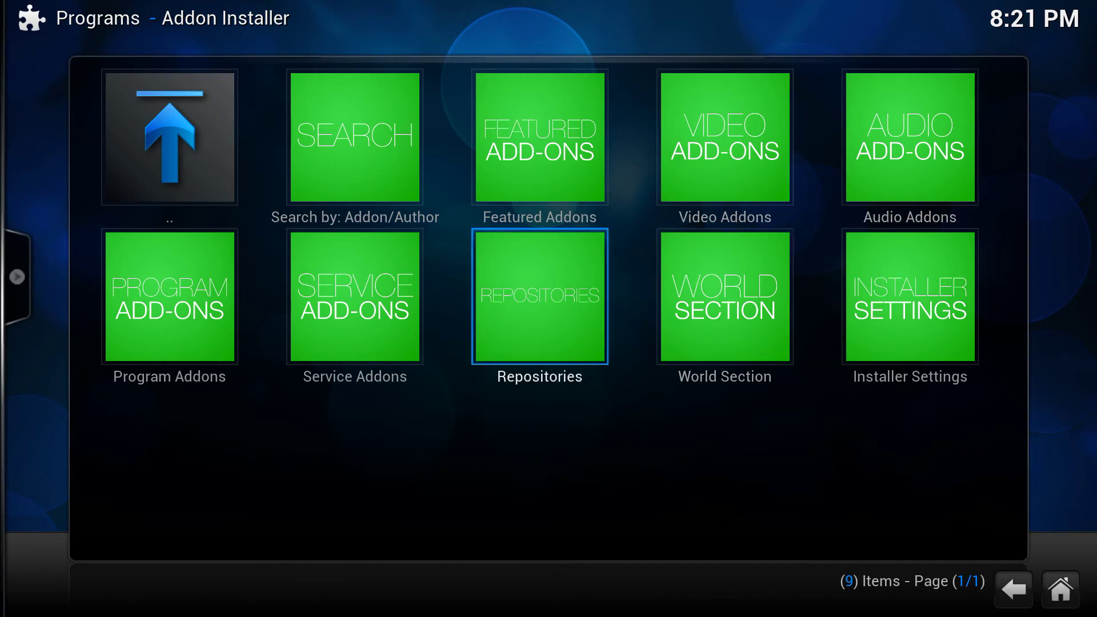
{"action": "key", "text": "Left"}
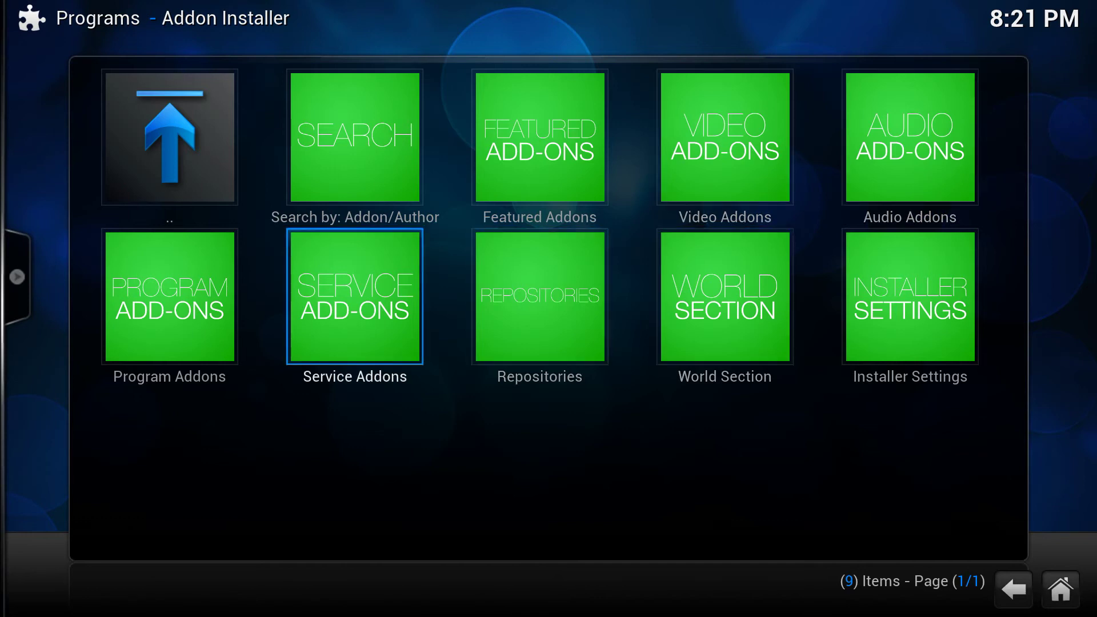
{"action": "key", "text": "Left"}
{"action": "key", "text": "Right"}
{"action": "key", "text": "Right"}
{"action": "key", "text": "Right"}
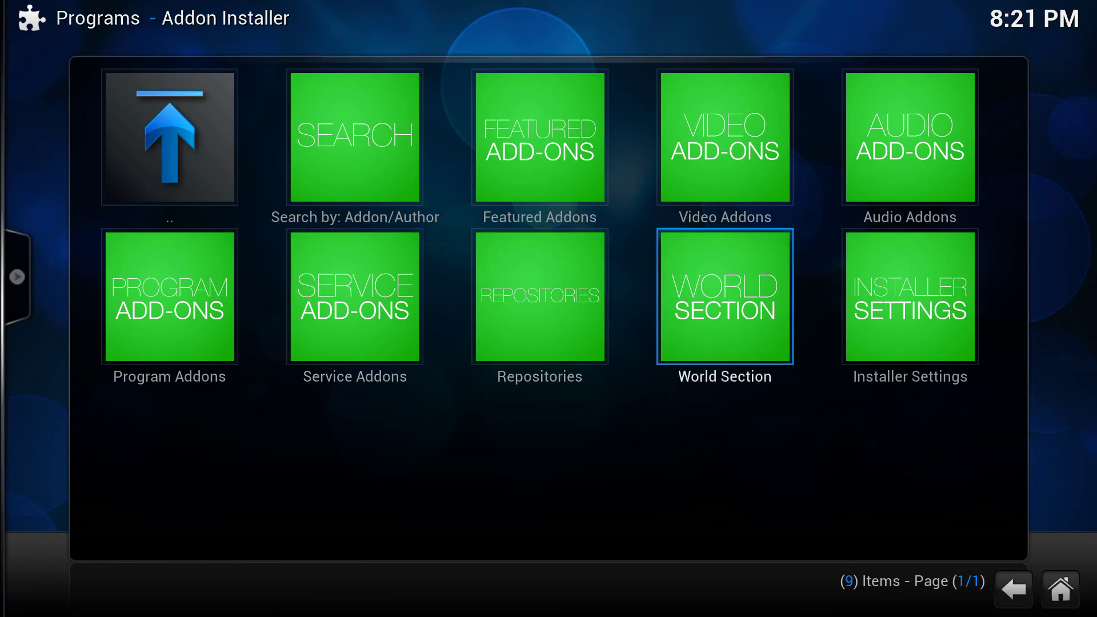
Open the Addon Installer's Video Addons category and browse through its first batch of add-ons
{"action": "key", "text": "Up"}
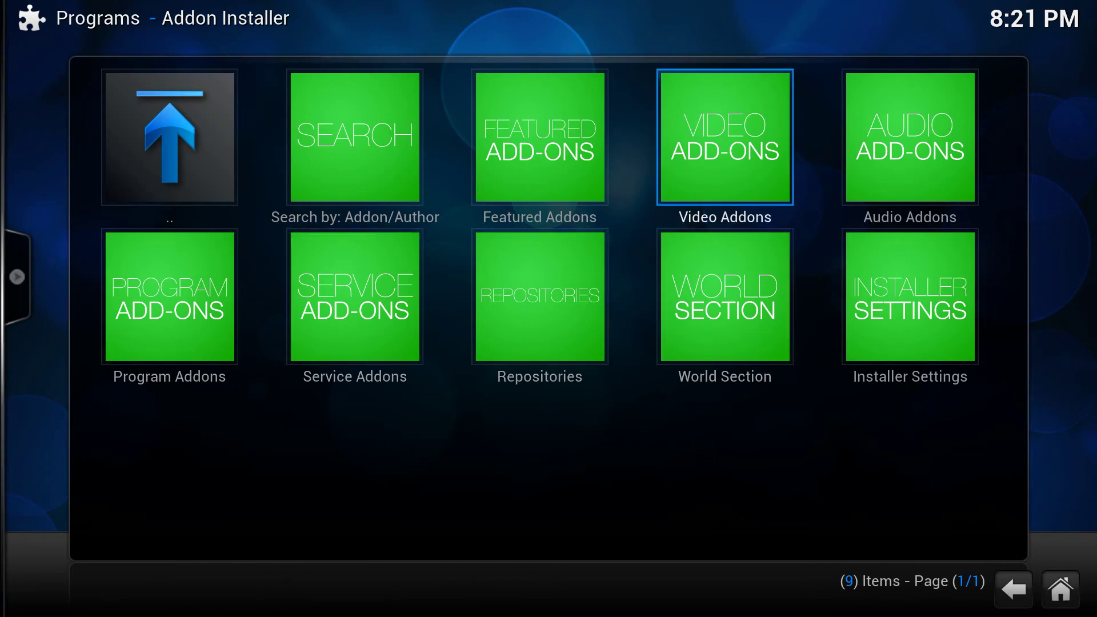
{"action": "key", "text": "Return"}
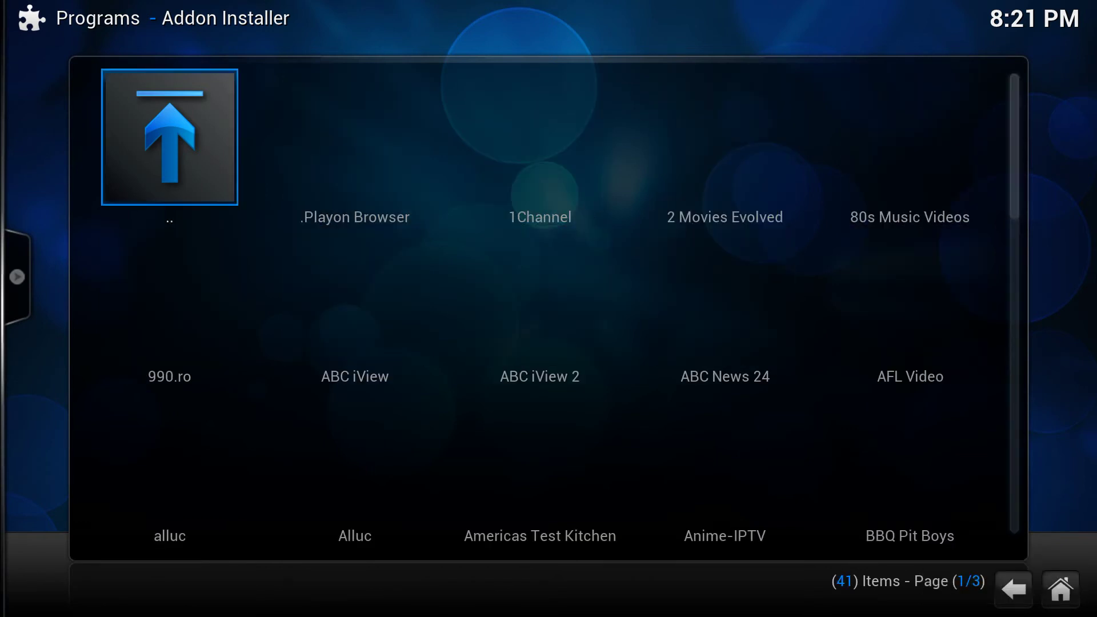
{"action": "key", "text": "Right"}
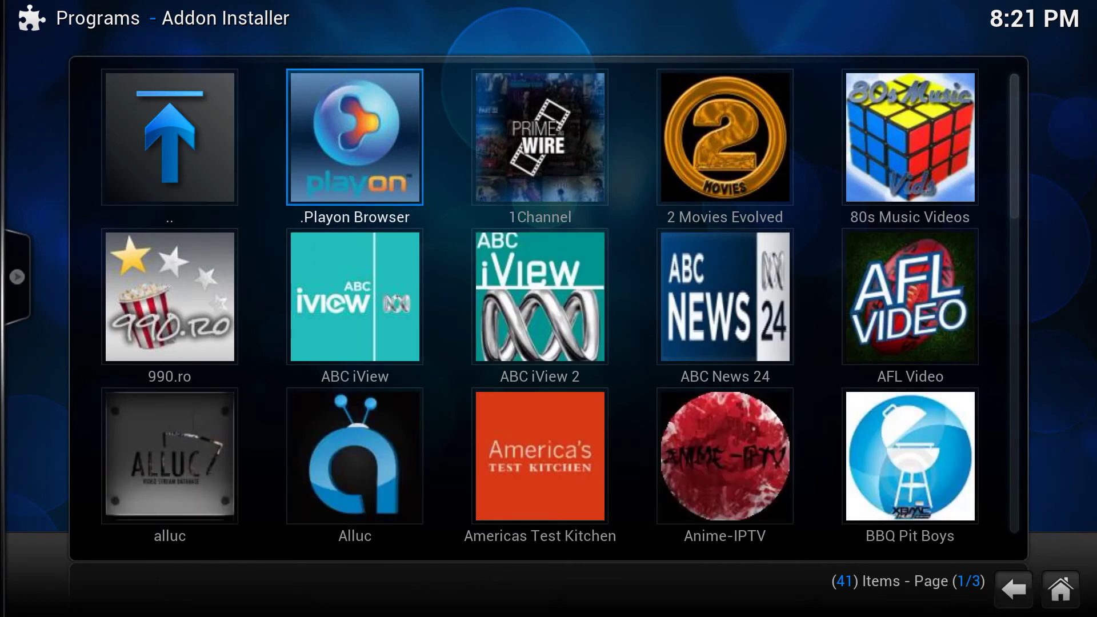
{"action": "key", "text": "Down"}
{"action": "key", "text": "Right"}
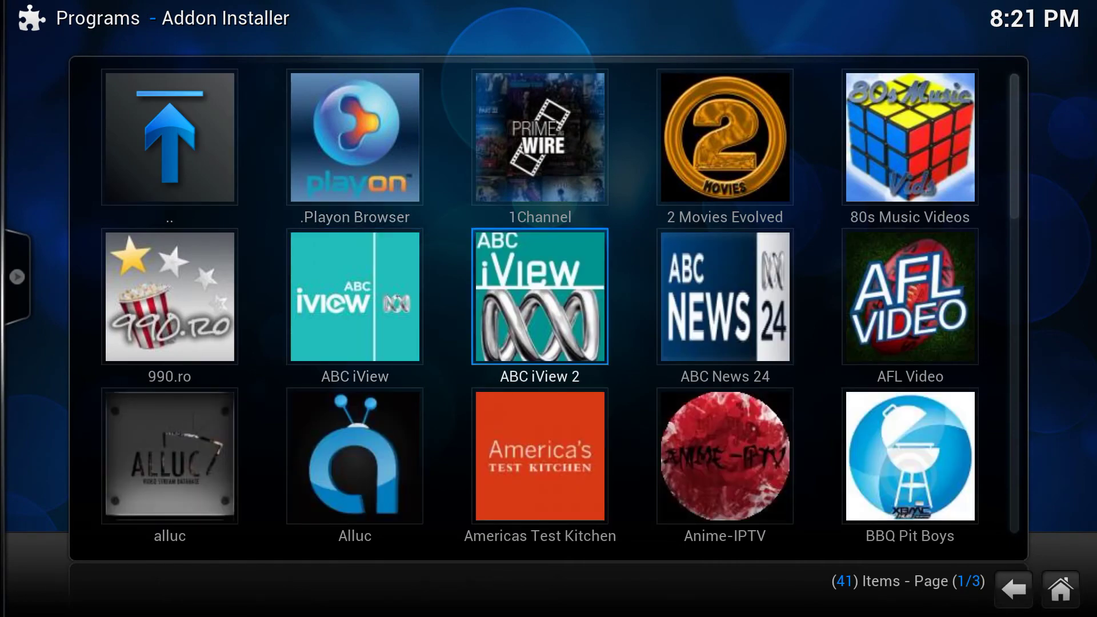
{"action": "key", "text": "Down"}
{"action": "key", "text": "Down"}
{"action": "key", "text": "Down"}
{"action": "key", "text": "Down"}
{"action": "key", "text": "Down"}
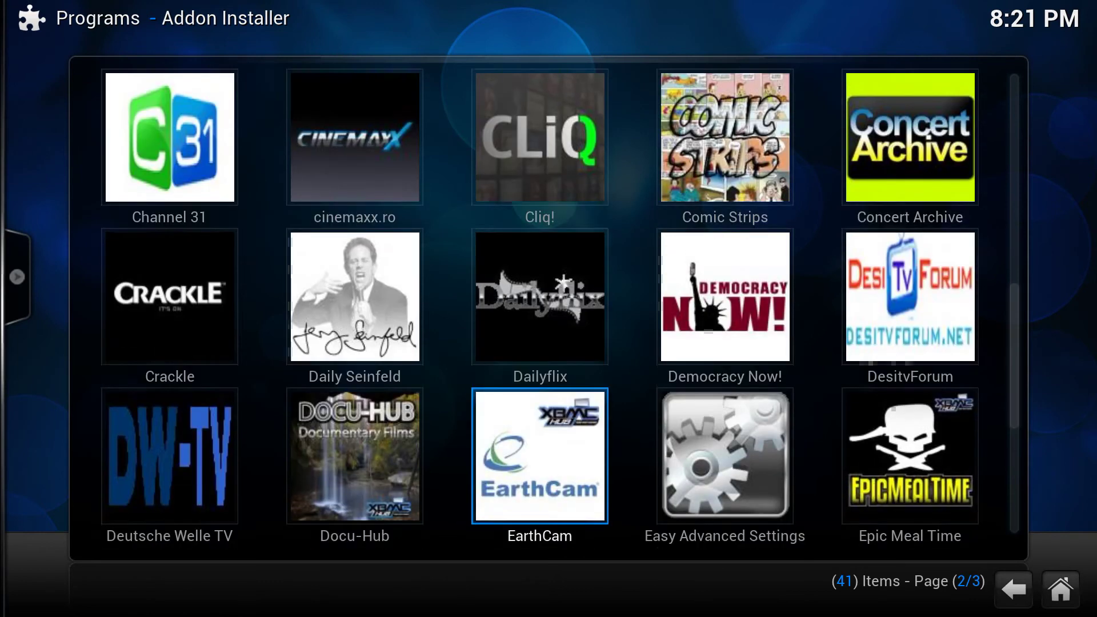
{"action": "key", "text": "Down"}
{"action": "key", "text": "Down"}
{"action": "key", "text": "Up"}
{"action": "key", "text": "Up"}
{"action": "key", "text": "Up"}
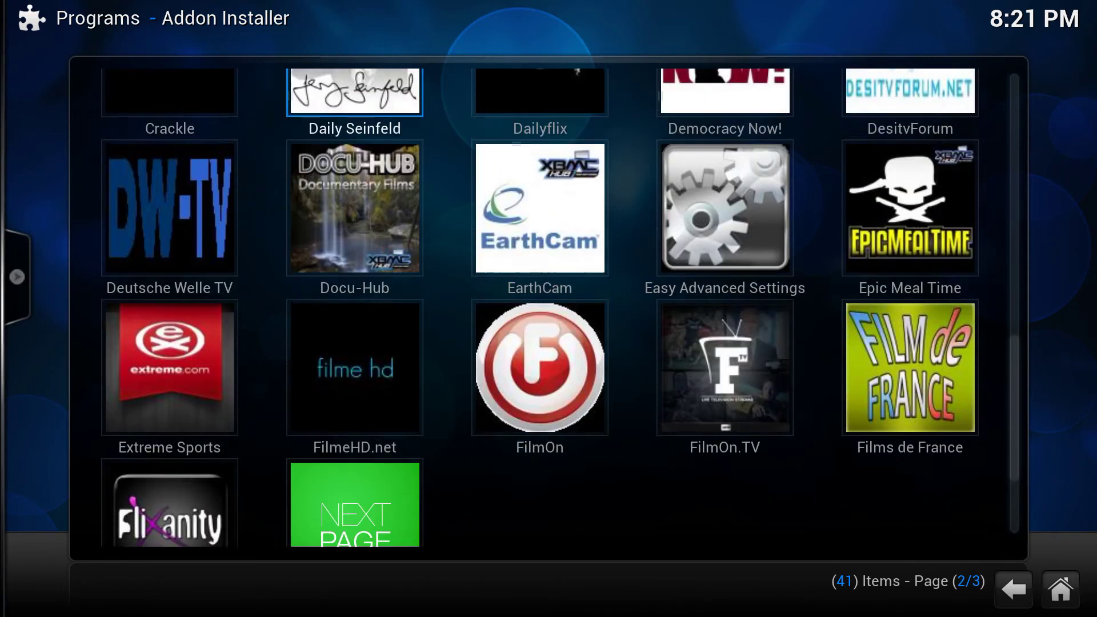
Load the next page of the Video Addons listing
{"action": "key", "text": "Down"}
{"action": "key", "text": "Down"}
{"action": "key", "text": "Down"}
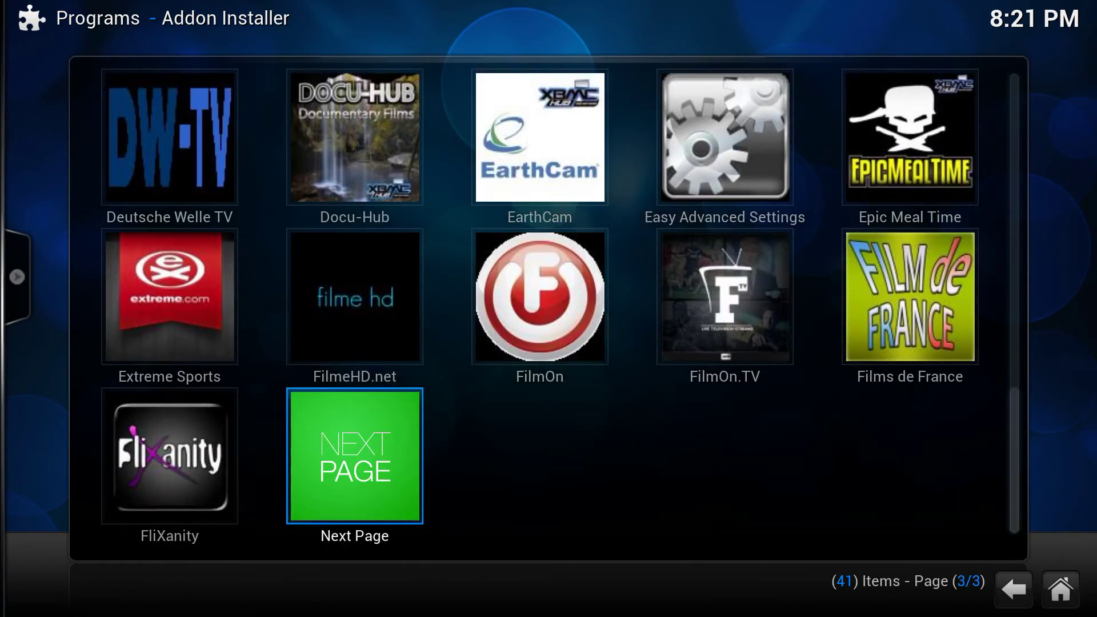
{"action": "key", "text": "Return"}
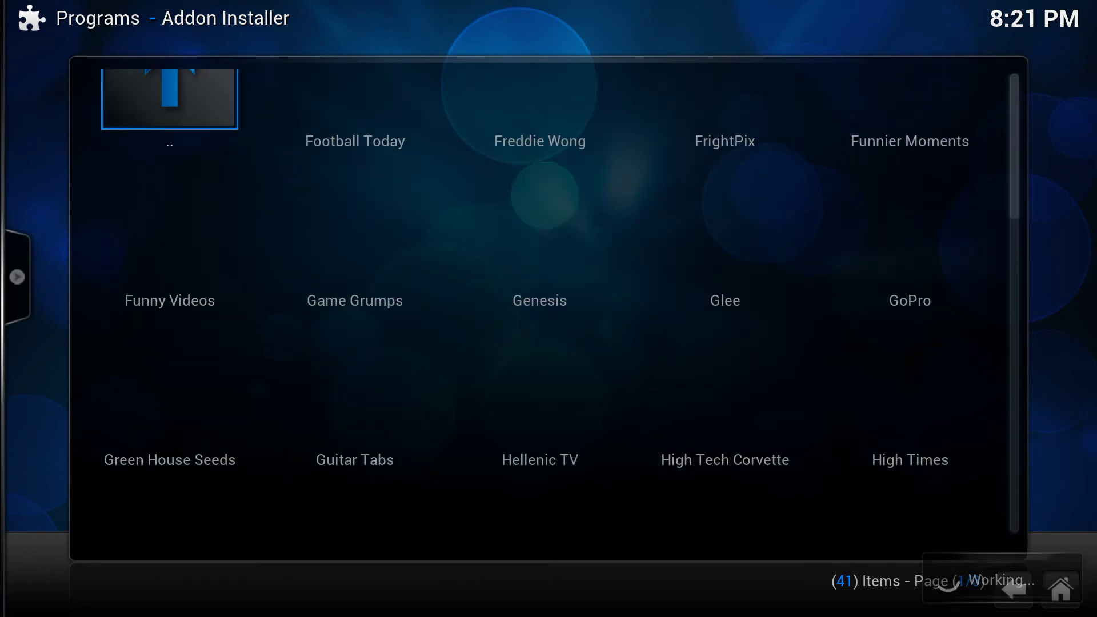
Browse the second page of the Addon Installer's Video Addons listing and return to the home screen
{"action": "key", "text": "Right"}
{"action": "key", "text": "Down"}
{"action": "key", "text": "Down"}
{"action": "key", "text": "Down"}
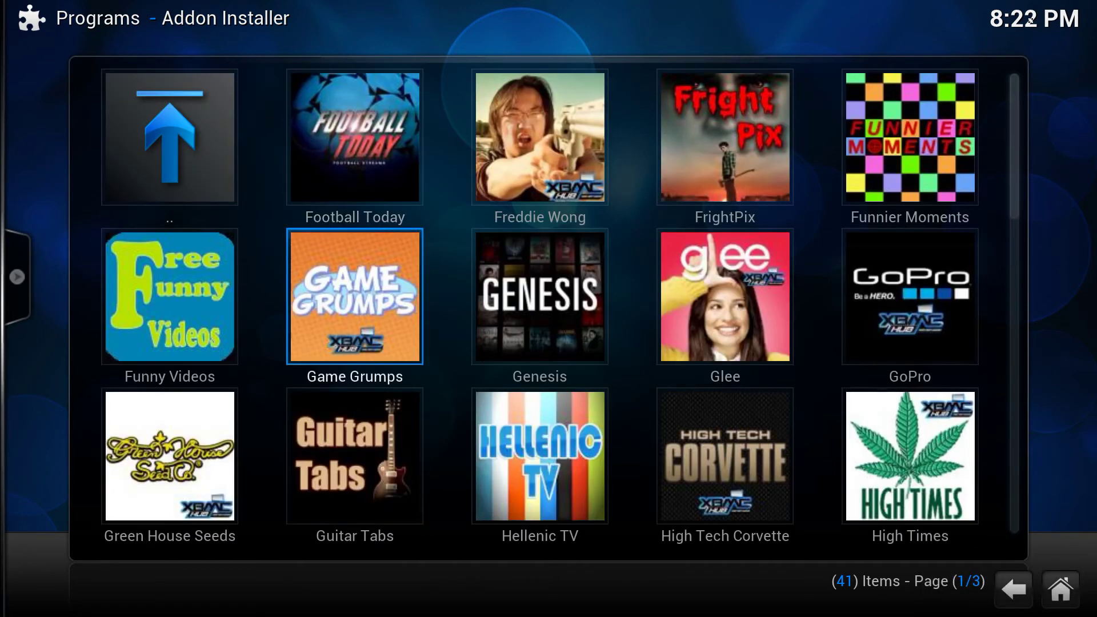
{"action": "key", "text": "Down"}
{"action": "key", "text": "Down"}
{"action": "key", "text": "Down"}
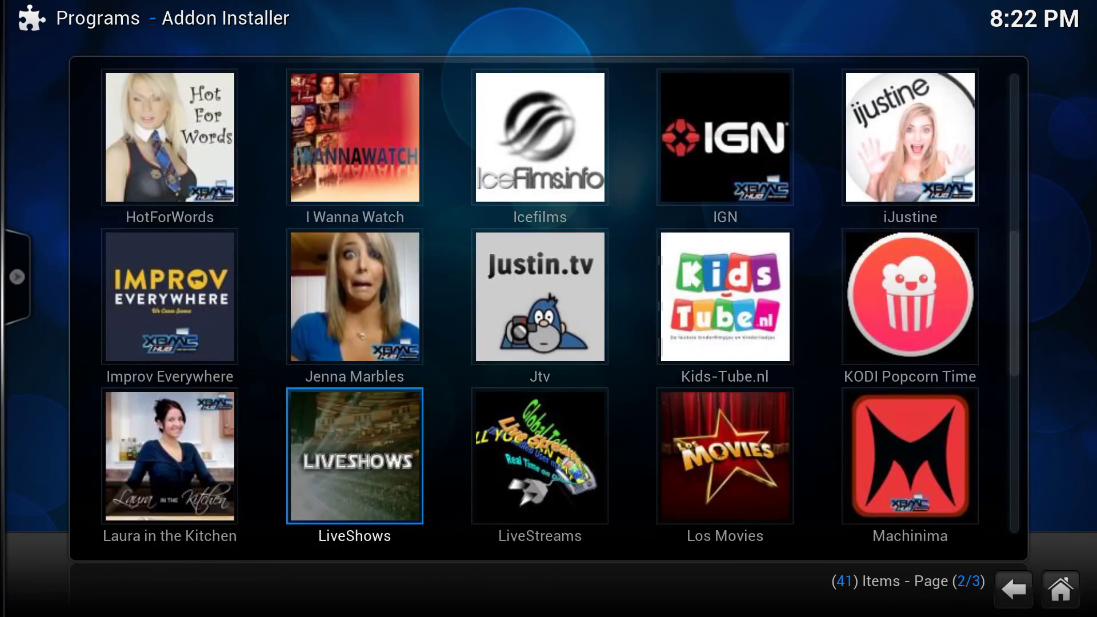
{"action": "key", "text": "Escape"}
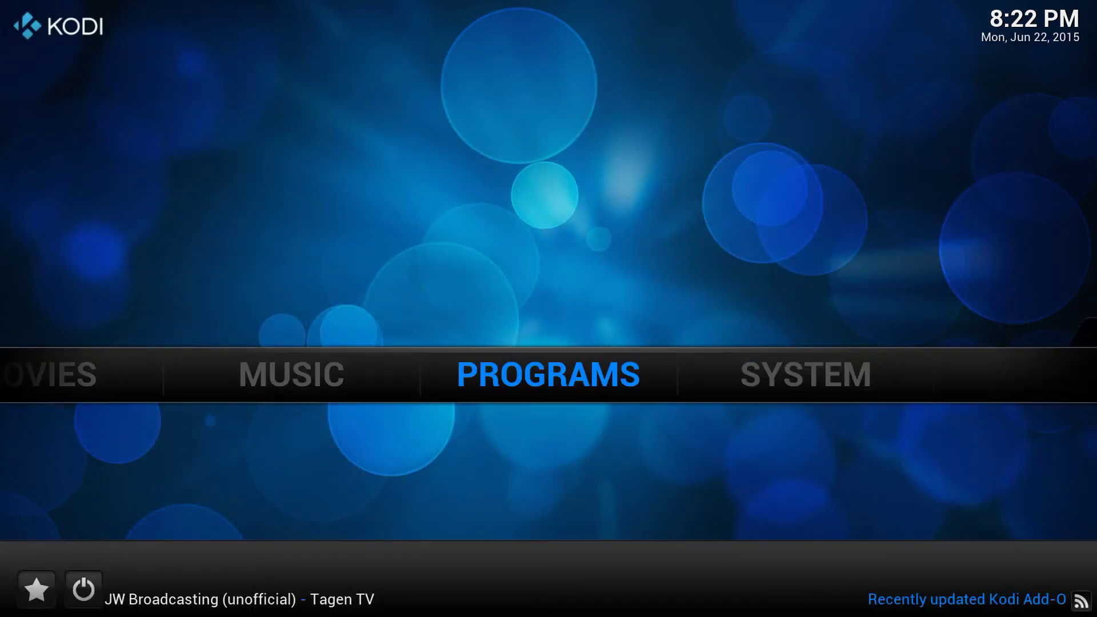
{"action": "key", "text": "Return"}
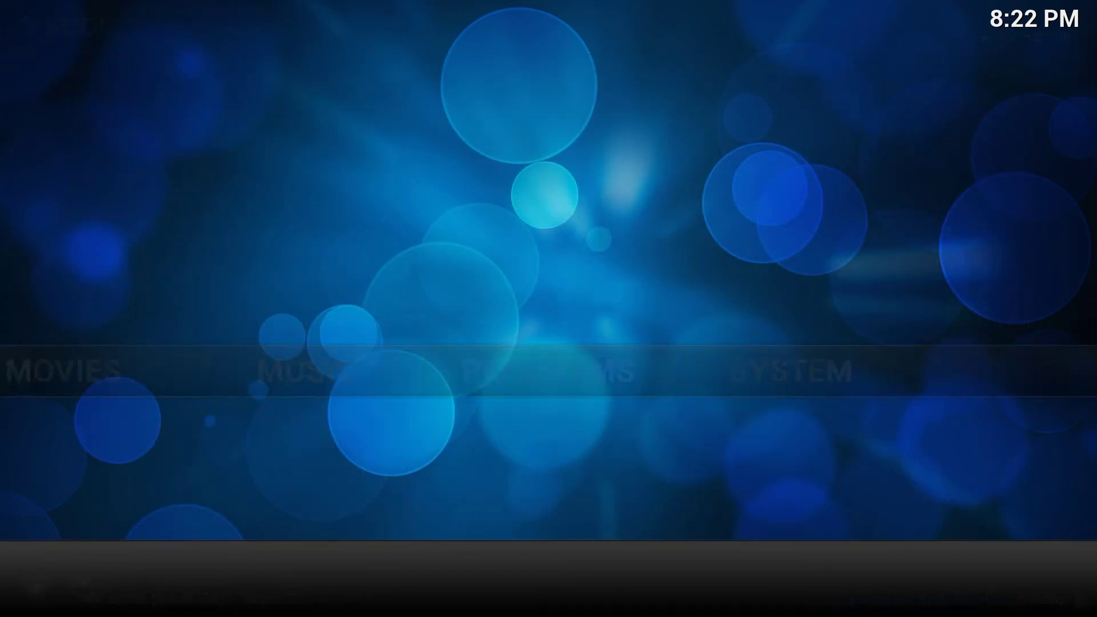
{"action": "key", "text": "Return"}
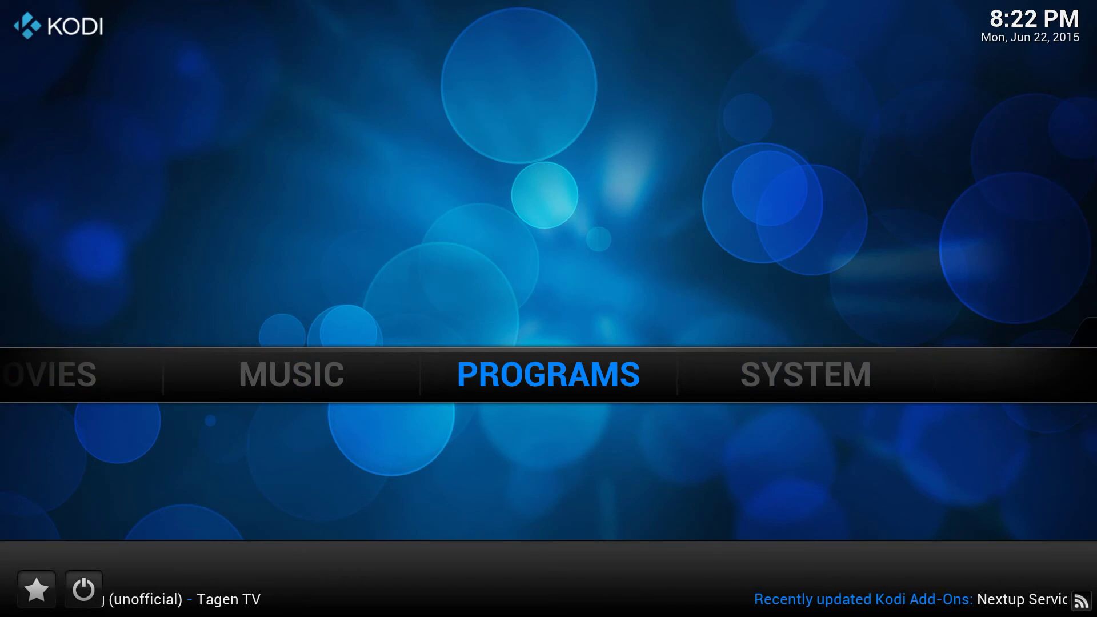
{"action": "key", "text": "Left"}
{"action": "key", "text": "Left"}
{"action": "key", "text": "Left"}
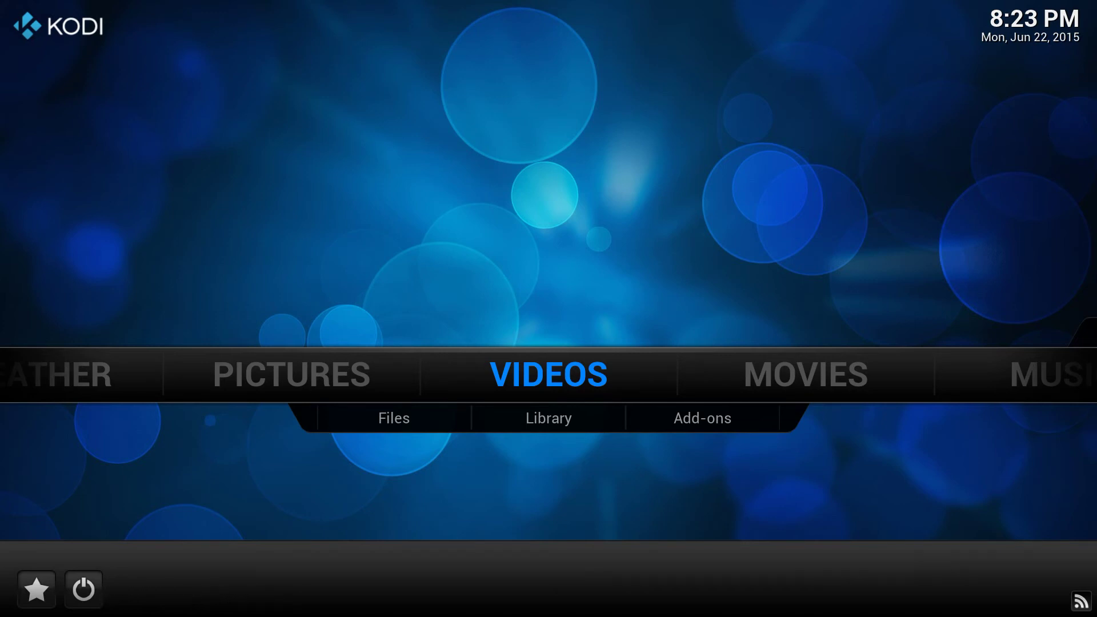
Open the system settings and look over the settings categories from Add-ons and Weather up to Video
{"action": "key", "text": "Right"}
{"action": "key", "text": "Right"}
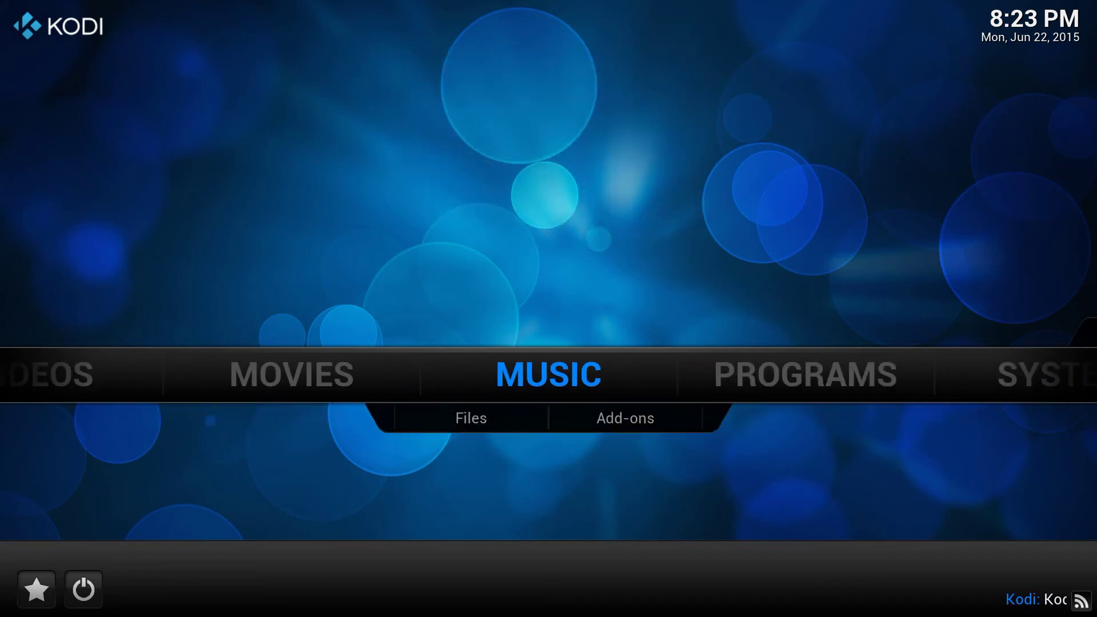
{"action": "key", "text": "Right"}
{"action": "key", "text": "Right"}
{"action": "key", "text": "Return"}
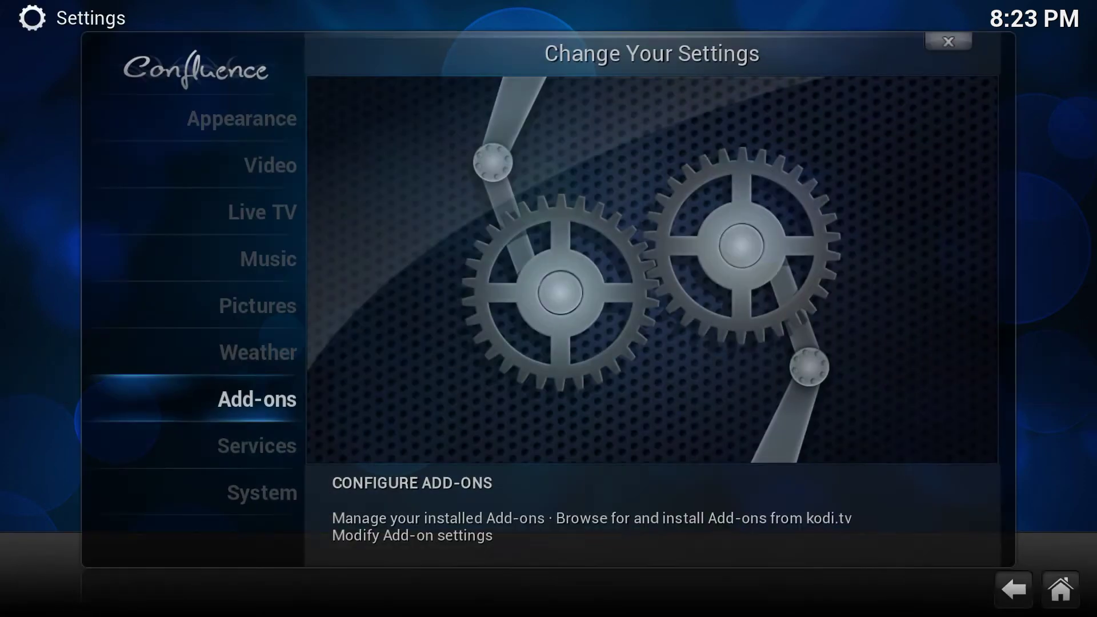
{"action": "key", "text": "Up"}
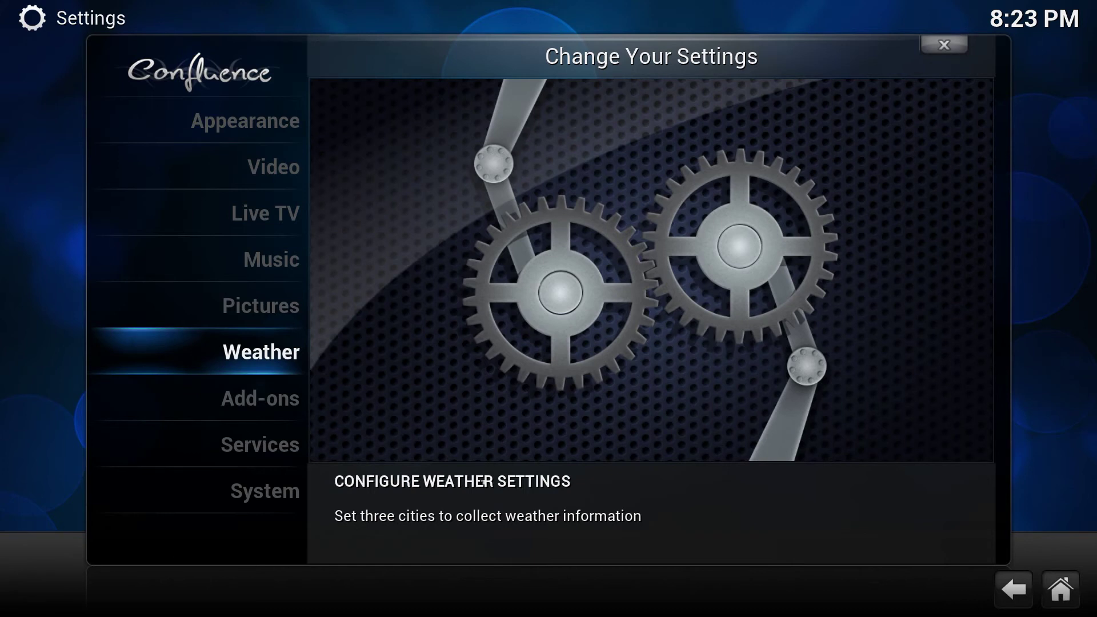
{"action": "key", "text": "Down"}
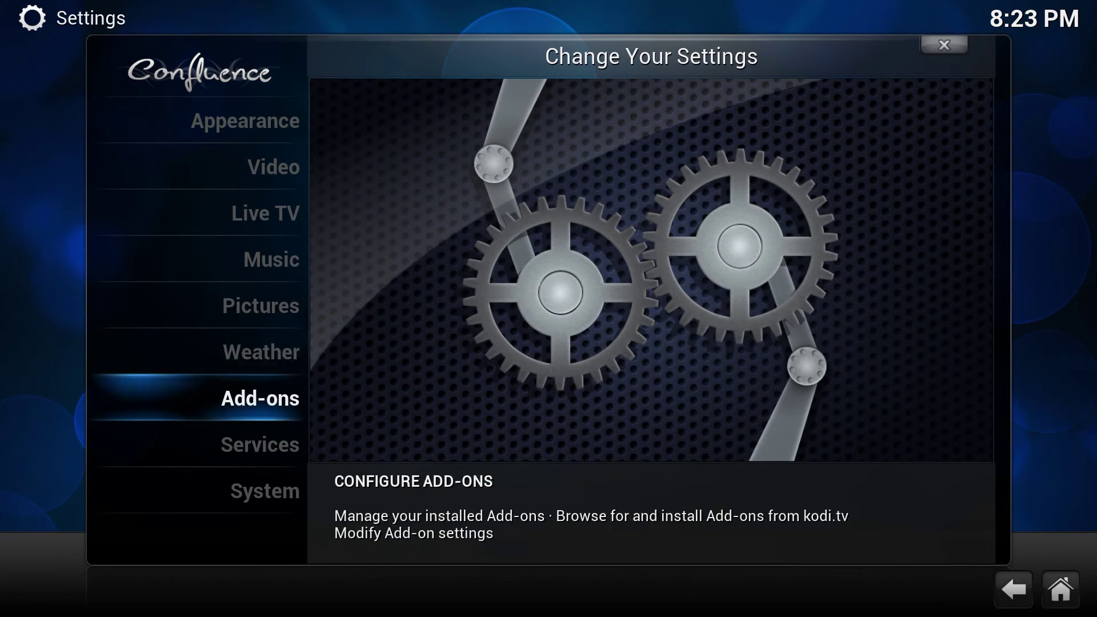
{"action": "key", "text": "Up"}
{"action": "key", "text": "Up"}
{"action": "key", "text": "Up"}
{"action": "key", "text": "Up"}
{"action": "key", "text": "Up"}
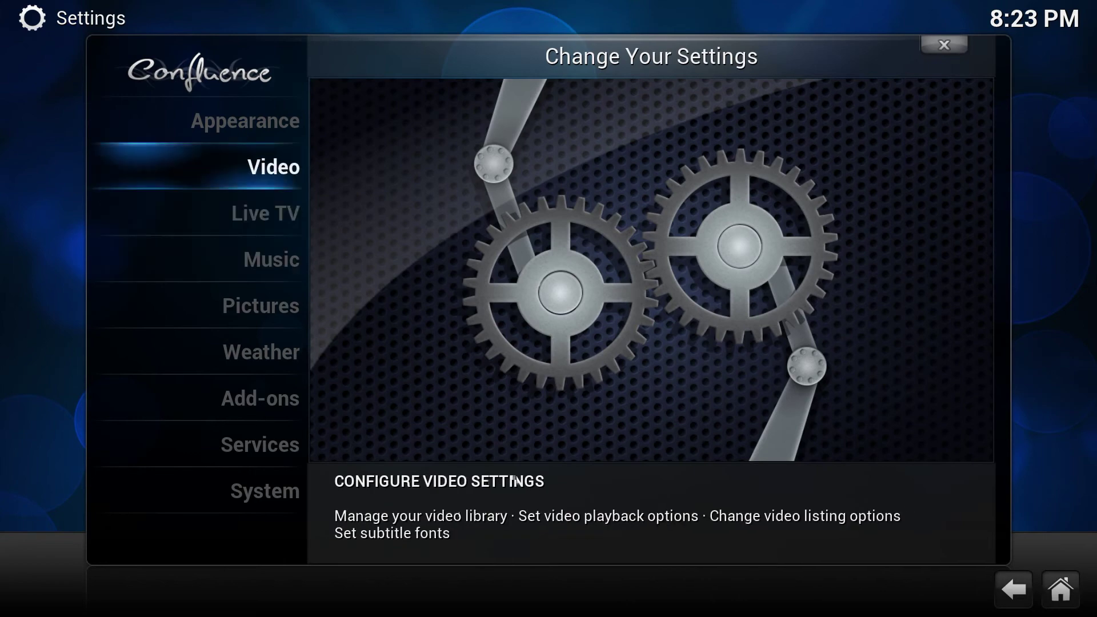
Leave the settings and reopen the Addon Installer listing from Programs
{"action": "key", "text": "Escape"}
{"action": "key", "text": "Left"}
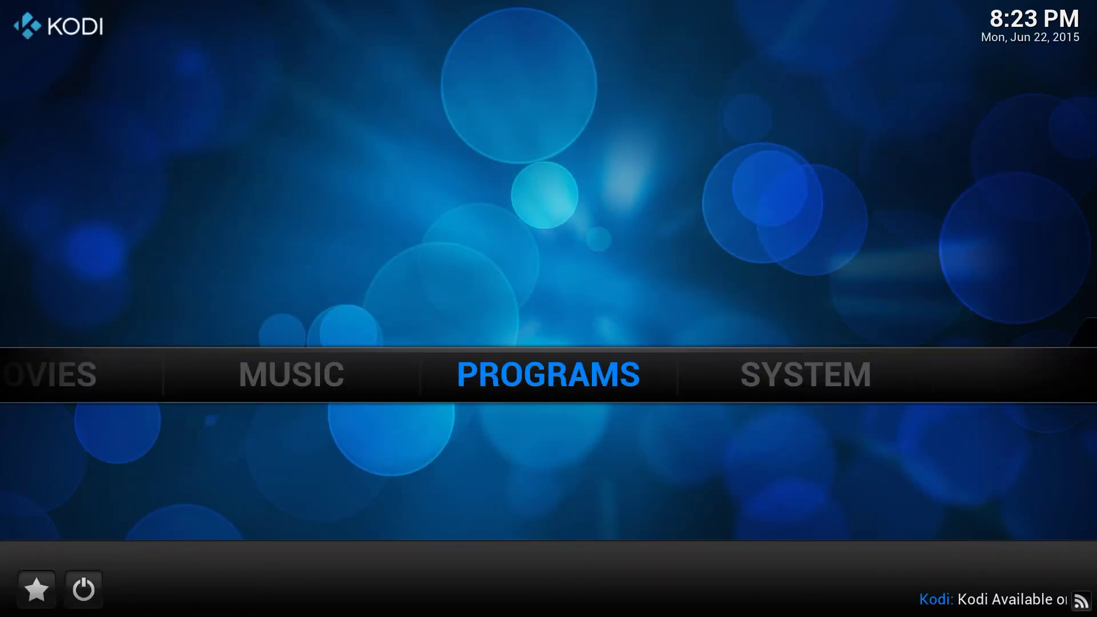
{"action": "key", "text": "Return"}
Go back through the Video Addons pages to the Addon Installer's main category overview
{"action": "key", "text": "Up"}
{"action": "key", "text": "Up"}
{"action": "key", "text": "Up"}
{"action": "key", "text": "Up"}
{"action": "key", "text": "Up"}
{"action": "key", "text": "Up"}
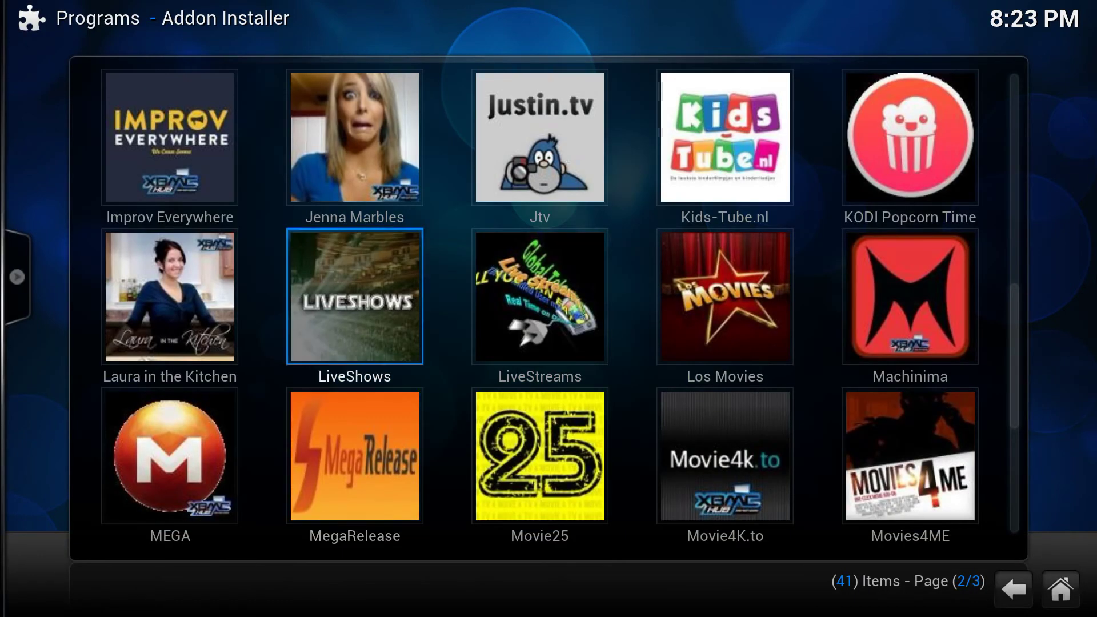
{"action": "key", "text": "Up"}
{"action": "key", "text": "Up"}
{"action": "key", "text": "Up"}
{"action": "key", "text": "Up"}
{"action": "key", "text": "Up"}
{"action": "key", "text": "Up"}
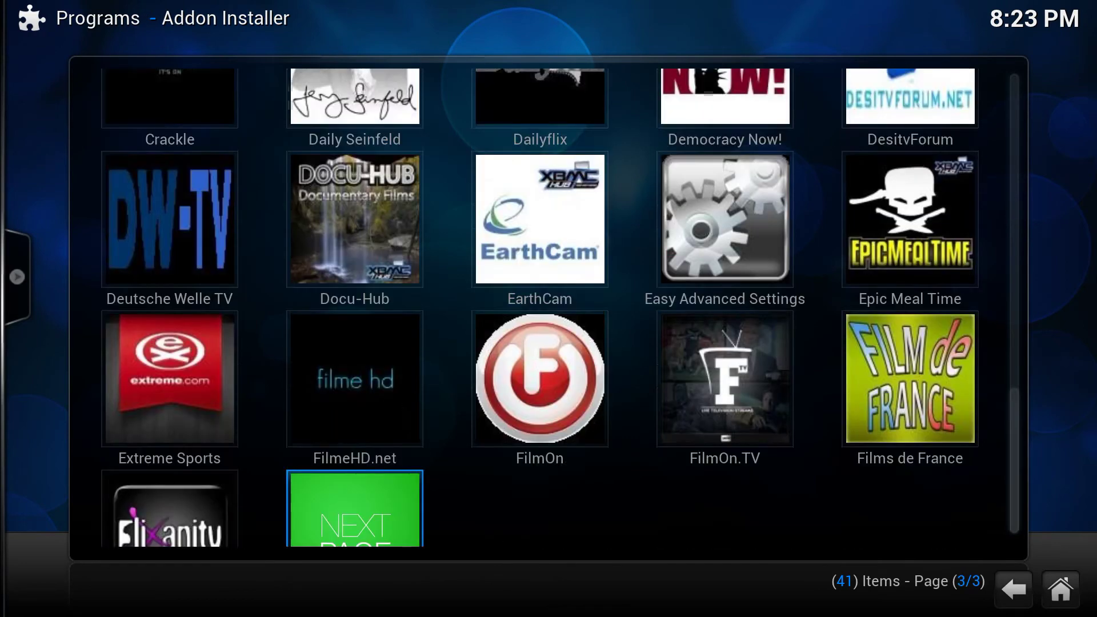
{"action": "key", "text": "Up"}
{"action": "key", "text": "Up"}
{"action": "key", "text": "Up"}
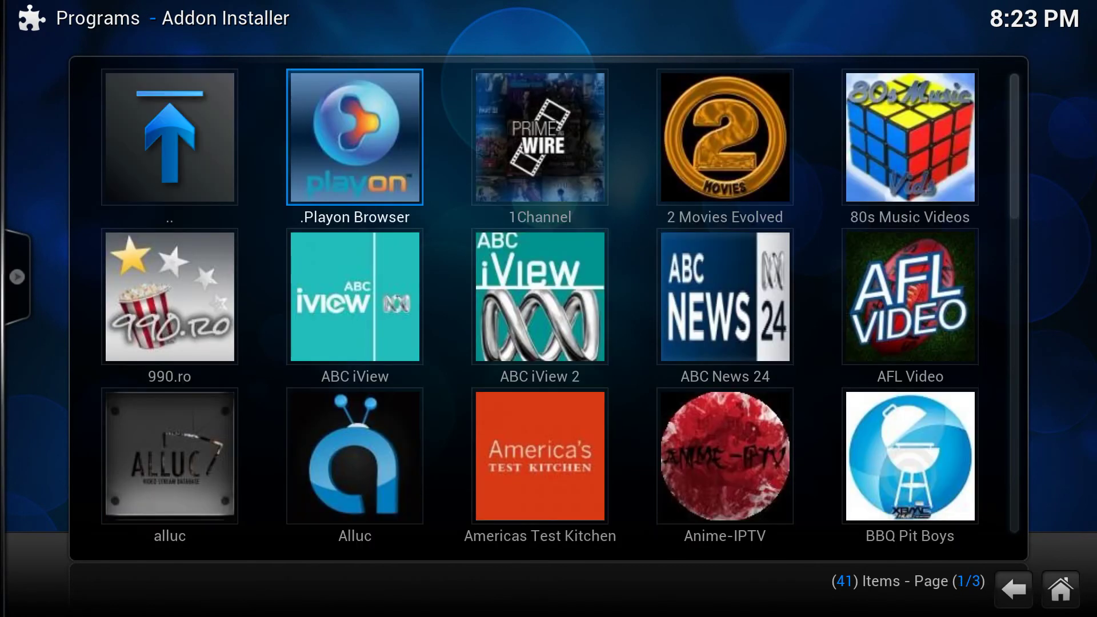
{"action": "key", "text": "Left"}
{"action": "key", "text": "Return"}
{"action": "key", "text": "Left"}
{"action": "key", "text": "Left"}
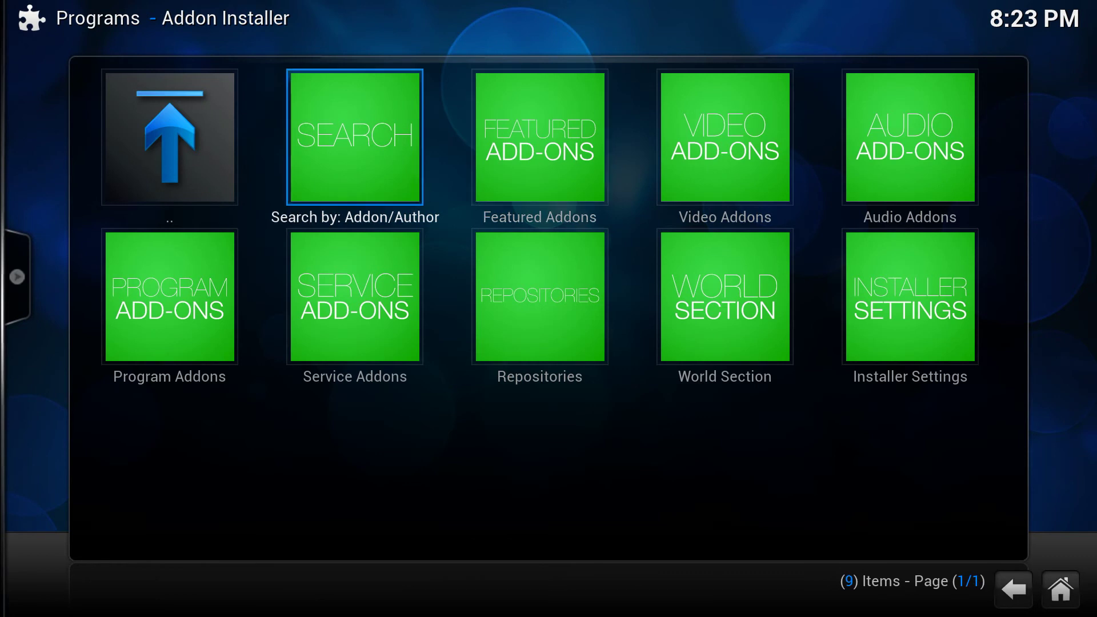
Exit the Addon Installer to the program add-ons list, relaunch it and open its World Section
{"action": "key", "text": "Left"}
{"action": "key", "text": "Return"}
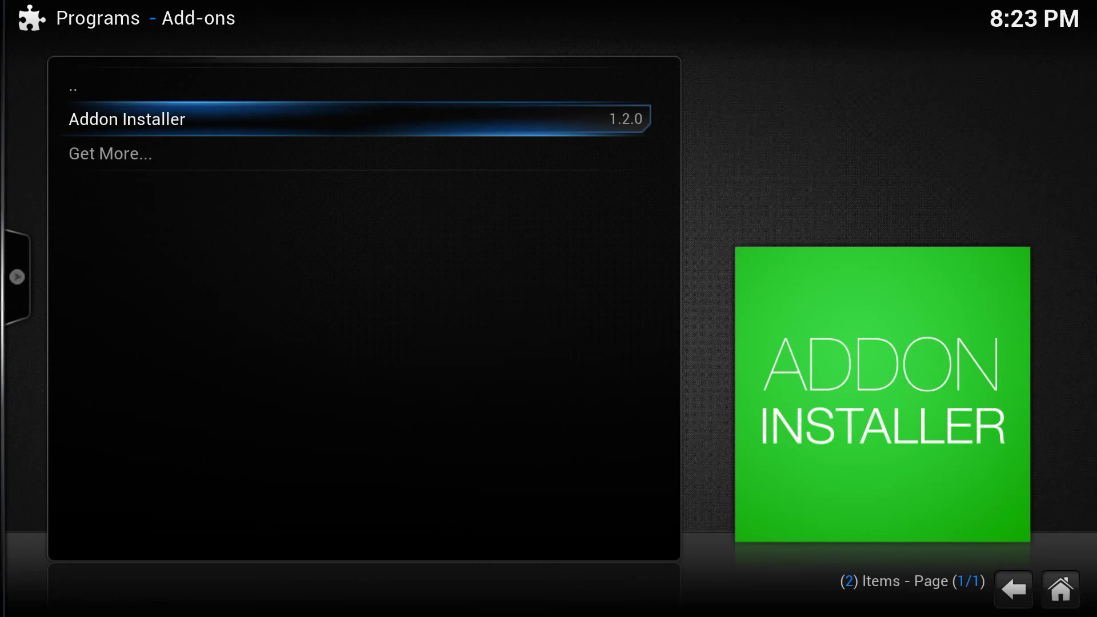
{"action": "key", "text": "Return"}
{"action": "key", "text": "Left"}
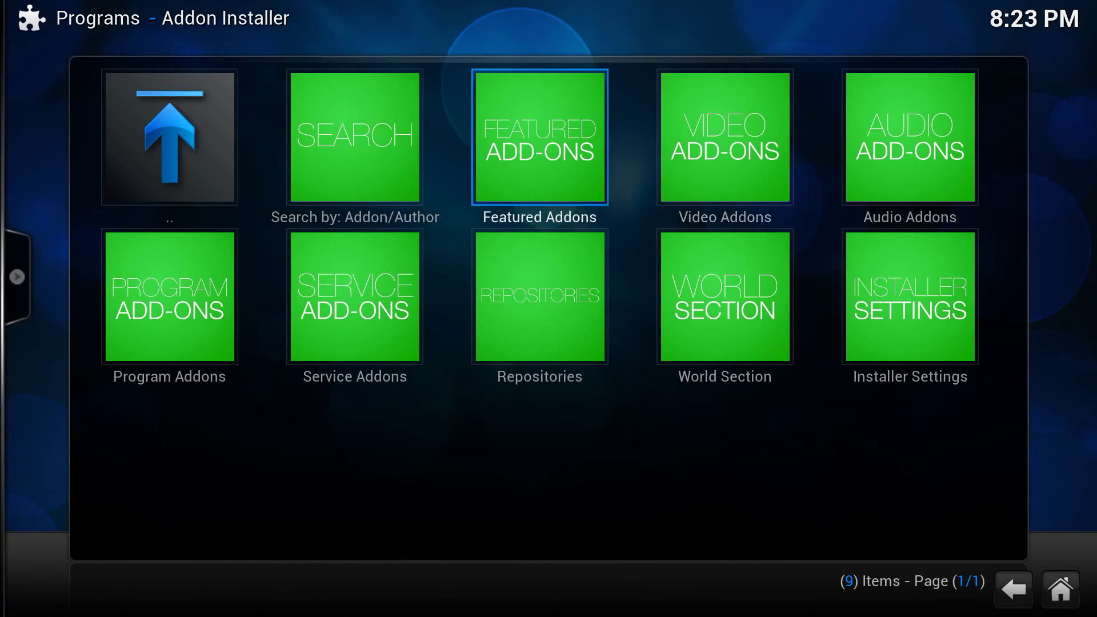
{"action": "key", "text": "Down"}
{"action": "key", "text": "Left"}
{"action": "key", "text": "Right"}
{"action": "key", "text": "Right"}
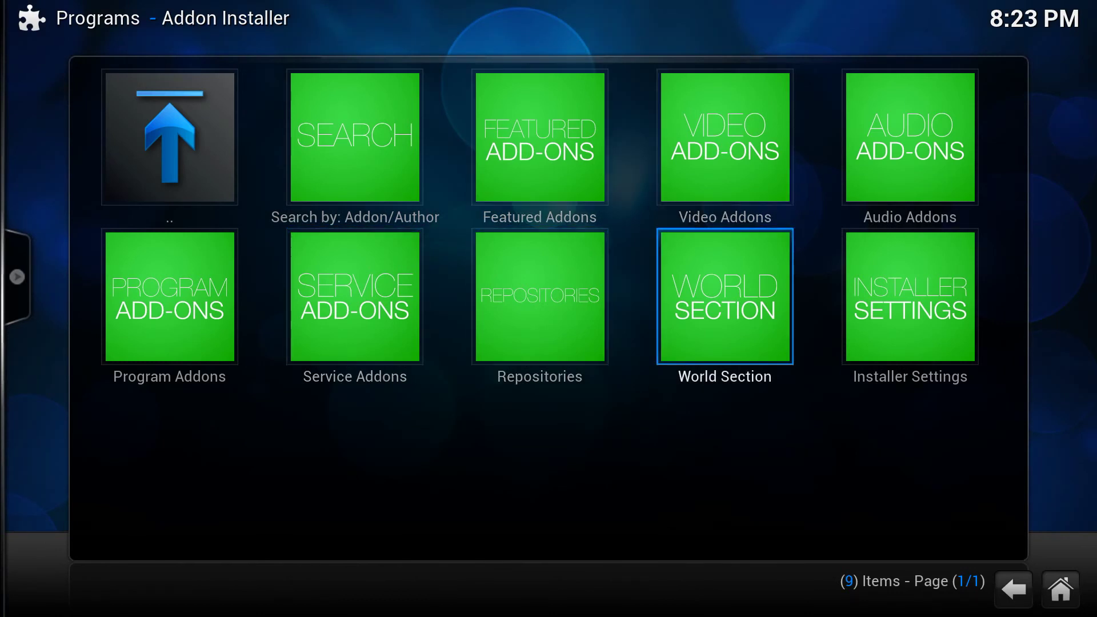
{"action": "key", "text": "Right"}
{"action": "key", "text": "Left"}
{"action": "key", "text": "Return"}
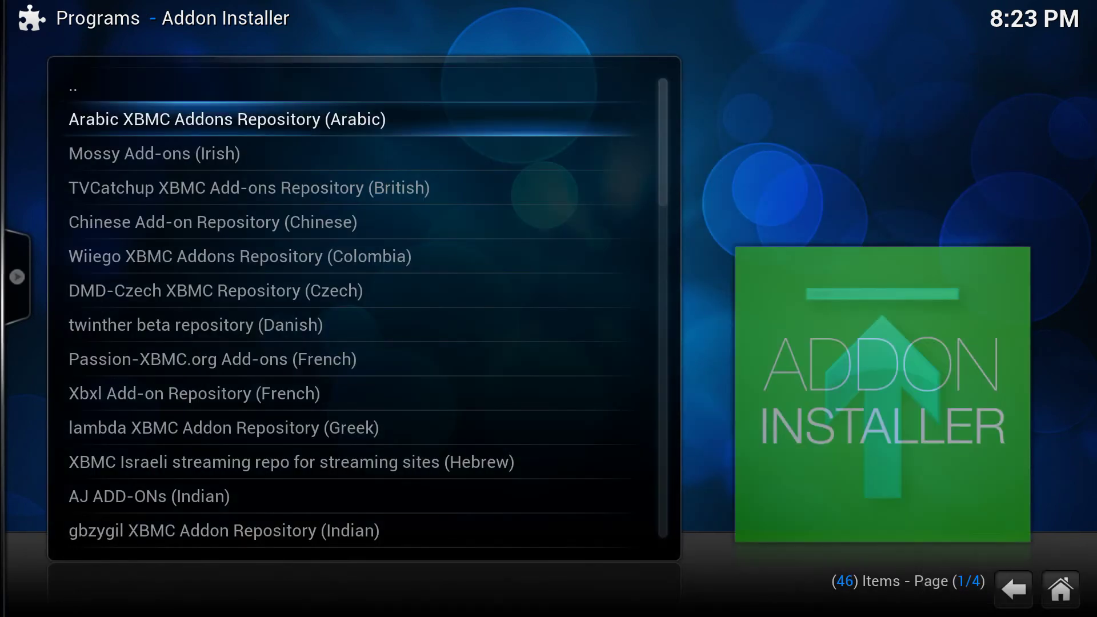
Look through the international add-on repositories listed in the World Section
{"action": "key", "text": "Down"}
{"action": "key", "text": "Down"}
{"action": "key", "text": "Down"}
{"action": "key", "text": "Down"}
{"action": "key", "text": "Down"}
{"action": "key", "text": "Up"}
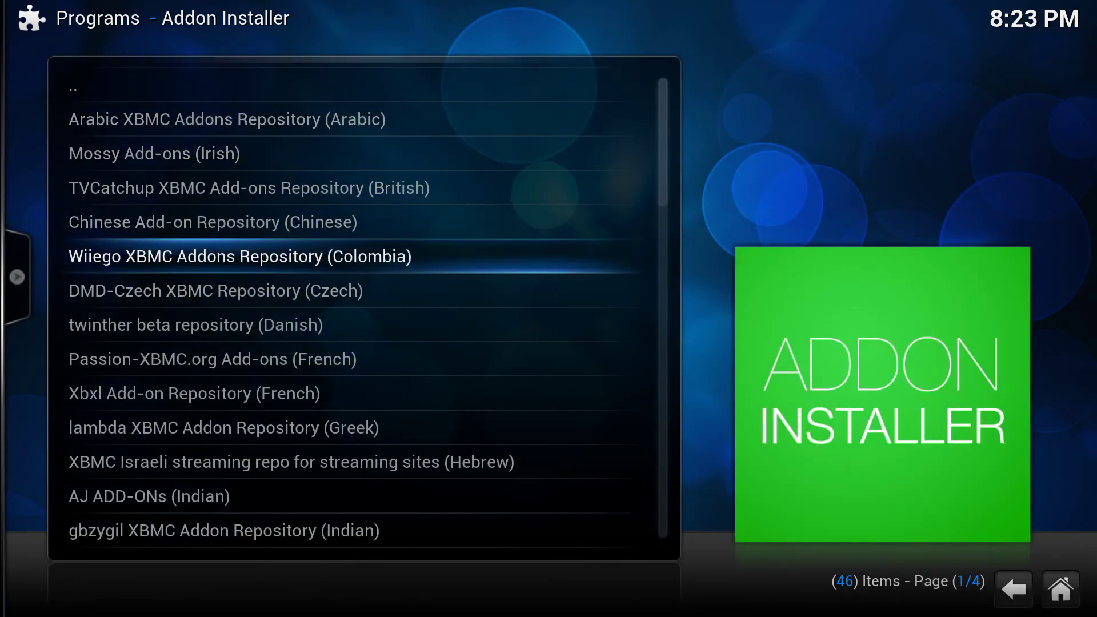
{"action": "key", "text": "Up"}
{"action": "key", "text": "Down"}
{"action": "key", "text": "Down"}
{"action": "key", "text": "Down"}
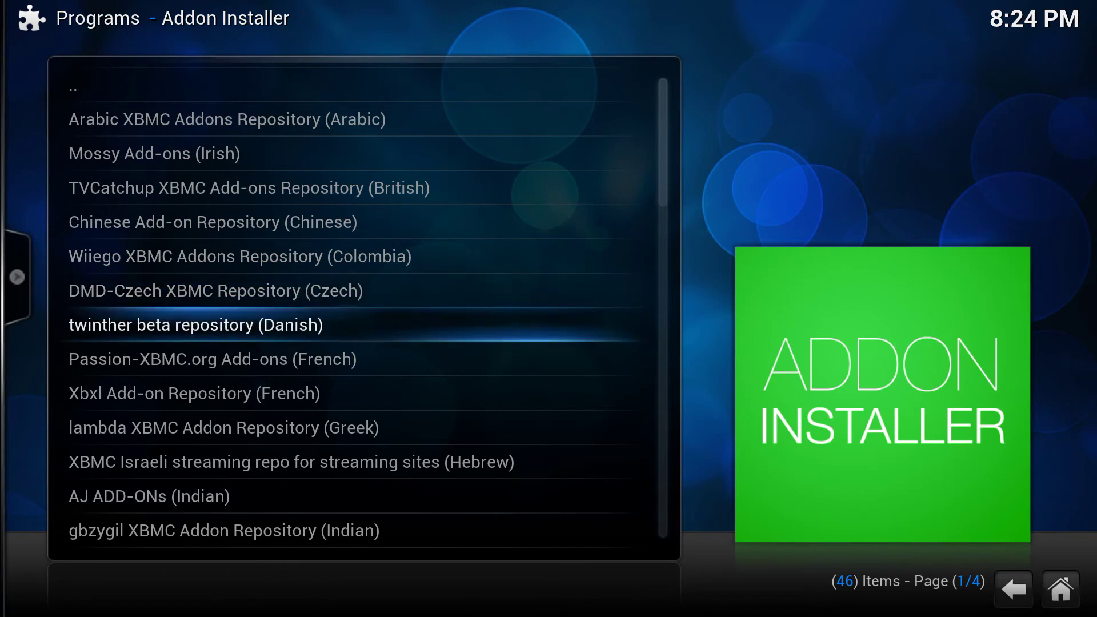
{"action": "key", "text": "Up"}
{"action": "key", "text": "Up"}
{"action": "key", "text": "Up"}
{"action": "key", "text": "Up"}
{"action": "key", "text": "Up"}
{"action": "key", "text": "Up"}
{"action": "key", "text": "Up"}
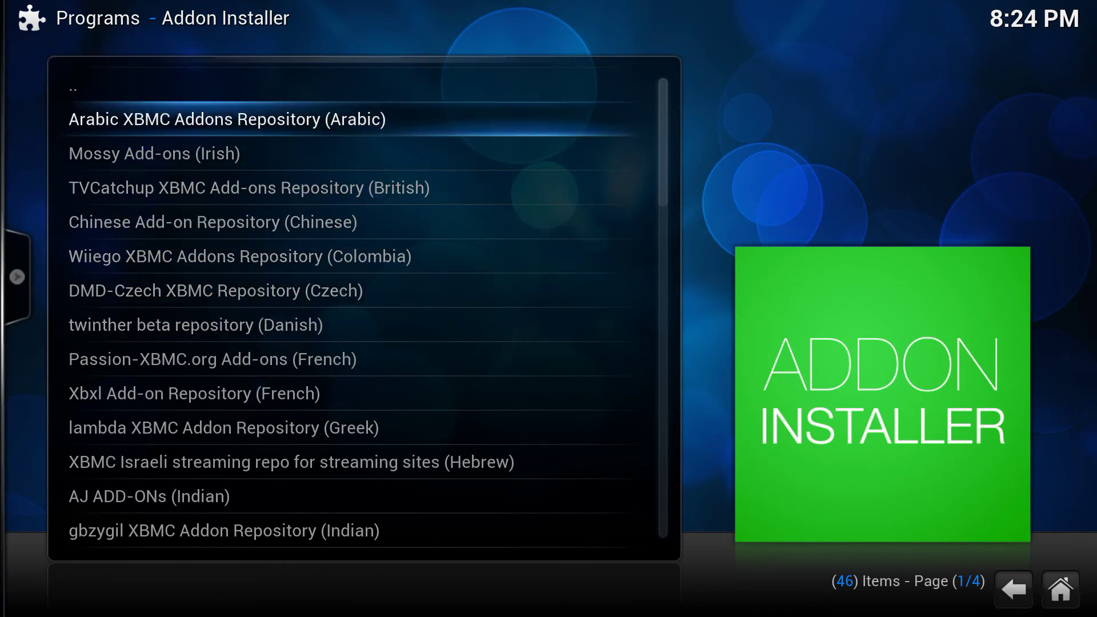
Leave the World Section and the Addon Installer and return to the home screen
{"action": "key", "text": "Return"}
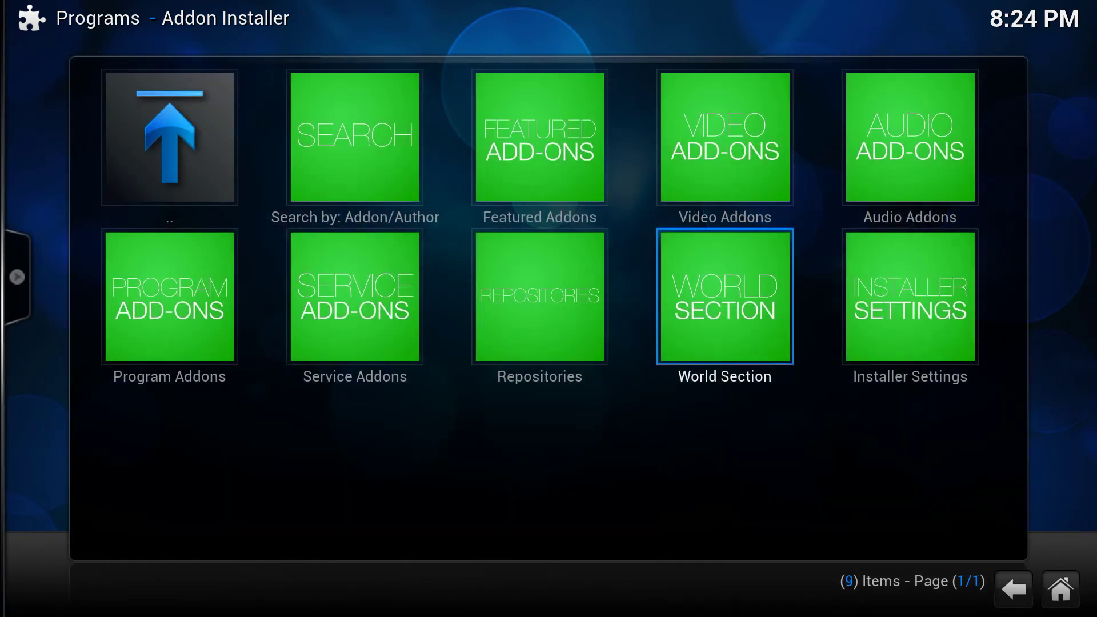
{"action": "key", "text": "Left"}
{"action": "key", "text": "Left"}
{"action": "key", "text": "Left"}
{"action": "key", "text": "Up"}
{"action": "key", "text": "Return"}
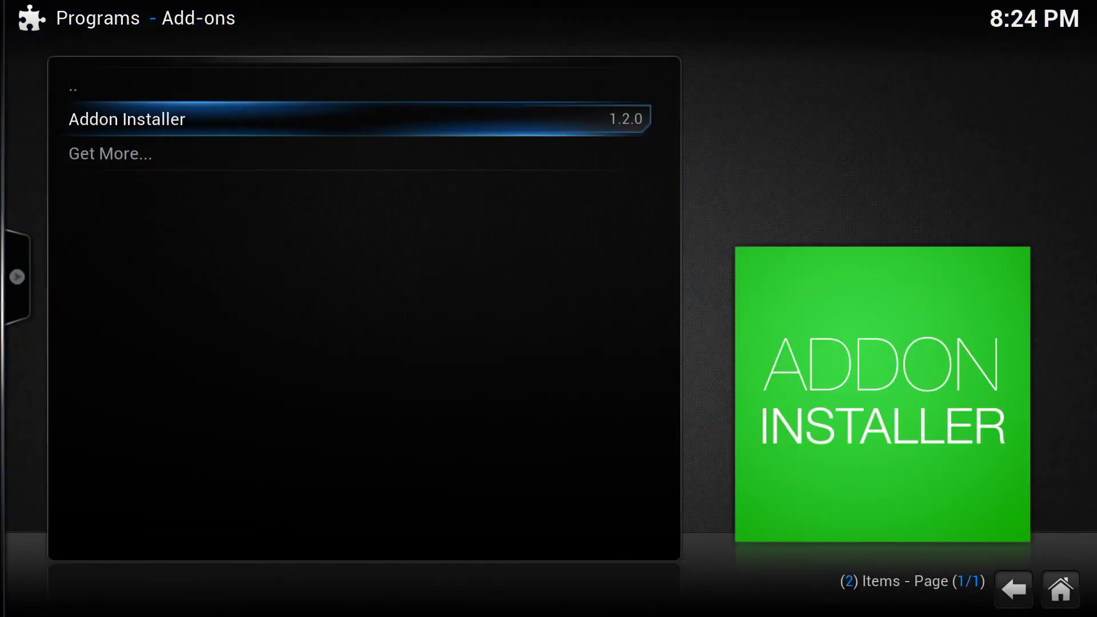
{"action": "key", "text": "Up"}
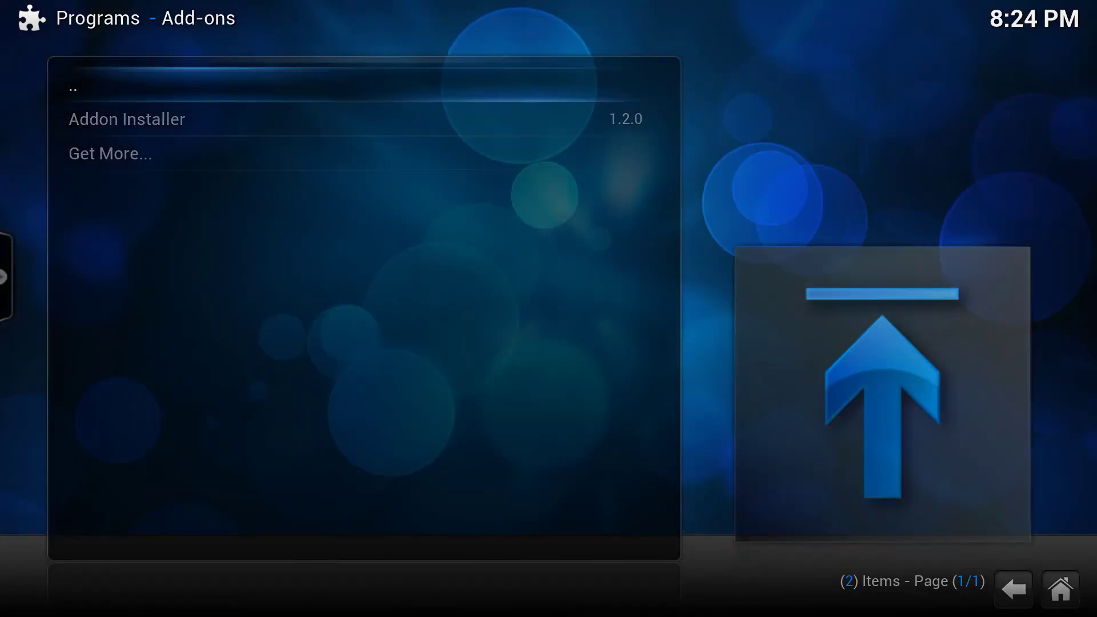
{"action": "key", "text": "Return"}
Open the Video category in the system settings
{"action": "key", "text": "Right"}
{"action": "key", "text": "Return"}
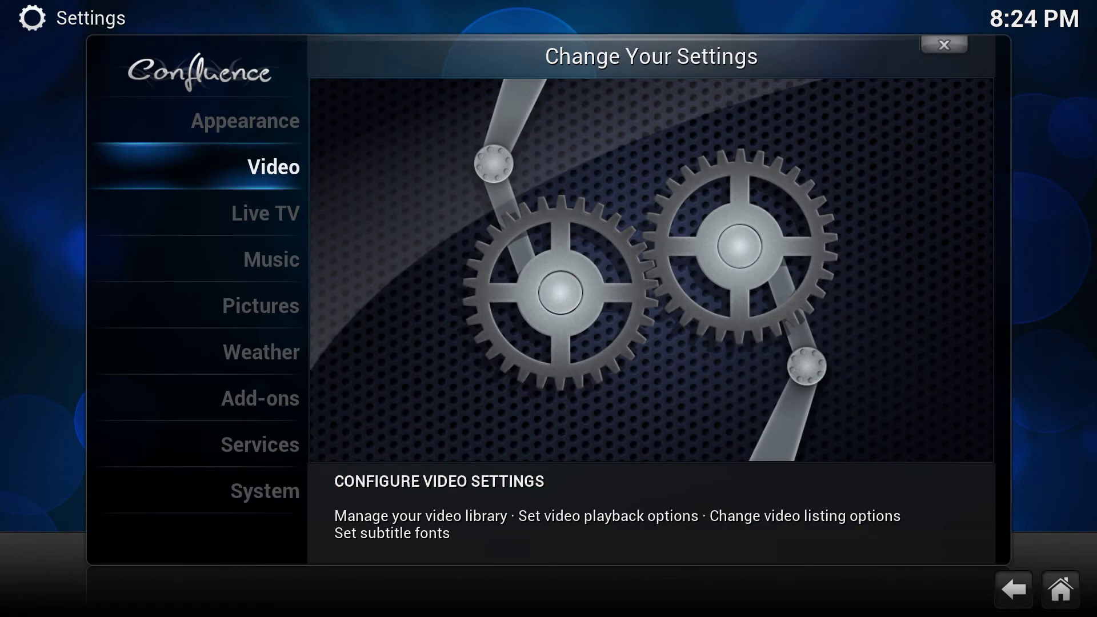
{"action": "key", "text": "Return"}
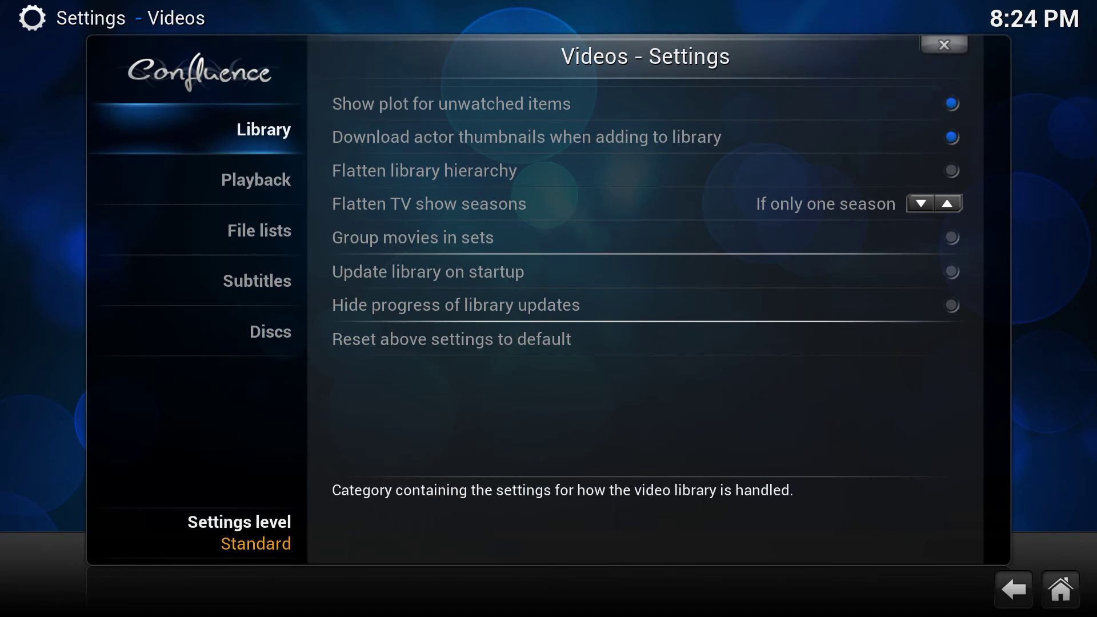
Review the video library options and enable Update library on startup
{"action": "key", "text": "Right"}
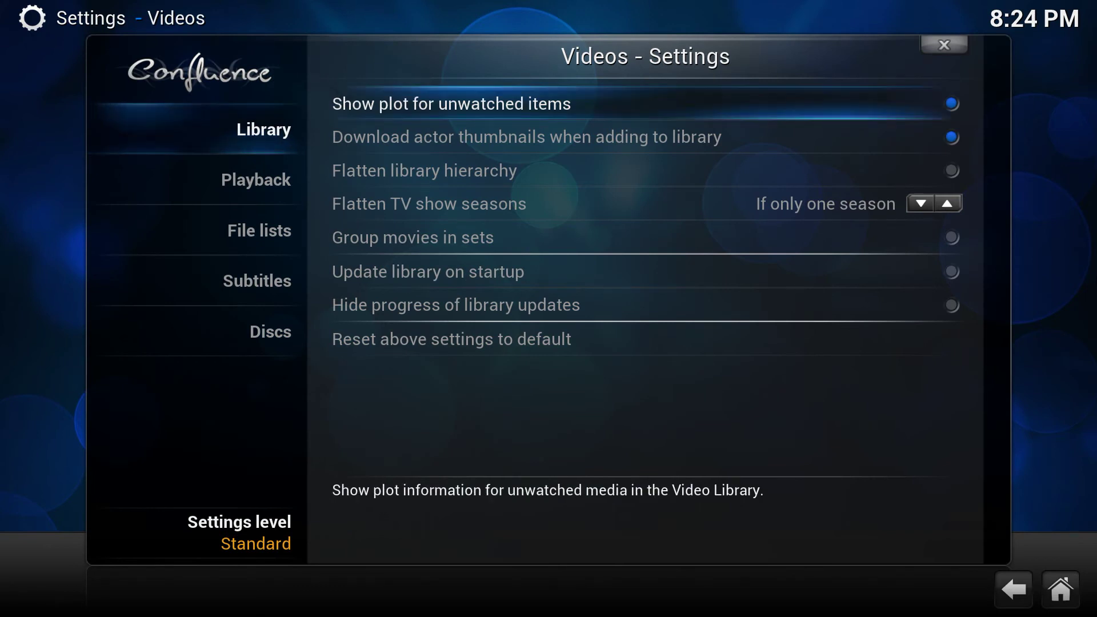
{"action": "key", "text": "Down"}
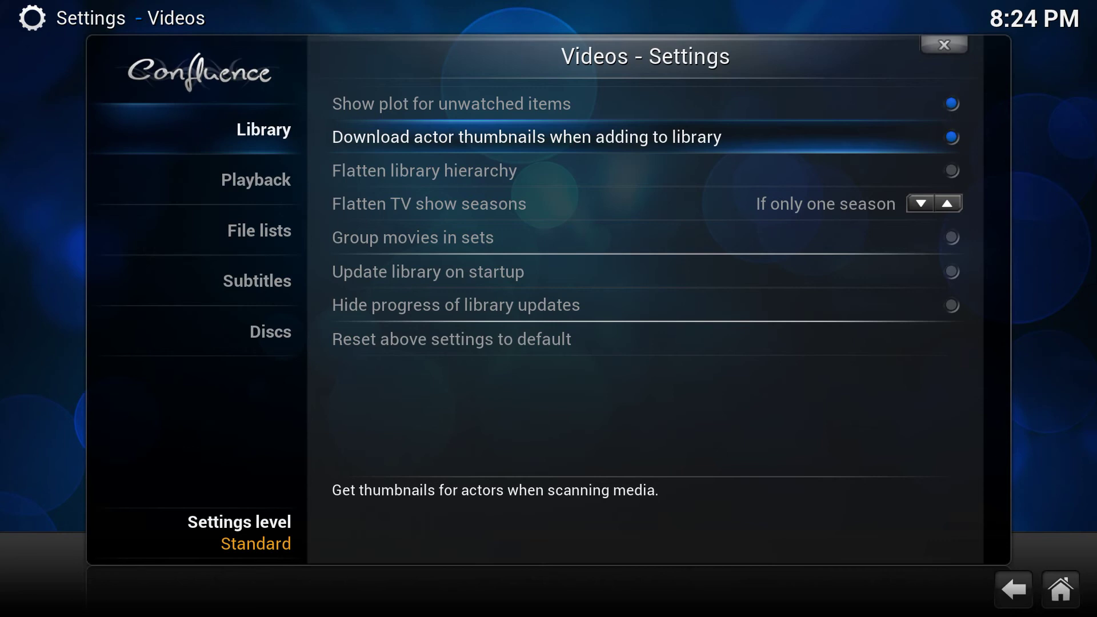
{"action": "key", "text": "Down"}
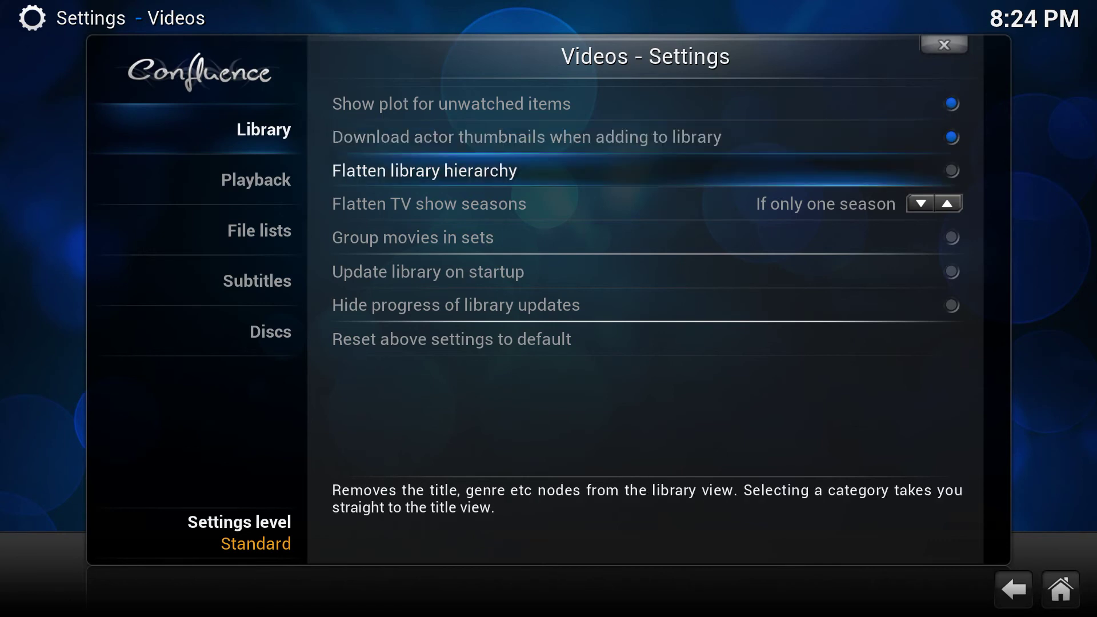
{"action": "key", "text": "Down"}
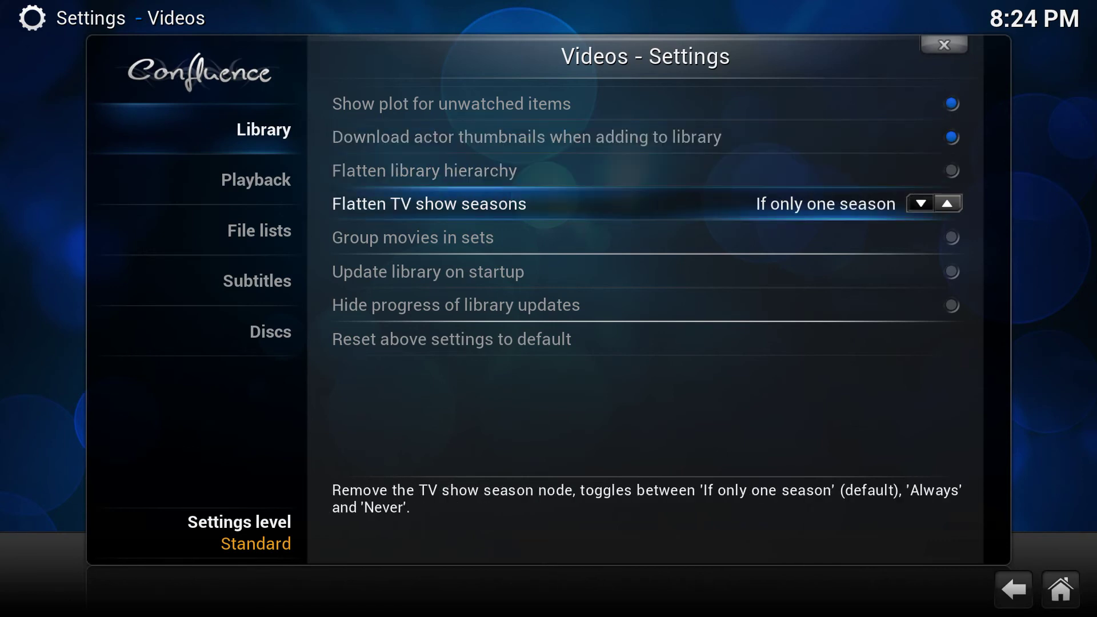
{"action": "key", "text": "Up"}
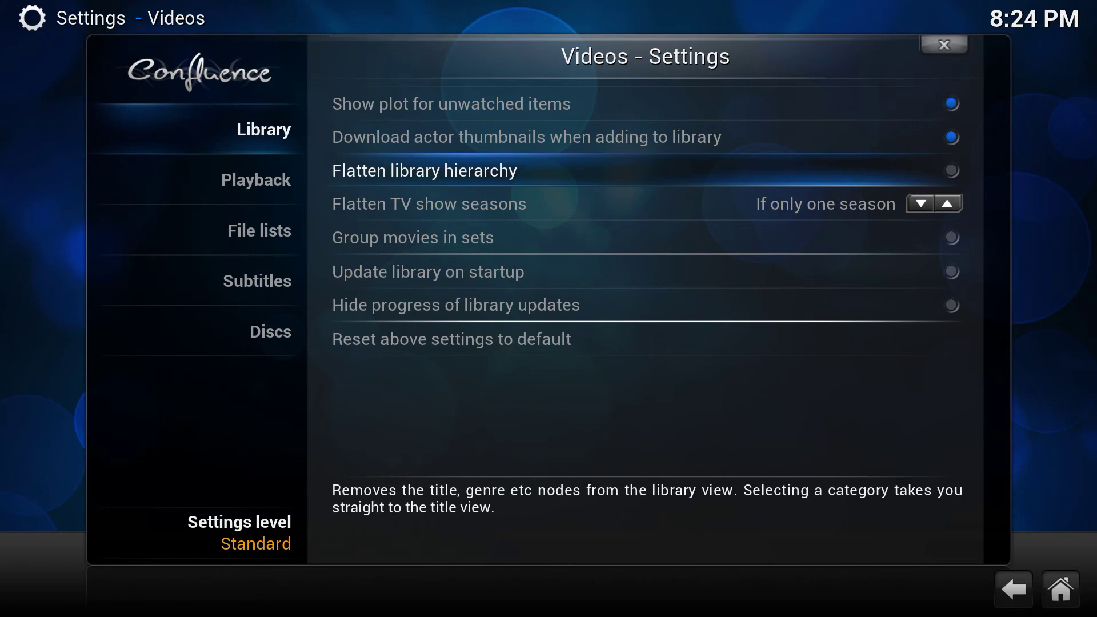
{"action": "key", "text": "Down"}
{"action": "key", "text": "Down"}
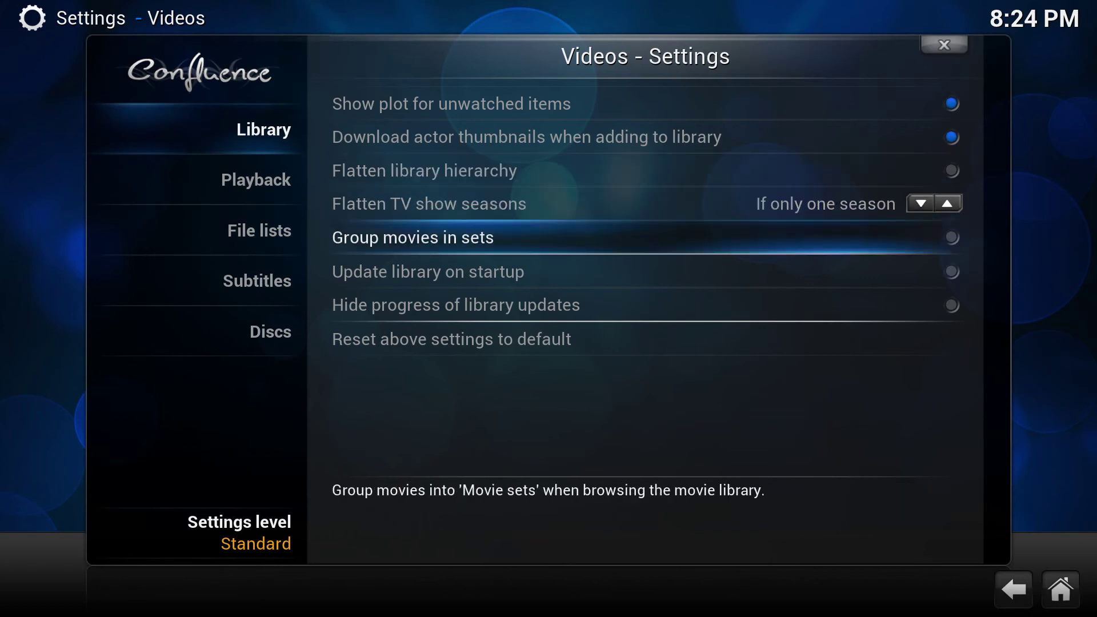
{"action": "key", "text": "Down"}
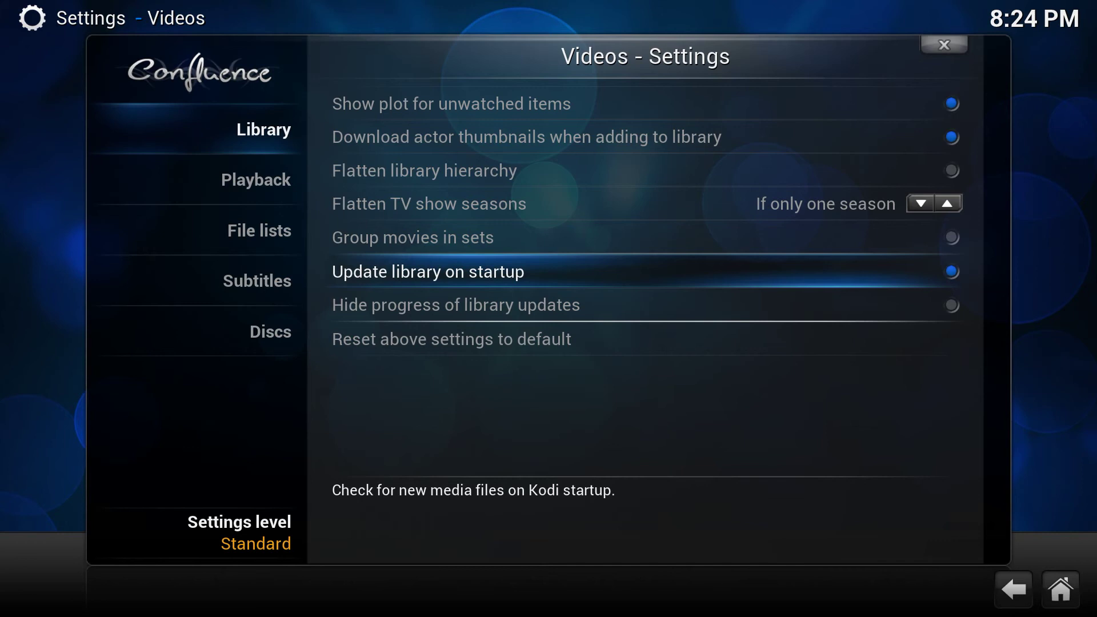
Review the remaining video library options, from Group movies in sets to Reset above settings to default
{"action": "key", "text": "Up"}
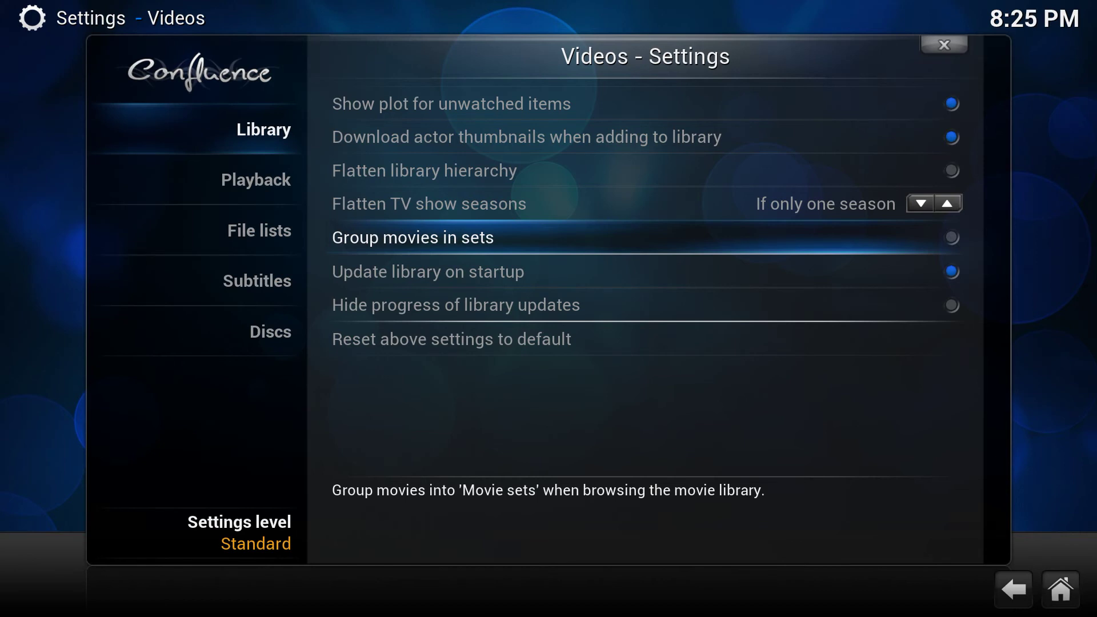
{"action": "key", "text": "Down"}
{"action": "key", "text": "Down"}
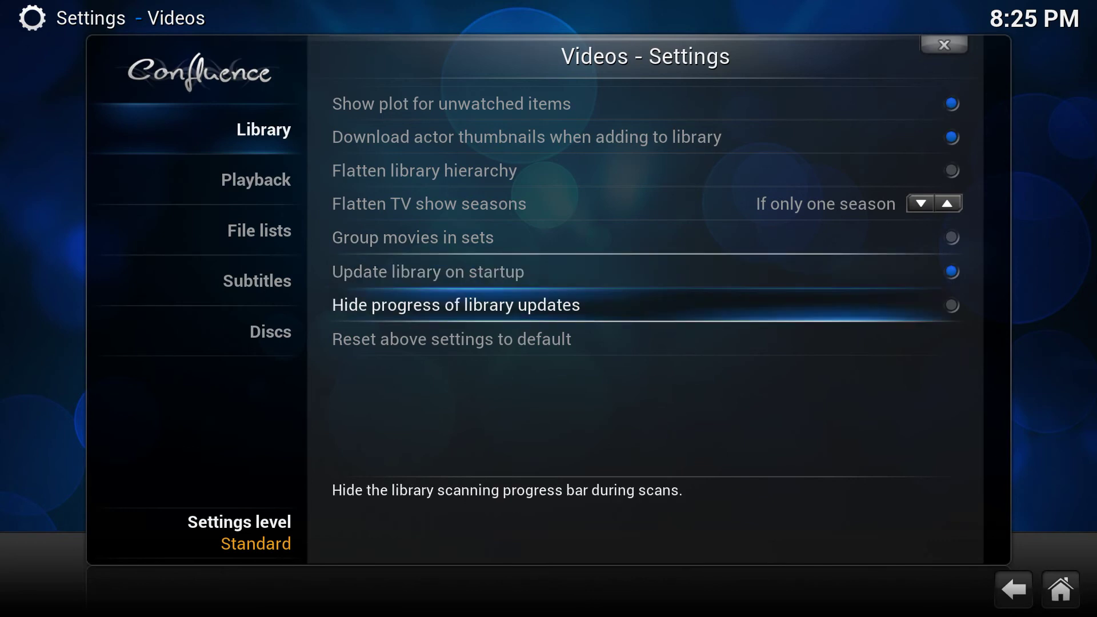
{"action": "key", "text": "Down"}
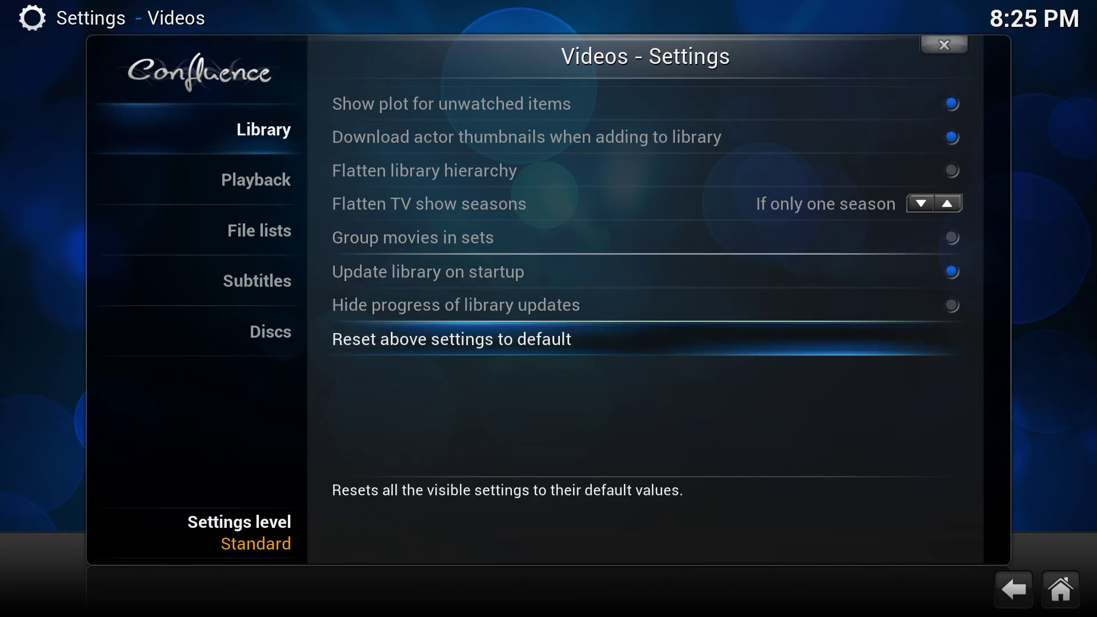
{"action": "key", "text": "Up"}
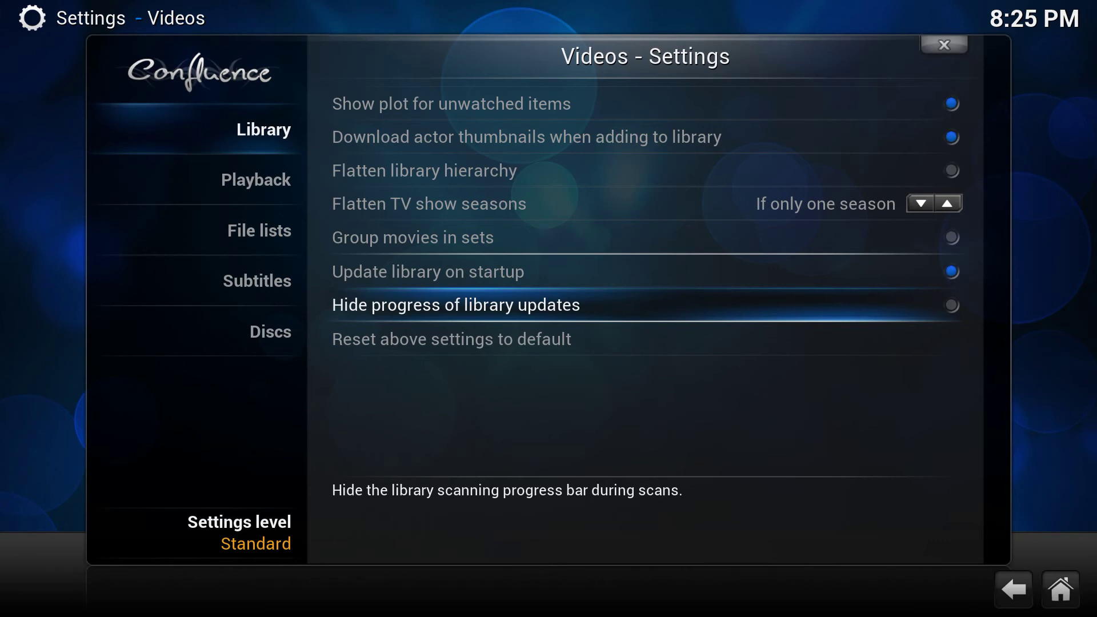
{"action": "key", "text": "Left"}
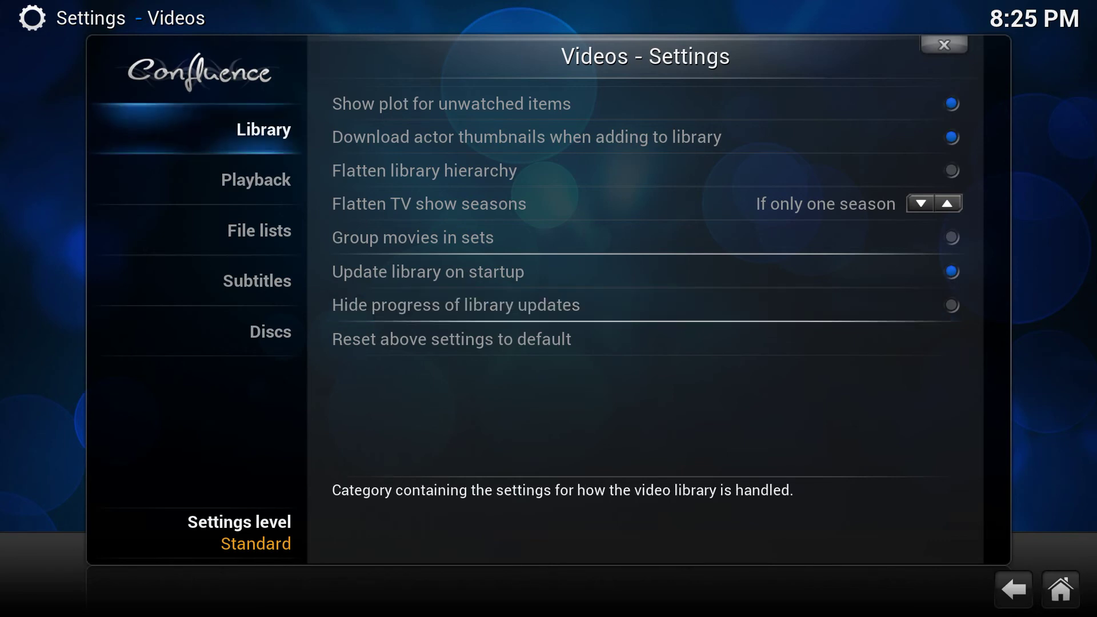
Look through the Playback, File lists, Subtitles and Discs categories of the video settings
{"action": "key", "text": "Down"}
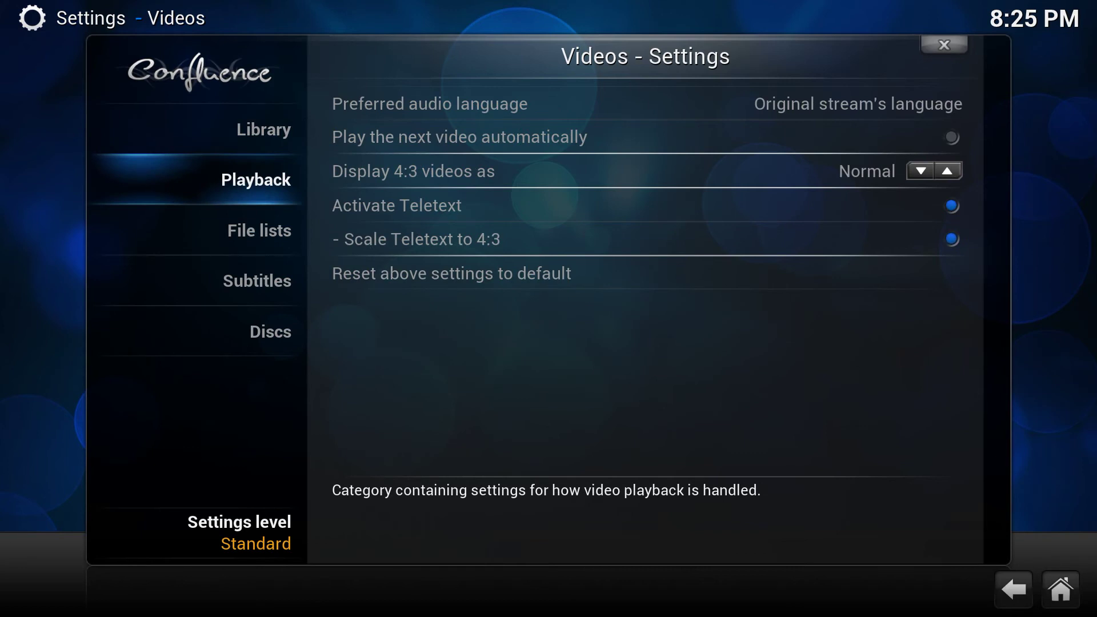
{"action": "key", "text": "Down"}
{"action": "key", "text": "Down"}
{"action": "key", "text": "Down"}
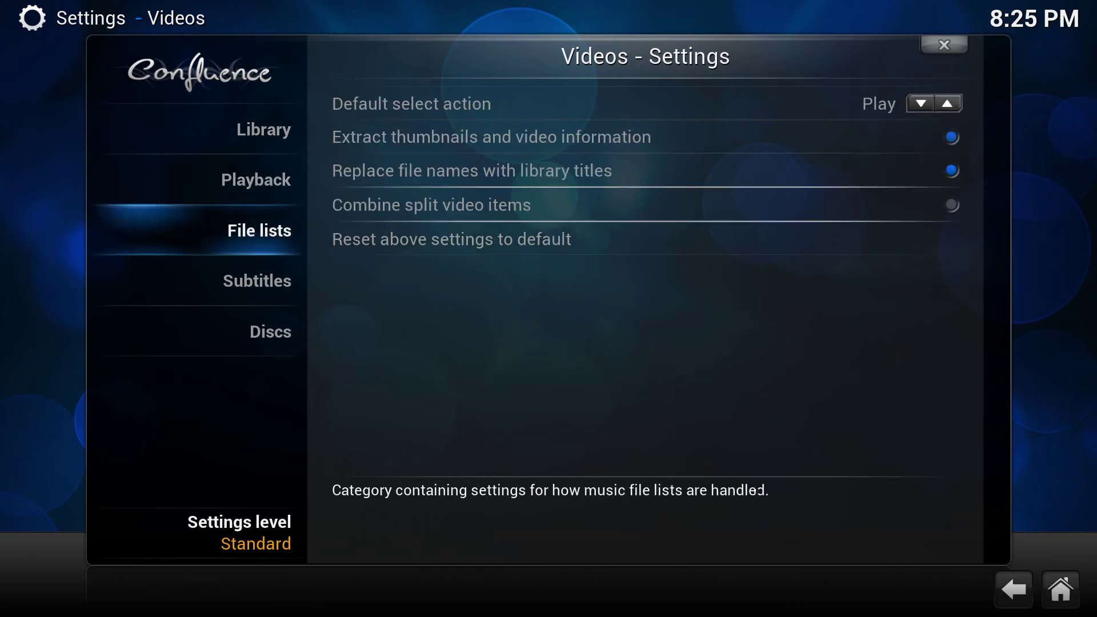
{"action": "key", "text": "Up"}
{"action": "key", "text": "Up"}
{"action": "key", "text": "Down"}
{"action": "key", "text": "Down"}
{"action": "key", "text": "Down"}
{"action": "key", "text": "Up"}
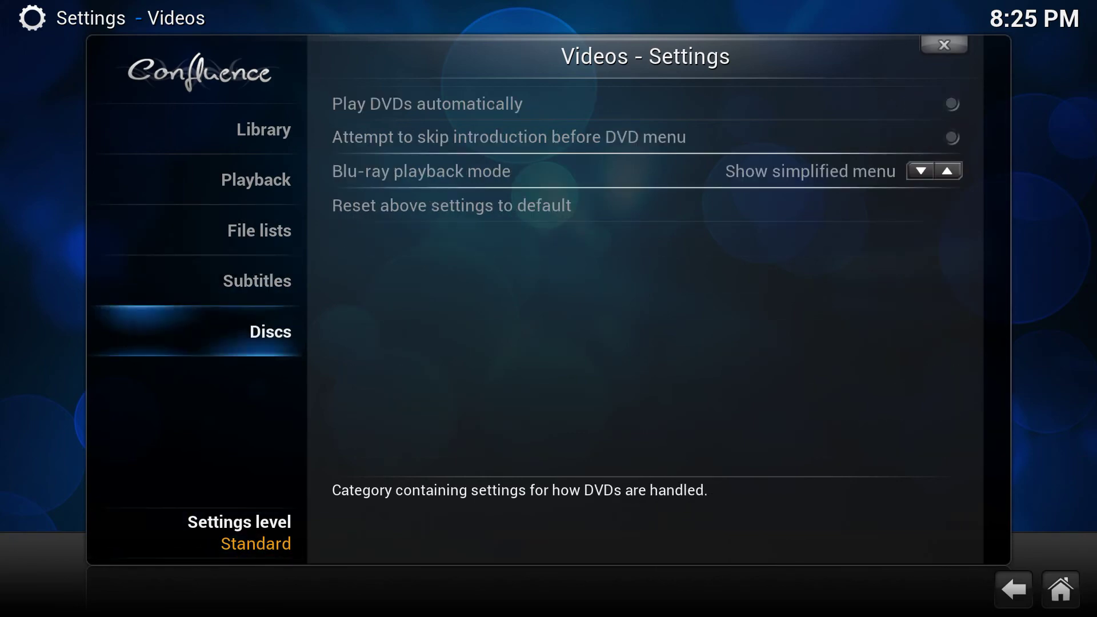
Raise the settings level of the video settings to Expert
{"action": "key", "text": "Up"}
{"action": "key", "text": "Down"}
{"action": "key", "text": "Down"}
{"action": "key", "text": "Return"}
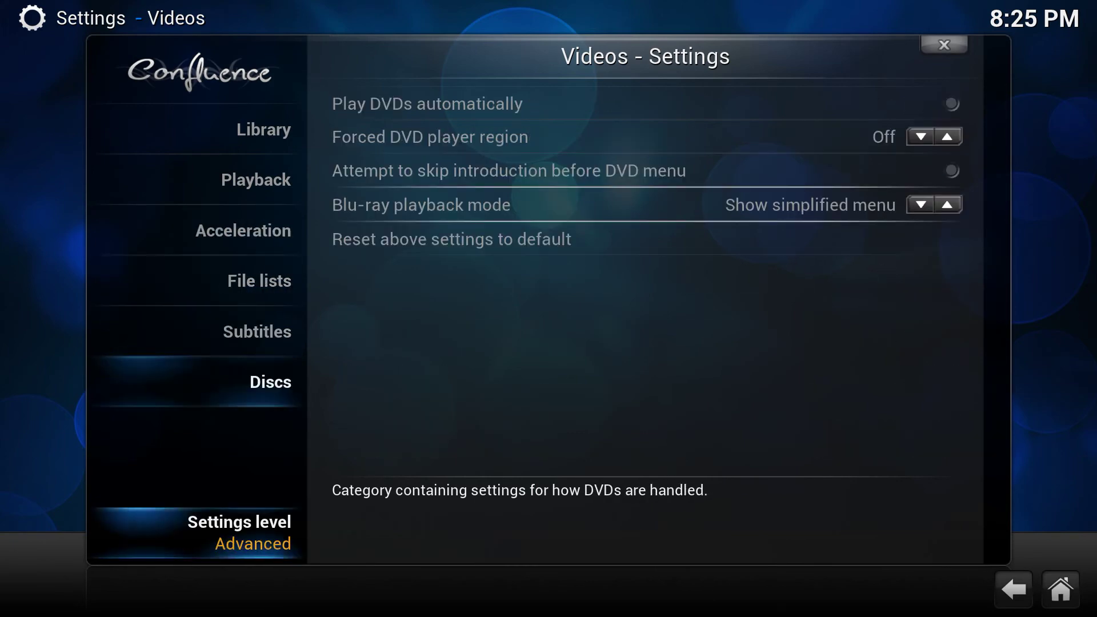
{"action": "key", "text": "Return"}
{"action": "key", "text": "Down"}
{"action": "key", "text": "Up"}
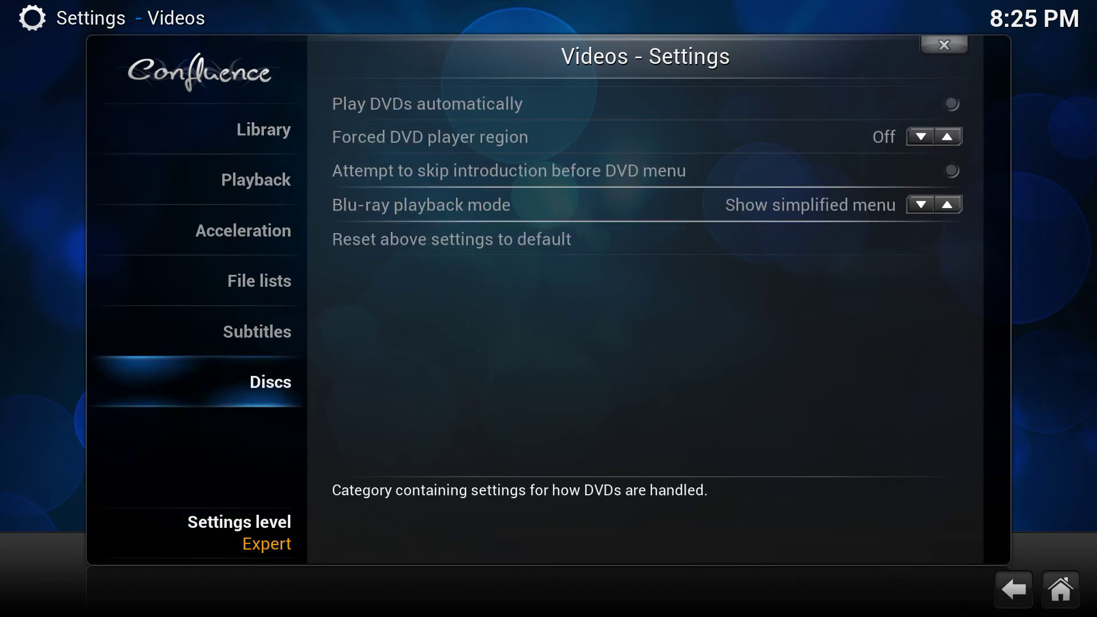
Examine the expert-level video playback options, from automatic next video to the stereoscopic 3D playback mode
{"action": "key", "text": "Up"}
{"action": "key", "text": "Up"}
{"action": "key", "text": "Up"}
{"action": "key", "text": "Up"}
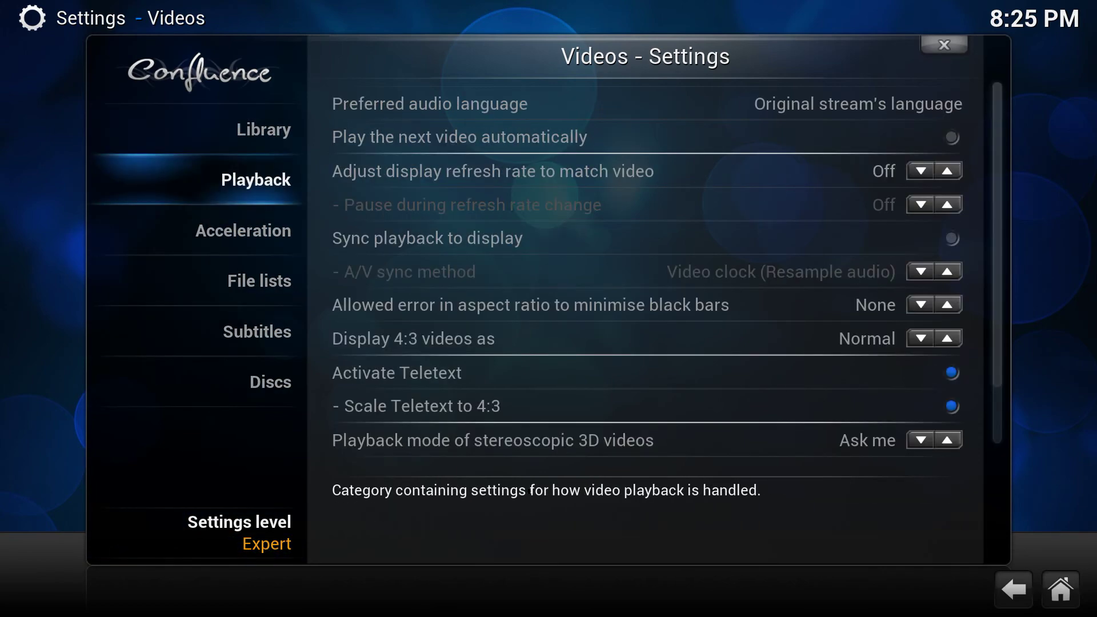
{"action": "key", "text": "Right"}
{"action": "key", "text": "Down"}
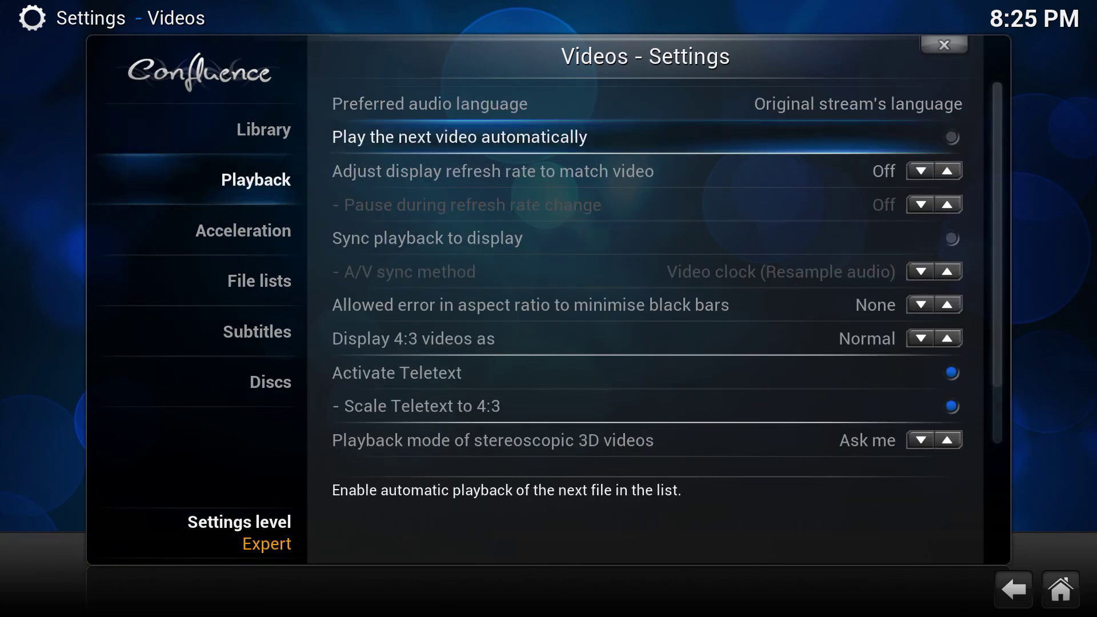
{"action": "key", "text": "Down"}
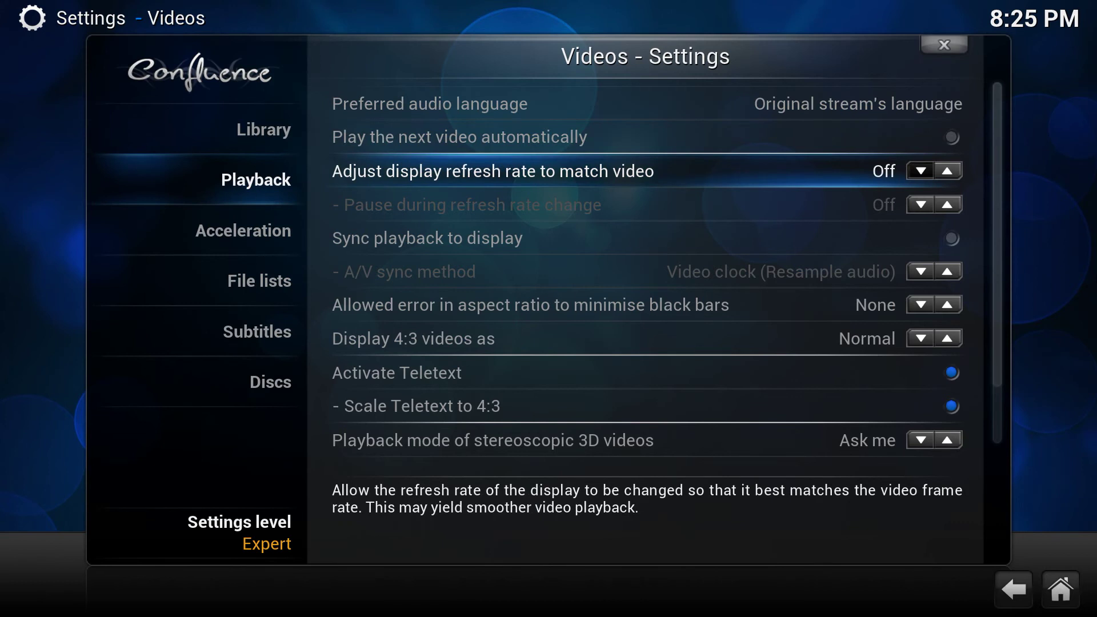
{"action": "key", "text": "Down"}
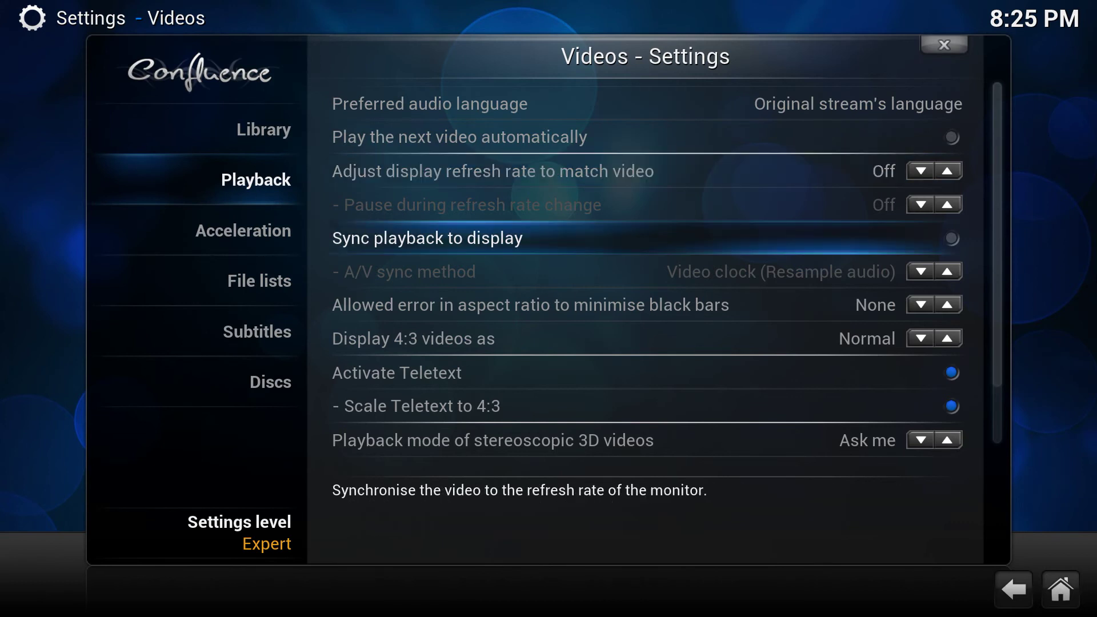
{"action": "key", "text": "Down"}
{"action": "key", "text": "Down"}
{"action": "key", "text": "Down"}
{"action": "key", "text": "Down"}
{"action": "key", "text": "Down"}
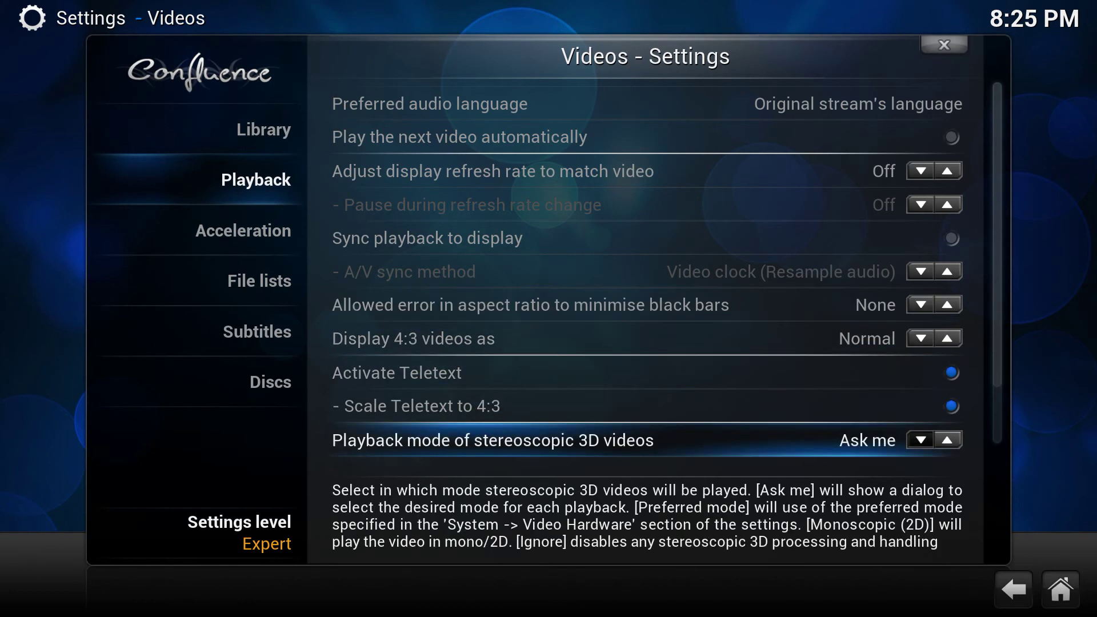
{"action": "key", "text": "Up"}
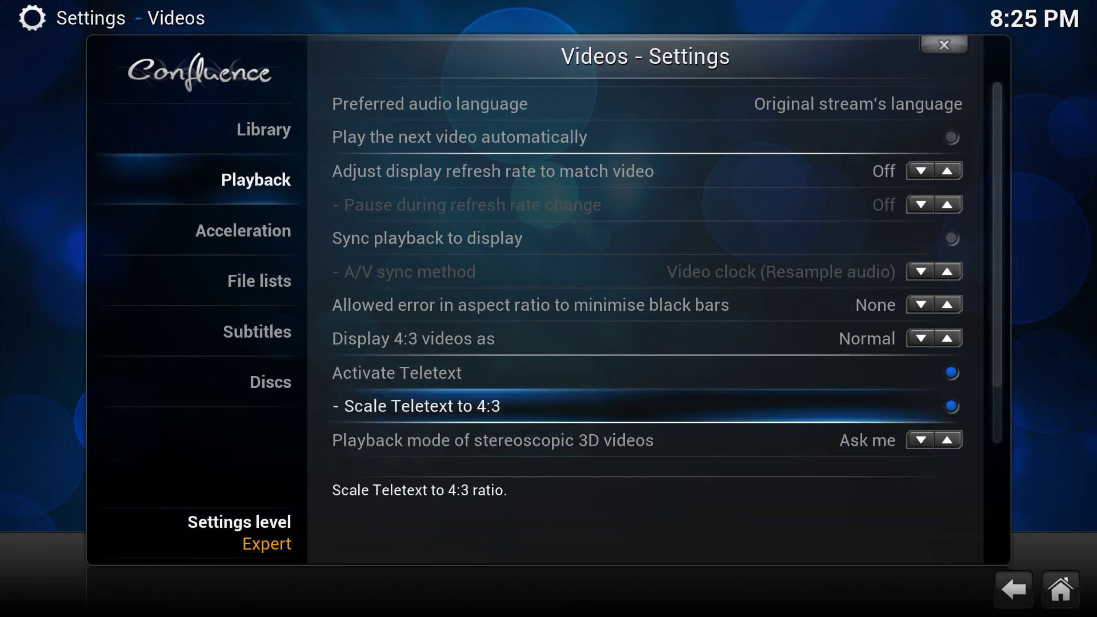
Return the settings level of the video settings to Standard
{"action": "key", "text": "Left"}
{"action": "key", "text": "Down"}
{"action": "key", "text": "Down"}
{"action": "key", "text": "Down"}
{"action": "key", "text": "Down"}
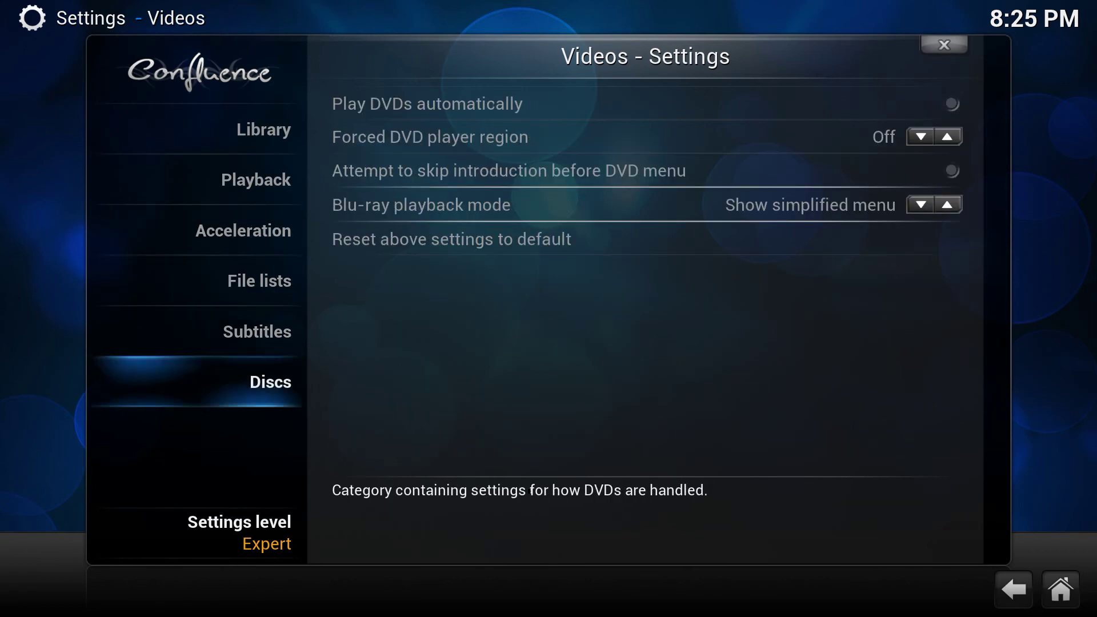
{"action": "key", "text": "Down"}
{"action": "key", "text": "Return"}
{"action": "key", "text": "Return"}
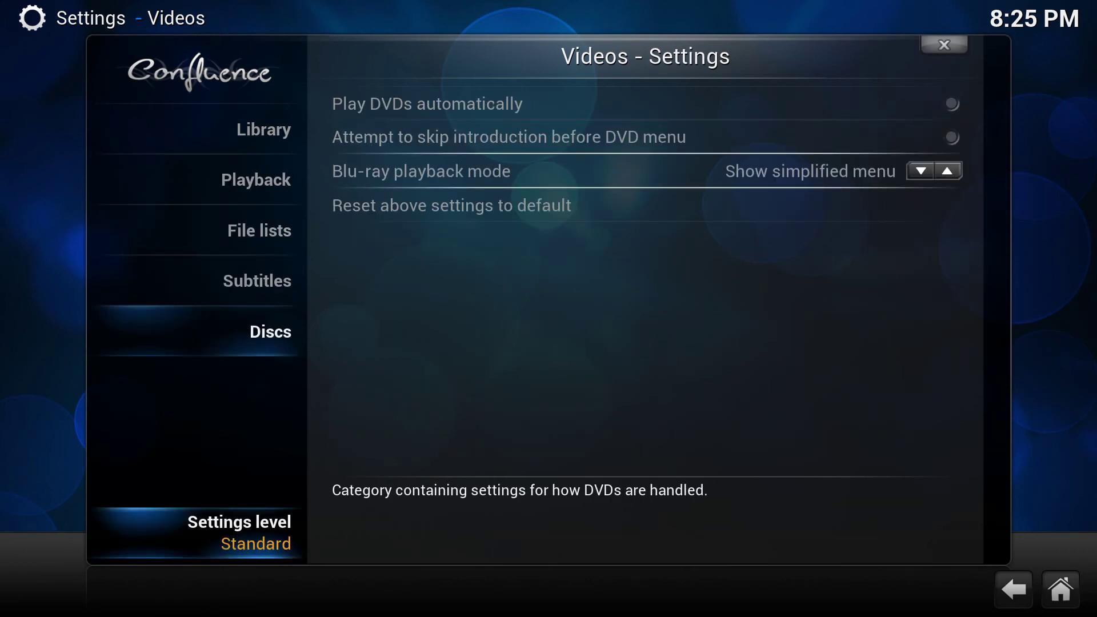
Review the File lists, Subtitles and Discs options and return to the home screen
{"action": "key", "text": "Down"}
{"action": "key", "text": "Down"}
{"action": "key", "text": "Down"}
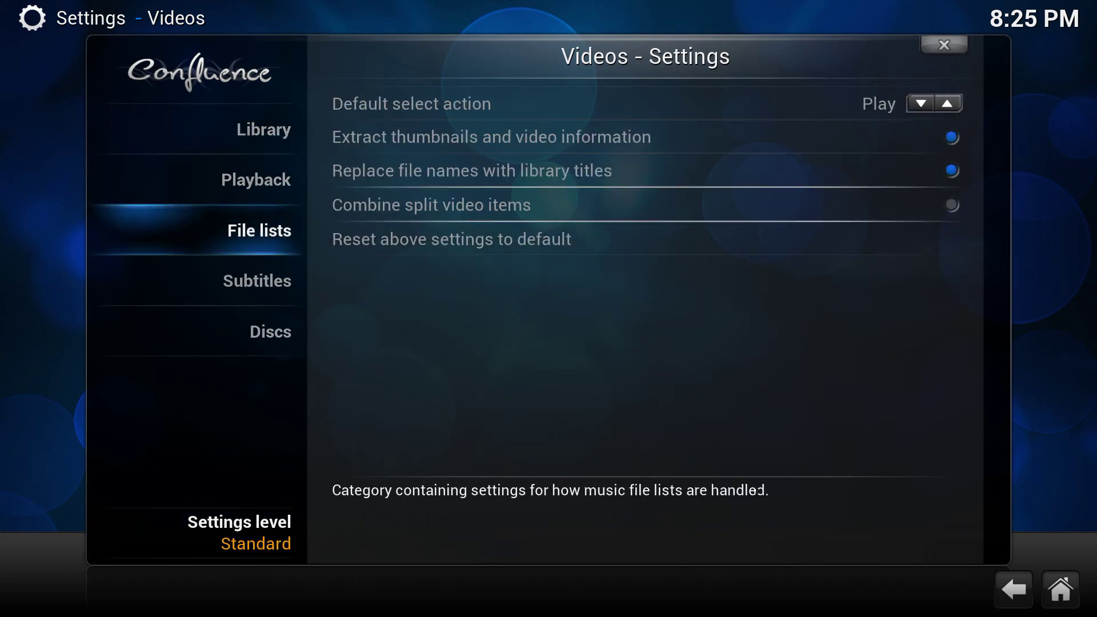
{"action": "key", "text": "Down"}
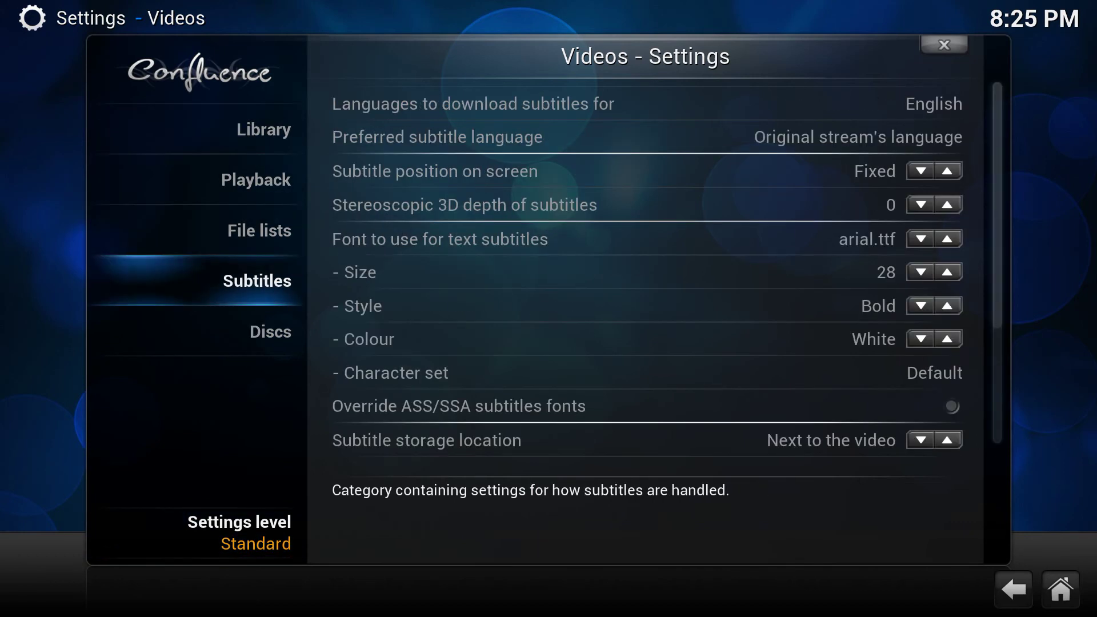
{"action": "key", "text": "Down"}
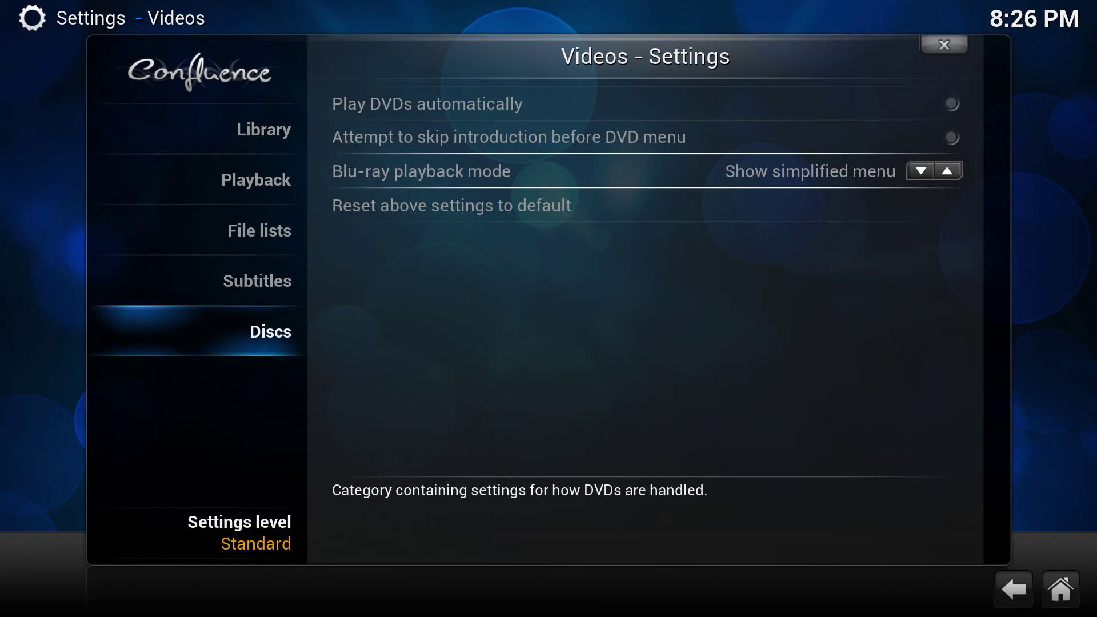
{"action": "key", "text": "Escape"}
{"action": "key", "text": "Escape"}
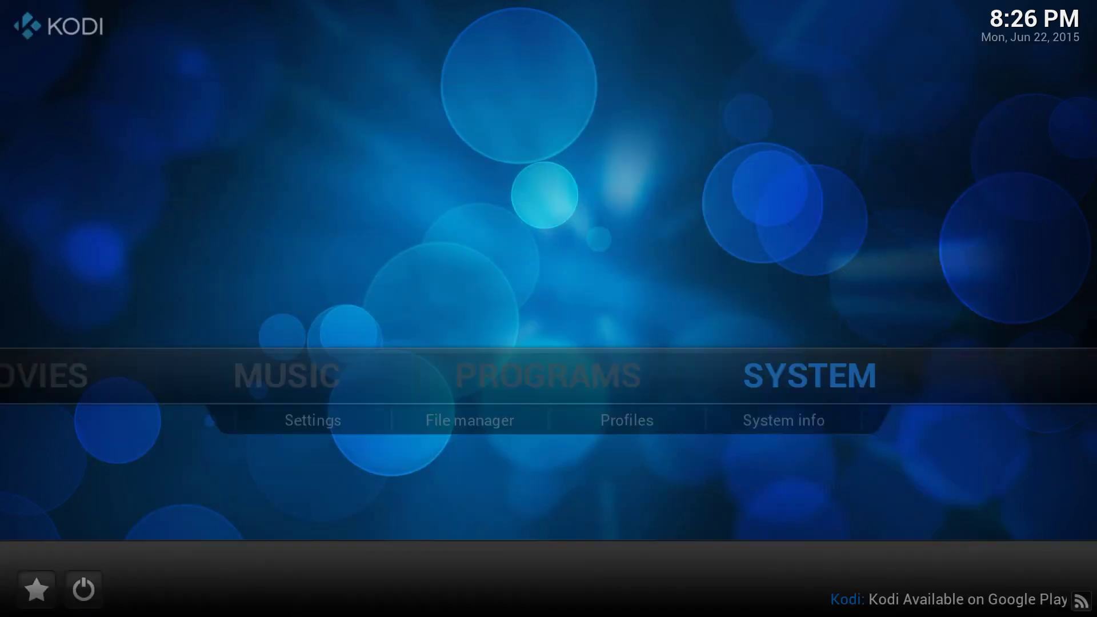
Browse the home screen sections as far as Pictures and come back to System
{"action": "key", "text": "Left"}
{"action": "key", "text": "Left"}
{"action": "key", "text": "Left"}
{"action": "key", "text": "Left"}
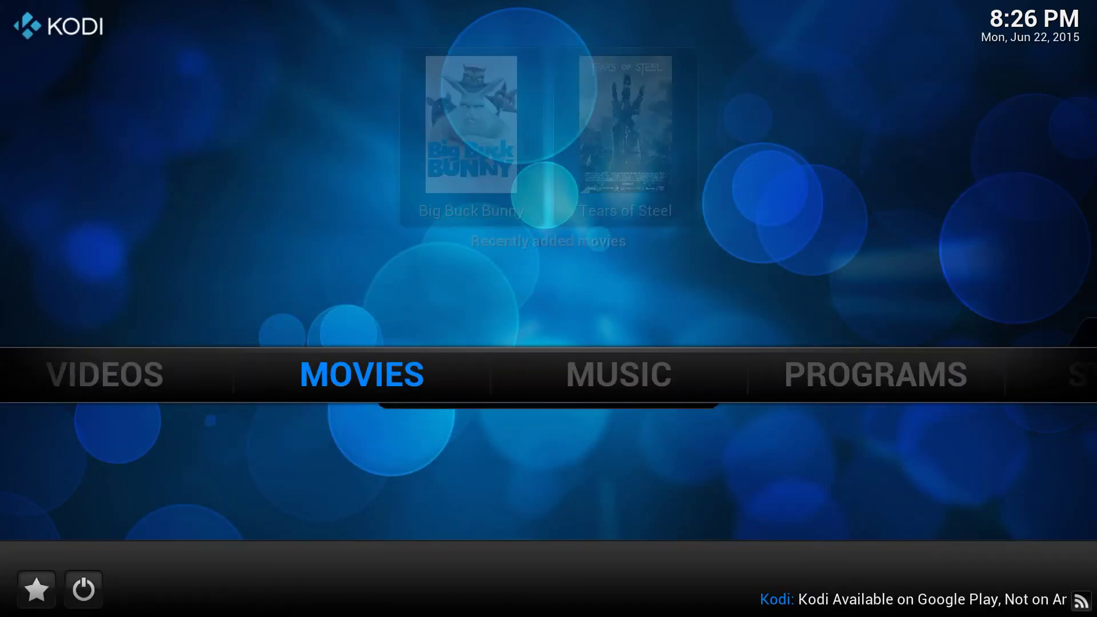
{"action": "key", "text": "Left"}
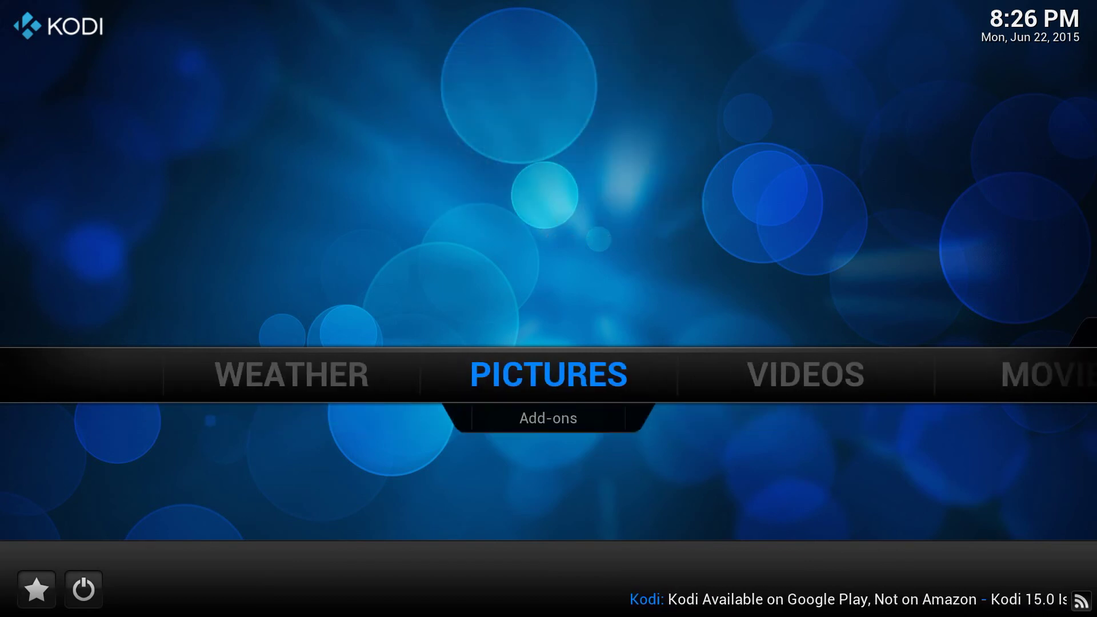
{"action": "key", "text": "Right"}
{"action": "key", "text": "Right"}
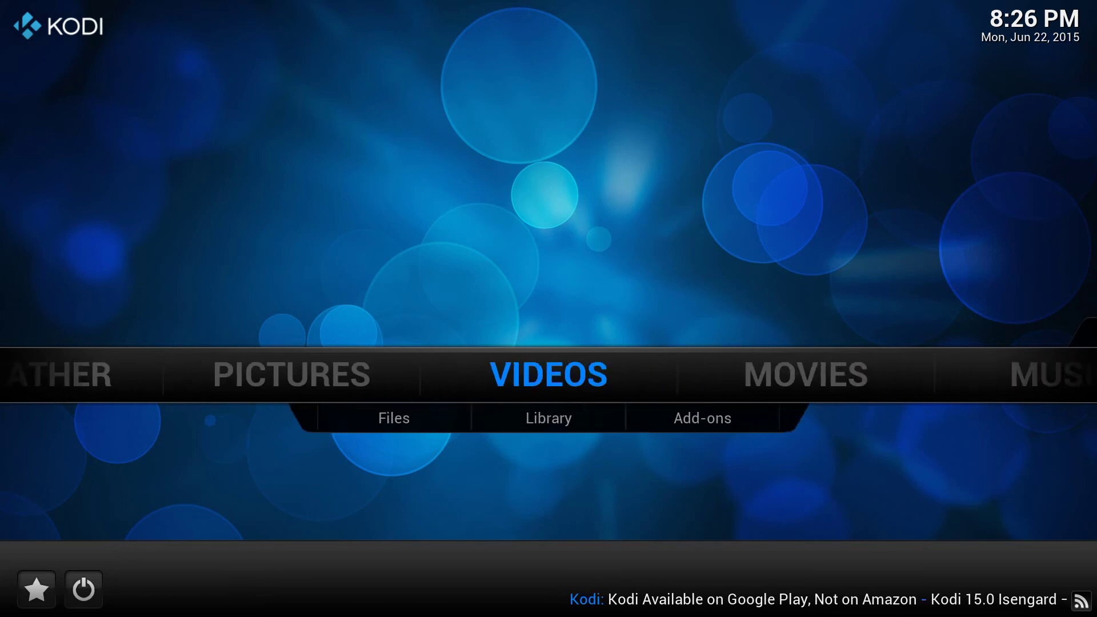
{"action": "key", "text": "Right"}
{"action": "key", "text": "Right"}
{"action": "key", "text": "Right"}
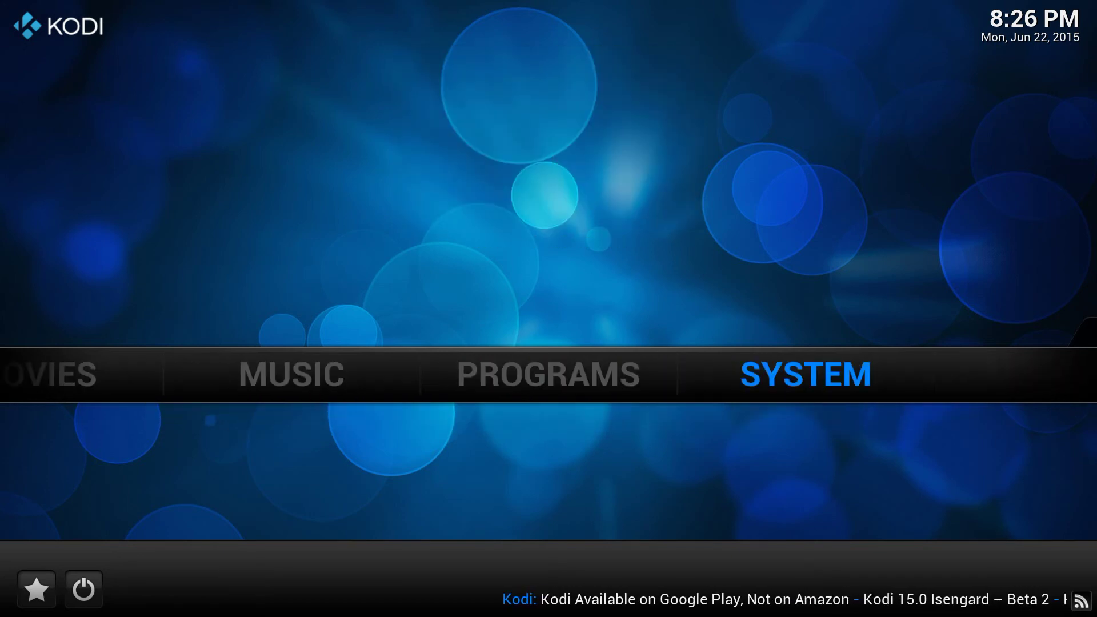
Open the Live TV category in the system settings
{"action": "key", "text": "Return"}
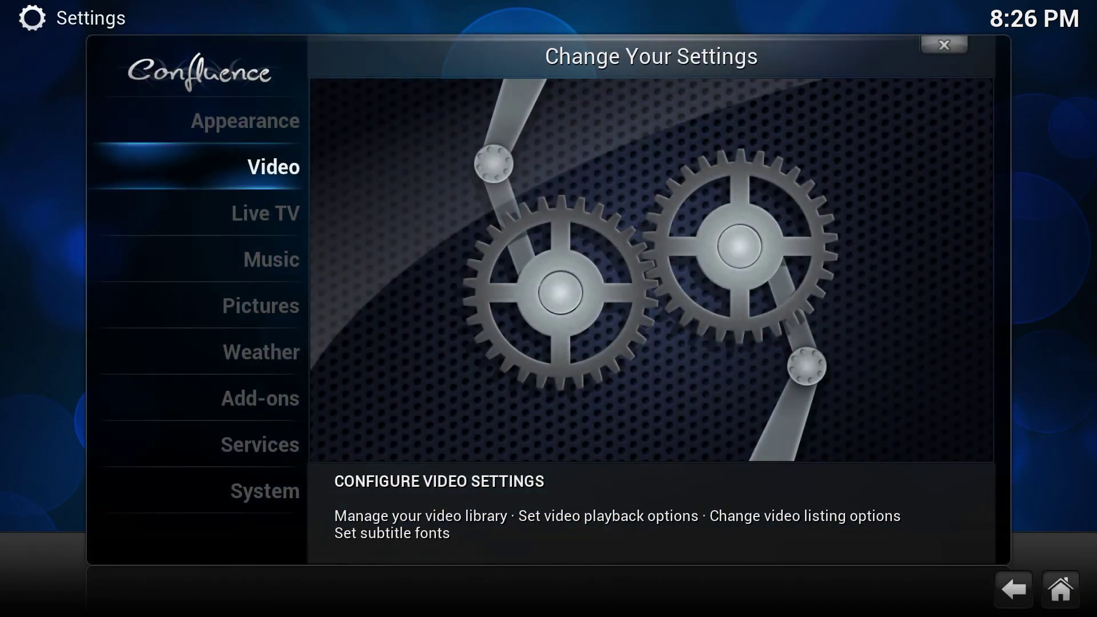
{"action": "key", "text": "Down"}
{"action": "key", "text": "Up"}
{"action": "key", "text": "Down"}
{"action": "key", "text": "Return"}
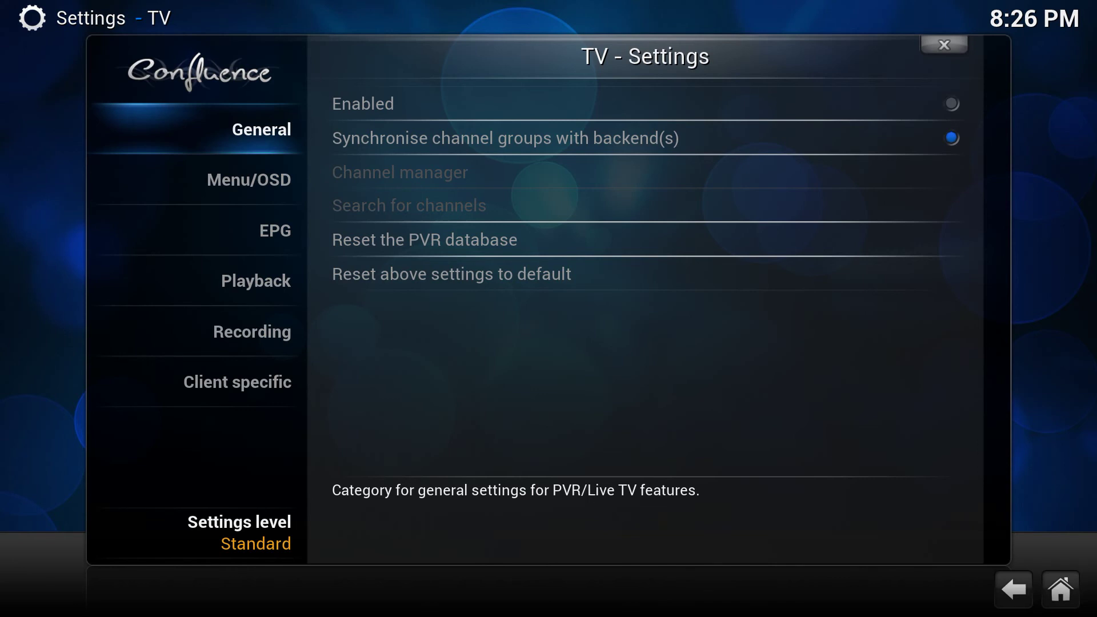
Look through the TV settings categories from General to Client specific
{"action": "key", "text": "Down"}
{"action": "key", "text": "Down"}
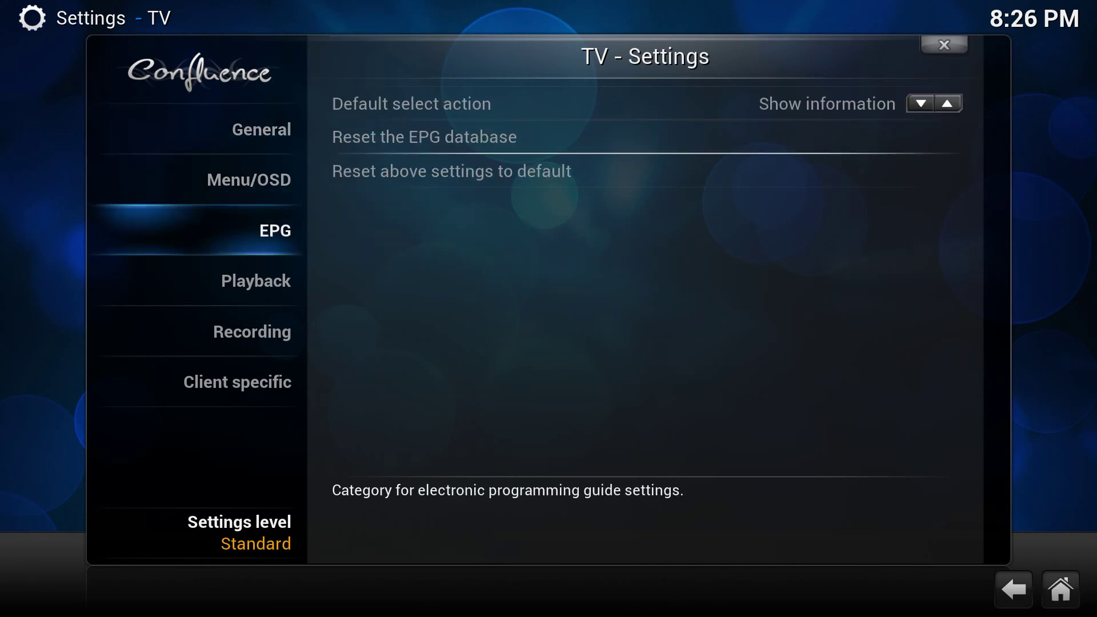
{"action": "key", "text": "Down"}
{"action": "key", "text": "Down"}
{"action": "key", "text": "Down"}
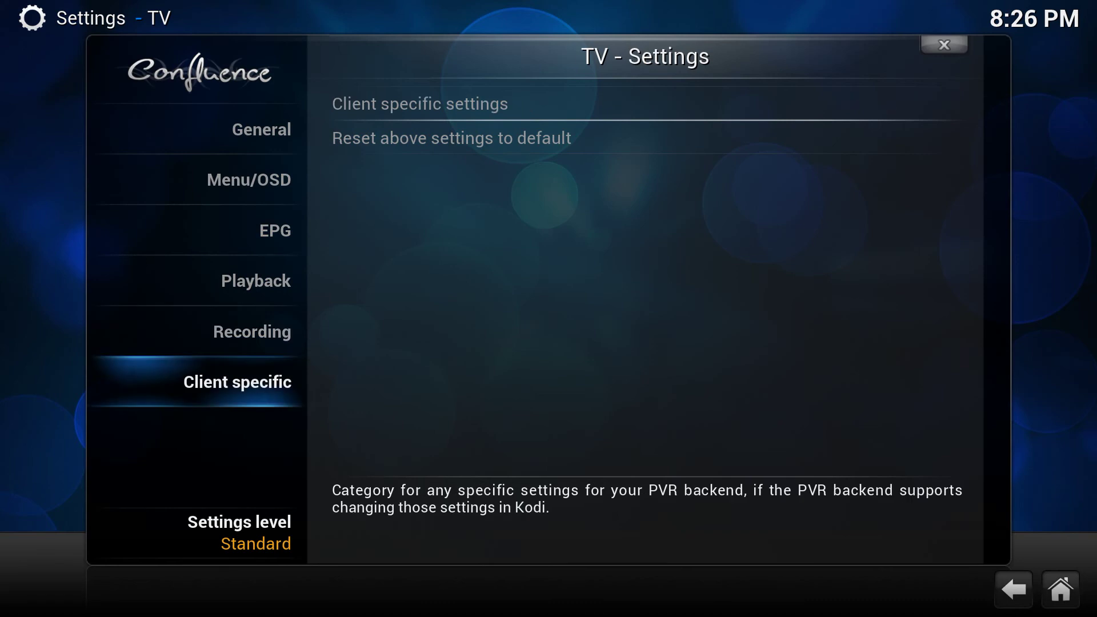
Raise the settings level of the TV settings to Advanced
{"action": "key", "text": "Down"}
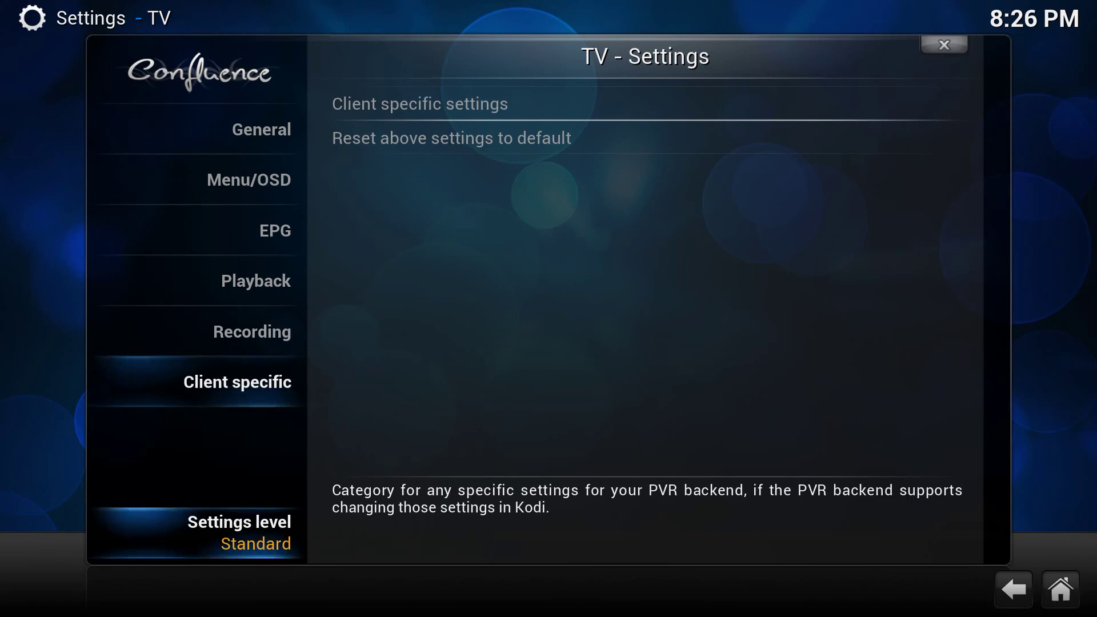
{"action": "key", "text": "Return"}
{"action": "key", "text": "Down"}
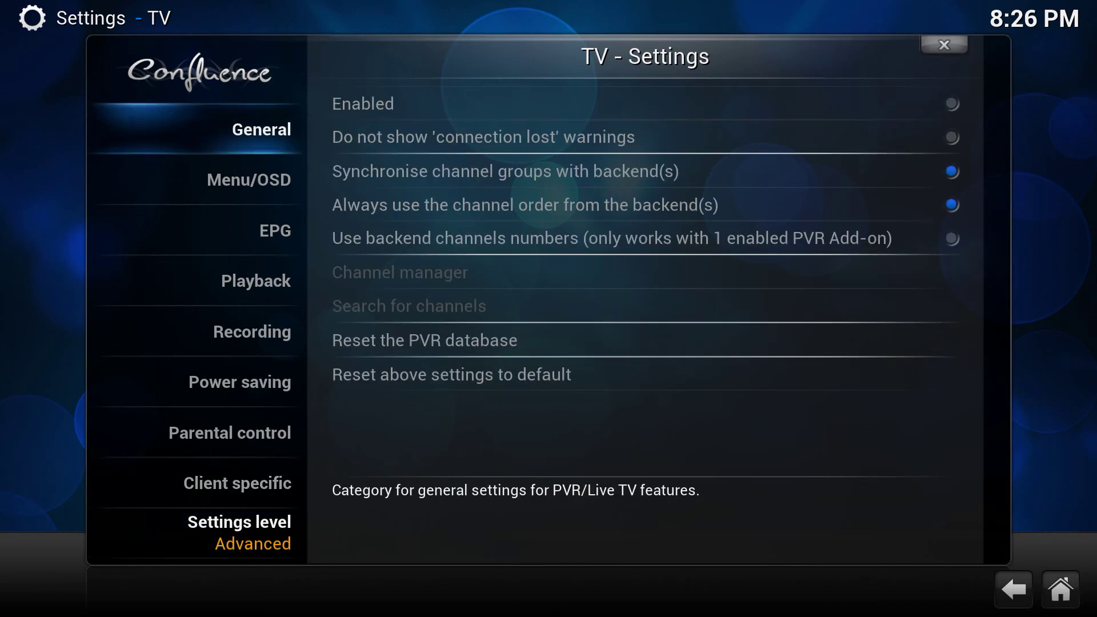
Look through the advanced-level TV settings categories, including Recording, Power saving and Parental control
{"action": "key", "text": "Down"}
{"action": "key", "text": "Down"}
{"action": "key", "text": "Down"}
{"action": "key", "text": "Down"}
{"action": "key", "text": "Down"}
{"action": "key", "text": "Down"}
{"action": "key", "text": "Down"}
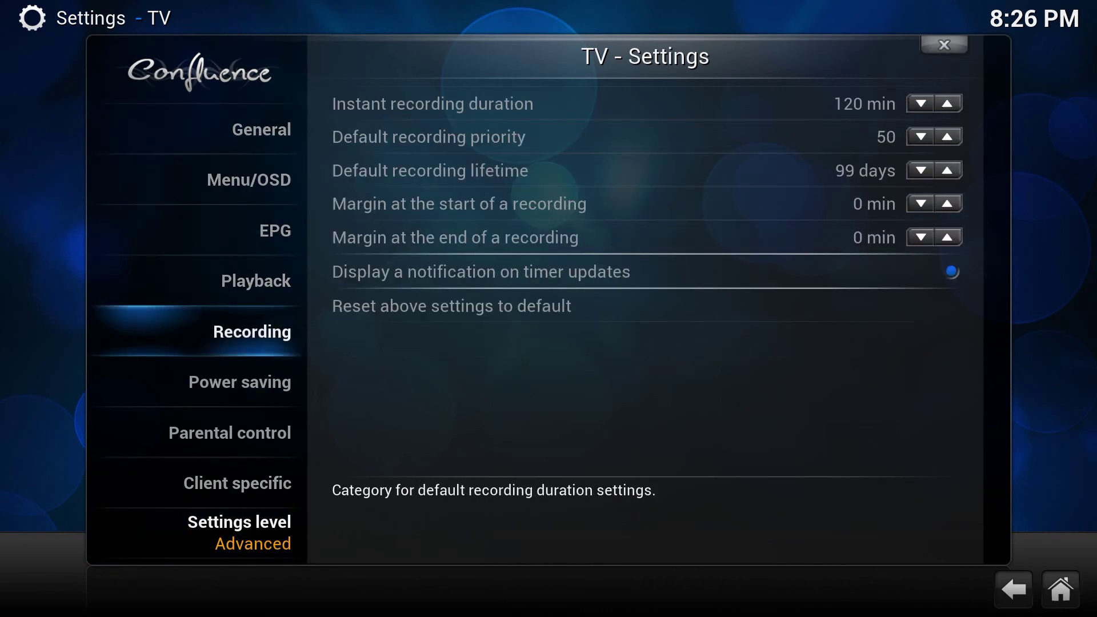
Return the settings level of the TV settings to Standard
{"action": "key", "text": "Down"}
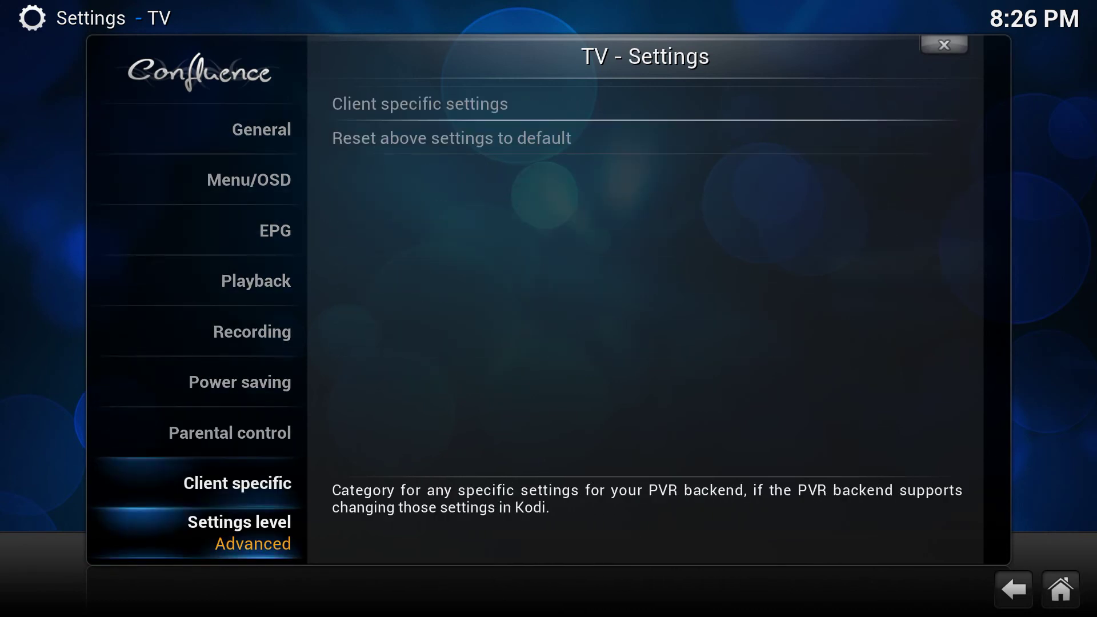
{"action": "key", "text": "Return"}
{"action": "key", "text": "Return"}
{"action": "key", "text": "Return"}
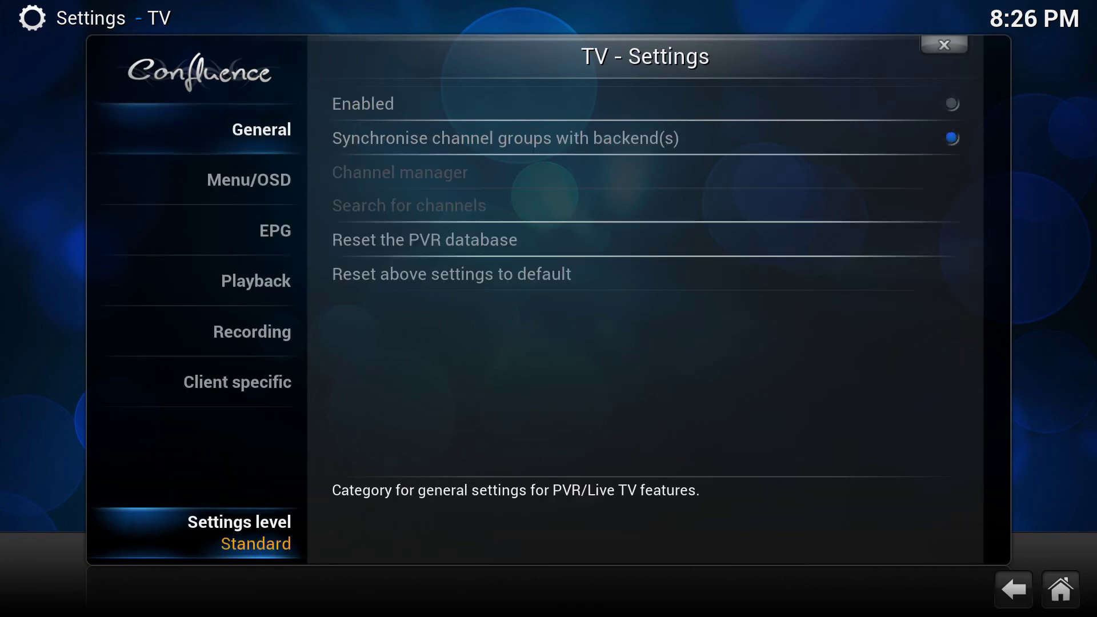
Look through the Music settings categories from Library and Playback to File lists and Audio CDs
{"action": "key", "text": "Escape"}
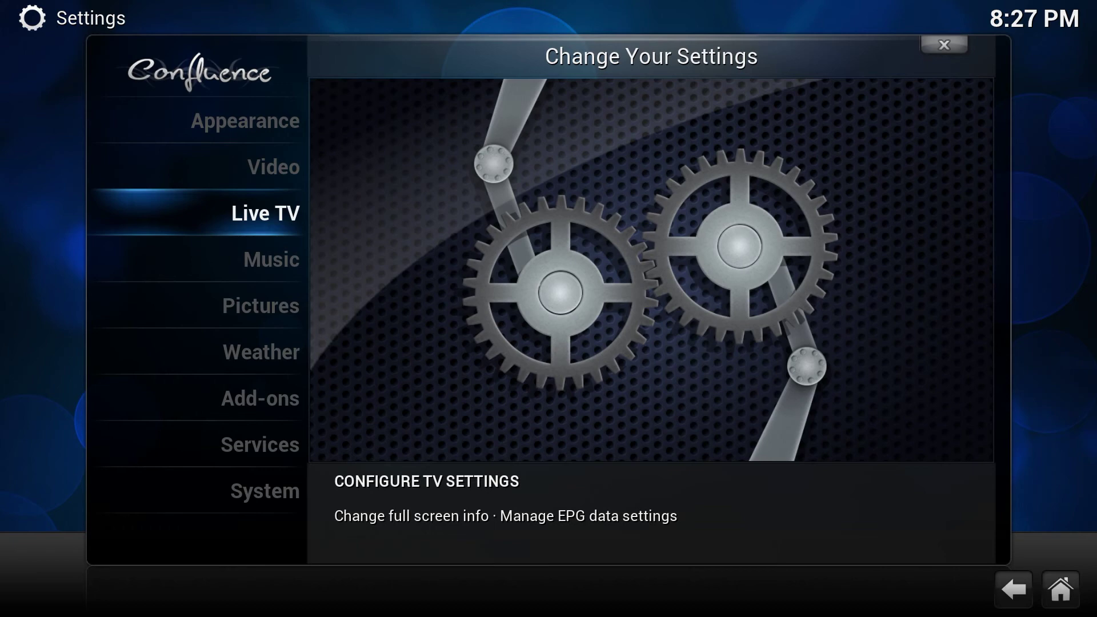
{"action": "key", "text": "Down"}
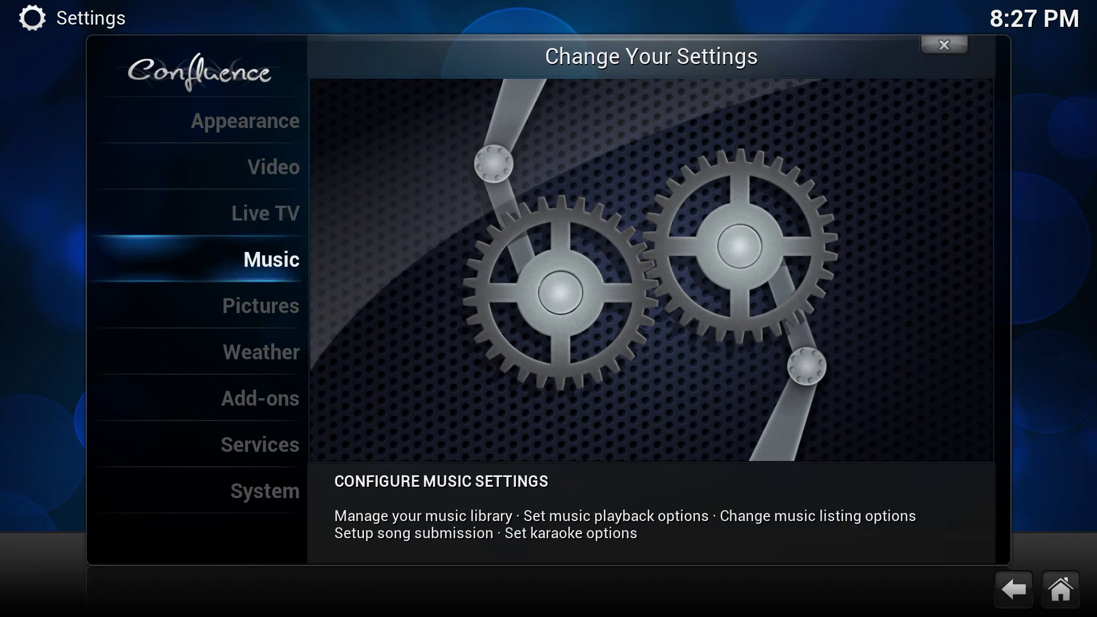
{"action": "key", "text": "Return"}
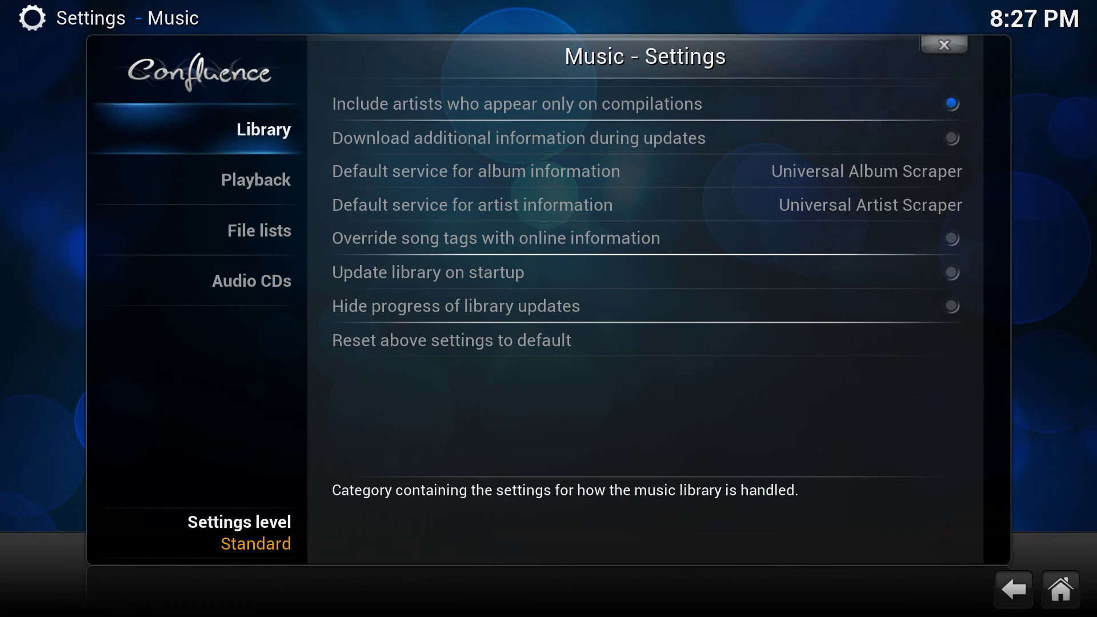
{"action": "key", "text": "Down"}
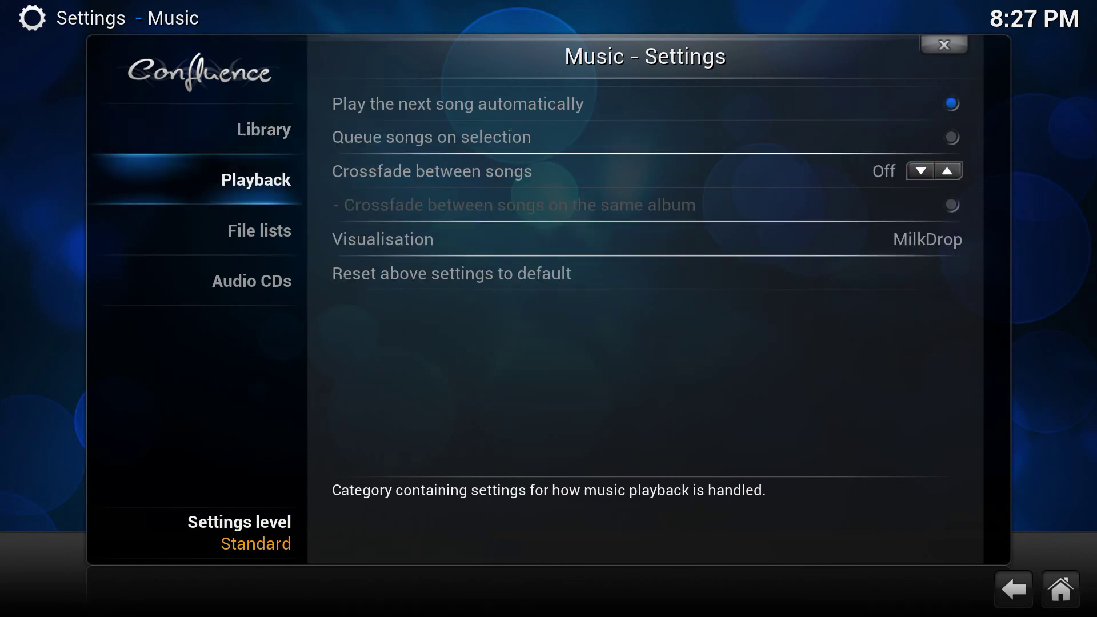
{"action": "key", "text": "Down"}
{"action": "key", "text": "Up"}
{"action": "key", "text": "Down"}
{"action": "key", "text": "Down"}
{"action": "key", "text": "BackSpace"}
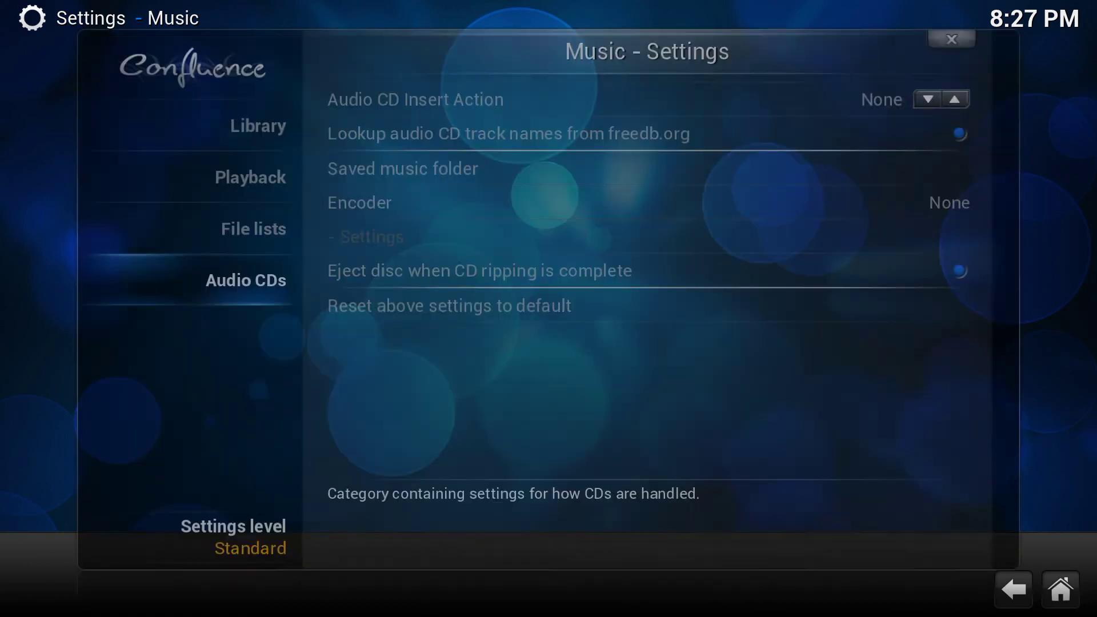
Look through the Pictures settings, covering the File lists options and the Slideshow category
{"action": "key", "text": "Down"}
{"action": "key", "text": "Return"}
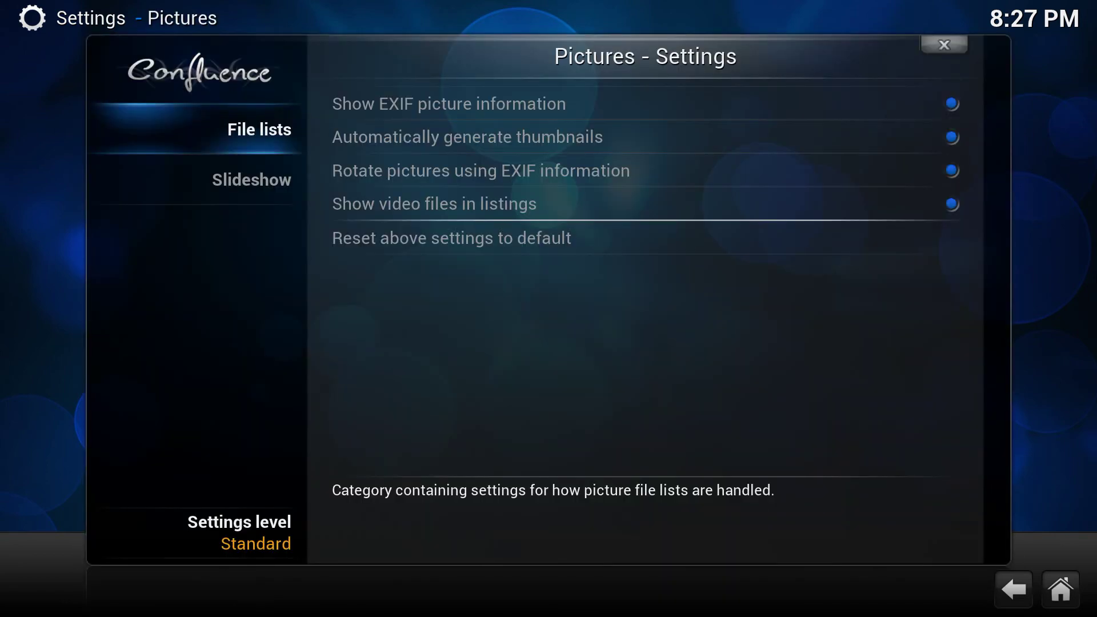
{"action": "key", "text": "Right"}
{"action": "key", "text": "Down"}
{"action": "key", "text": "Down"}
{"action": "key", "text": "Down"}
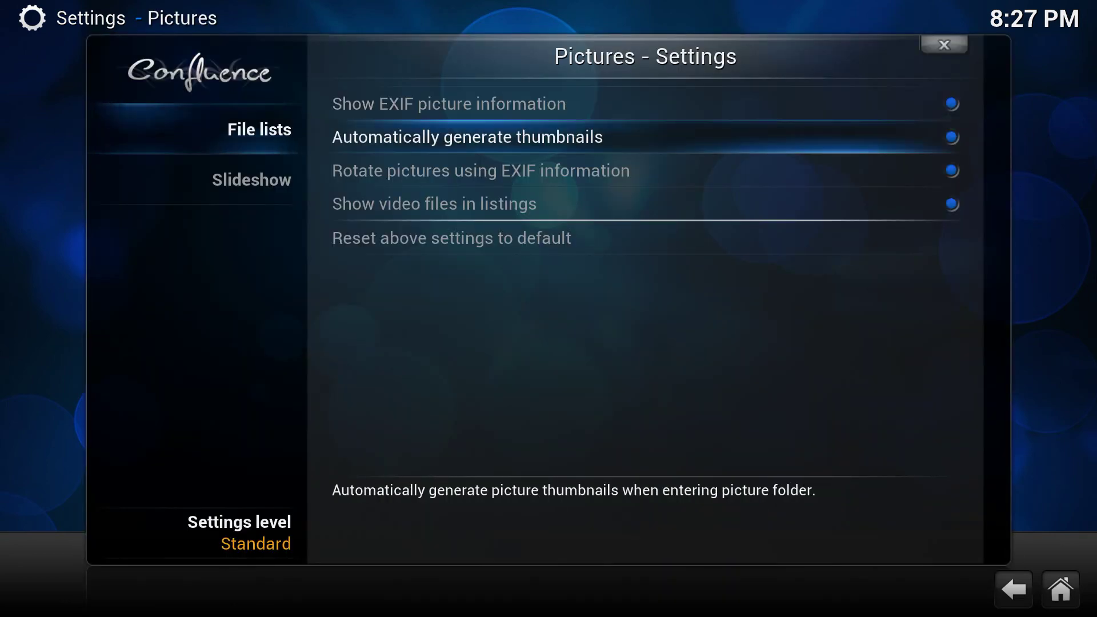
{"action": "key", "text": "Left"}
{"action": "key", "text": "Down"}
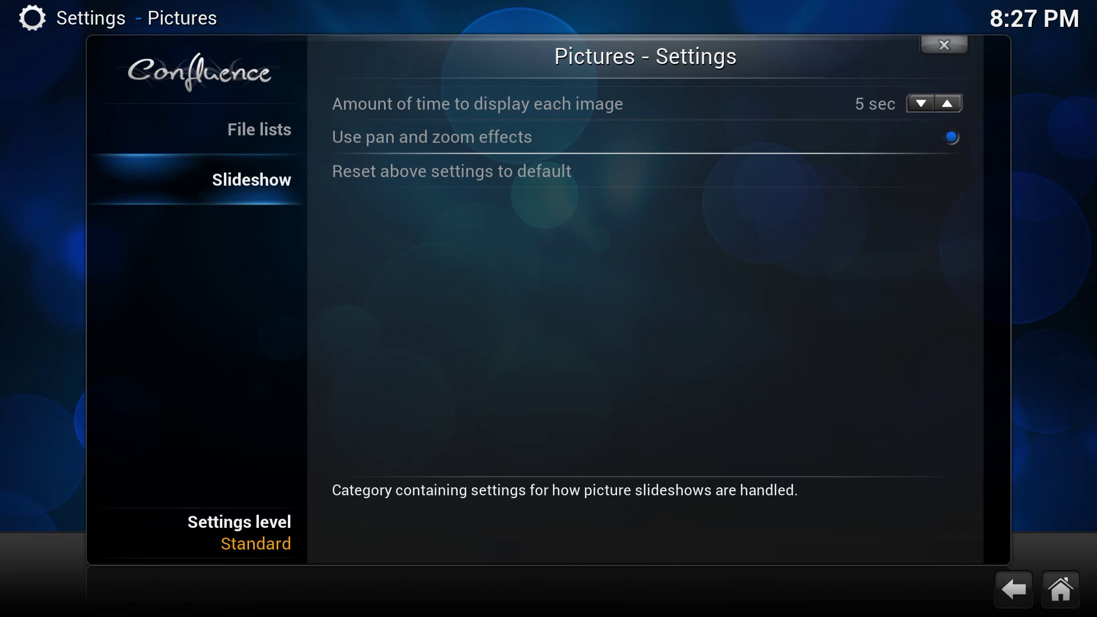
{"action": "key", "text": "Escape"}
Look through the Services settings categories, including UPnP, Webserver, Remote control, Zeroconf and AirPlay
{"action": "key", "text": "Down"}
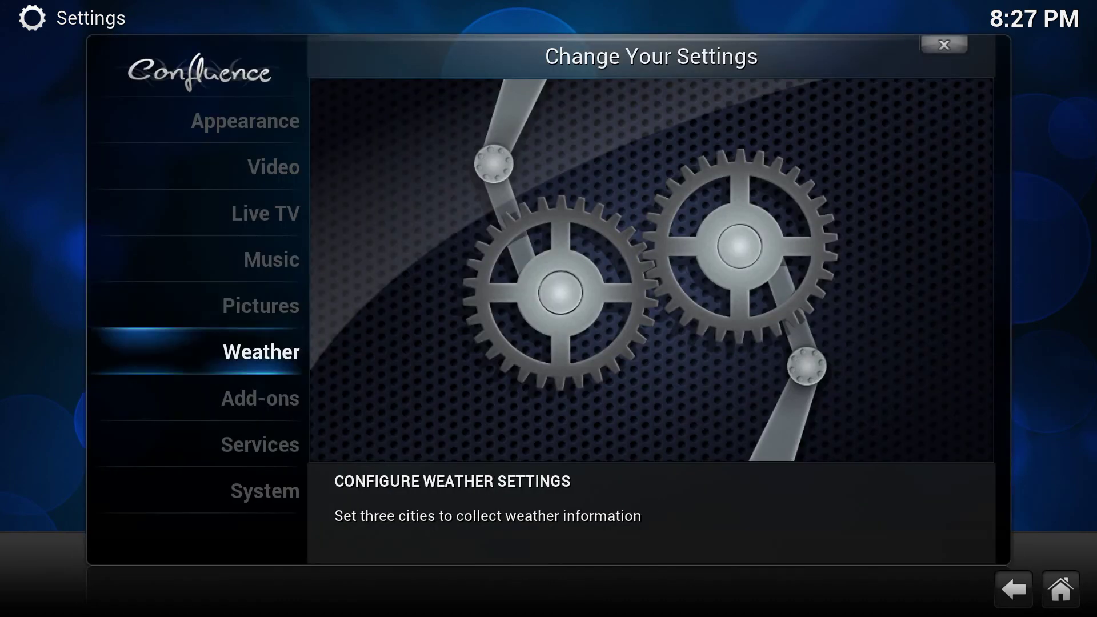
{"action": "key", "text": "Down"}
{"action": "key", "text": "Down"}
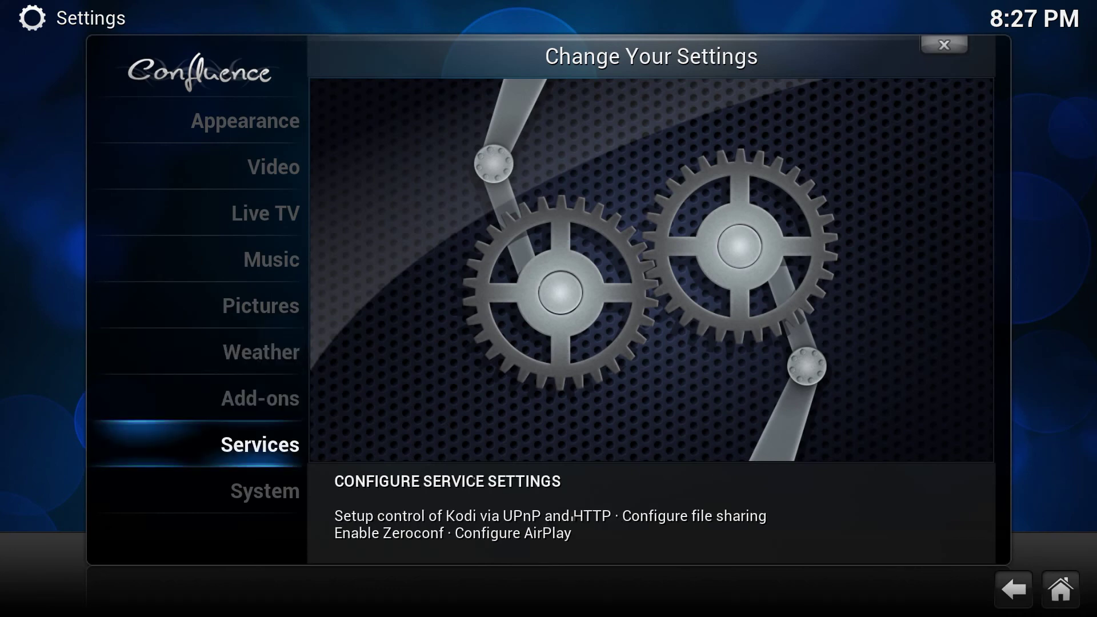
{"action": "key", "text": "Return"}
{"action": "key", "text": "Down"}
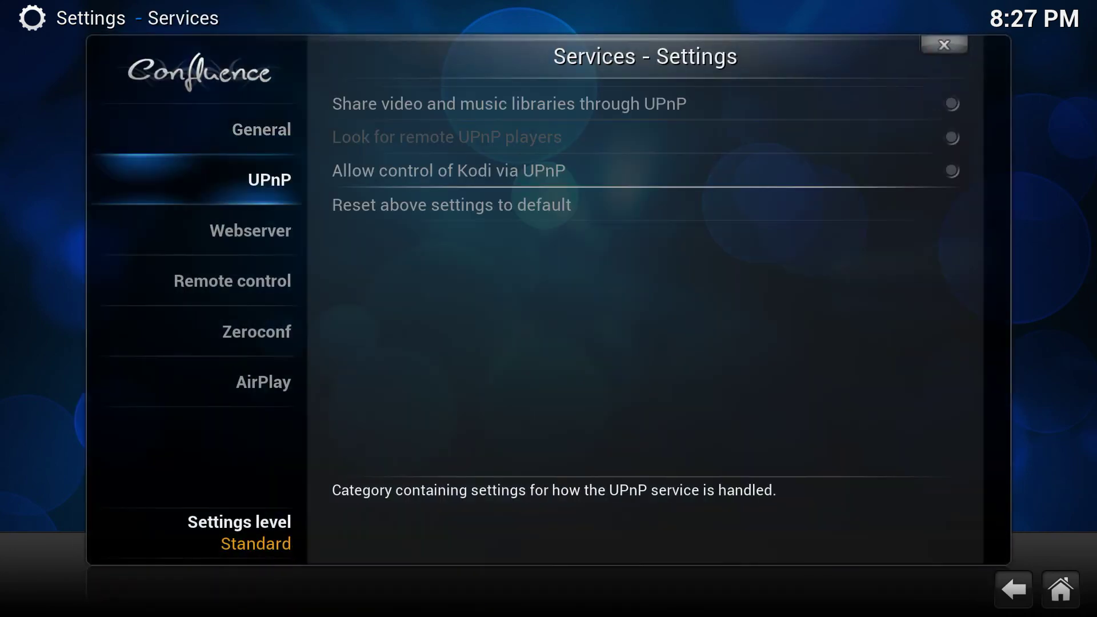
{"action": "key", "text": "Down"}
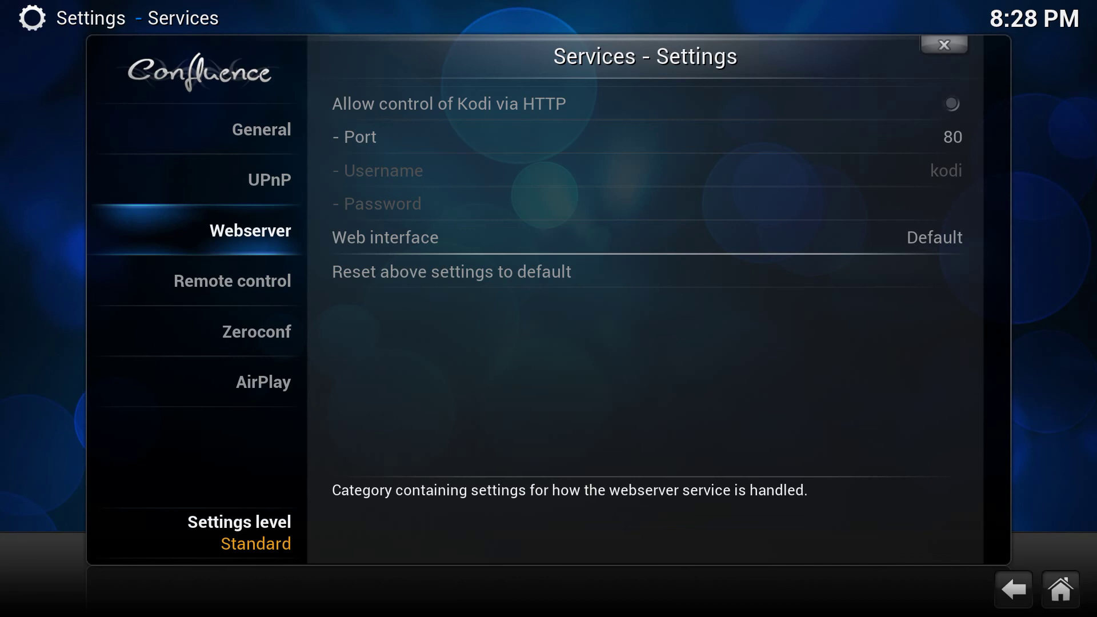
{"action": "left_click", "coordinate": [233, 281]}
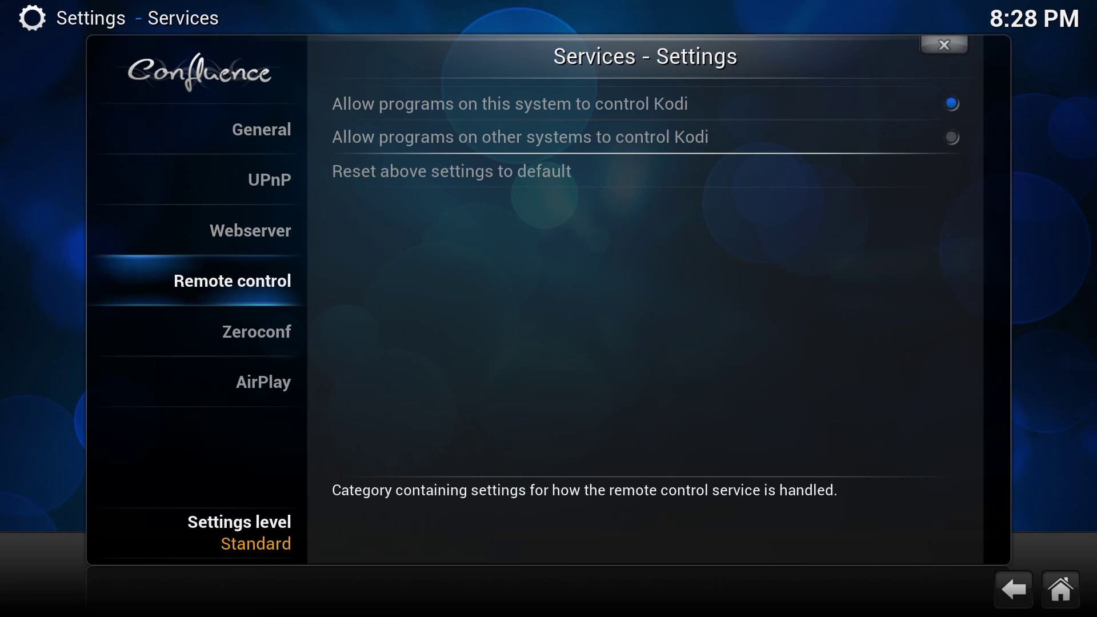
{"action": "left_click", "coordinate": [256, 332]}
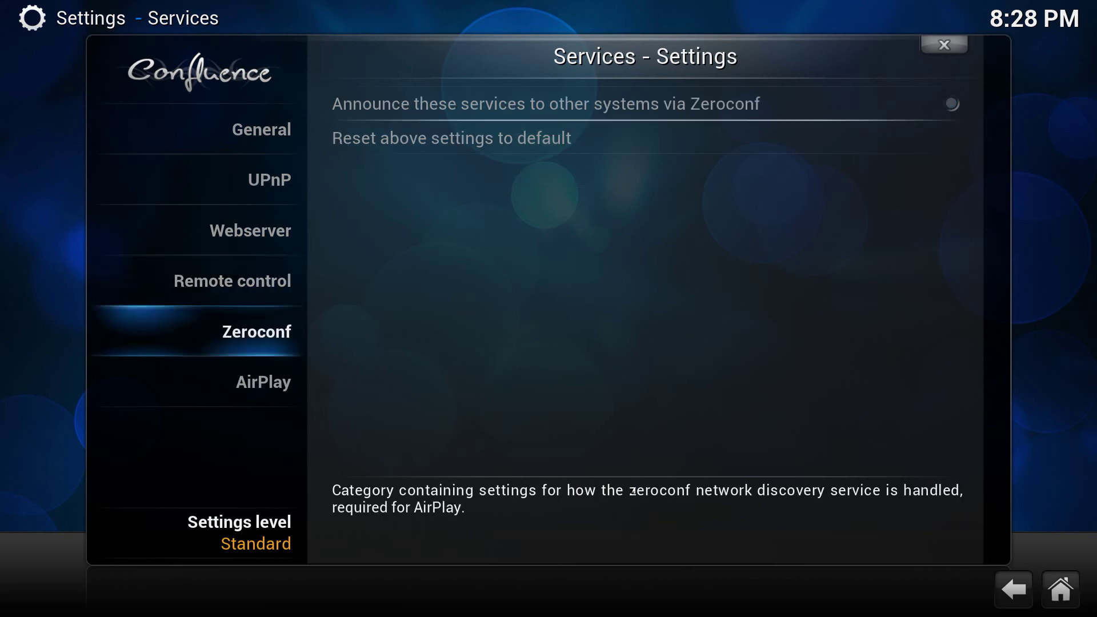
{"action": "left_click", "coordinate": [264, 382]}
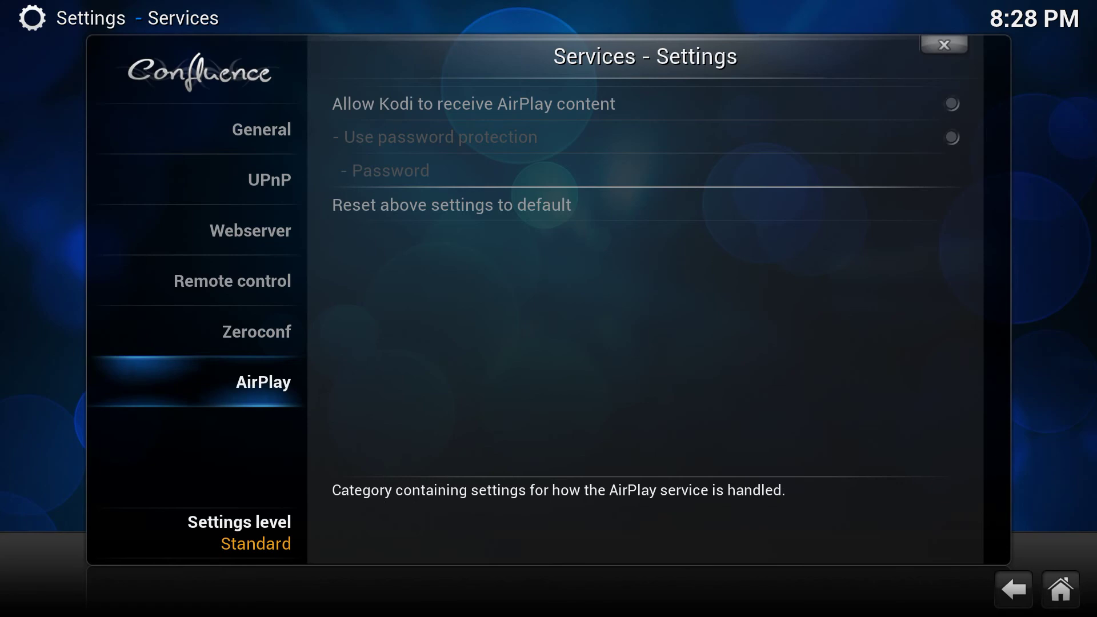
{"action": "key", "text": "Escape"}
Look through the standard-level System settings categories from Video output to Debugging
{"action": "key", "text": "Down"}
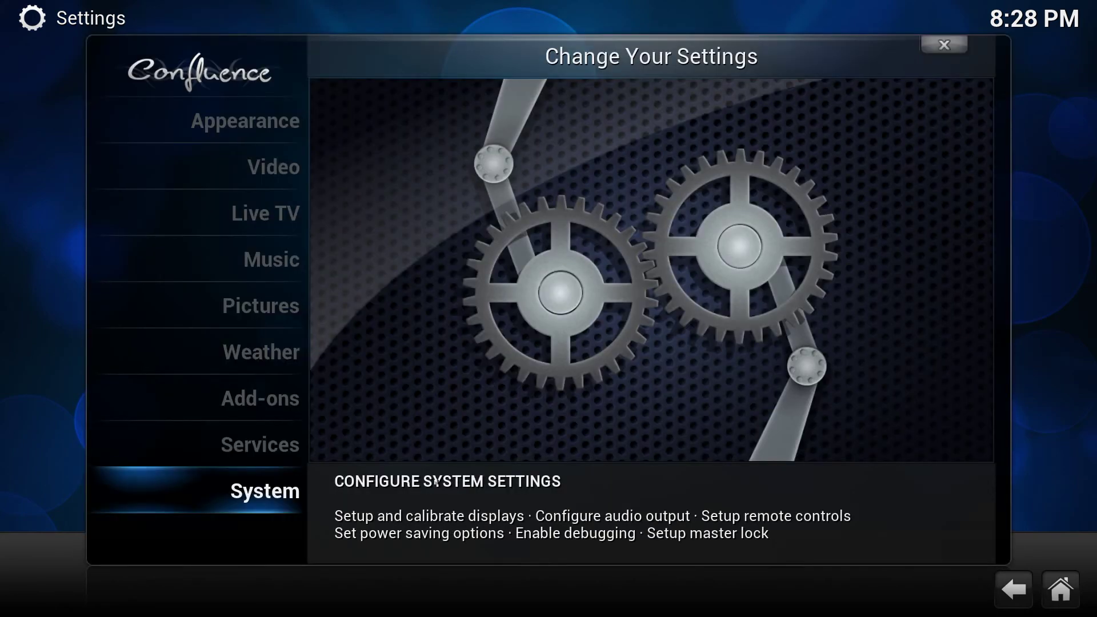
{"action": "key", "text": "Return"}
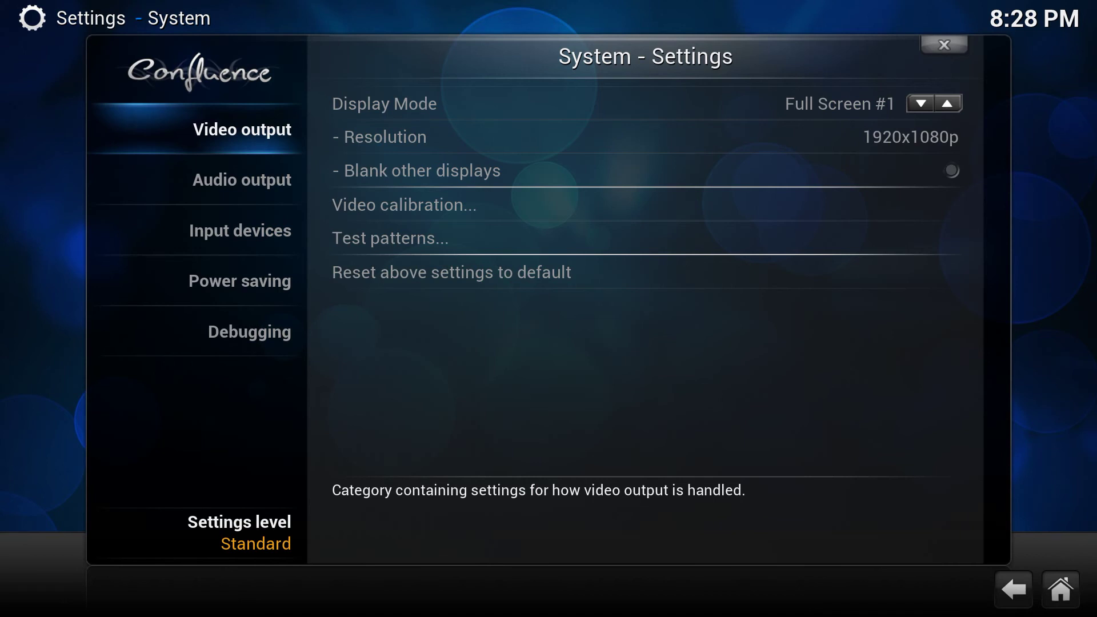
{"action": "key", "text": "Down"}
{"action": "key", "text": "Down"}
{"action": "key", "text": "Down"}
{"action": "key", "text": "Down"}
Raise the settings level of the System settings to Expert
{"action": "key", "text": "Down"}
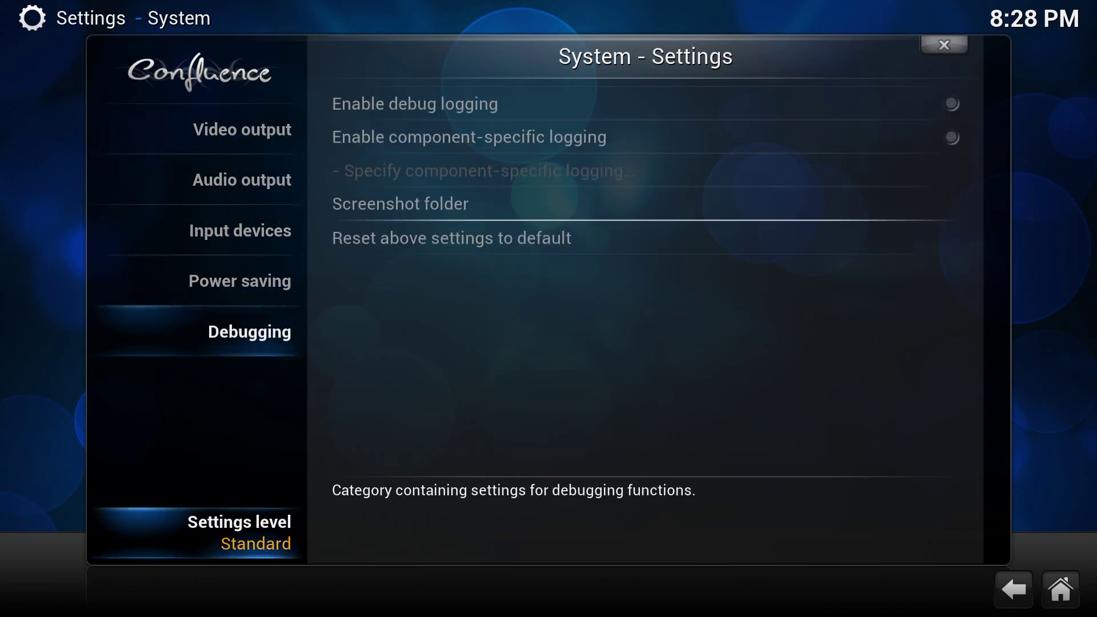
{"action": "key", "text": "Return"}
{"action": "key", "text": "Return"}
Examine the expert-level Video output options, including resolution, video calibration, test patterns and limited colour range
{"action": "key", "text": "Up"}
{"action": "key", "text": "Up"}
{"action": "key", "text": "Up"}
{"action": "key", "text": "Up"}
{"action": "key", "text": "Up"}
{"action": "key", "text": "Up"}
{"action": "key", "text": "Up"}
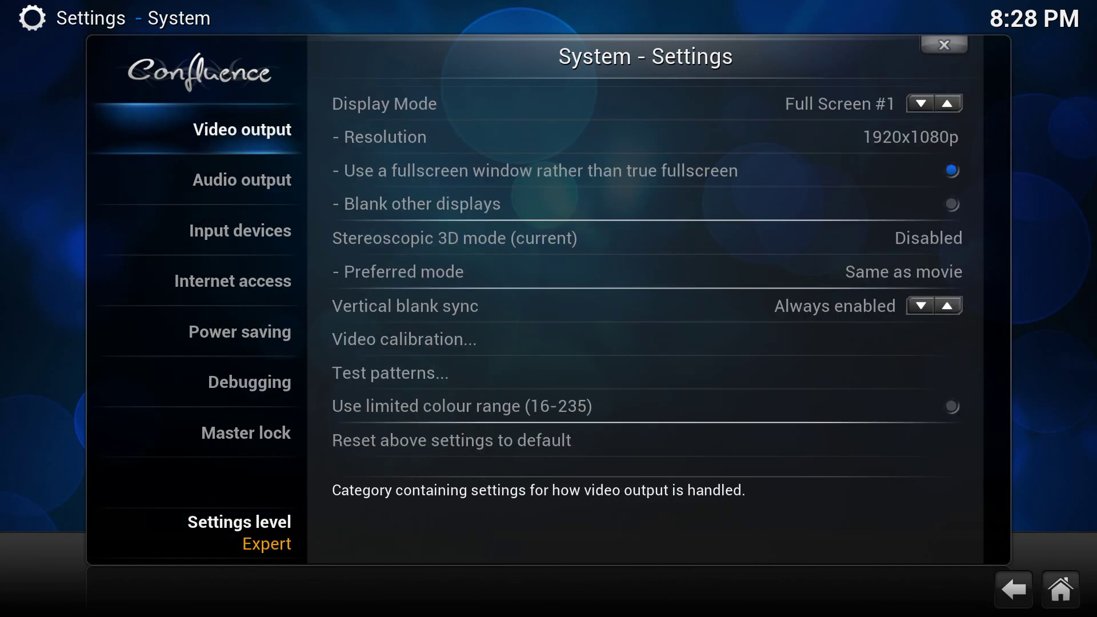
{"action": "key", "text": "Right"}
{"action": "key", "text": "Down"}
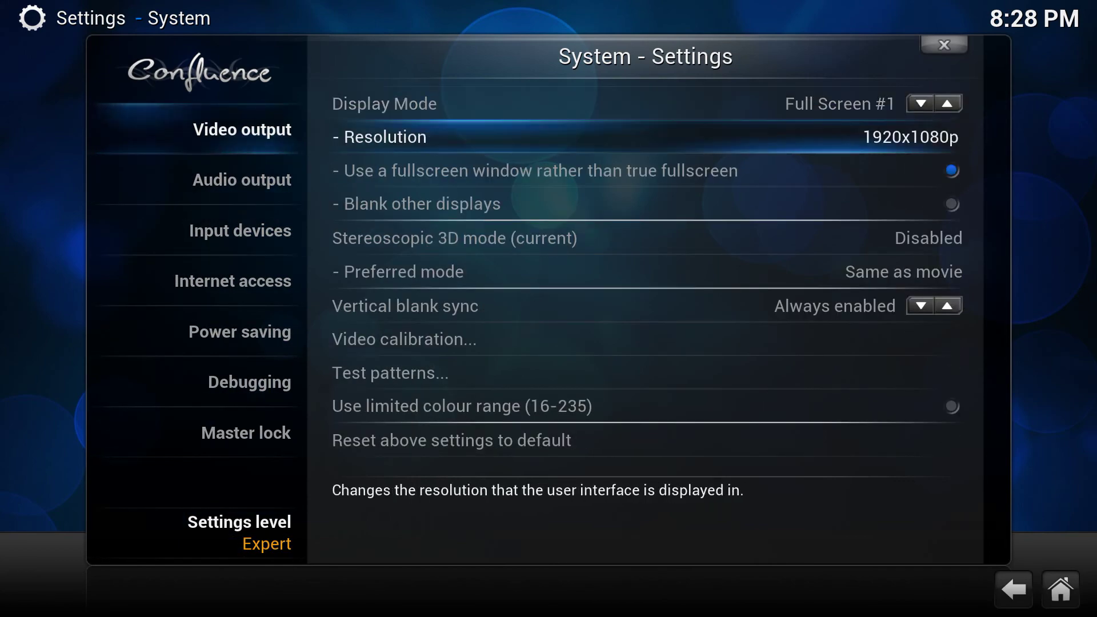
{"action": "key", "text": "Down"}
{"action": "key", "text": "Down"}
{"action": "key", "text": "Down"}
{"action": "key", "text": "Down"}
{"action": "key", "text": "Down"}
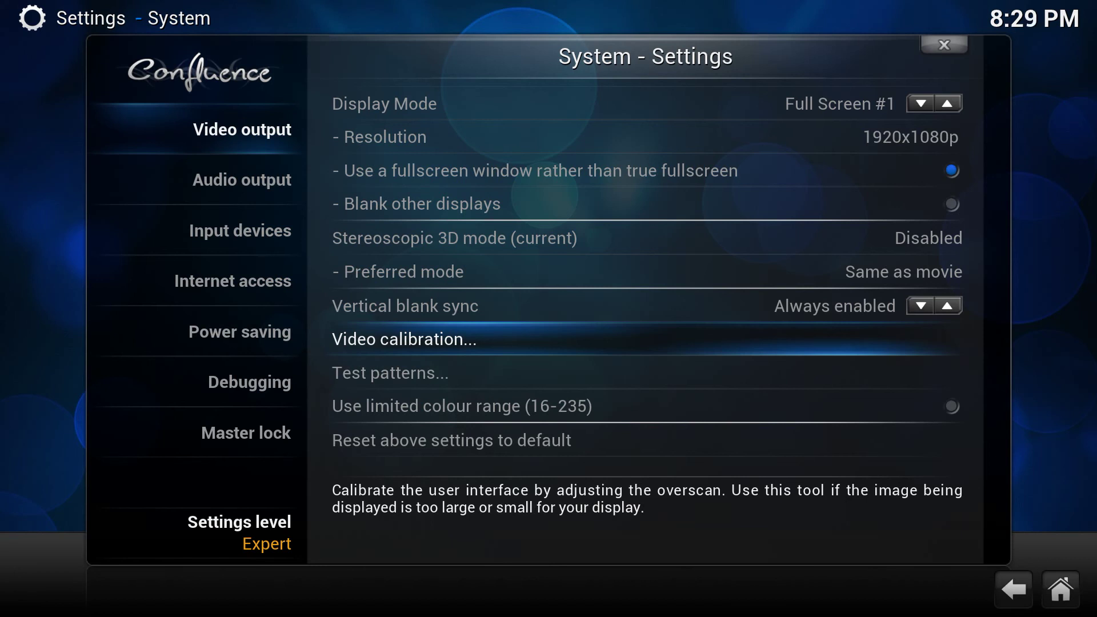
{"action": "key", "text": "Down"}
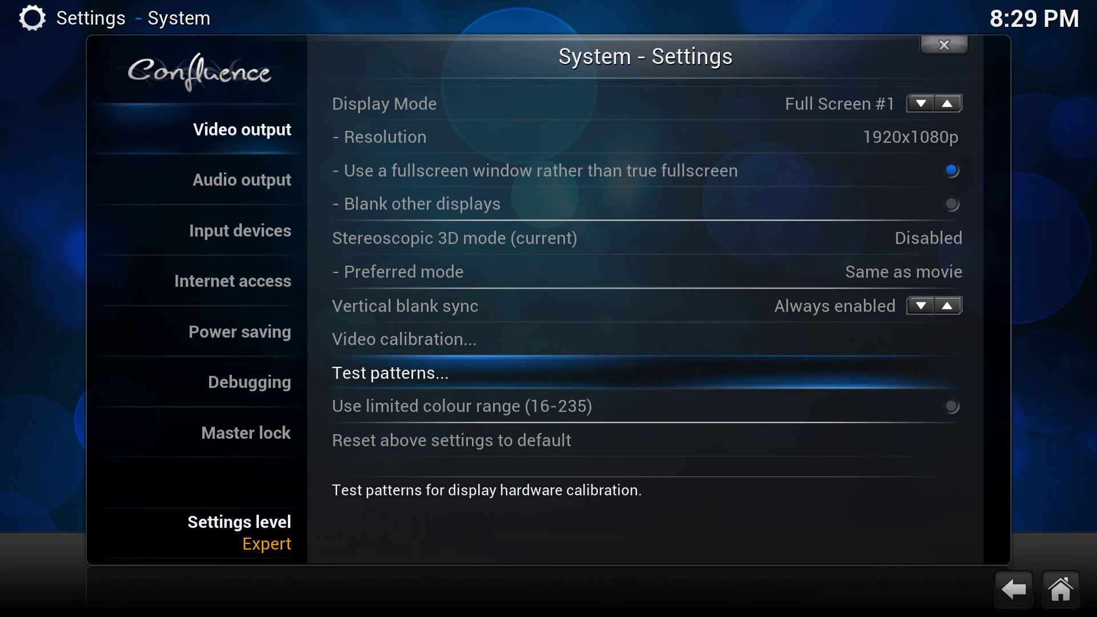
{"action": "key", "text": "Down"}
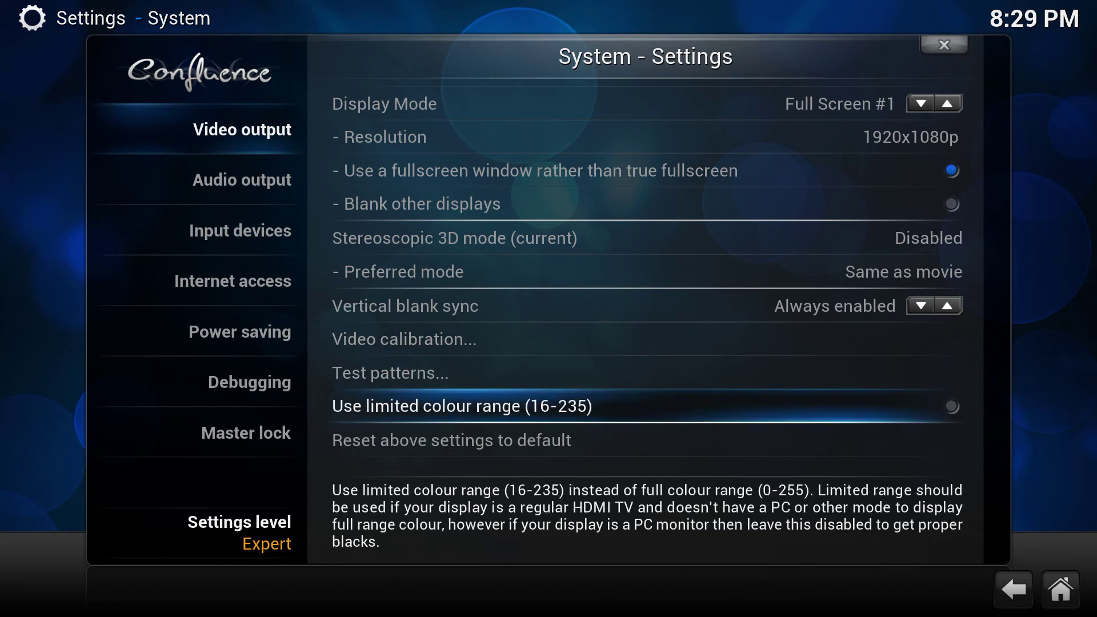
Look through the remaining expert-level System settings categories from Audio output to Master lock
{"action": "key", "text": "Left"}
{"action": "key", "text": "Down"}
{"action": "key", "text": "Down"}
{"action": "key", "text": "Down"}
{"action": "key", "text": "Down"}
{"action": "key", "text": "Down"}
{"action": "key", "text": "Down"}
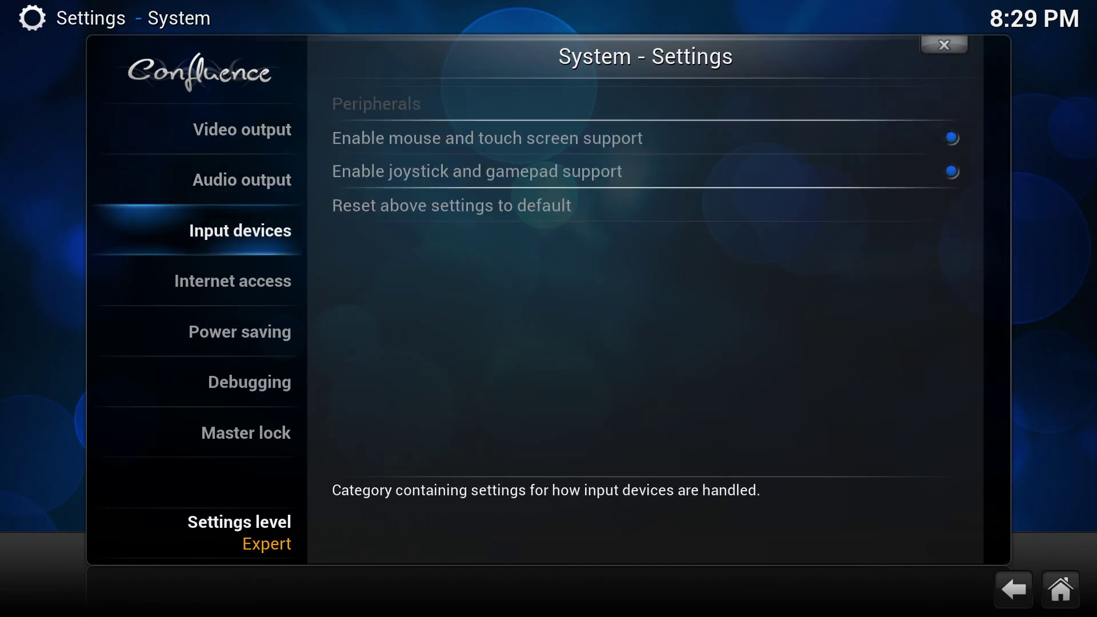
Return the settings level of the System settings to Standard
{"action": "key", "text": "Down"}
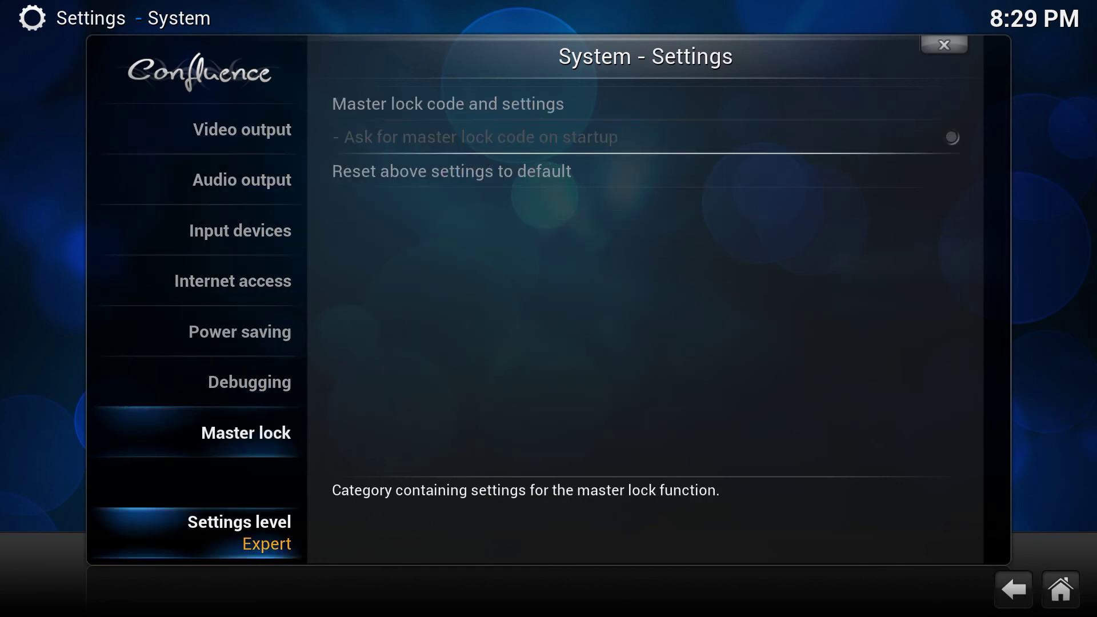
{"action": "key", "text": "Return"}
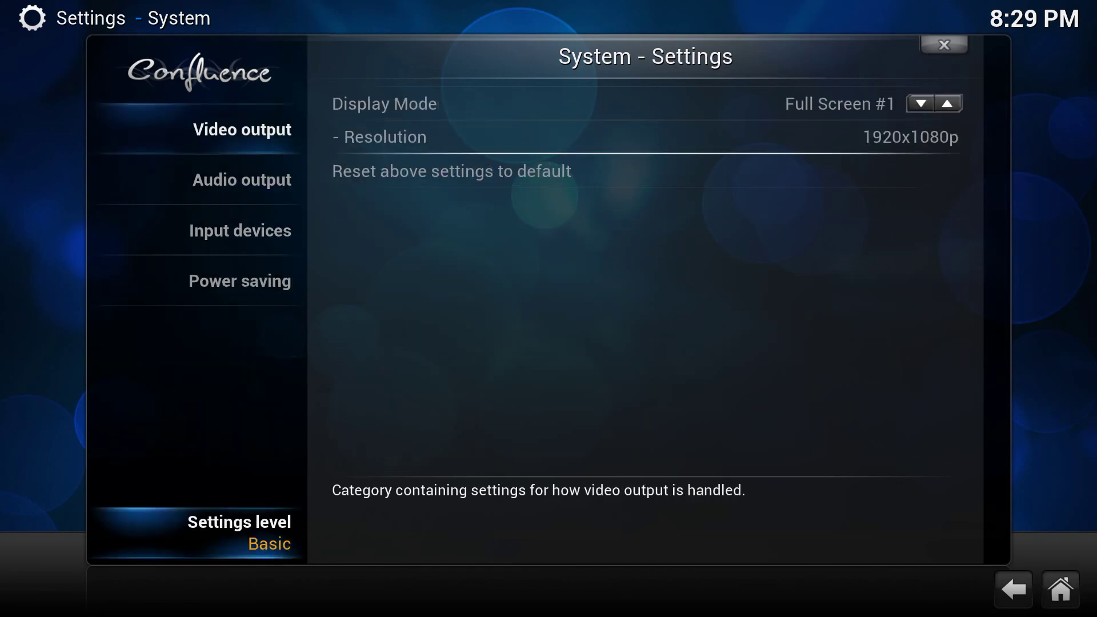
{"action": "key", "text": "Return"}
Review the Video output, Audio output, Input devices, Power saving and Debugging categories at the Standard level
{"action": "key", "text": "Down"}
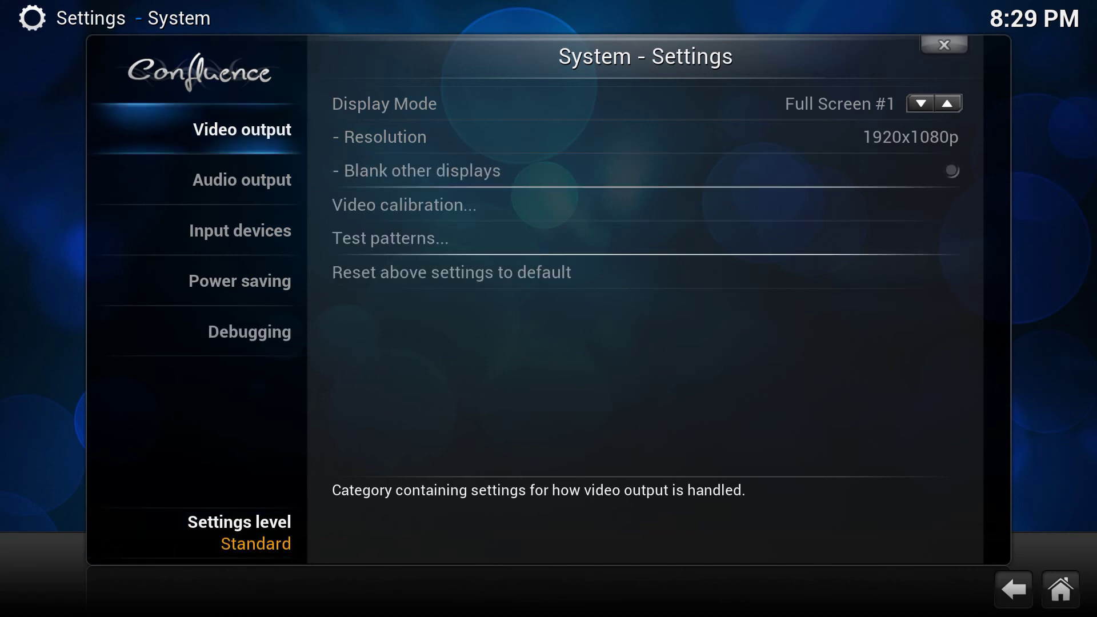
{"action": "key", "text": "Down"}
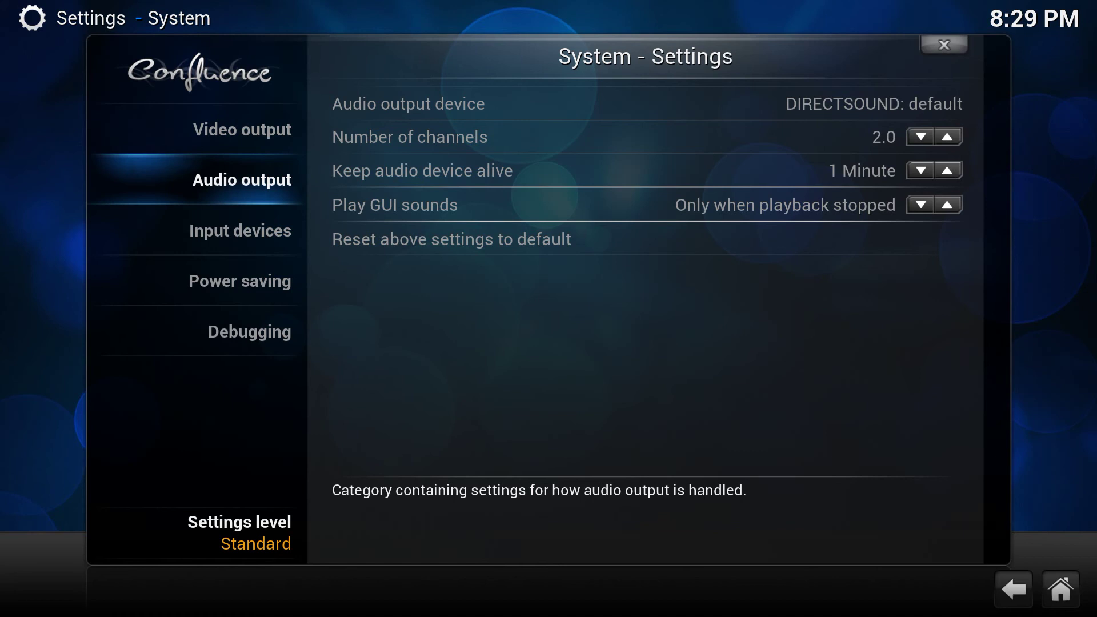
{"action": "key", "text": "Down"}
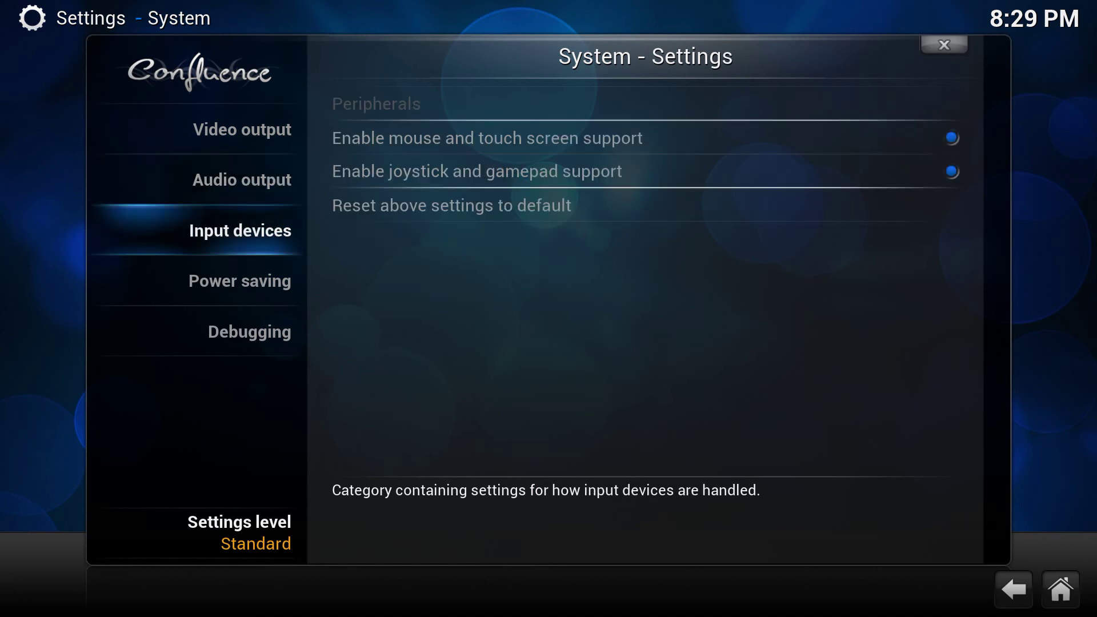
{"action": "key", "text": "Down"}
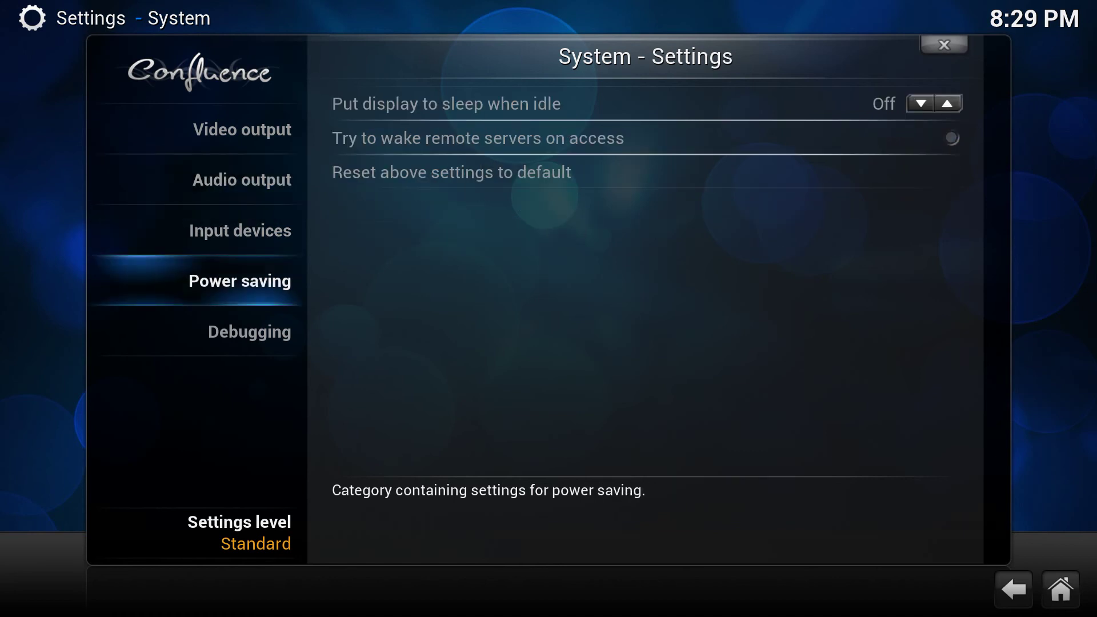
{"action": "key", "text": "Down"}
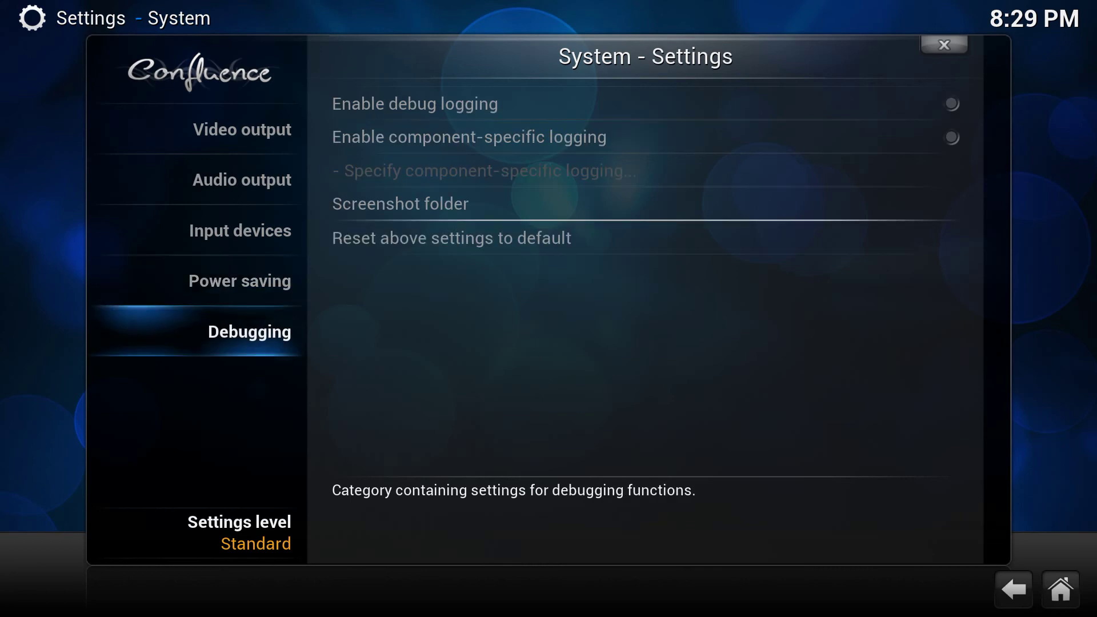
Leave the System settings, open the Add-ons section of the settings and highlight Get Add-ons
{"action": "key", "text": "Escape"}
{"action": "key", "text": "Down"}
{"action": "key", "text": "Down"}
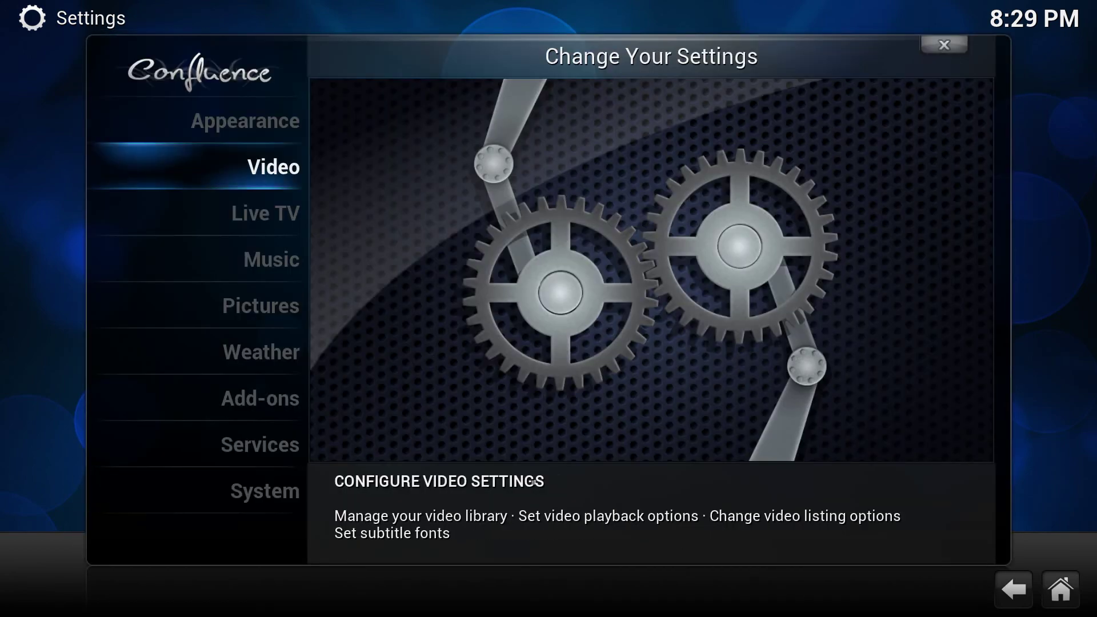
{"action": "key", "text": "Down"}
{"action": "key", "text": "Down"}
{"action": "key", "text": "Down"}
{"action": "key", "text": "Down"}
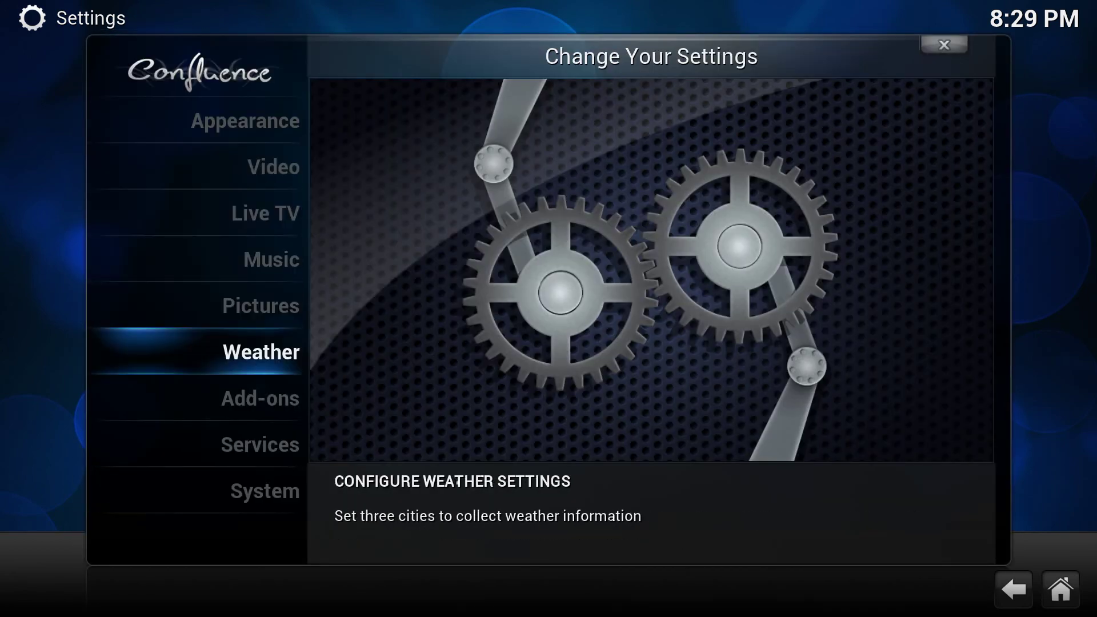
{"action": "key", "text": "Down"}
{"action": "key", "text": "Return"}
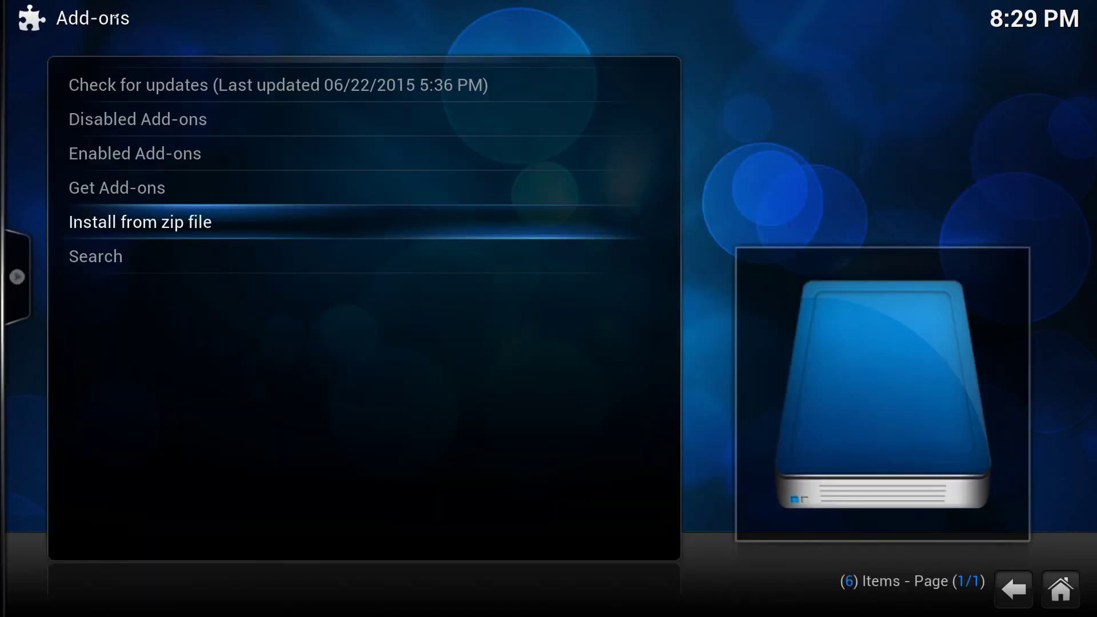
{"action": "key", "text": "Up"}
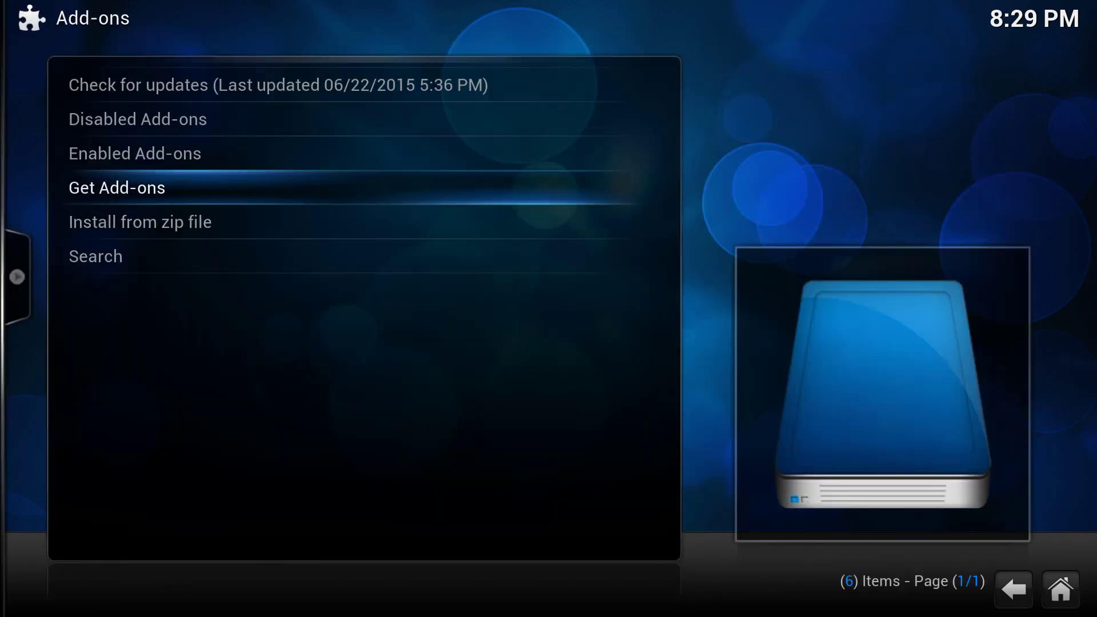
Look over the add-on management entries from Disabled Add-ons to Install from zip file
{"action": "key", "text": "Up"}
{"action": "key", "text": "Up"}
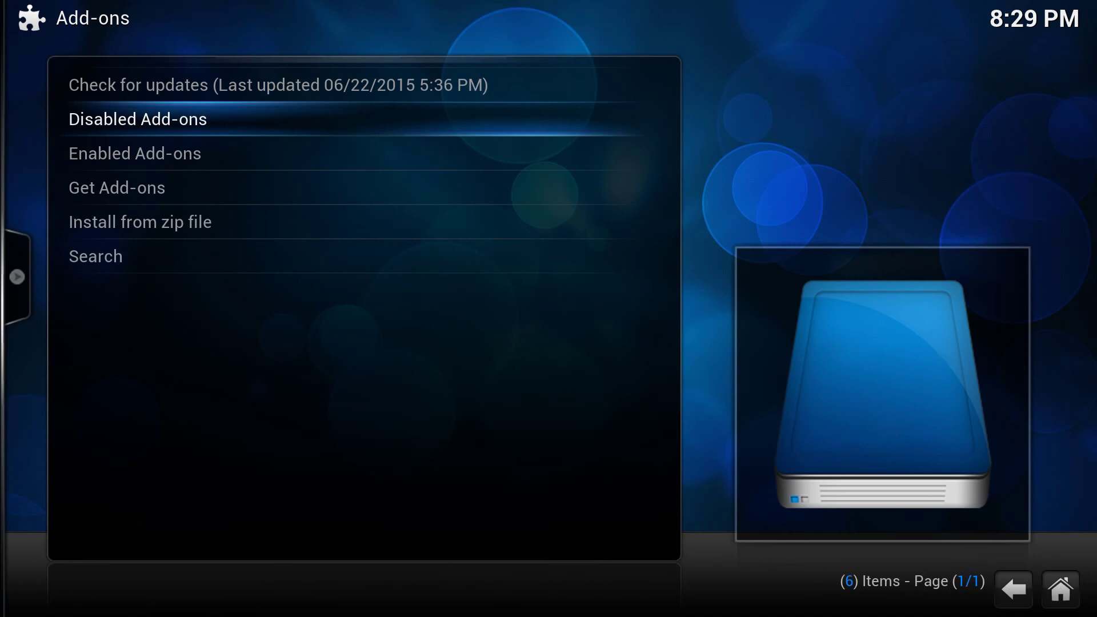
{"action": "key", "text": "Down"}
{"action": "key", "text": "Down"}
{"action": "key", "text": "Down"}
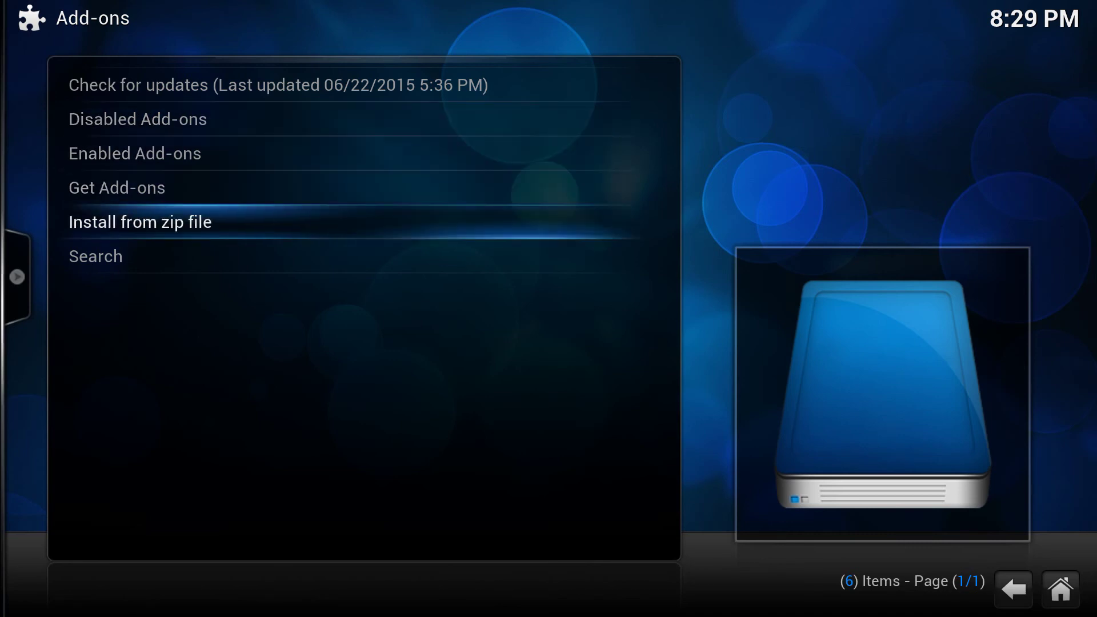
{"action": "key", "text": "Up"}
{"action": "key", "text": "Up"}
{"action": "key", "text": "Down"}
{"action": "key", "text": "Down"}
{"action": "key", "text": "Up"}
{"action": "key", "text": "Down"}
{"action": "key", "text": "Up"}
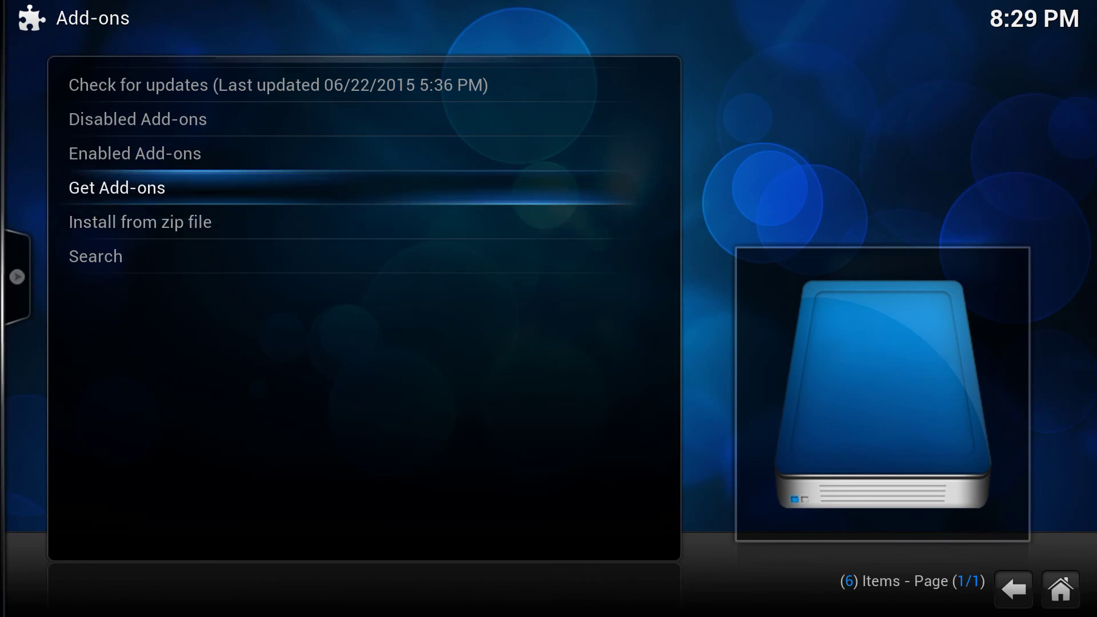
Leave the Add-ons section and the settings for the home screen, and open System info
{"action": "key", "text": "BackSpace"}
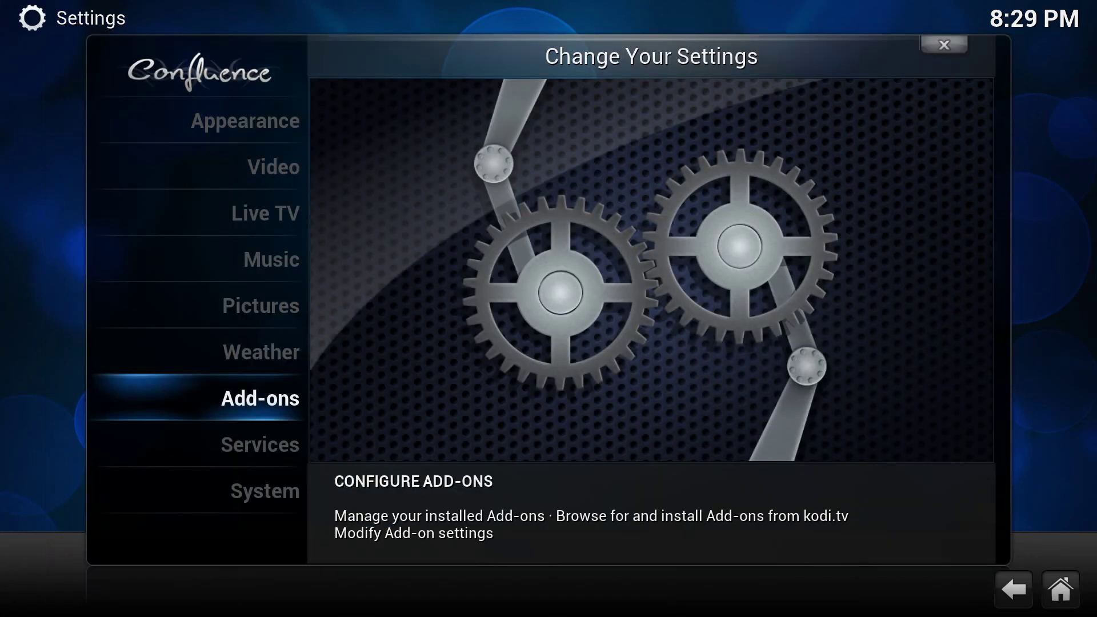
{"action": "key", "text": "BackSpace"}
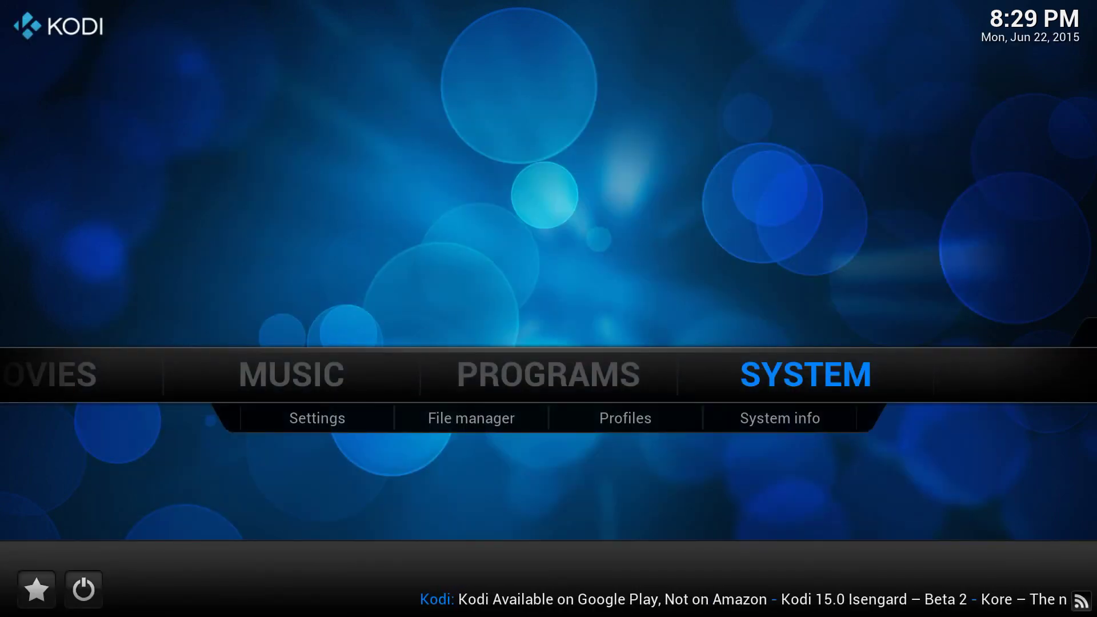
{"action": "key", "text": "Down"}
{"action": "key", "text": "Right"}
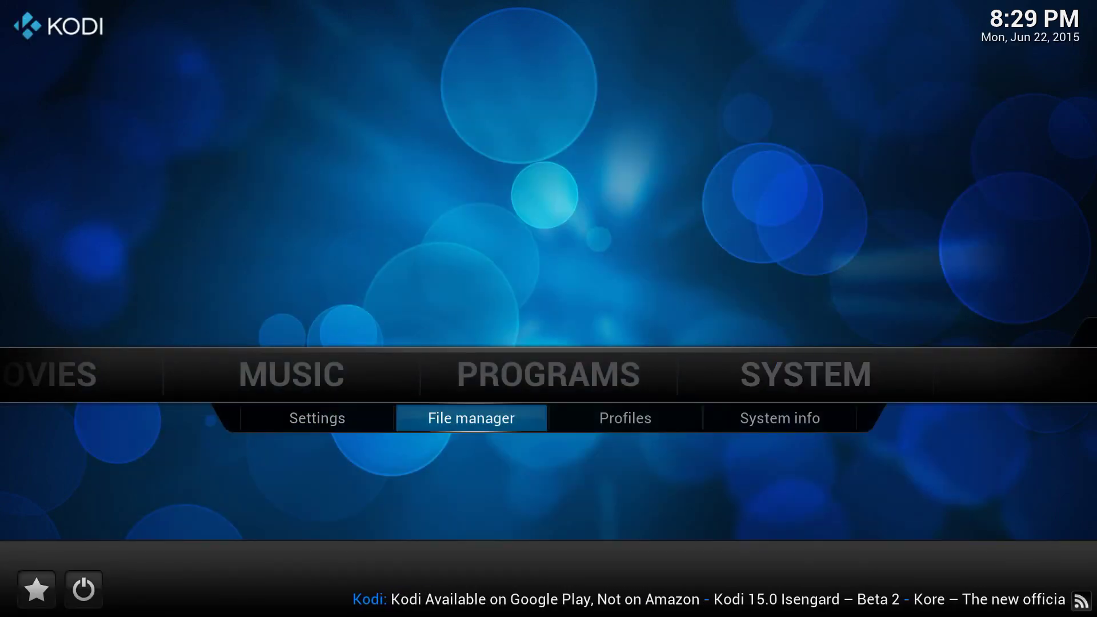
{"action": "key", "text": "Right"}
{"action": "key", "text": "Right"}
{"action": "key", "text": "Return"}
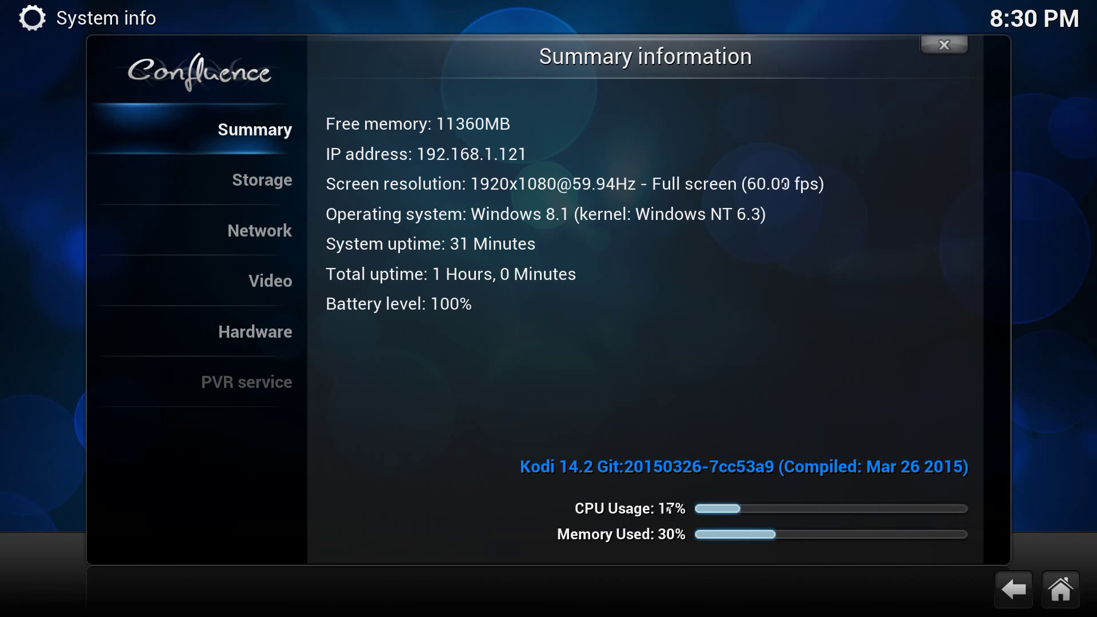
Review the Storage, Network, Video and Hardware pages of System info, and return to the home screen
{"action": "key", "text": "Down"}
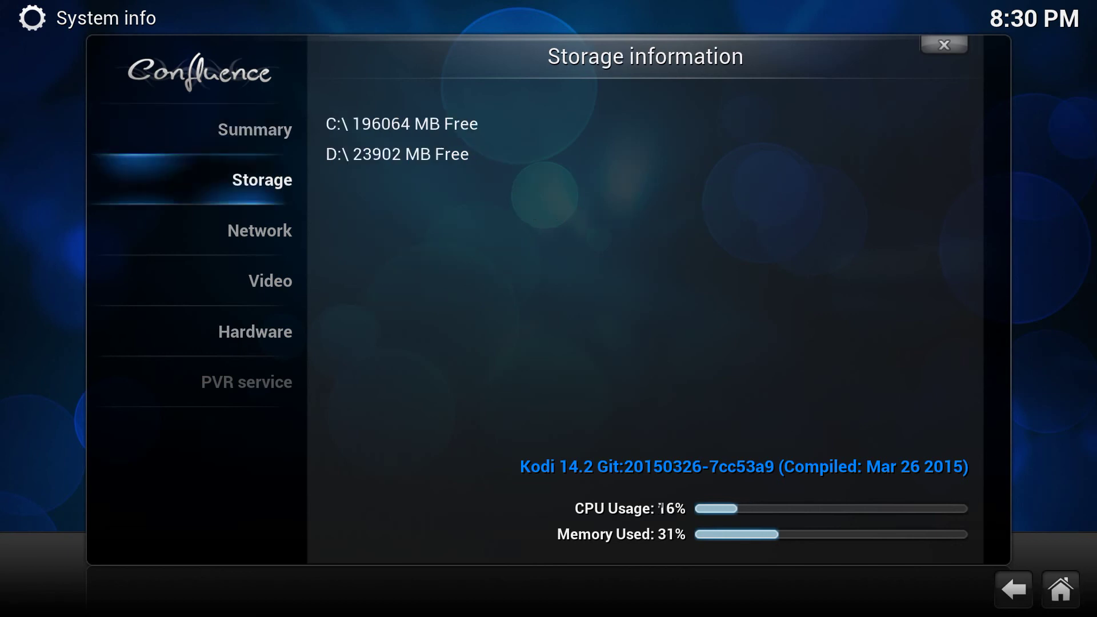
{"action": "key", "text": "Down"}
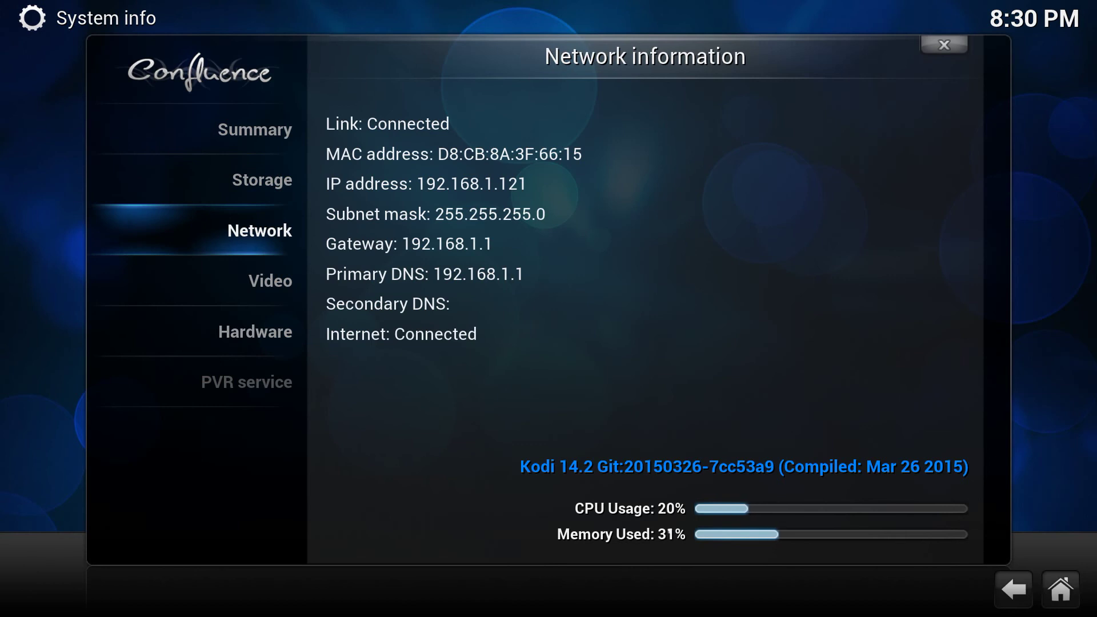
{"action": "key", "text": "Down"}
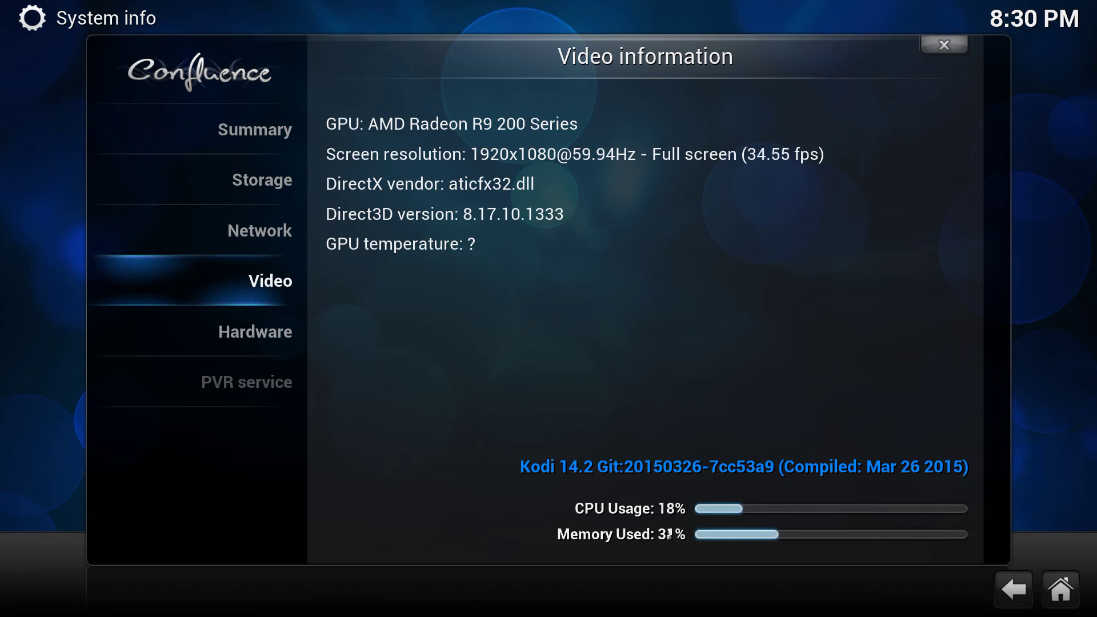
{"action": "key", "text": "Down"}
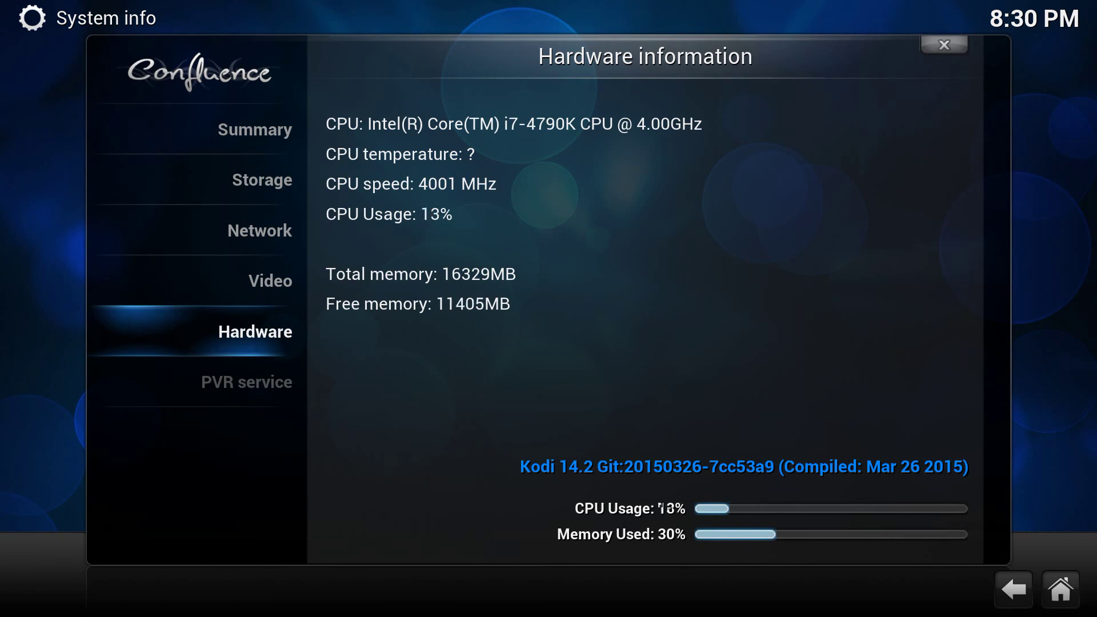
{"action": "key", "text": "Escape"}
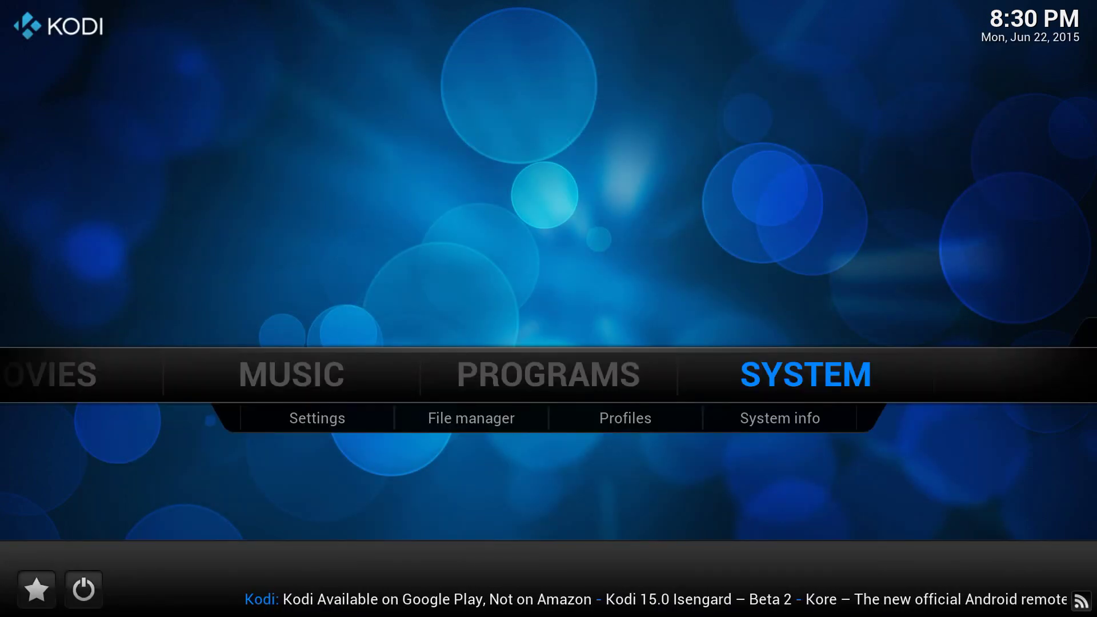